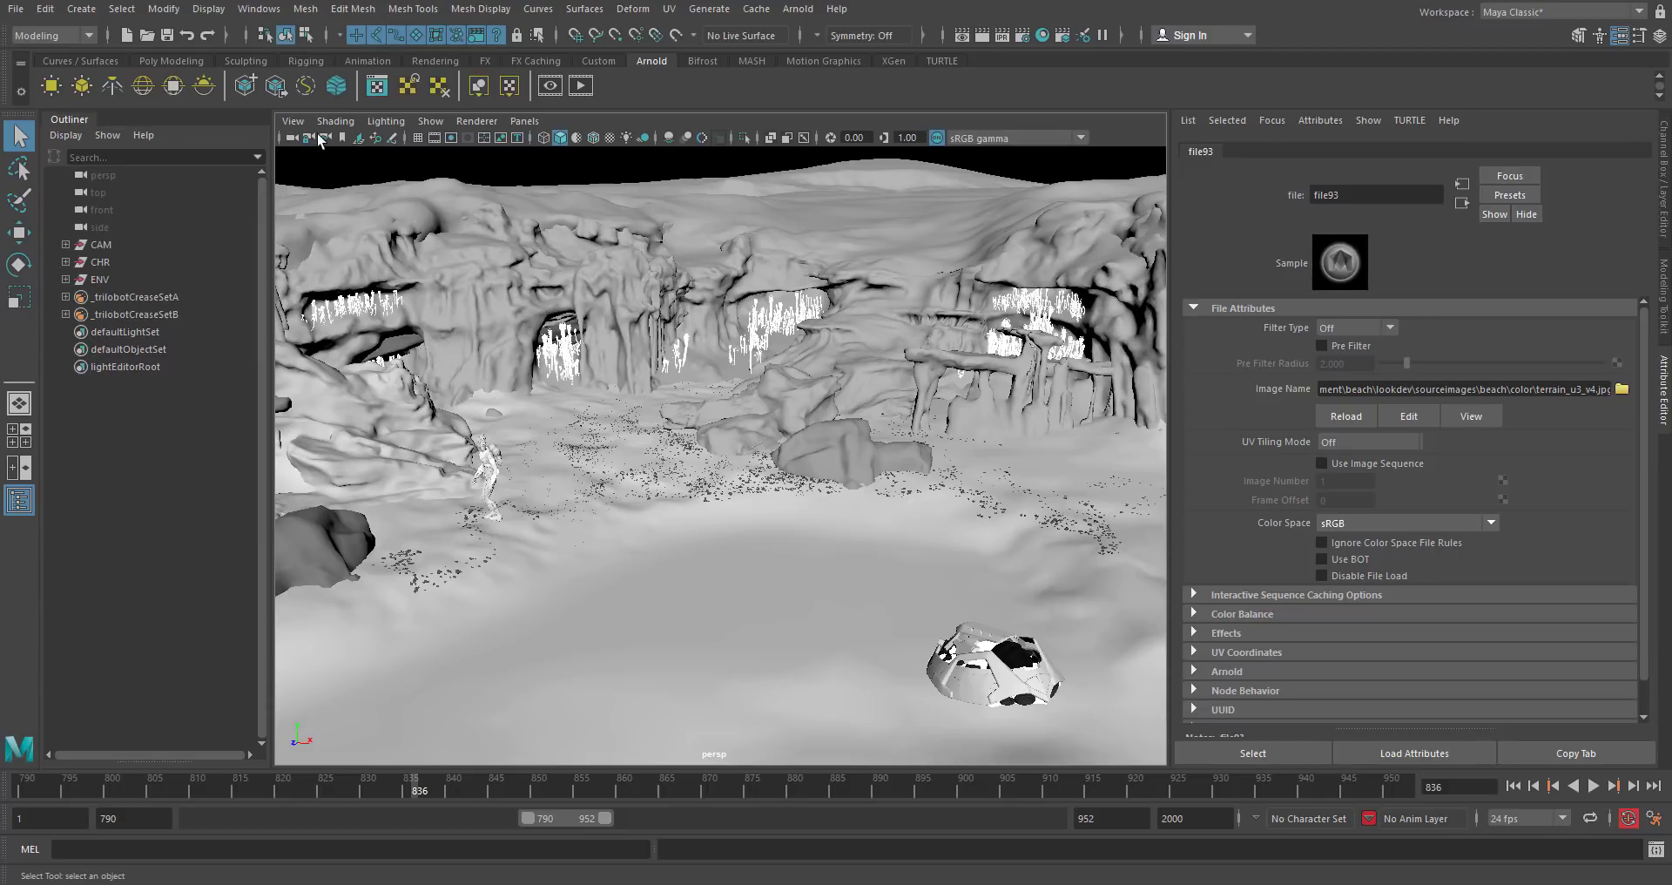
Check the loaded and auto-load status of the mtoa.mll plug-in in the Plug-in Manager and close it.
click(253, 11)
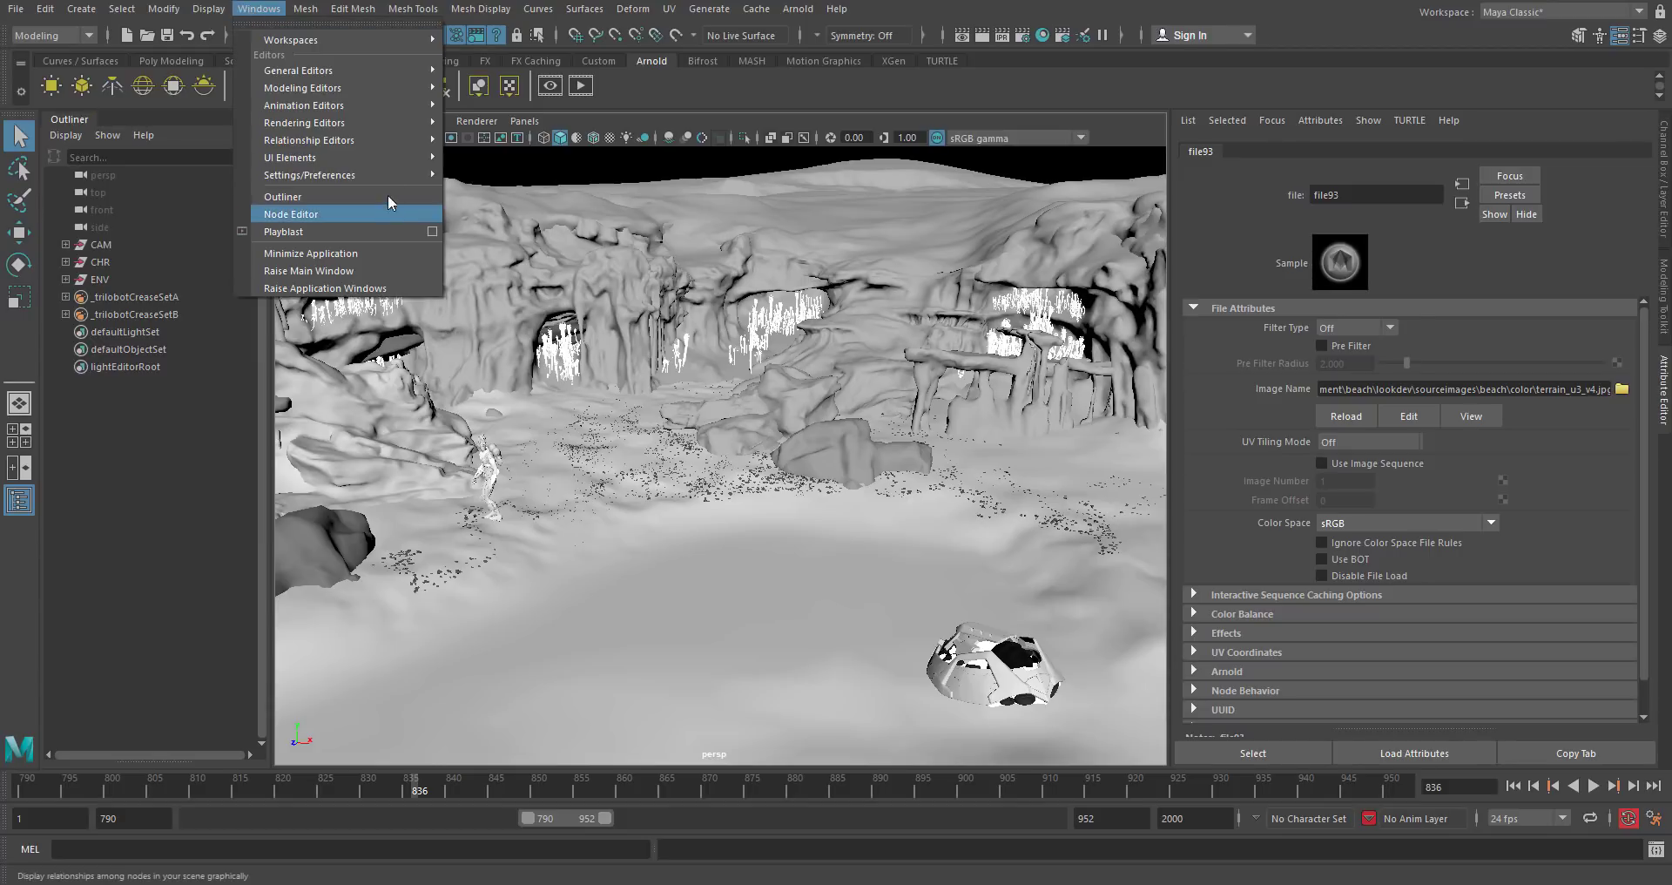
mouse_move(390, 174)
click(522, 303)
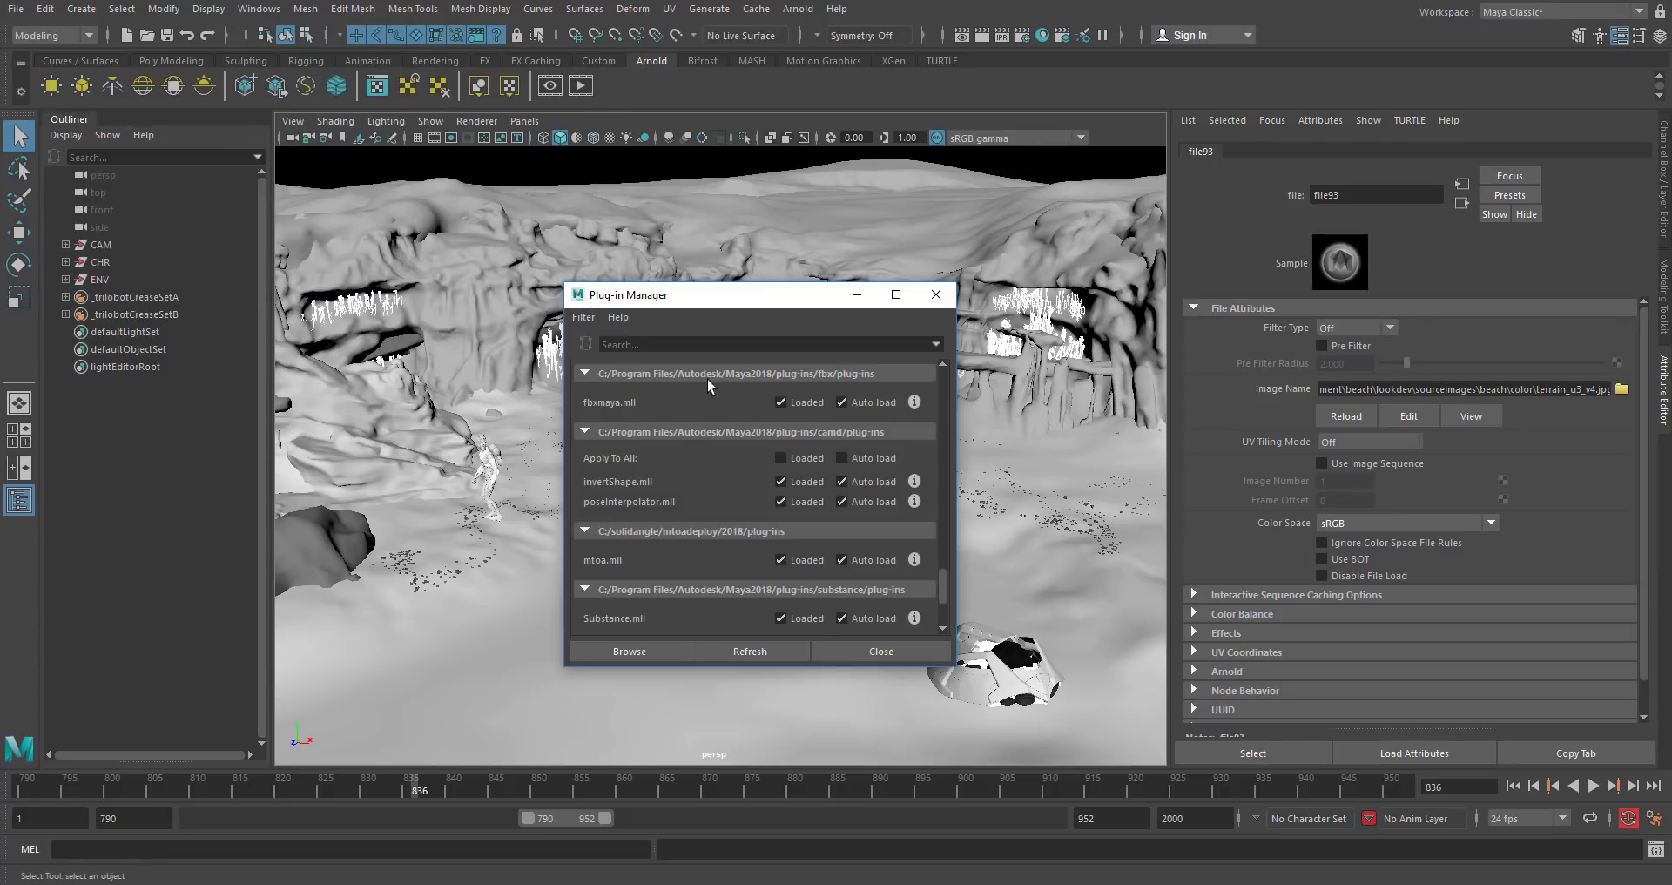
scroll(688, 456, down, 2)
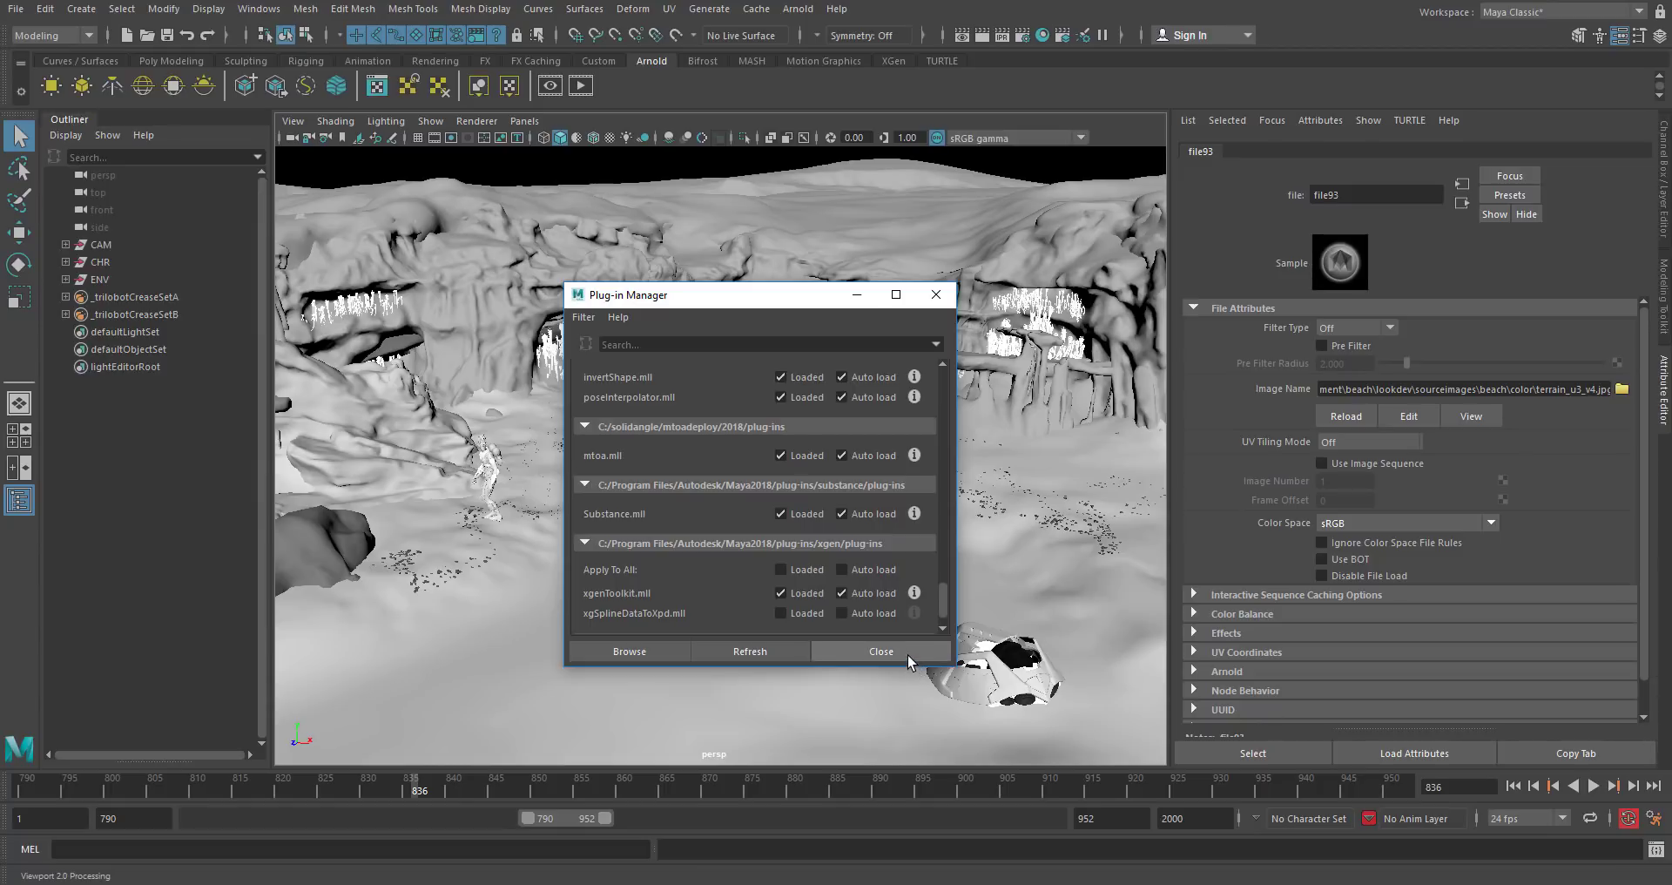
click(881, 651)
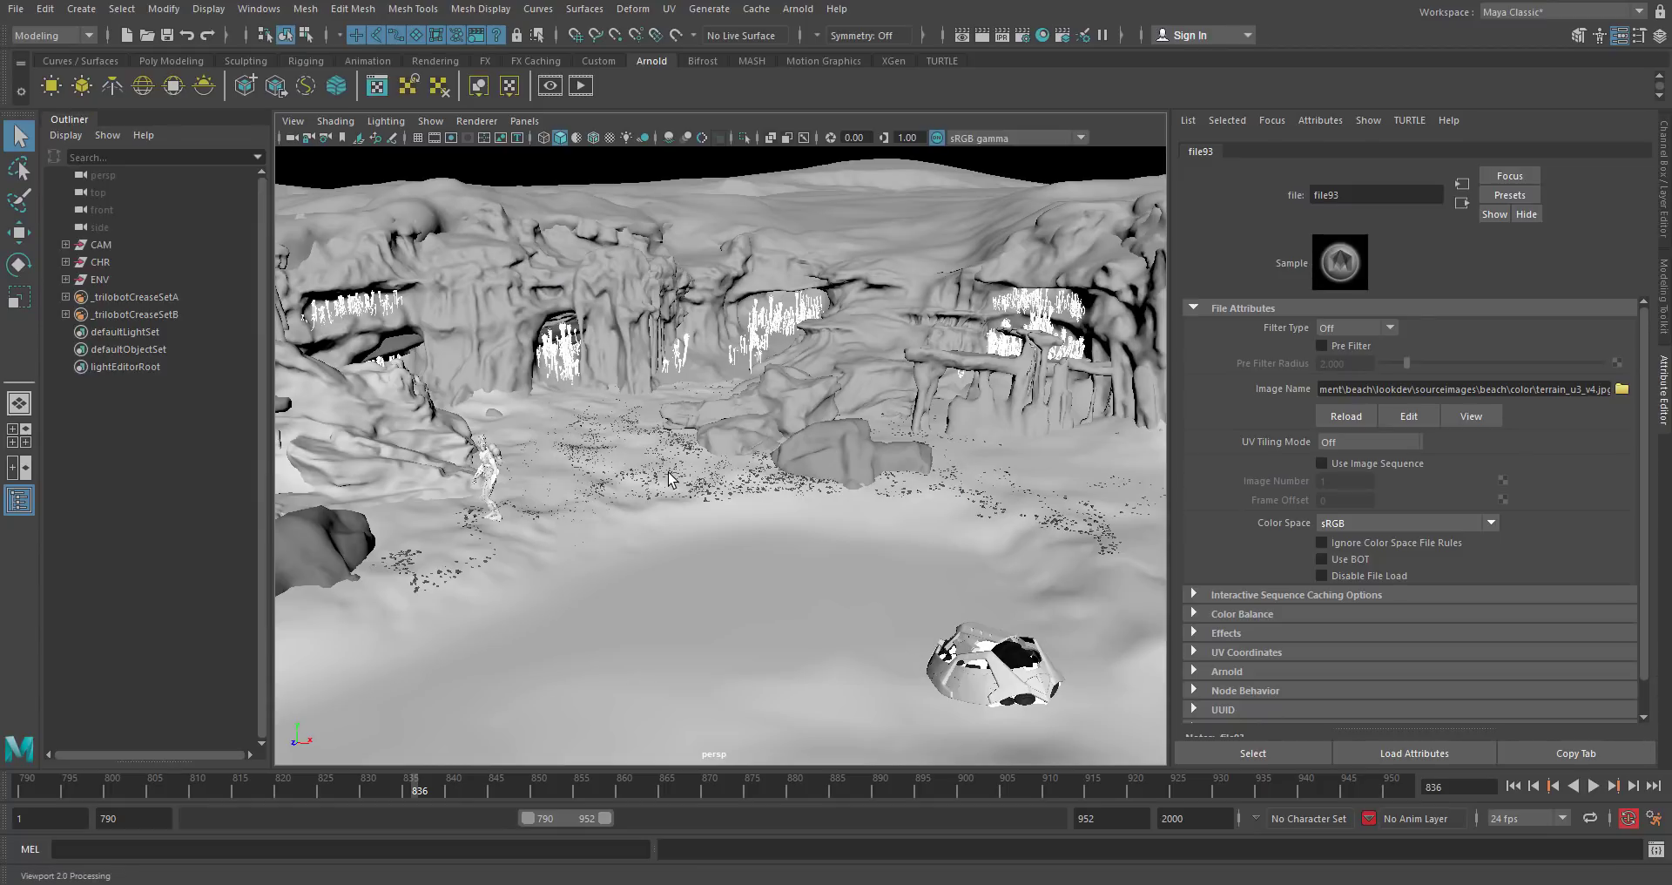
Switch to Photos to examine the reference image beach_reference_rockforms_v002.jpg and return to the Maya scene.
alt+drag(692, 479, 658, 462)
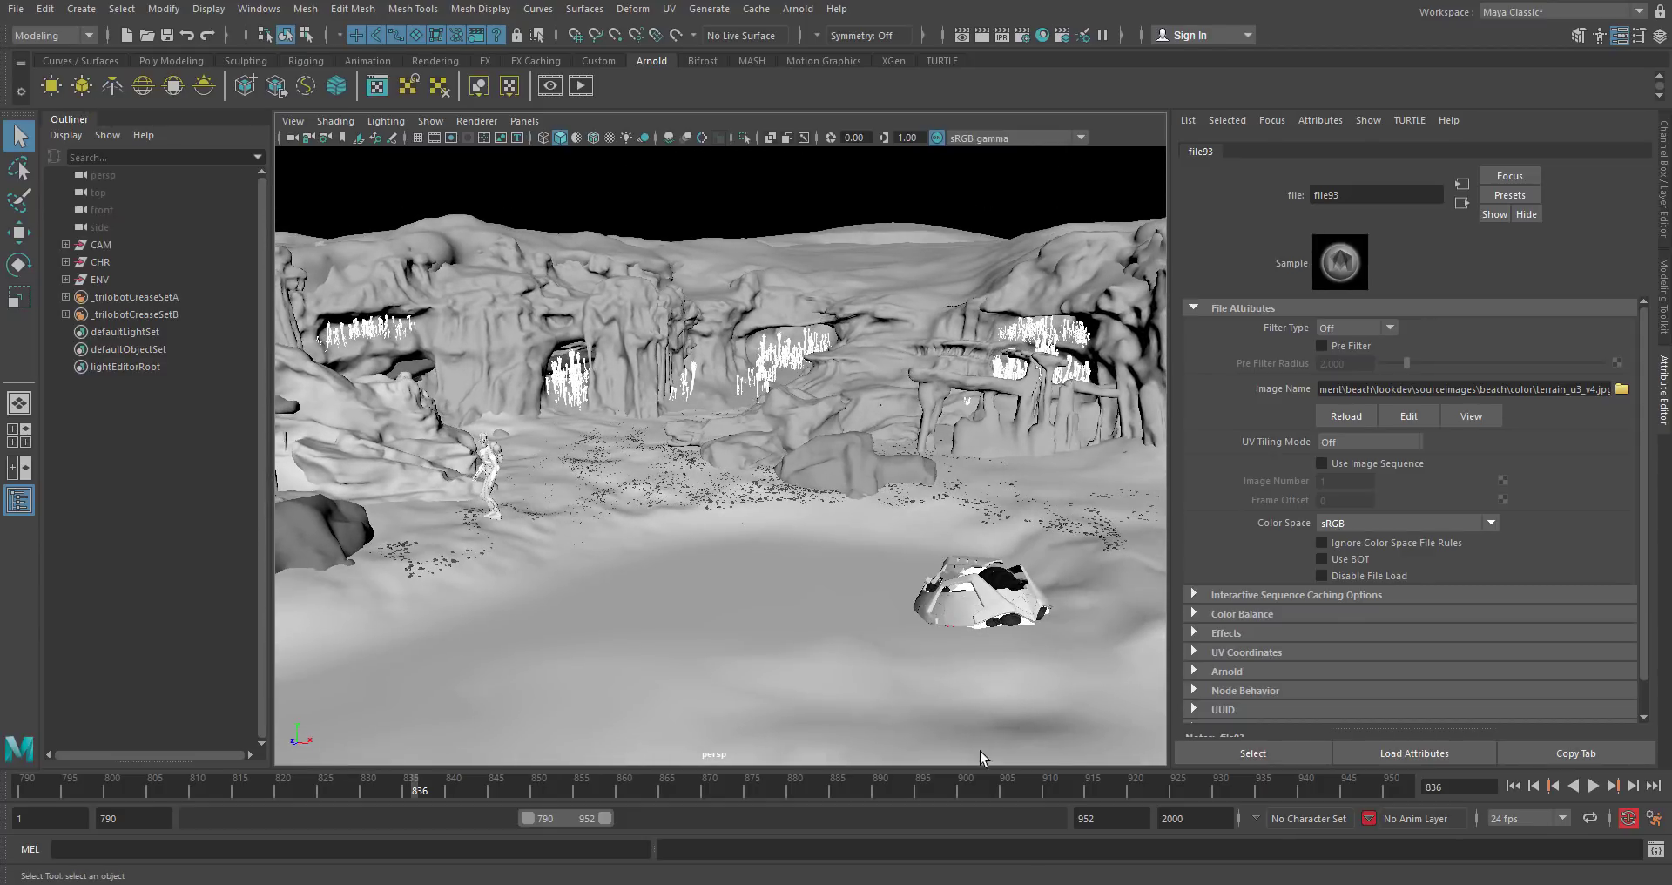
key(alt+Tab)
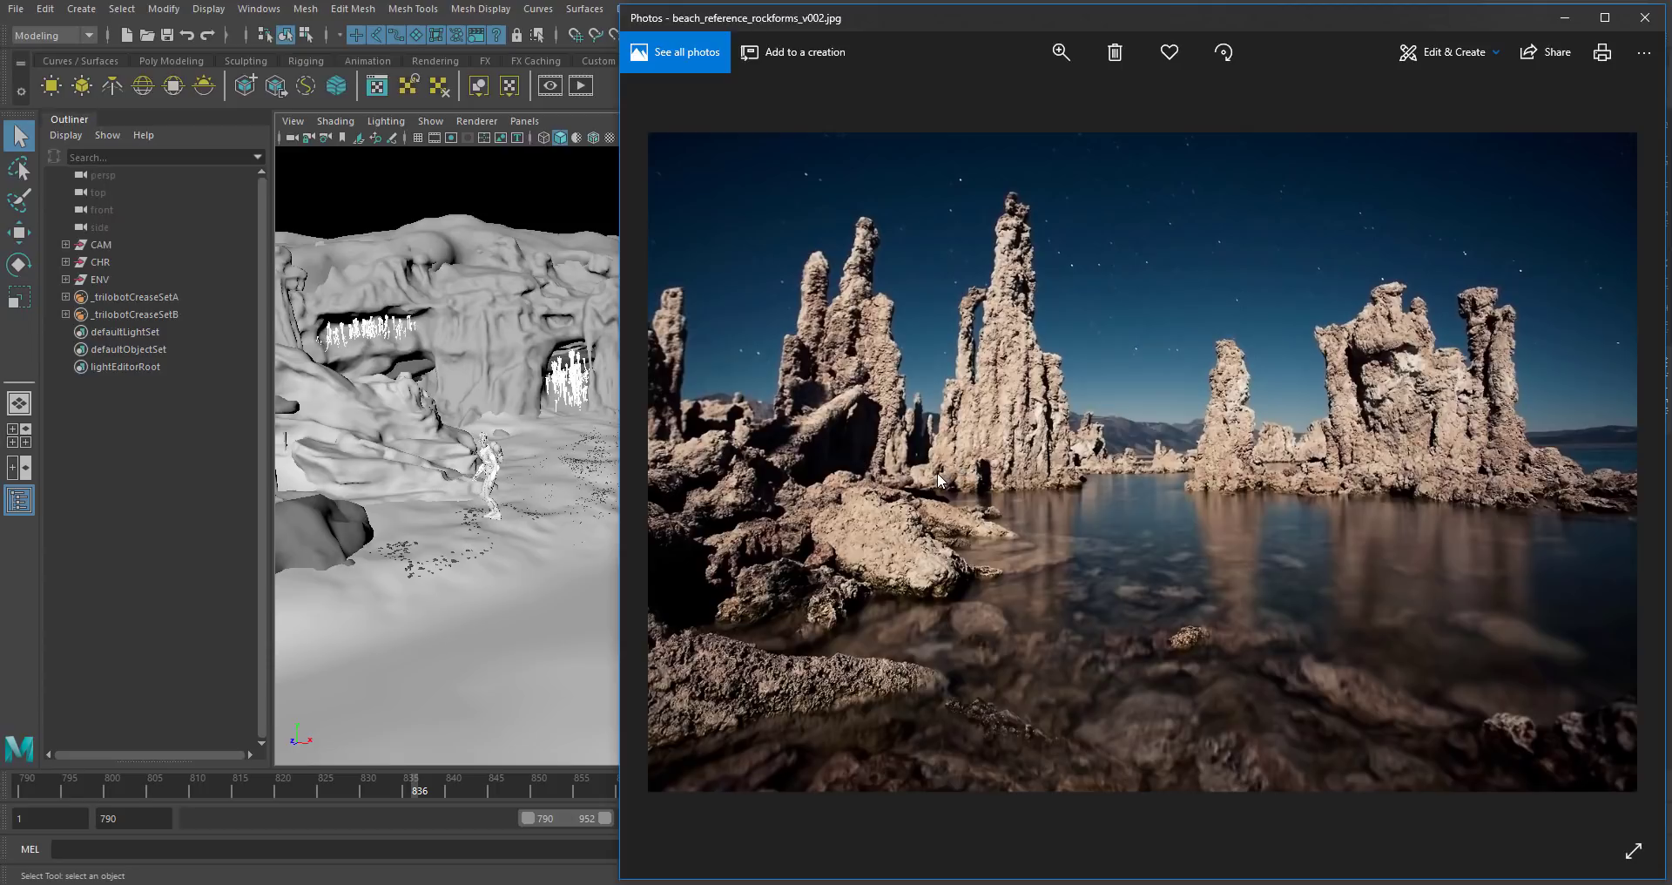
key(alt+Tab)
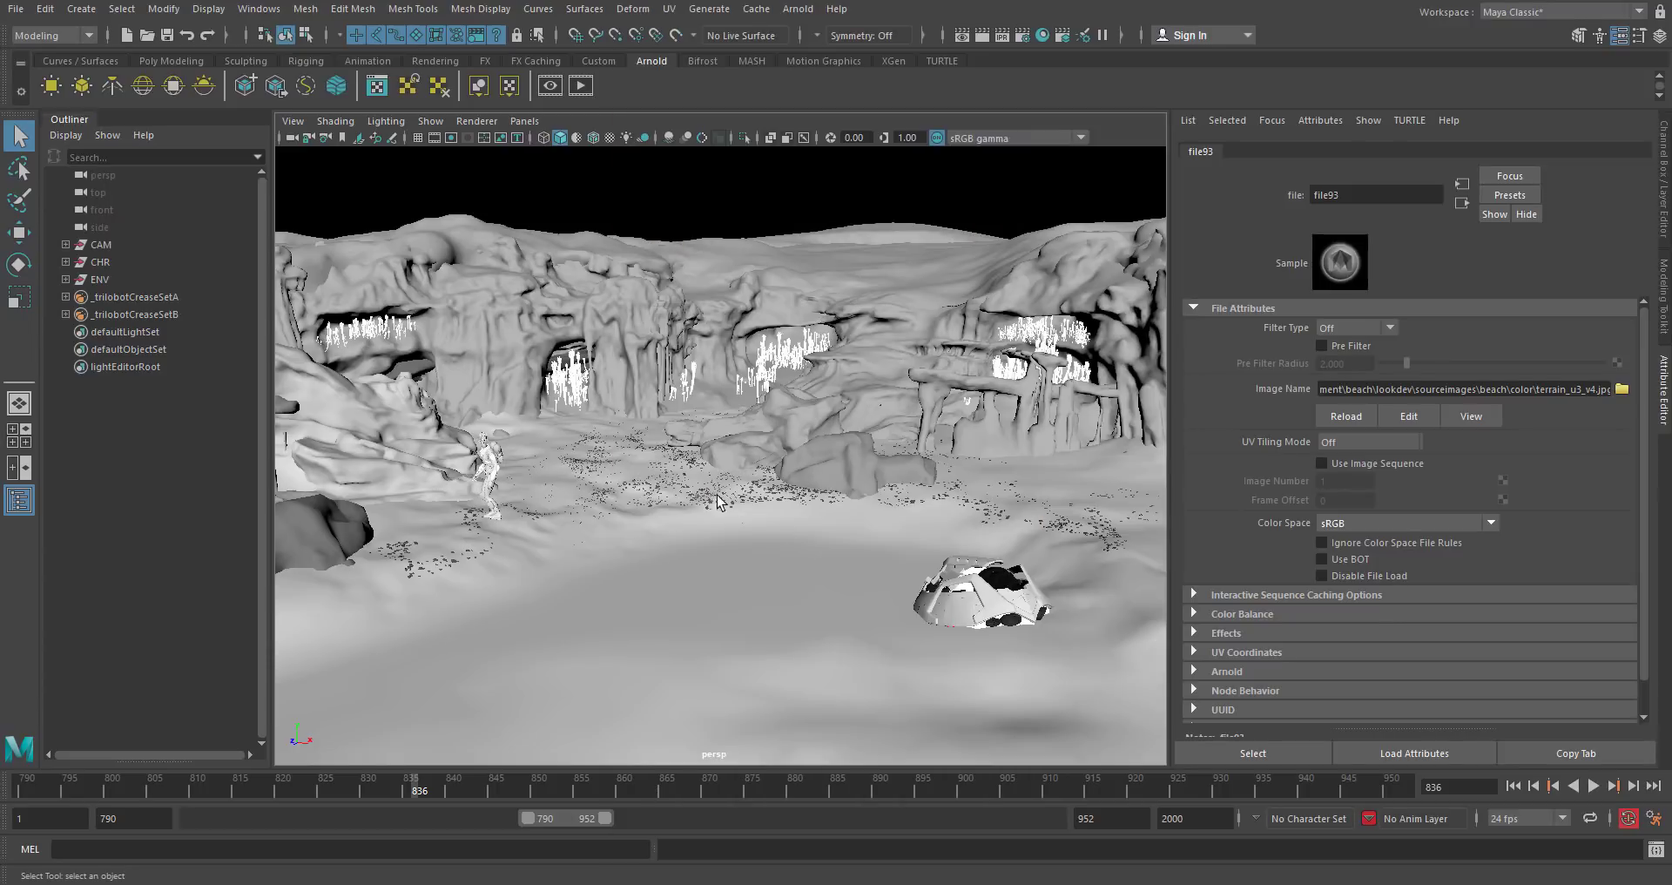
Play the animation in the perspective view and scrub the timeline to frame 858.
mouse_move(744, 500)
alt+mouse_down()
mouse_move(821, 489)
mouse_move(733, 492)
alt+mouse_up()
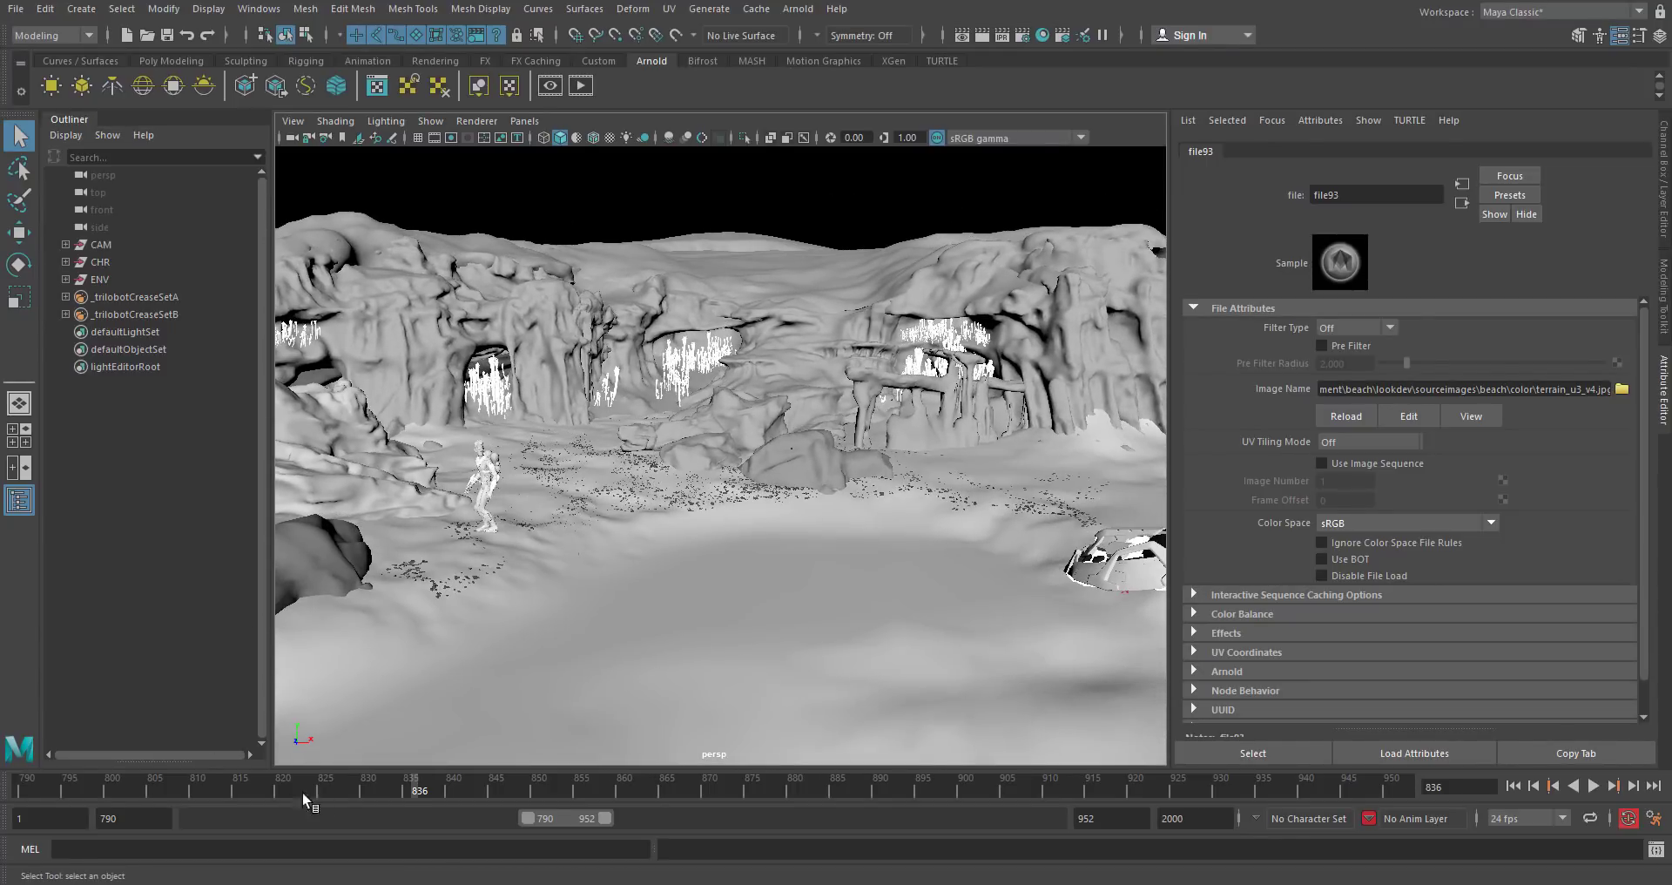
key(alt+v)
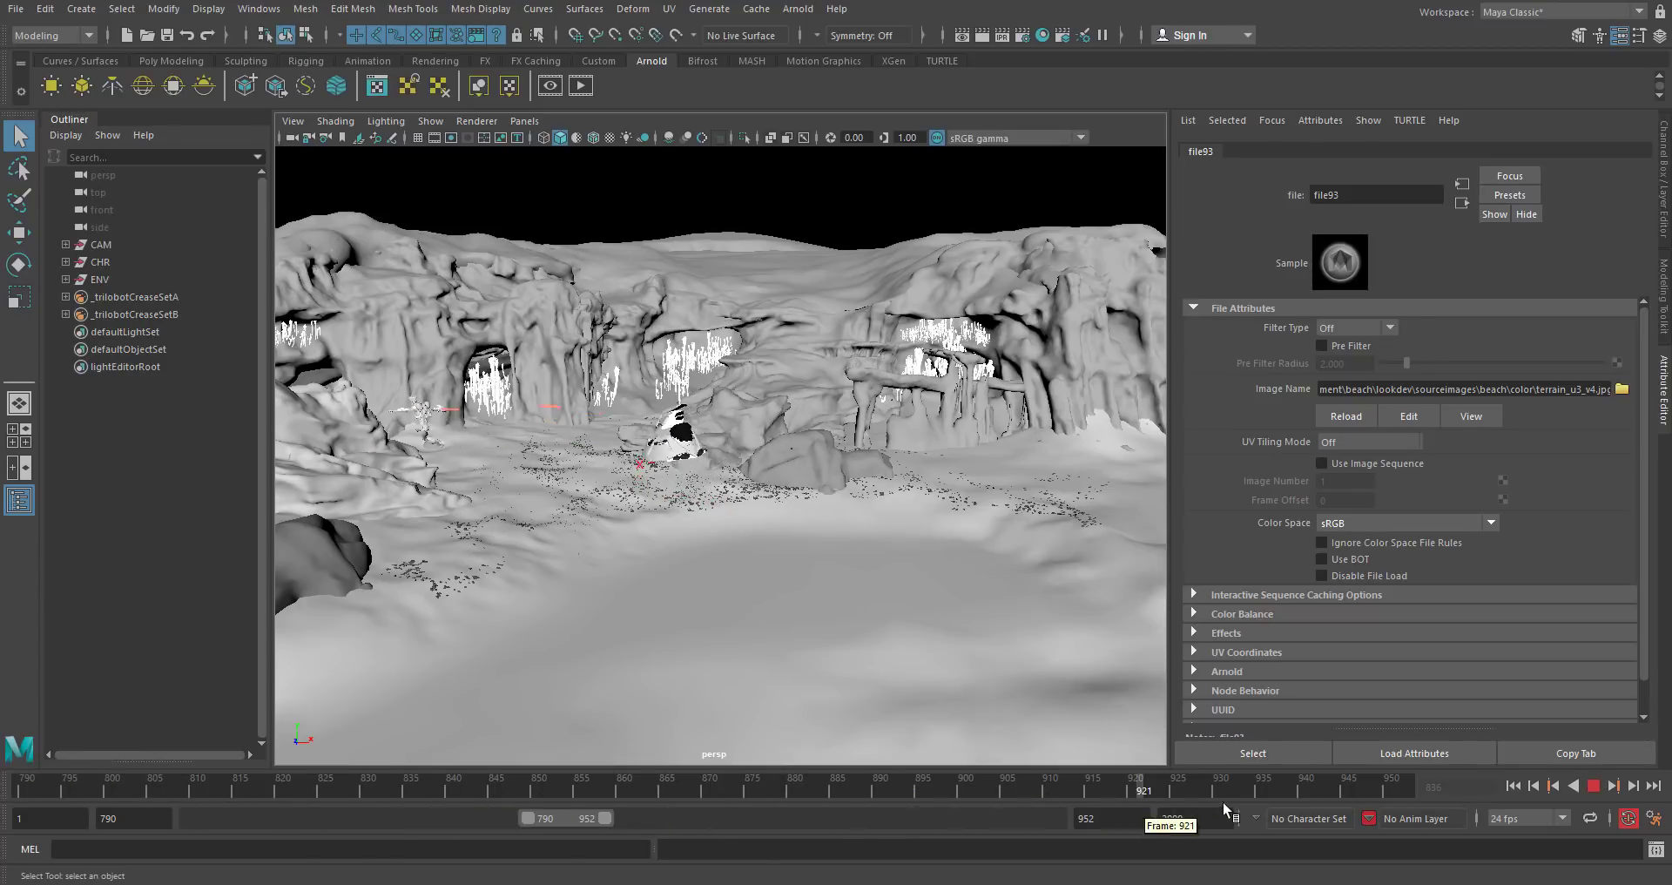
drag(995, 796, 599, 745)
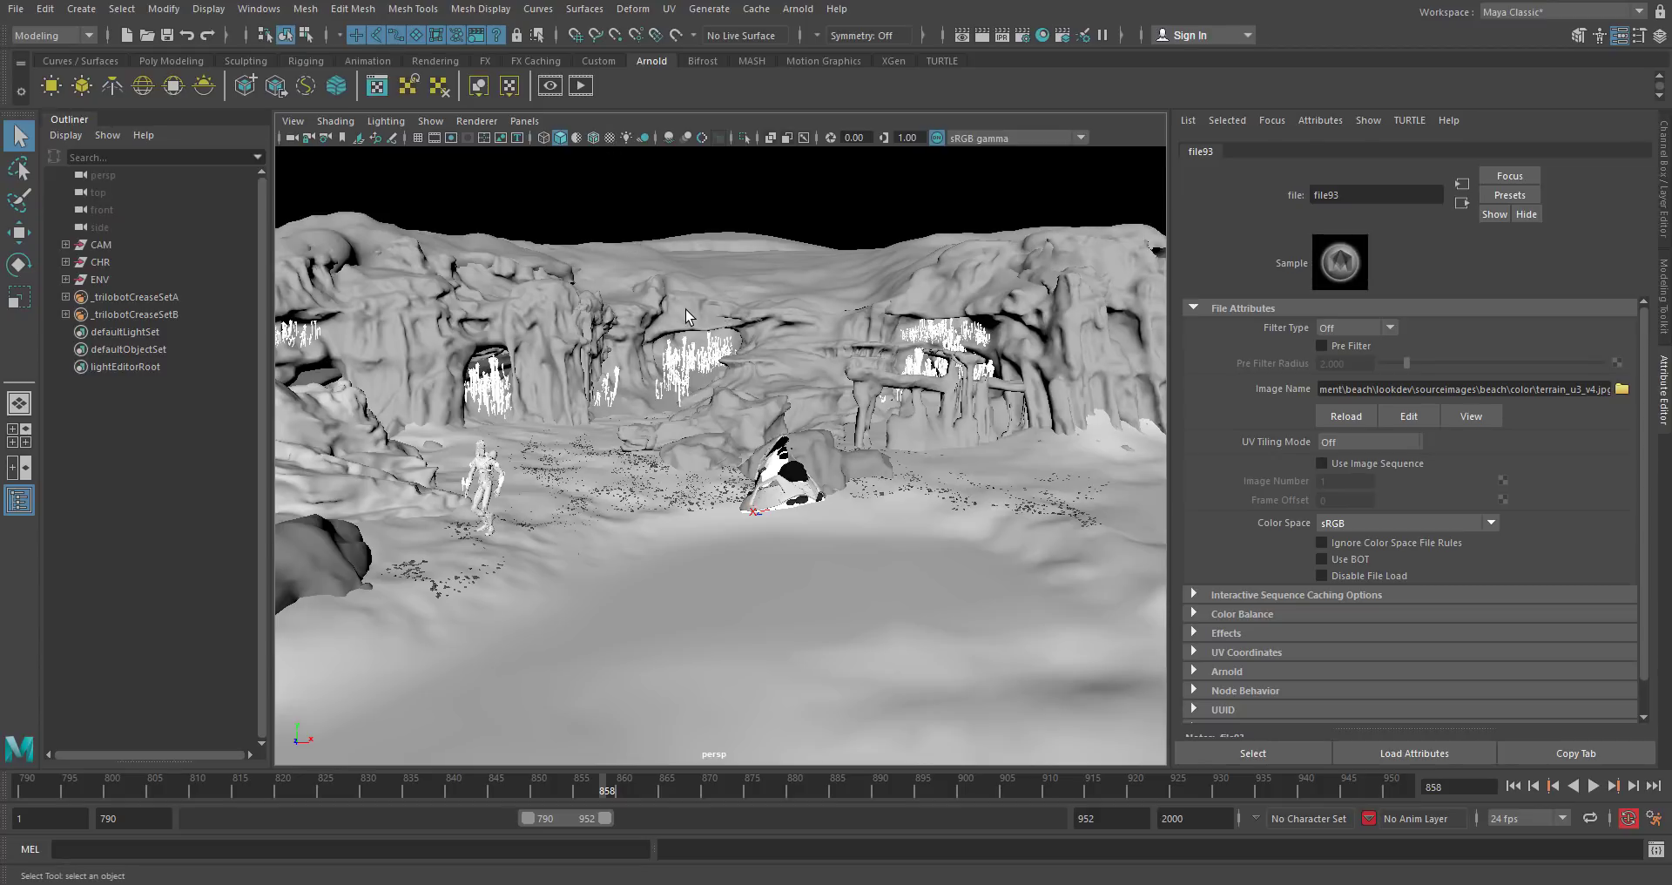
Turn on textured display in the viewport and clamp the Viewport 2.0 max texture resolution to 1024.
key(6)
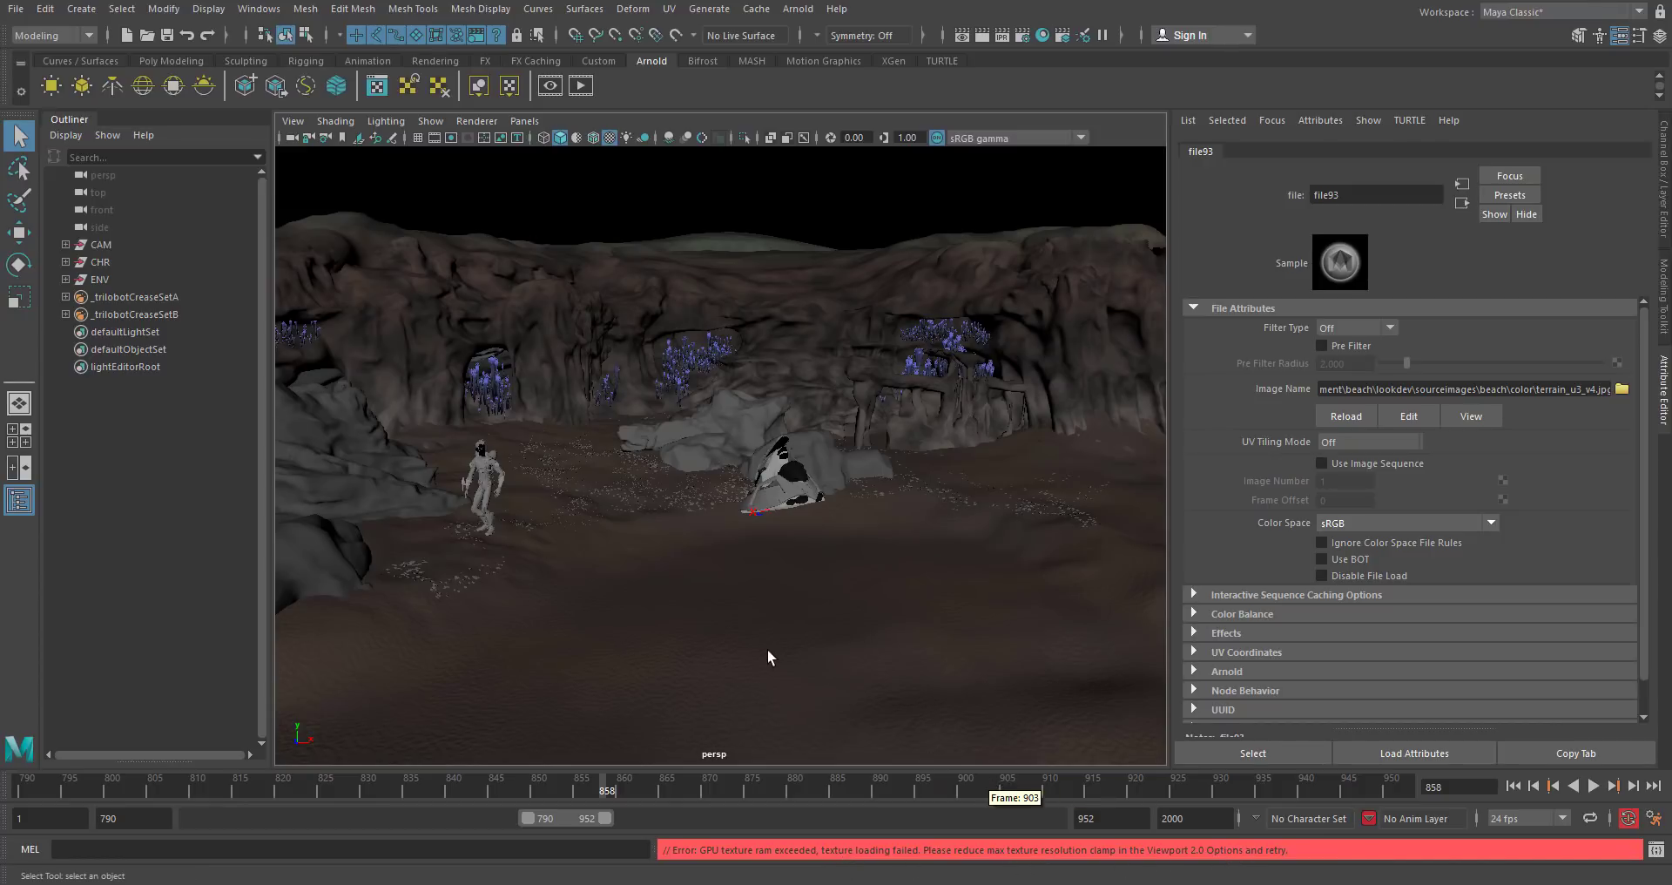
click(487, 124)
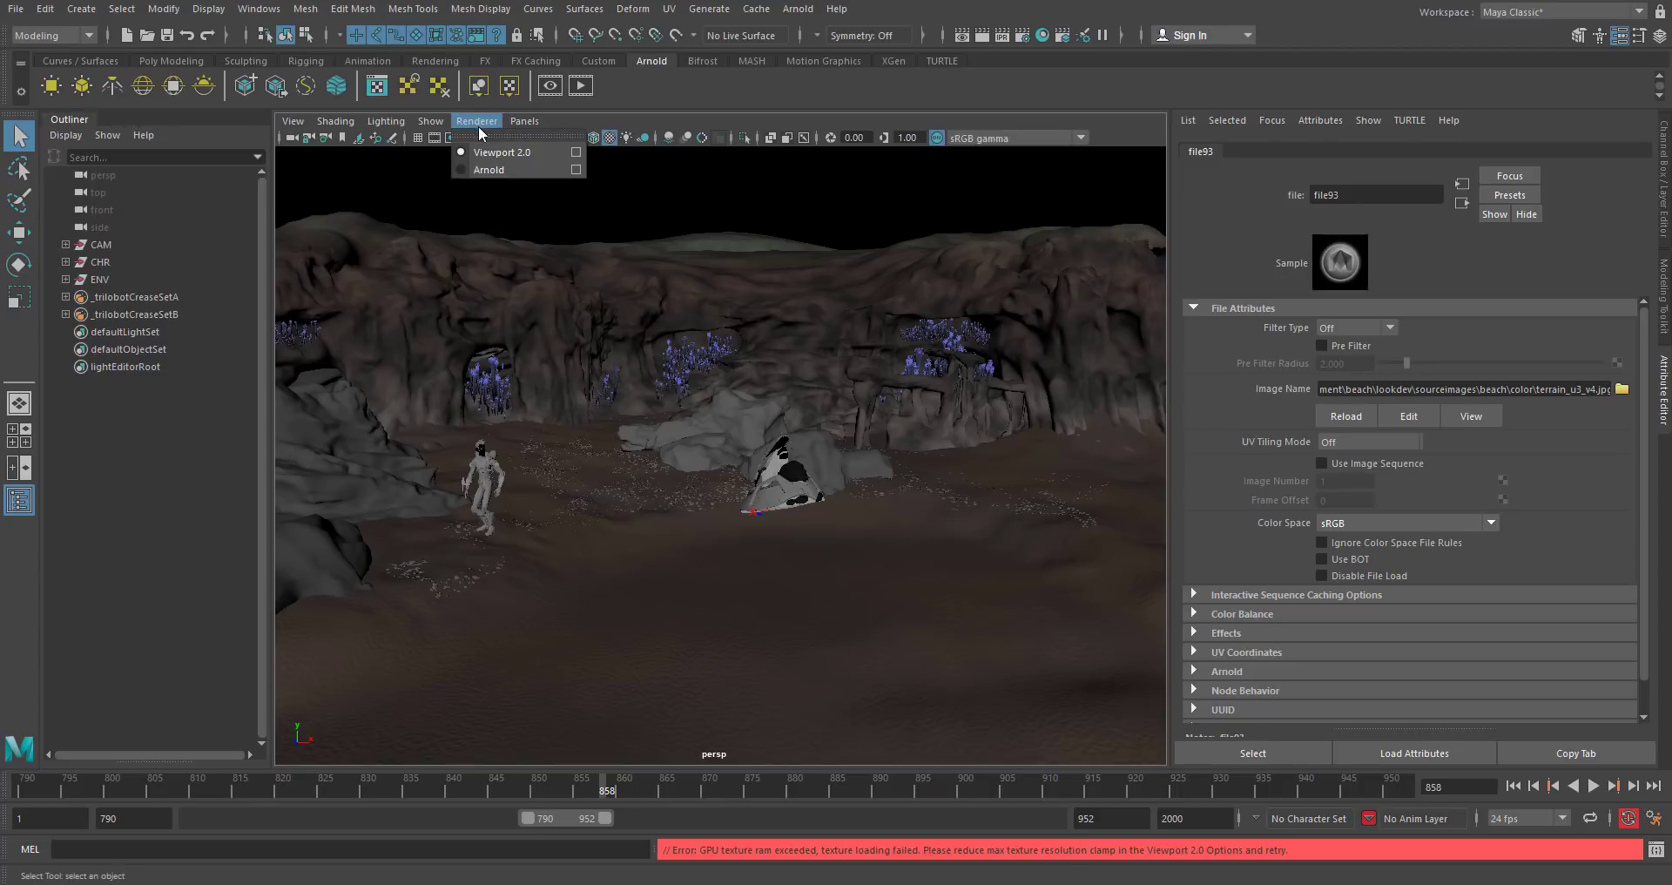
click(575, 152)
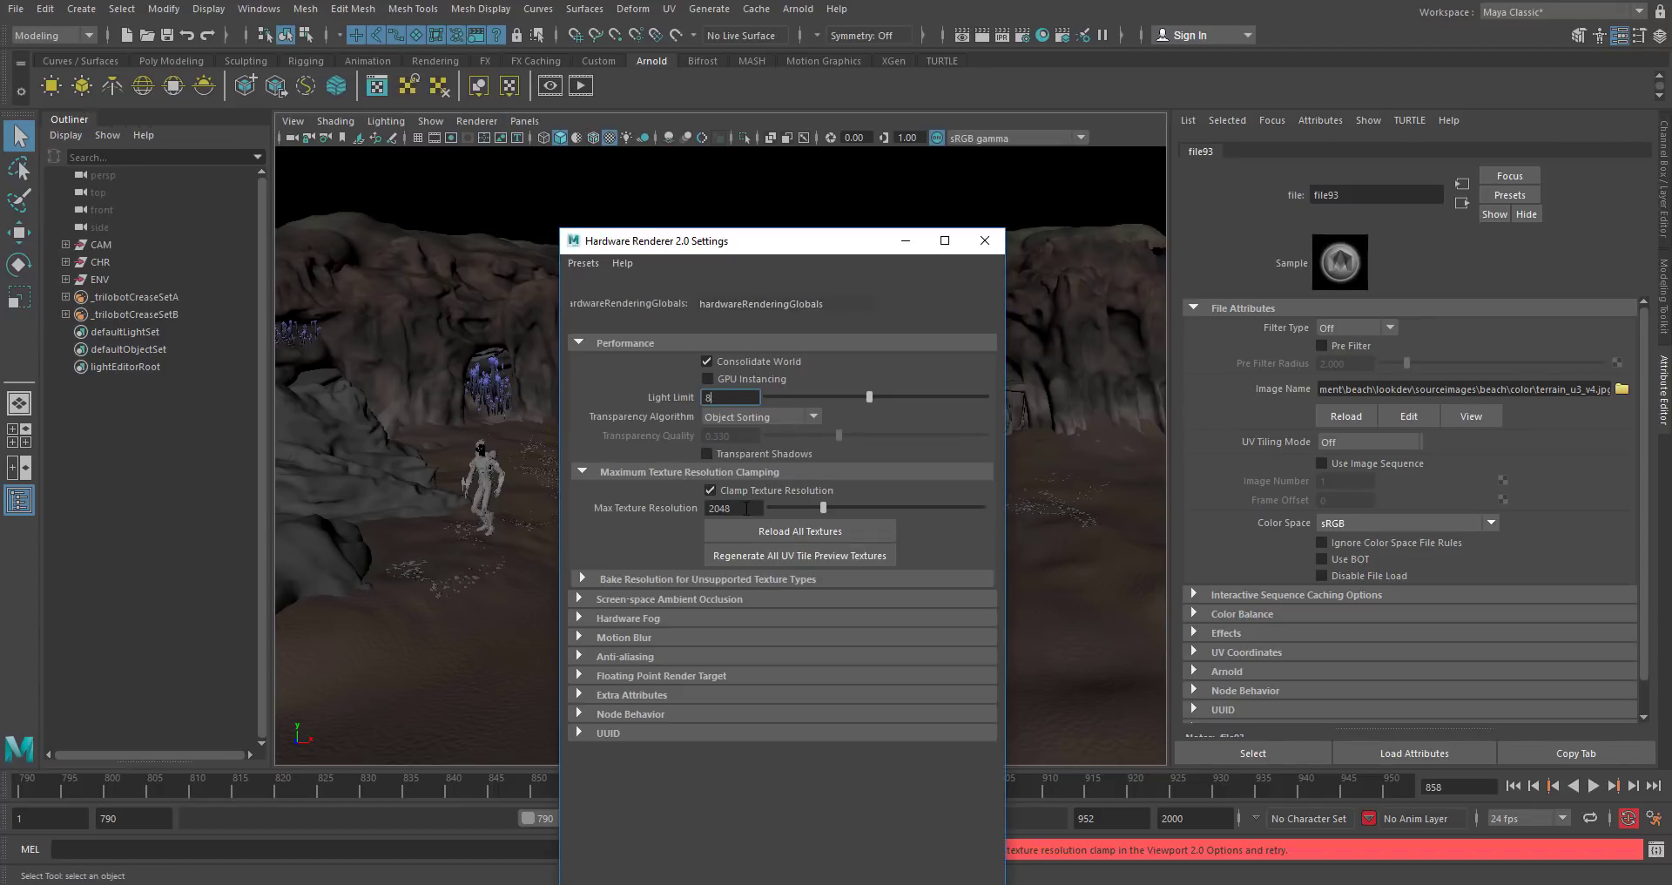
double_click(745, 507)
text(1024)
key(Tab)
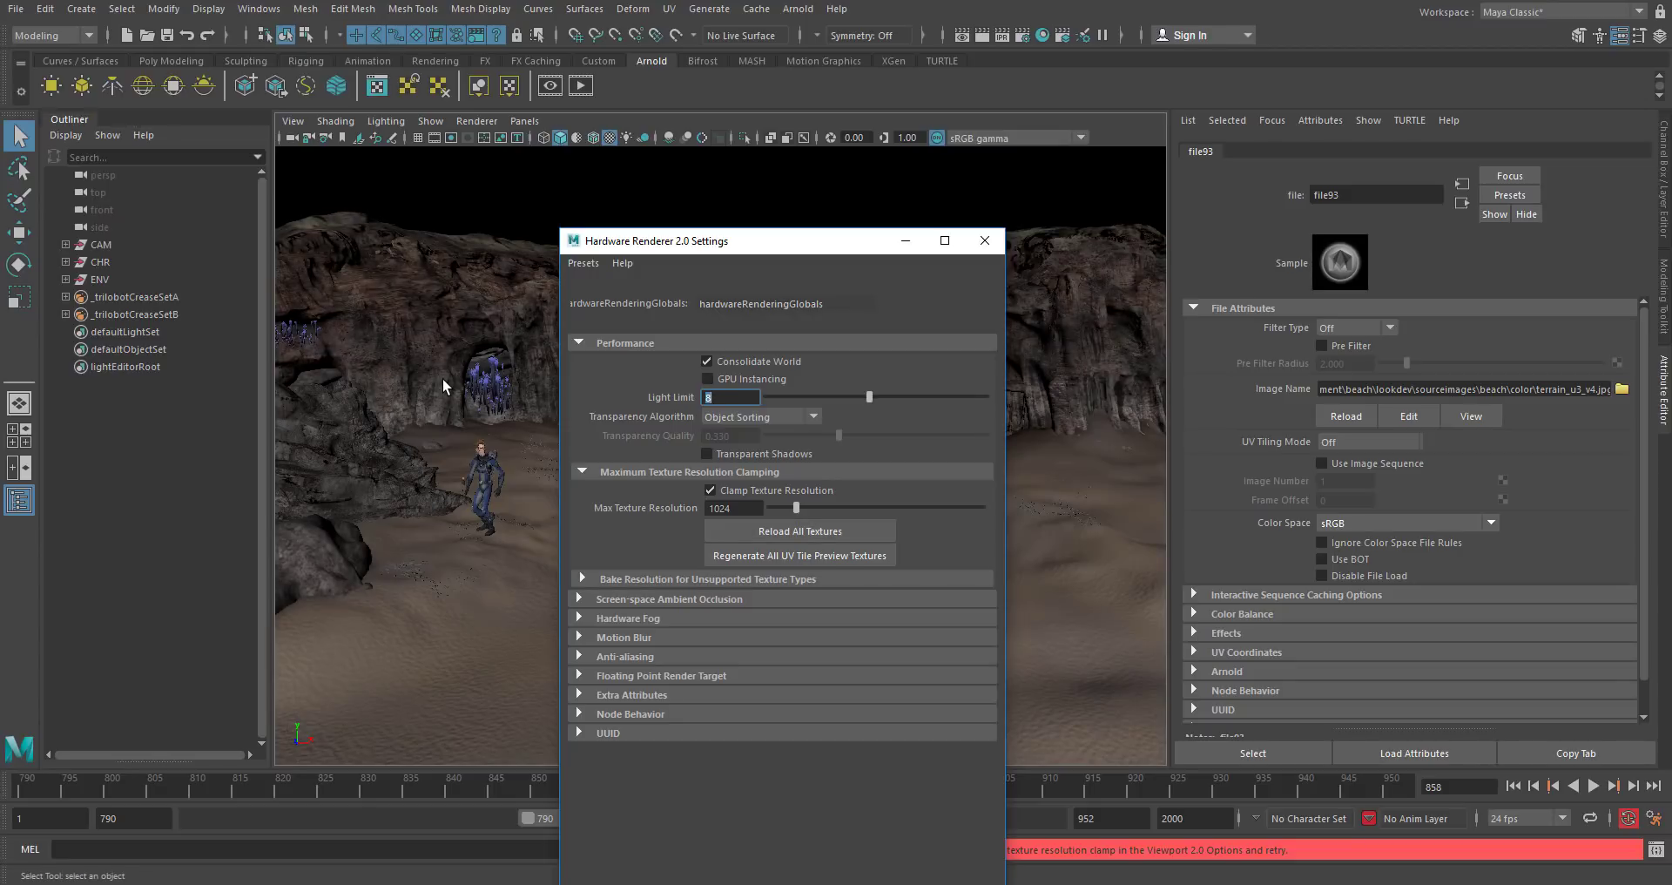
click(983, 241)
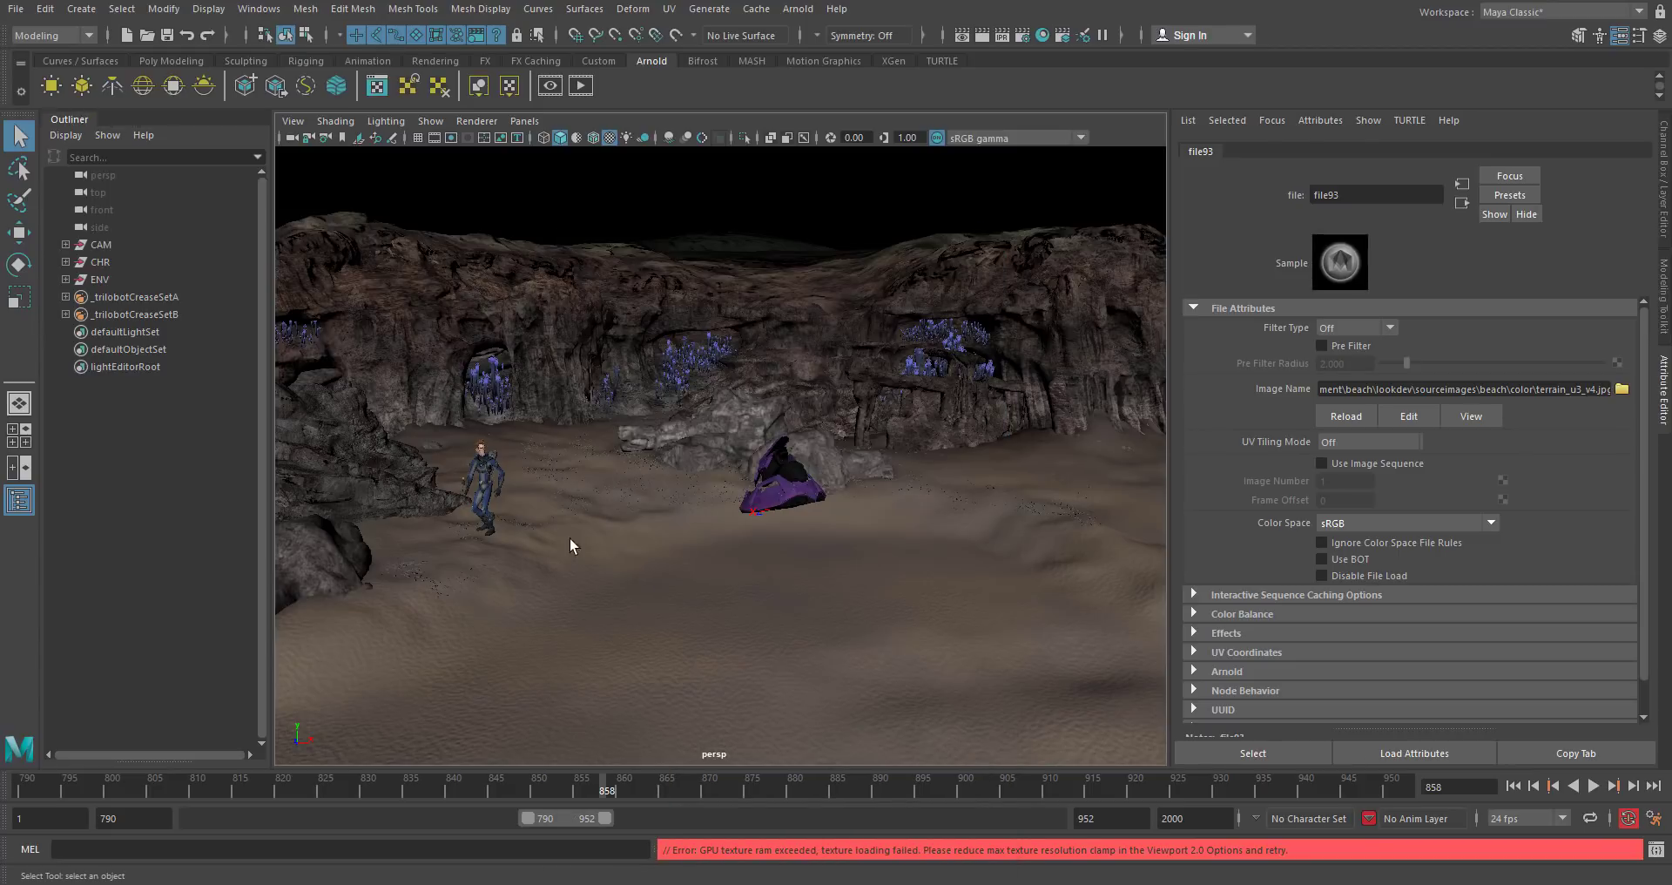
Look through the shotcam1 camera, play the shot from the start of the range and stop at frame 826.
click(524, 121)
mouse_move(619, 135)
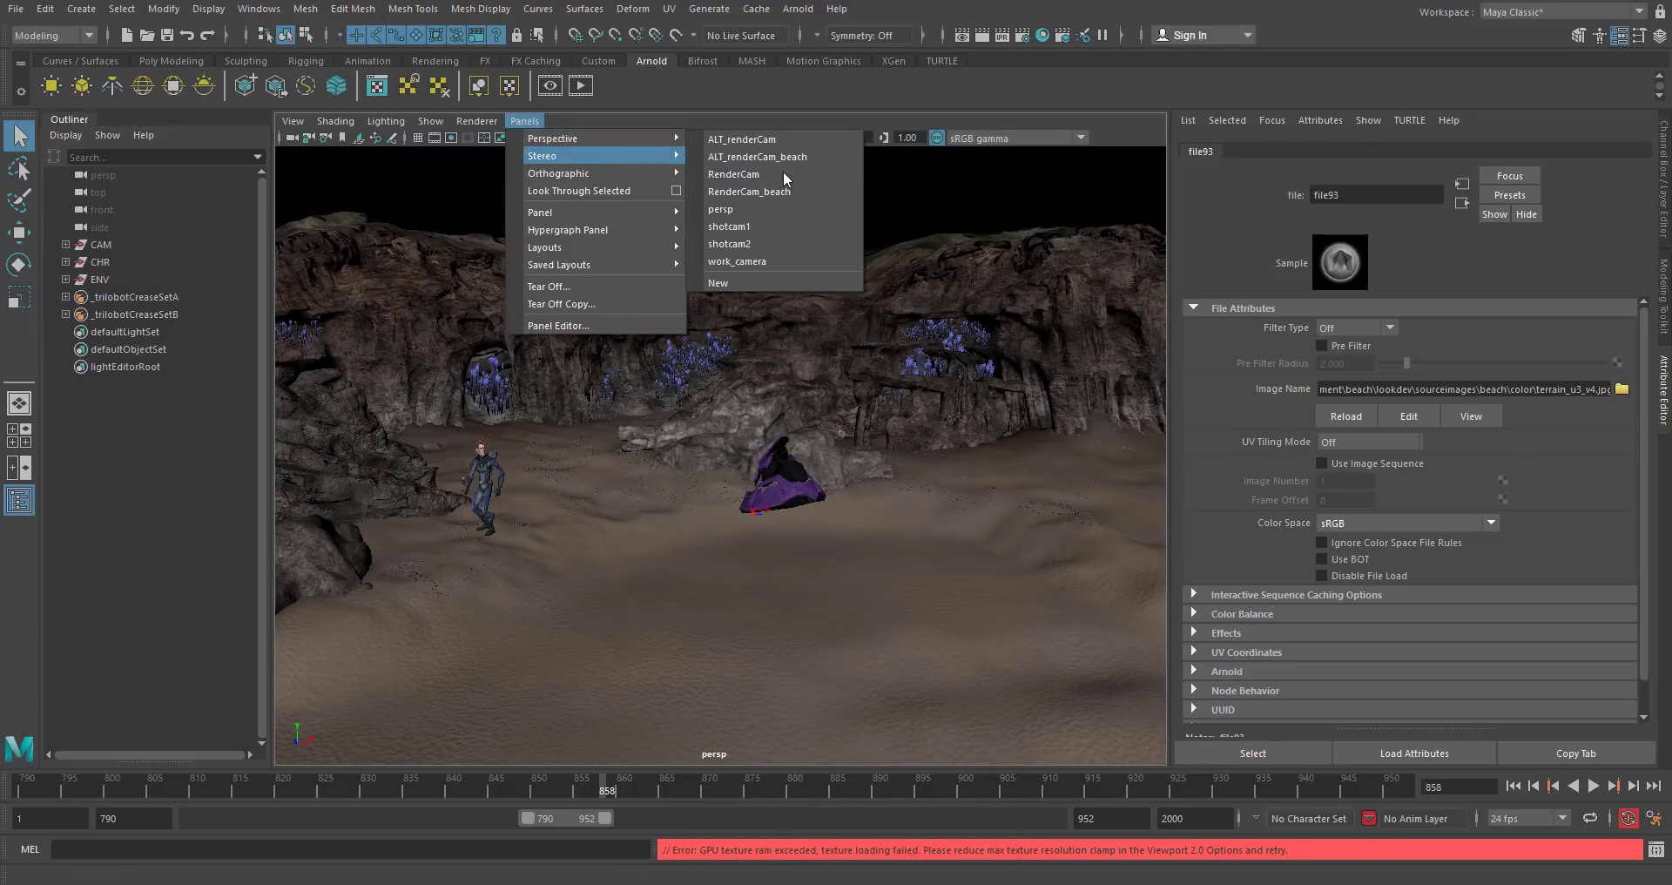
click(793, 227)
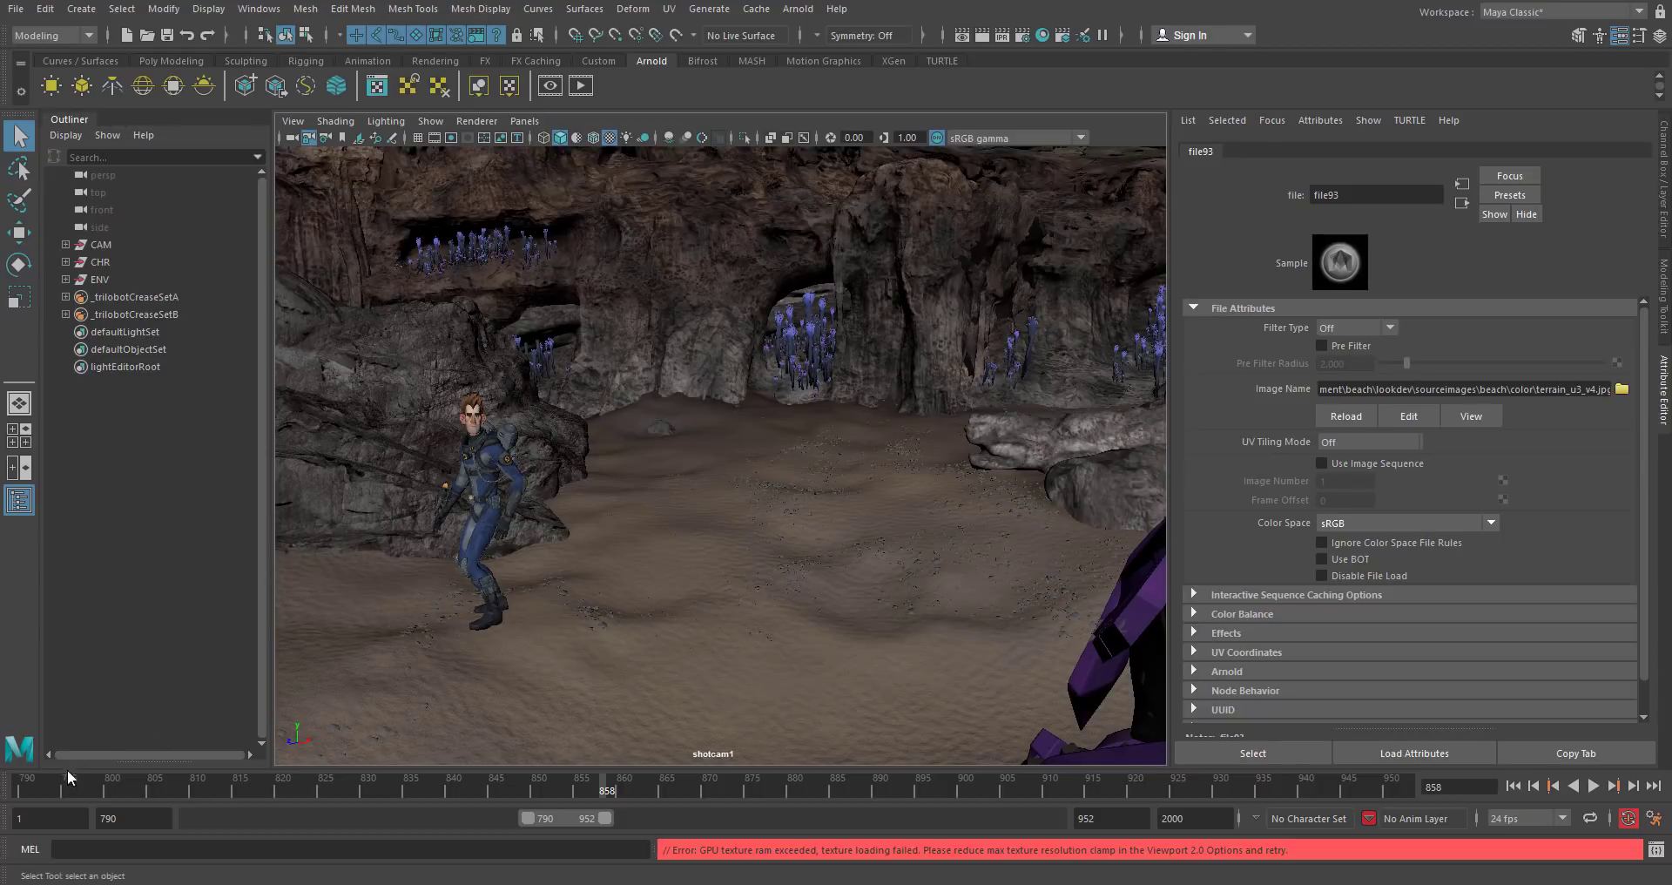
click(9, 784)
key(alt+v)
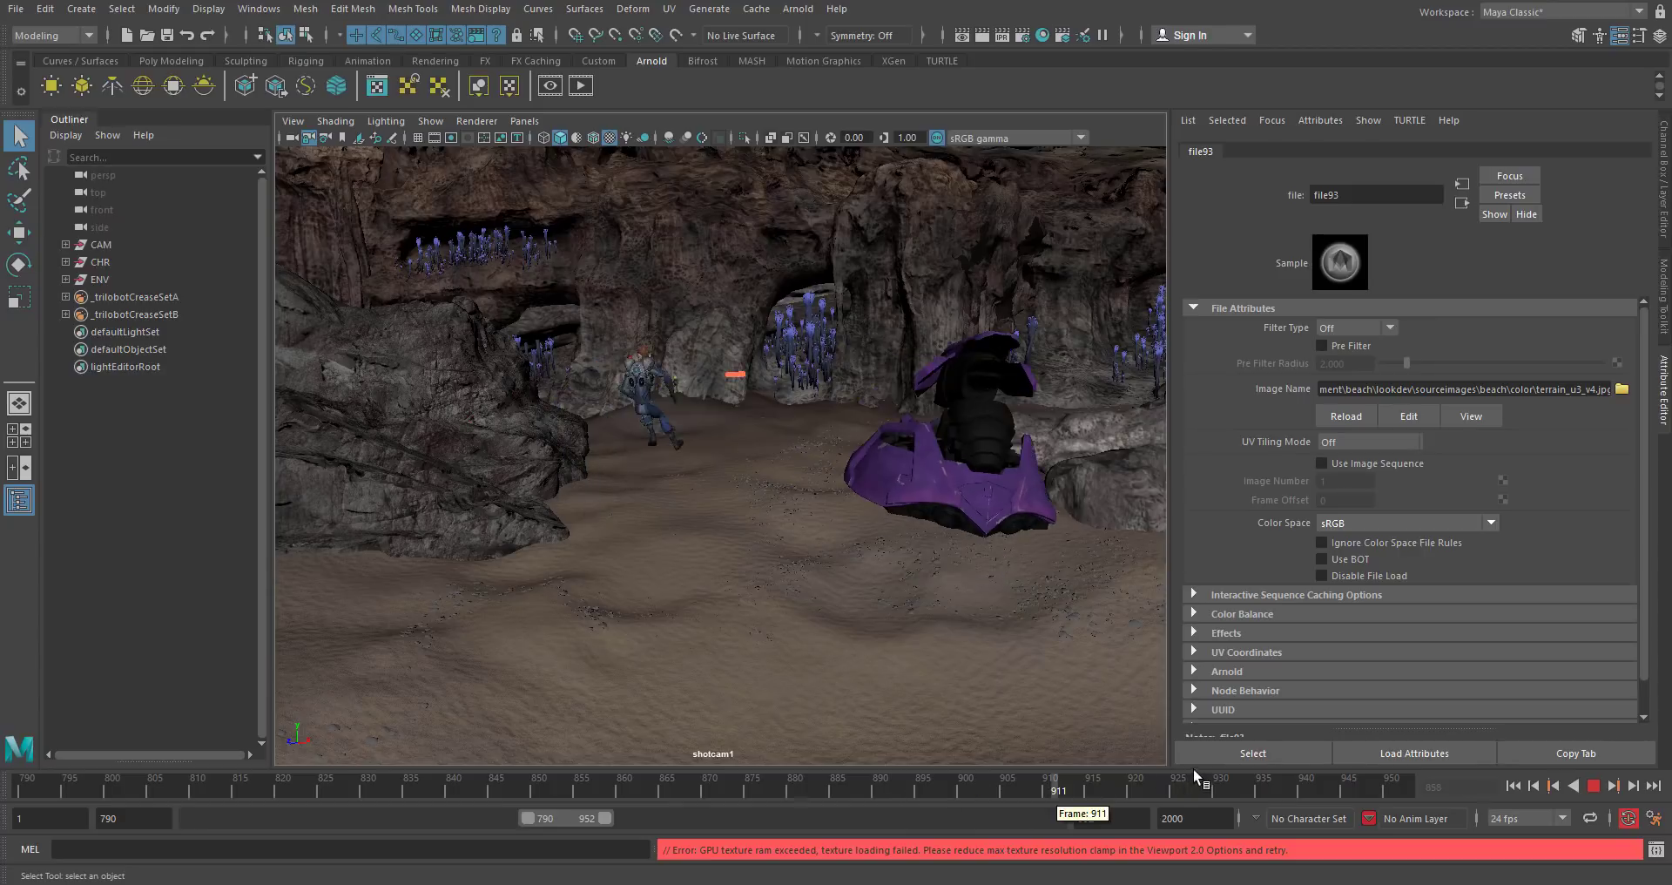
click(327, 779)
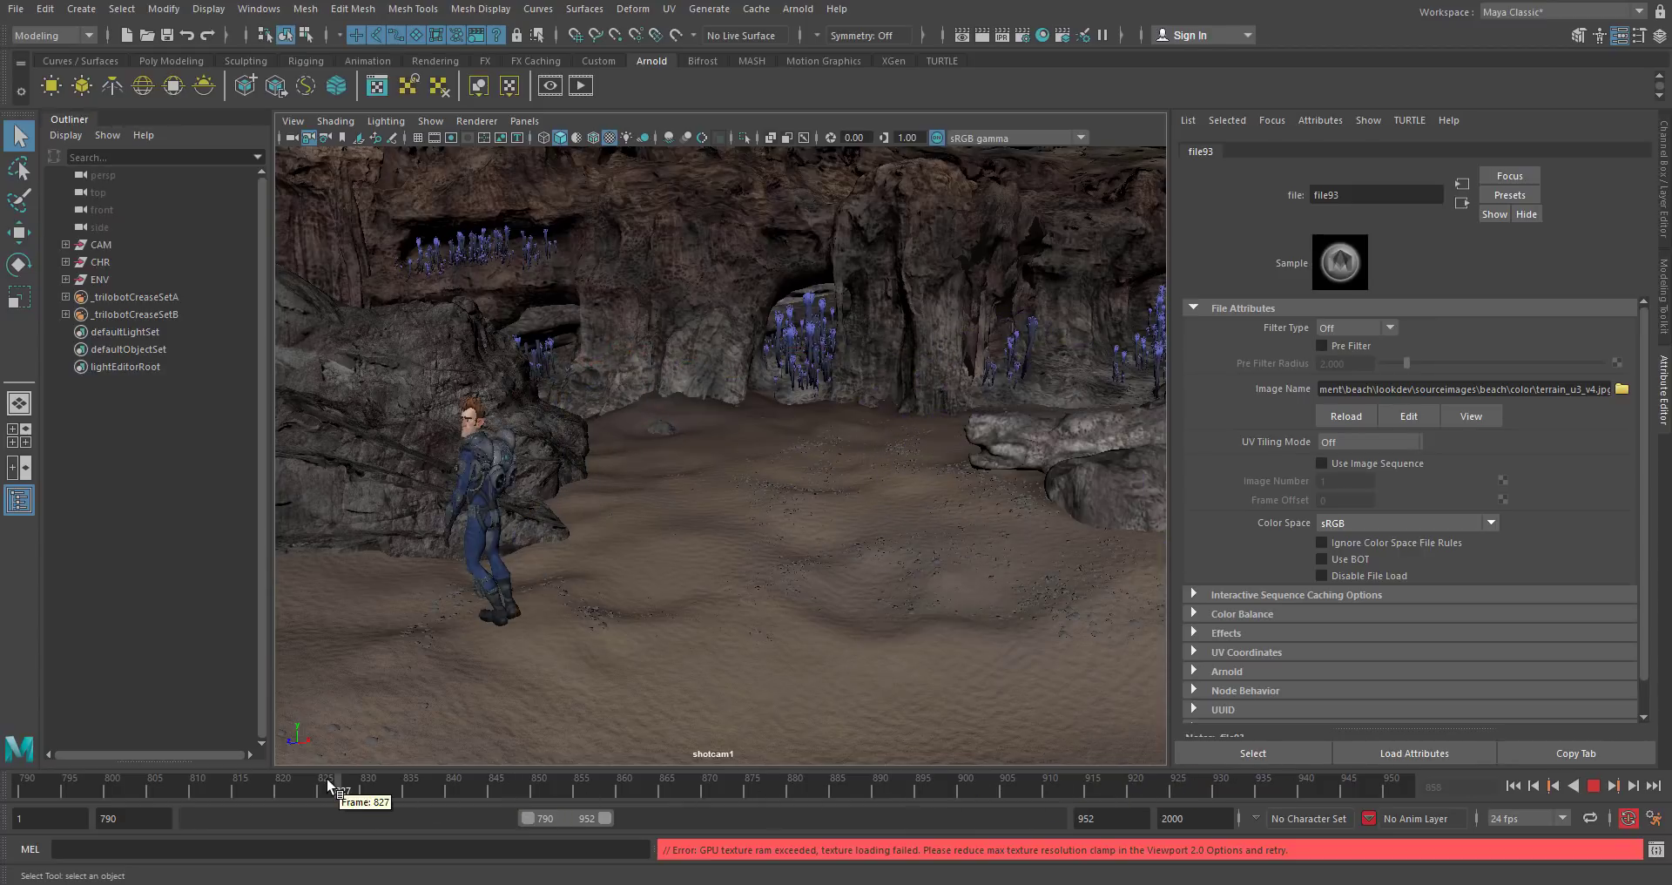
Return the viewport to the persp camera and enable the use of all scene lights.
click(524, 121)
mouse_move(587, 138)
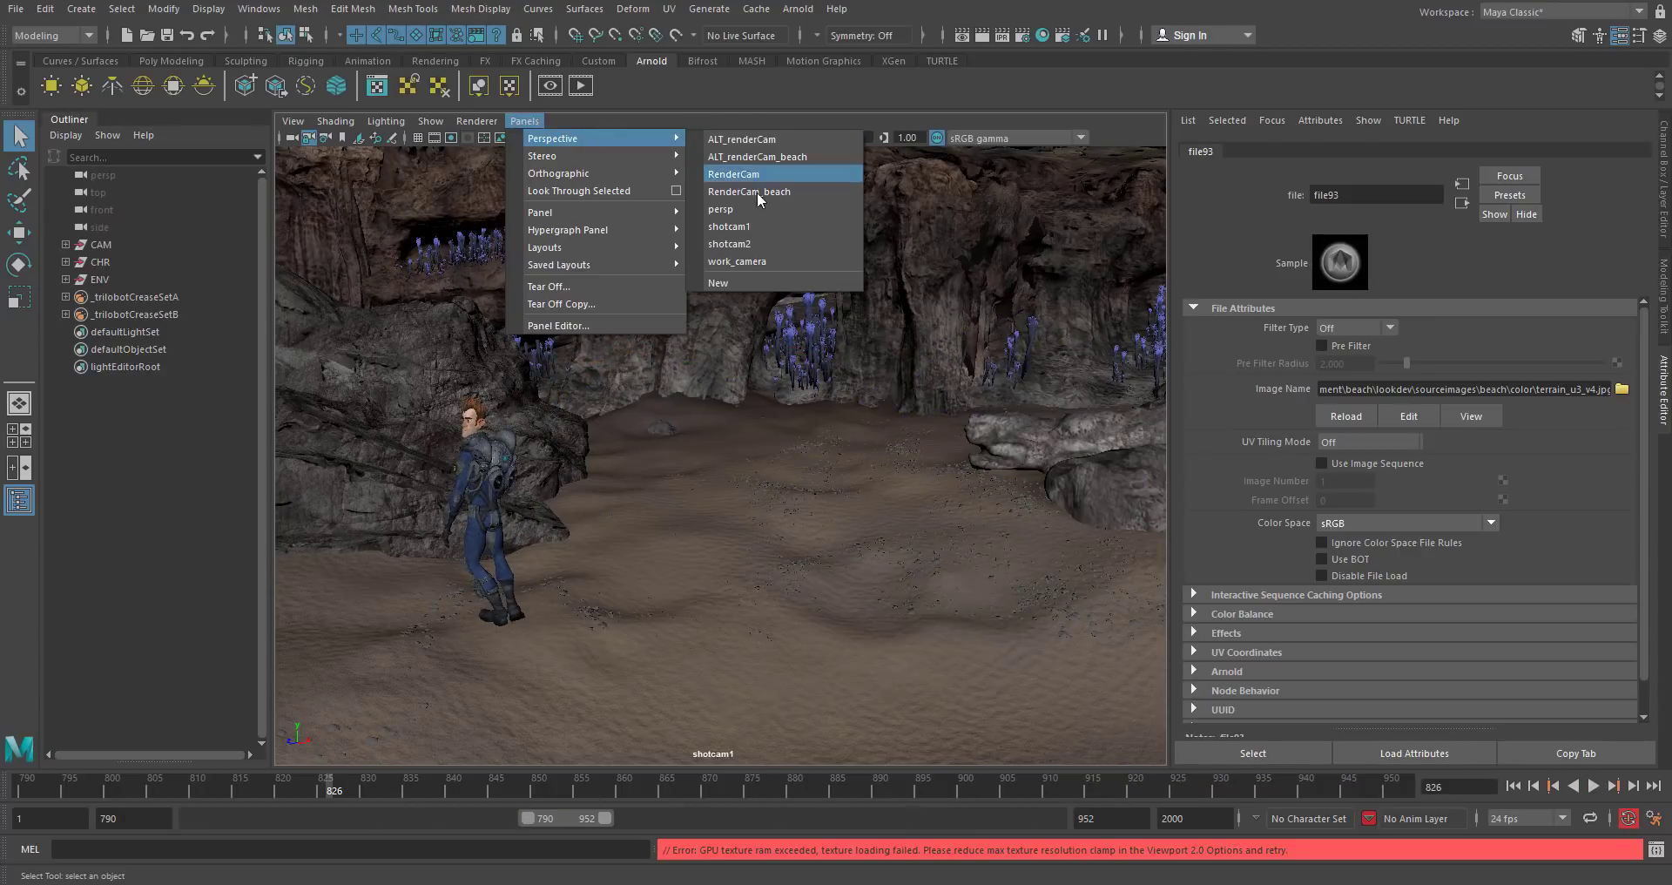
click(754, 211)
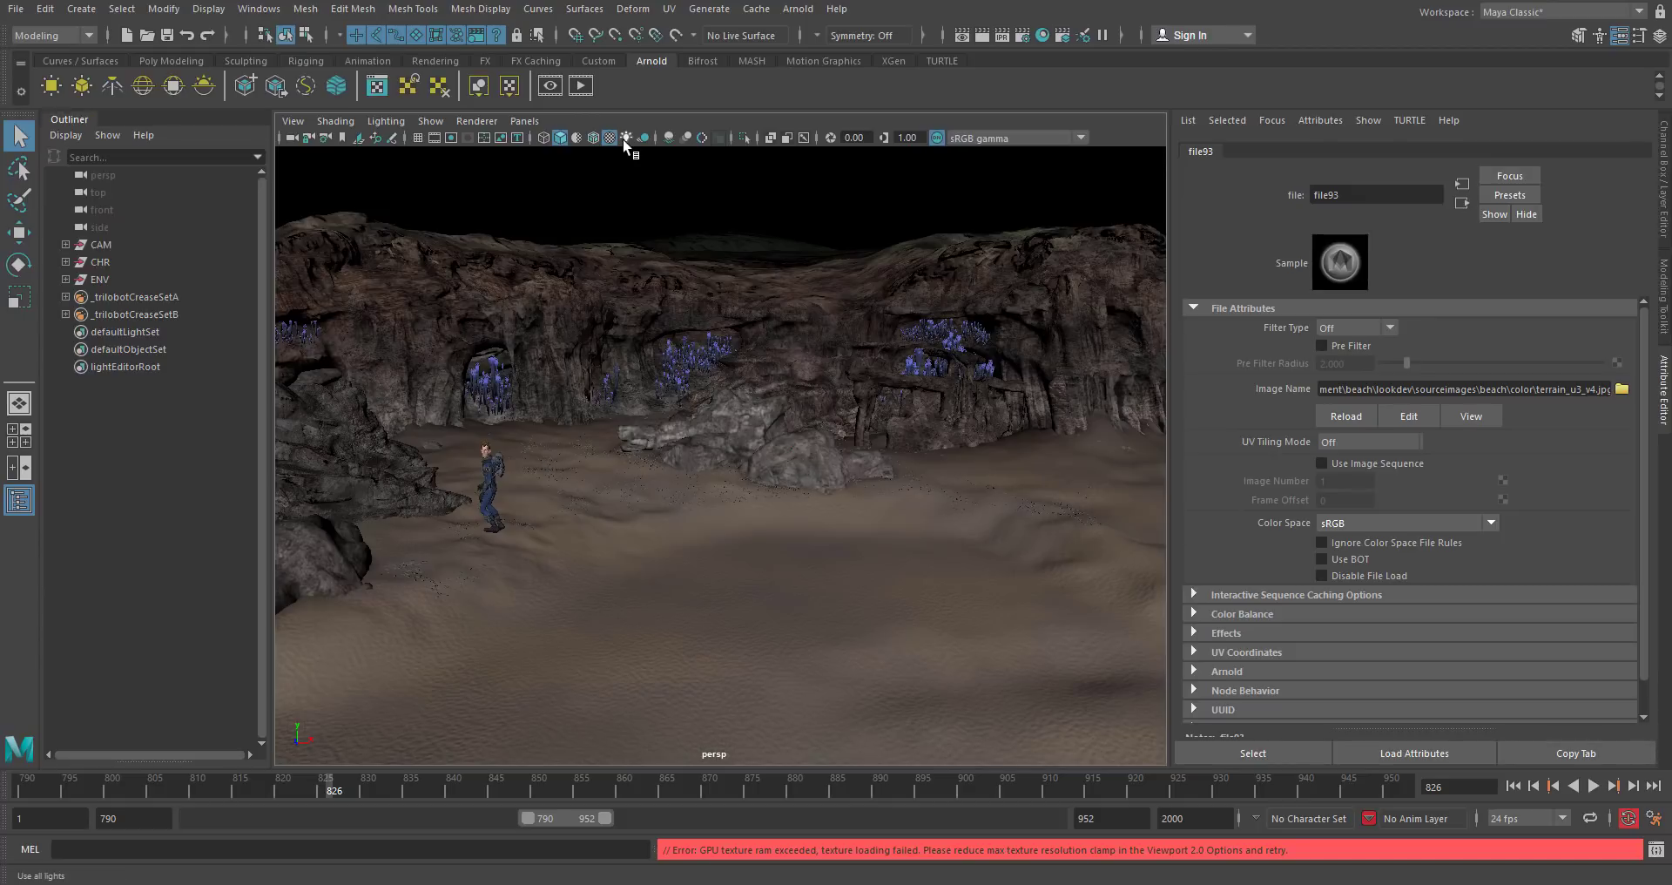
key(7)
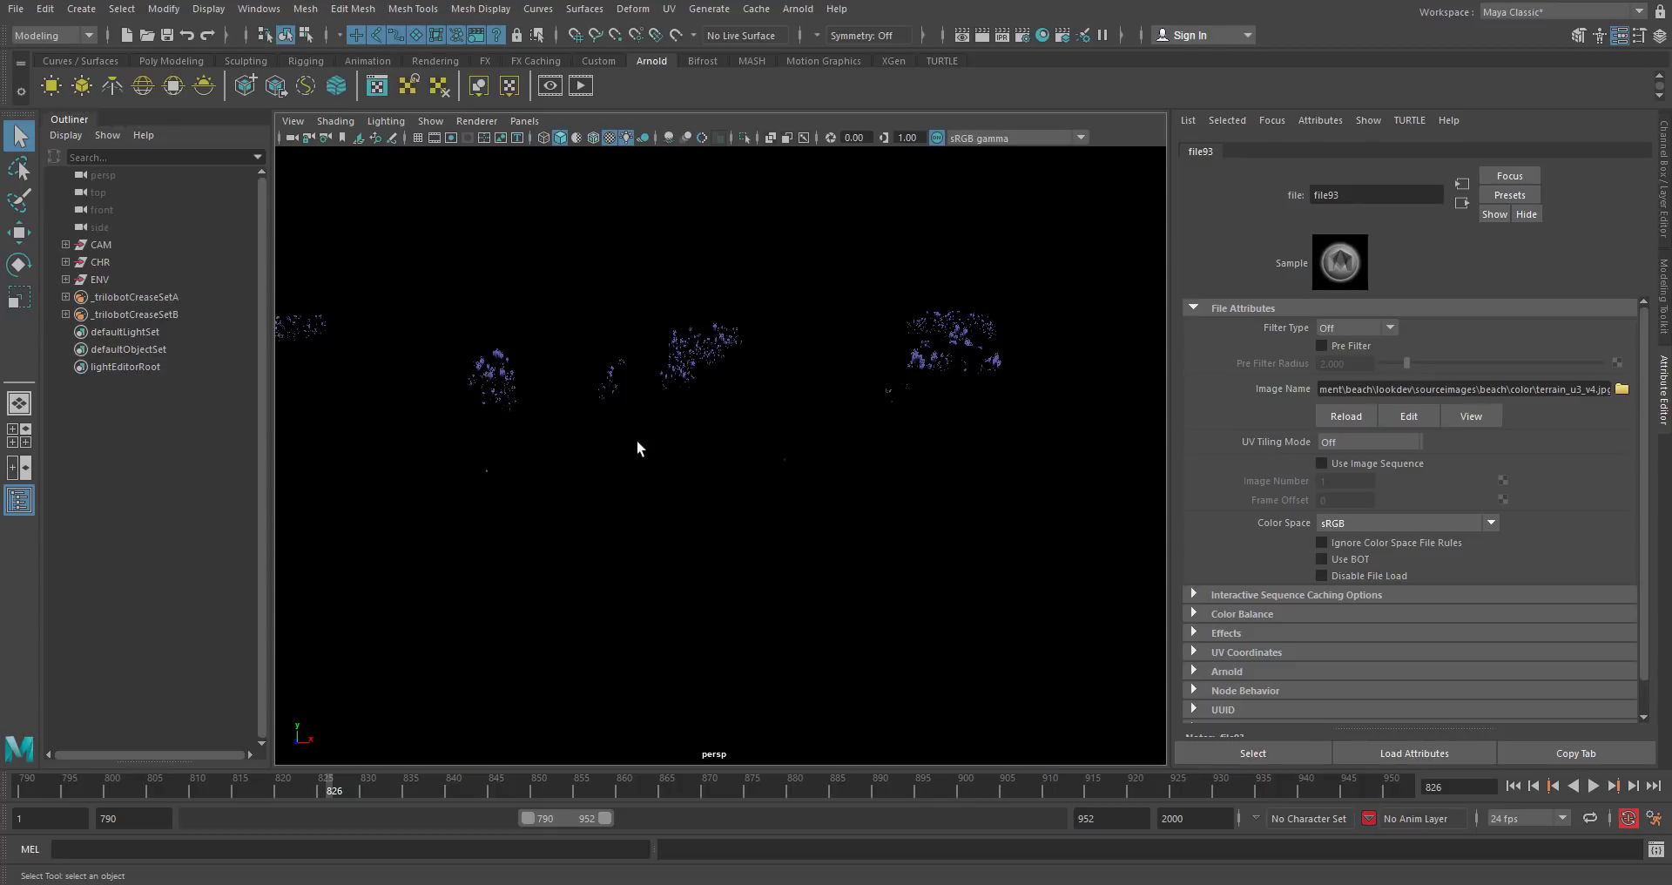
Consult the rock formation reference photo in Photos again and return to the Maya scene.
click(80, 9)
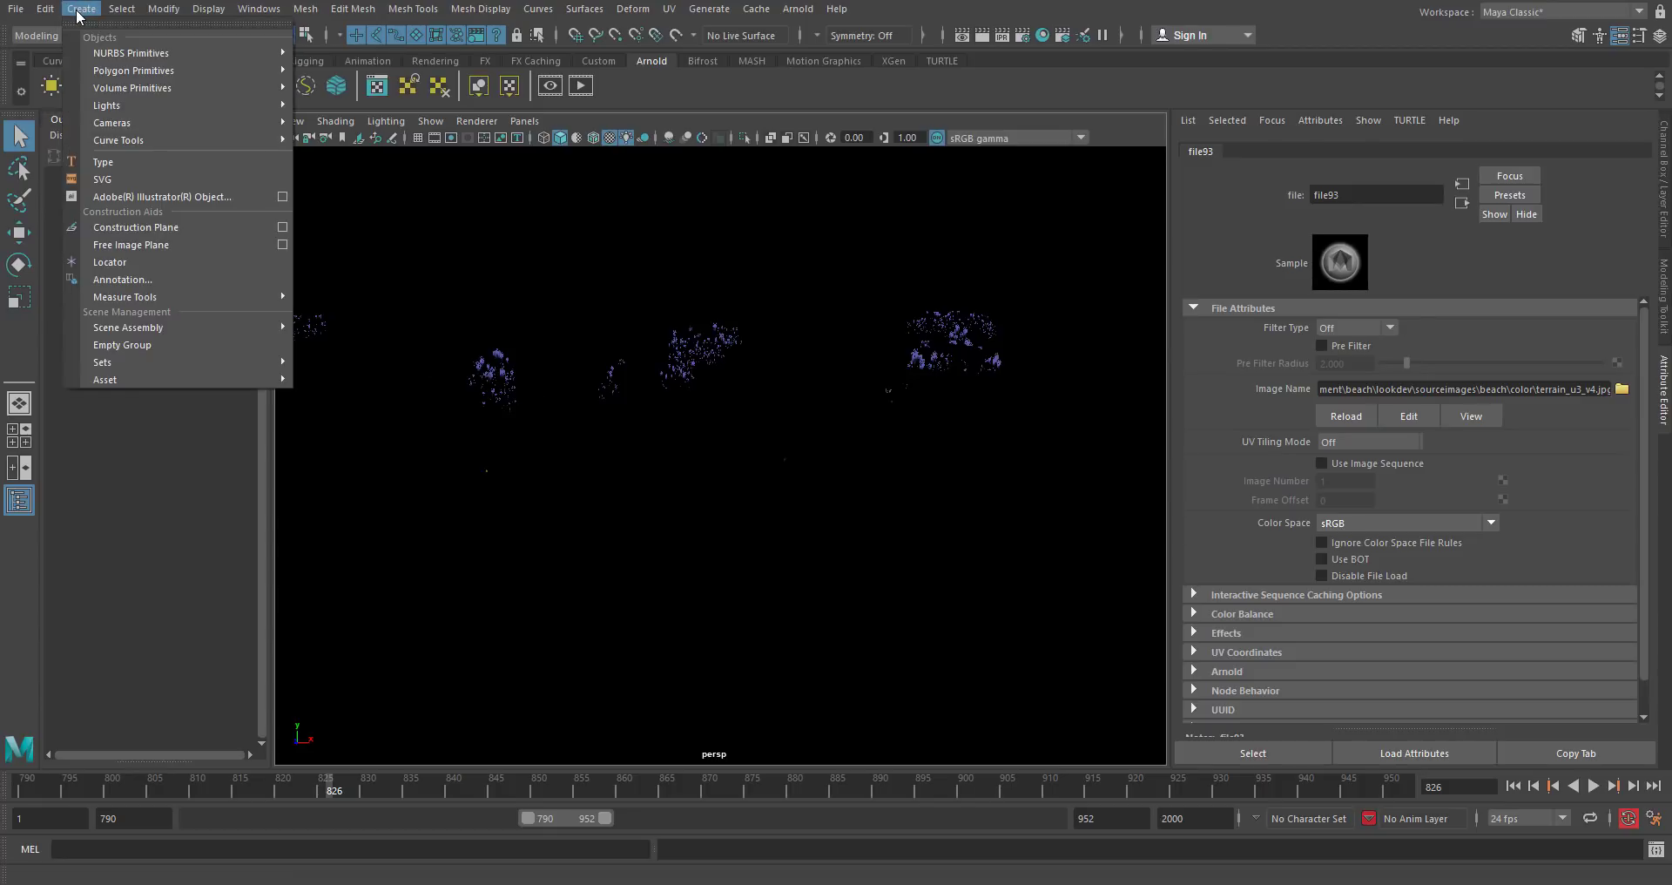
key(alt+Tab)
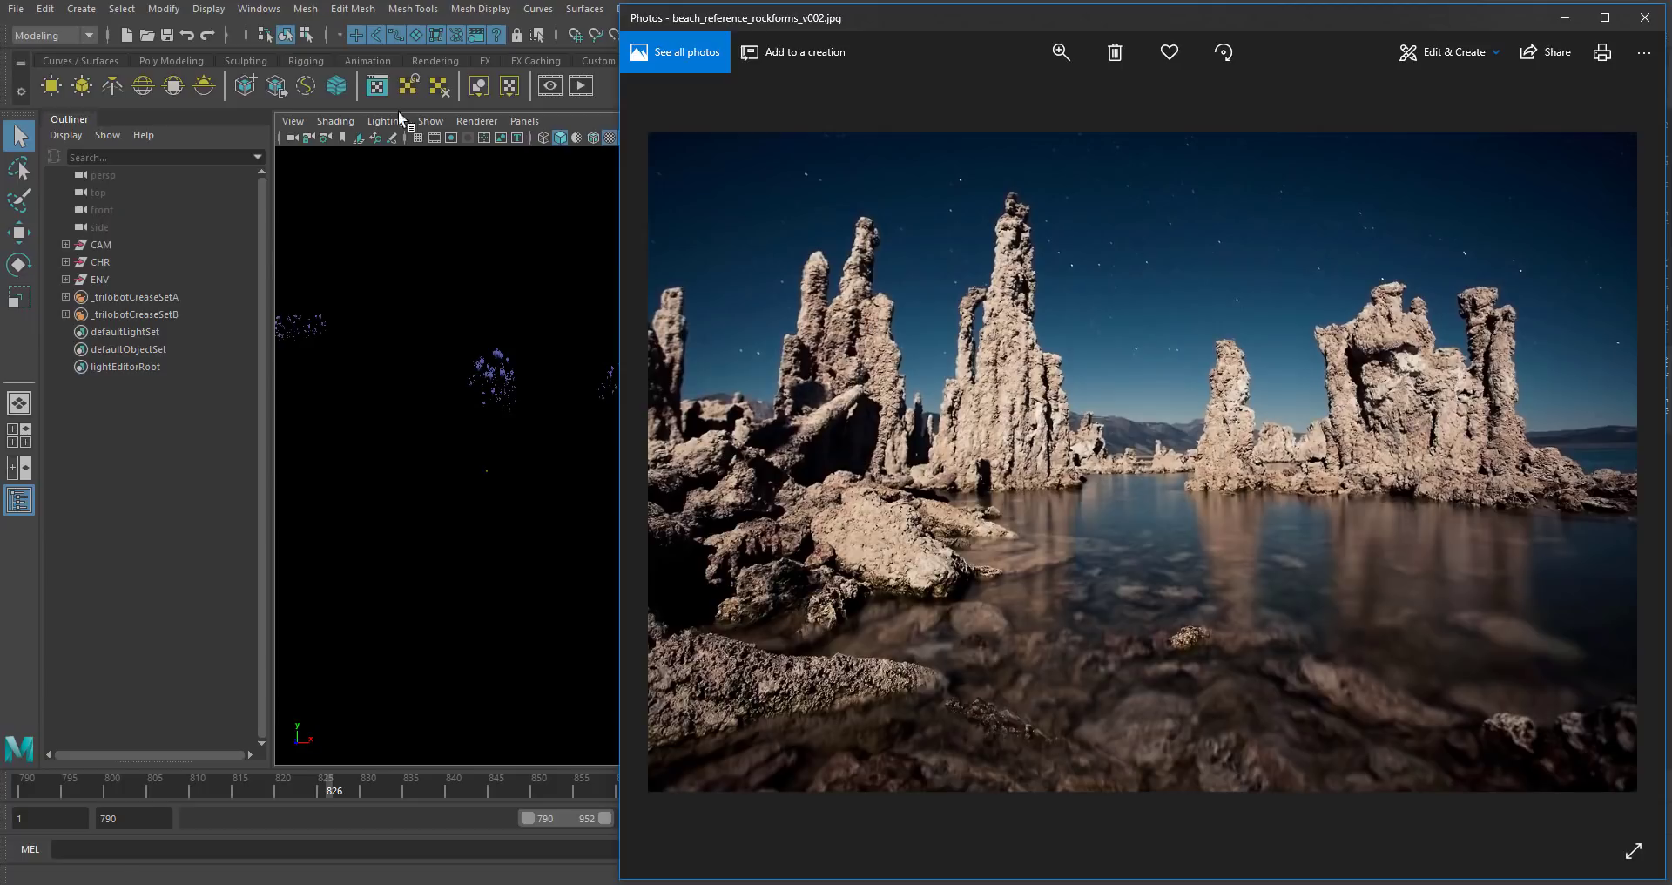
key(alt+Tab)
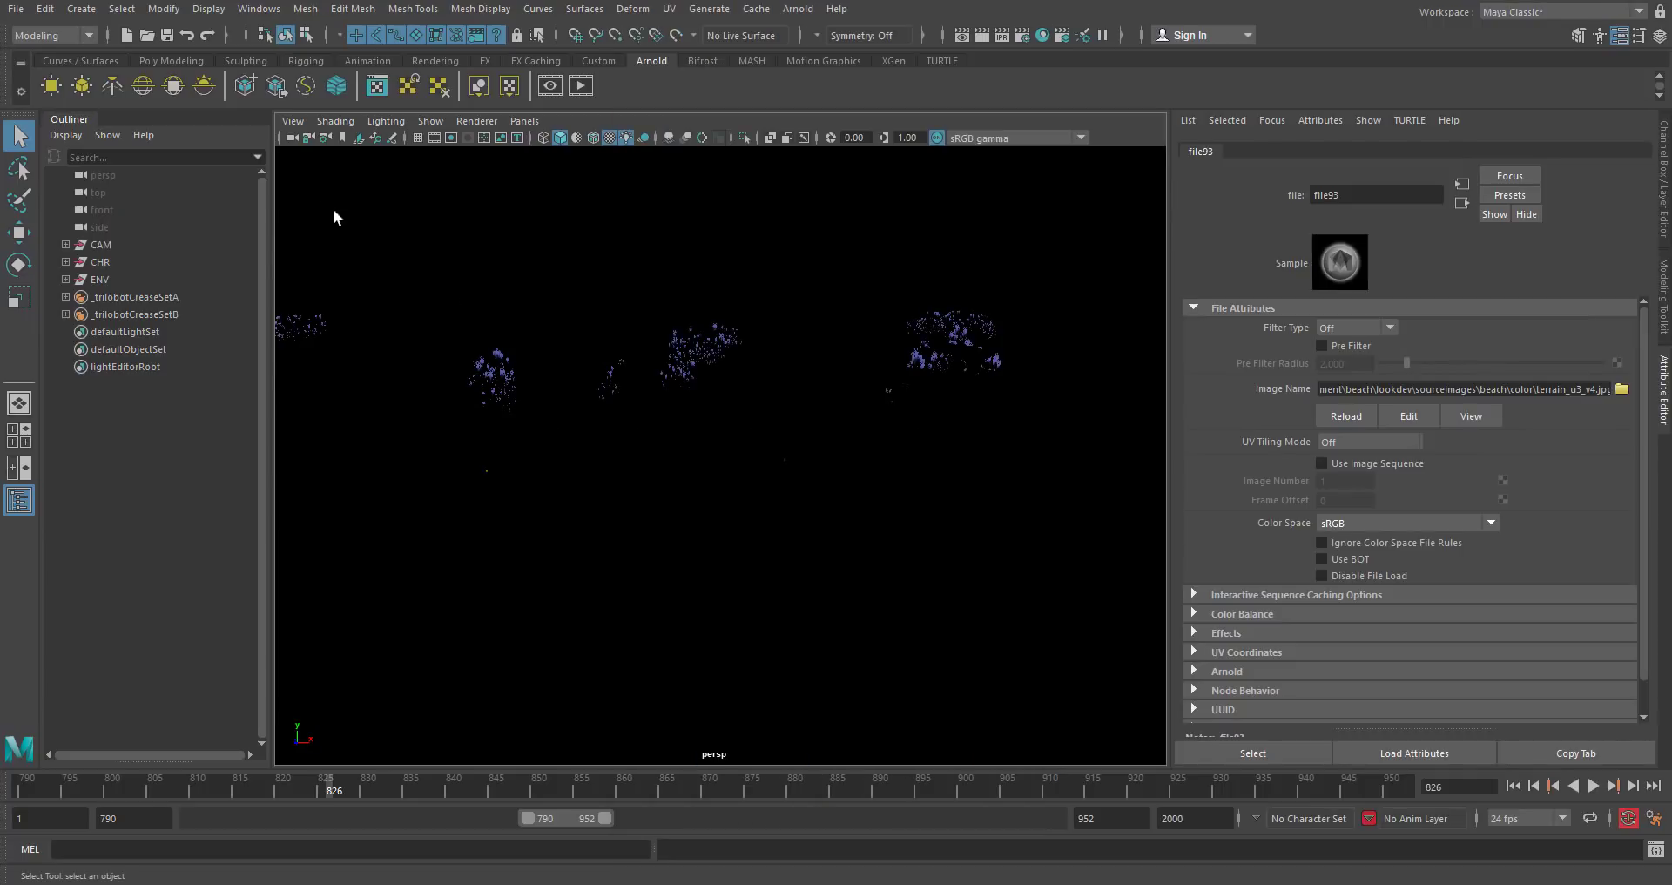
Create a spot light in the scene.
click(81, 8)
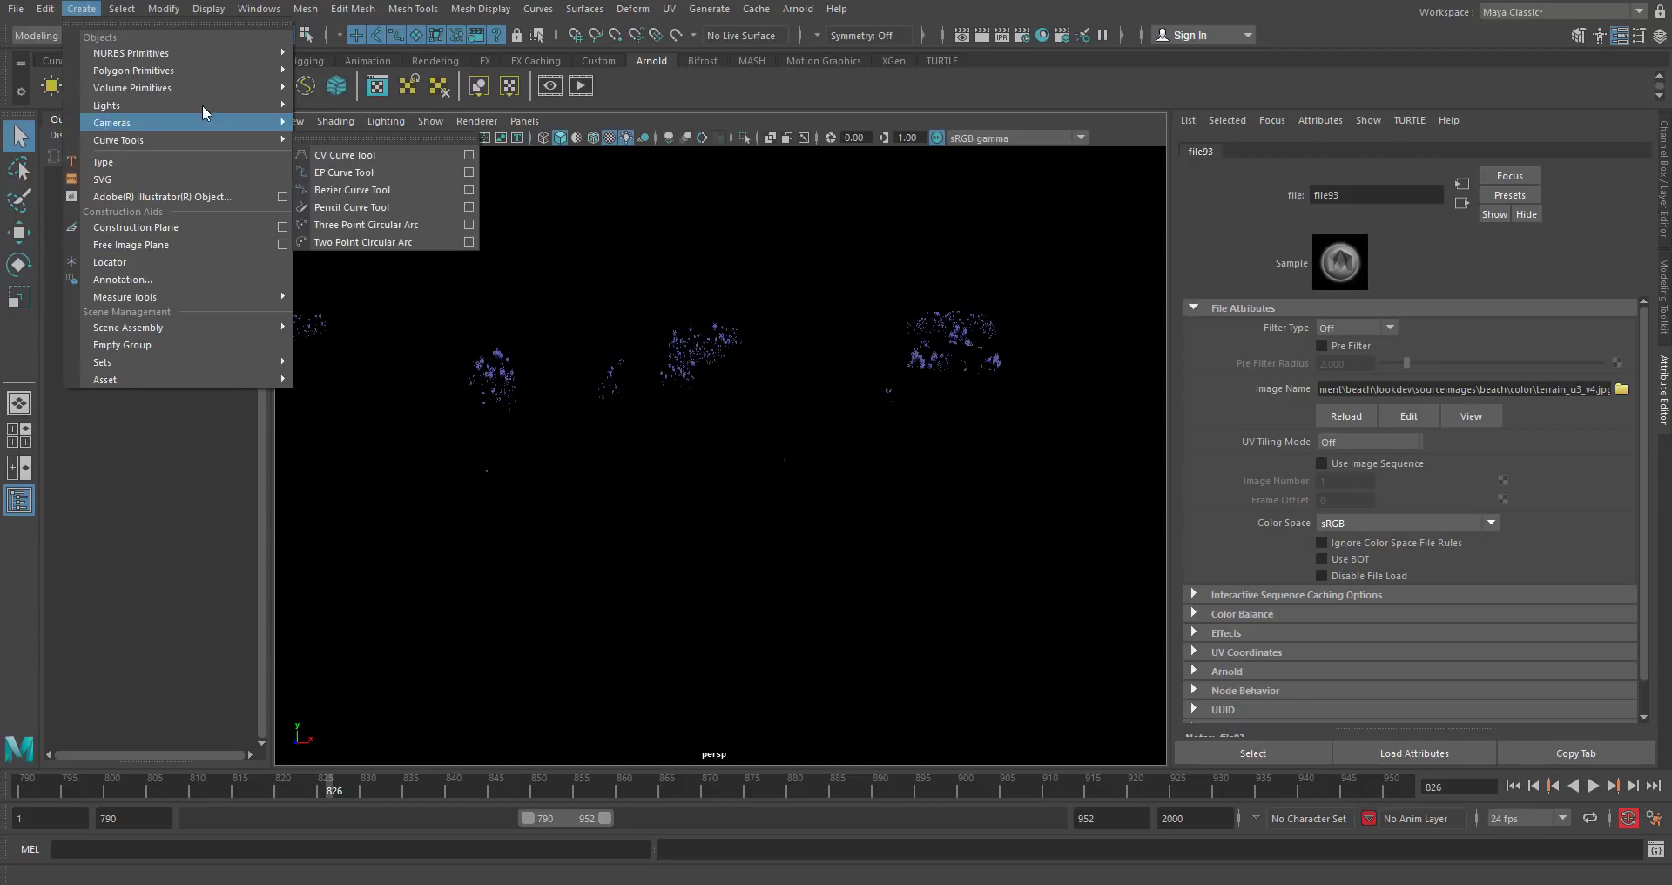
mouse_move(204, 105)
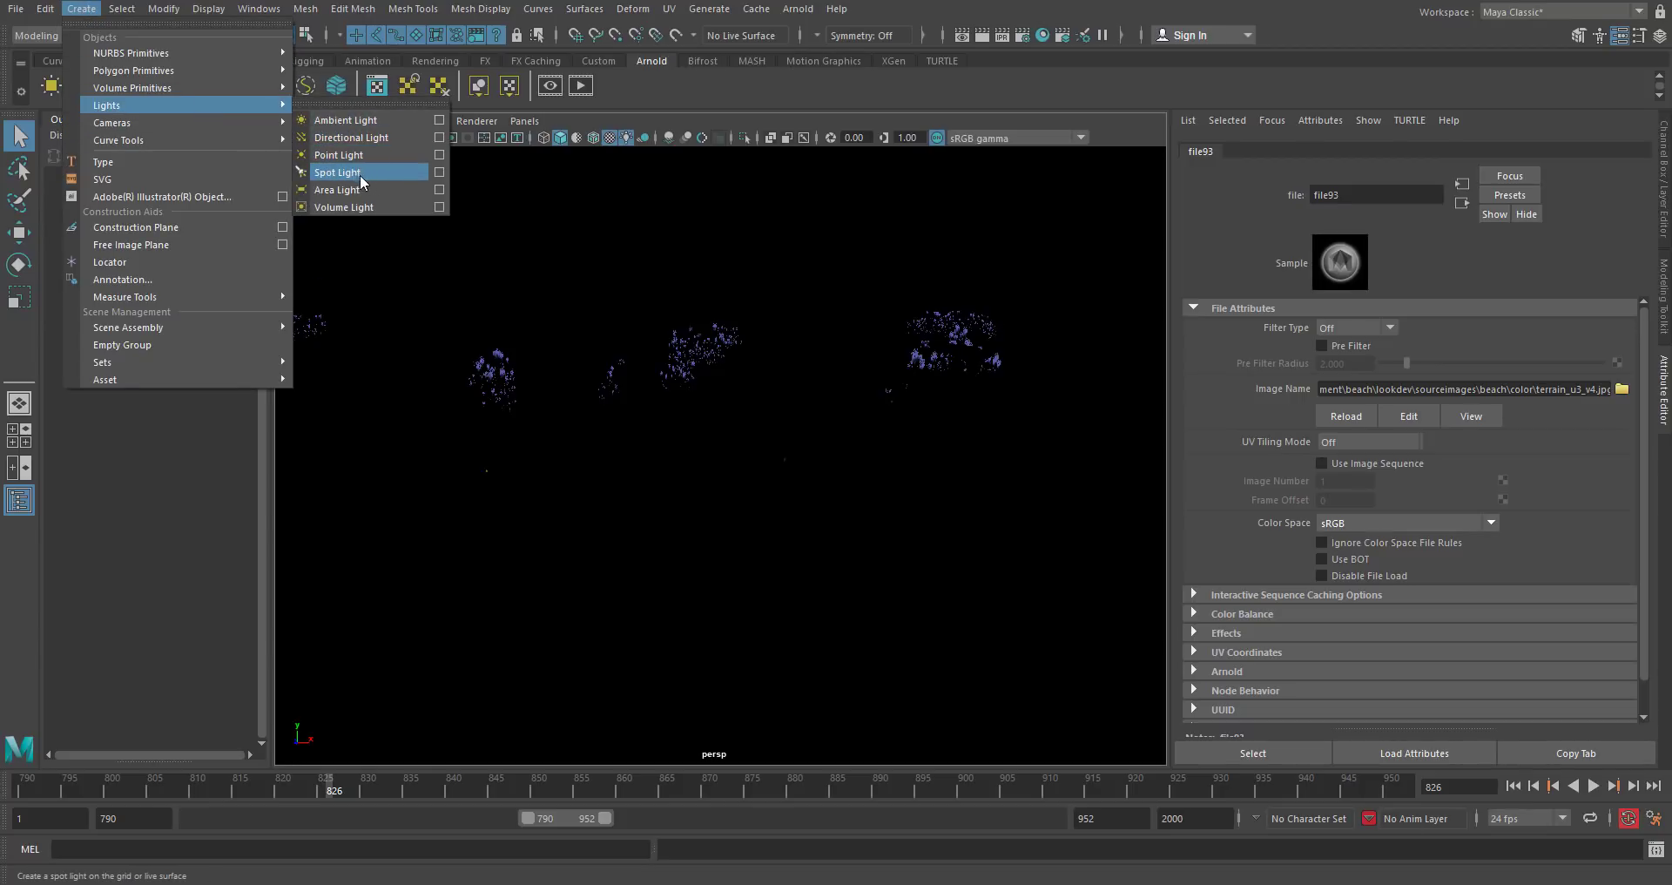
click(387, 181)
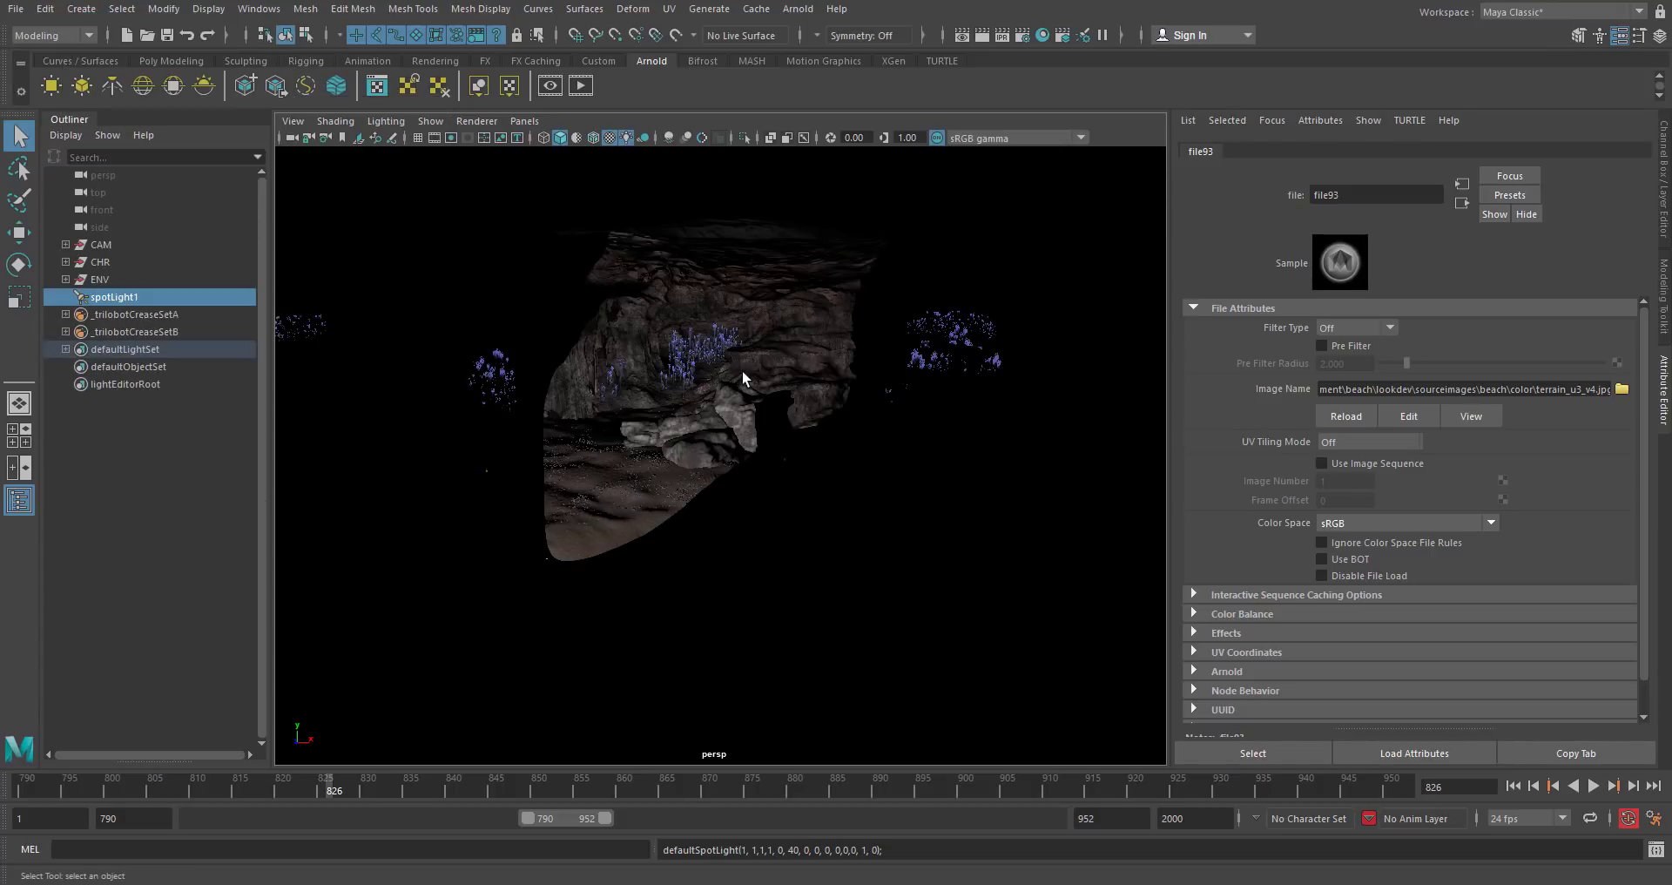
Raise the new spot light slightly above the ground and scale it uniformly to about 78.69.
key(w)
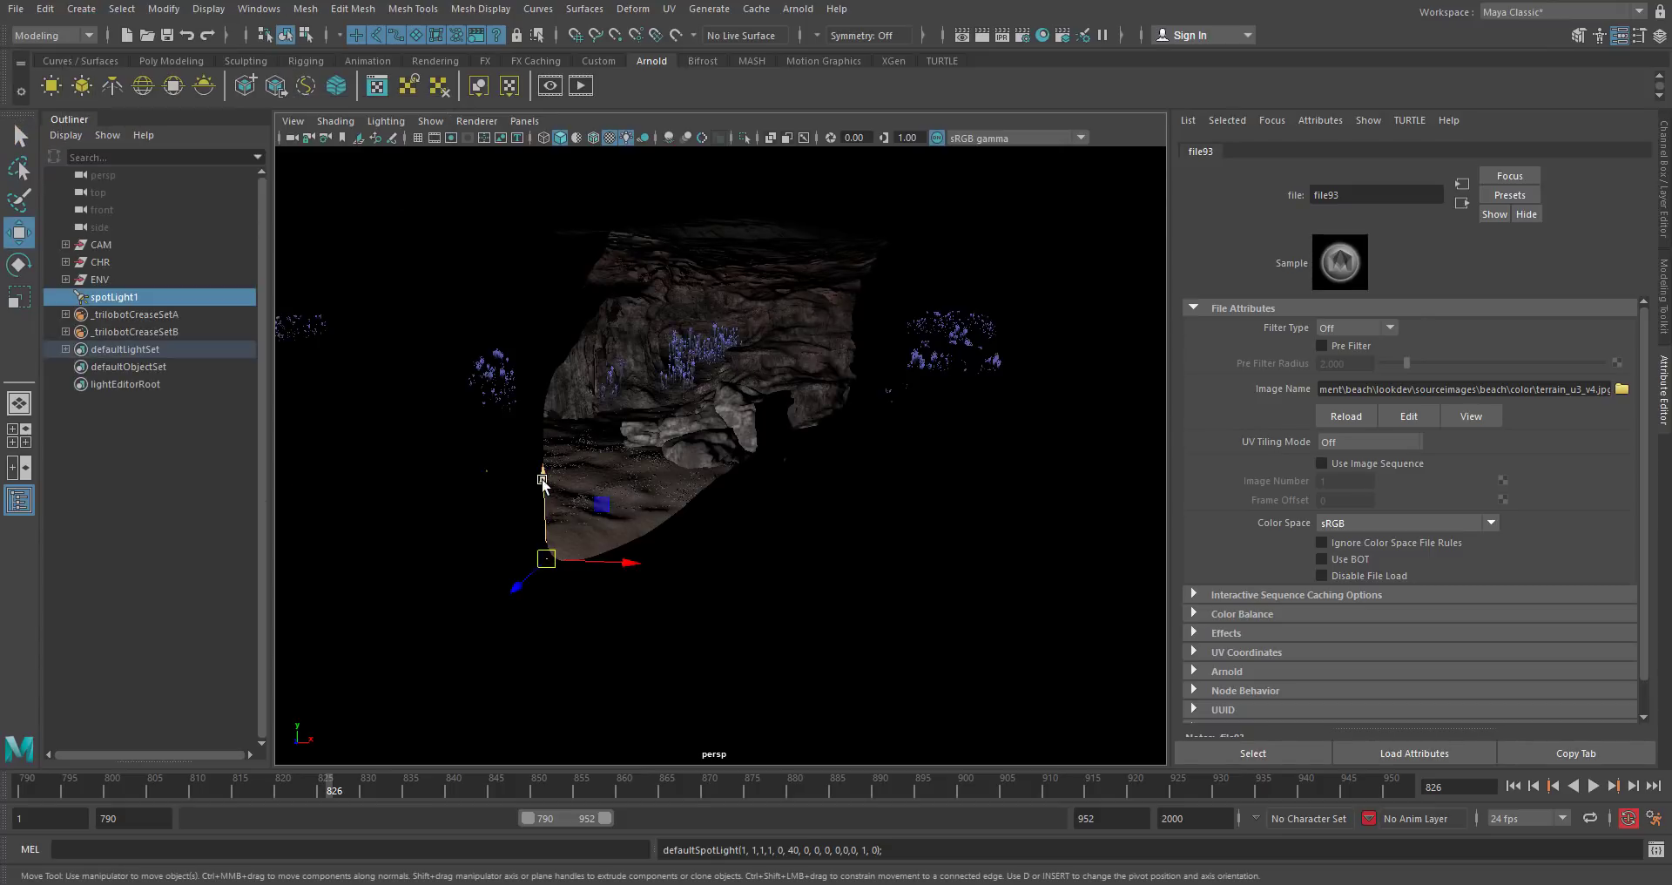
drag(544, 477, 542, 416)
key(r)
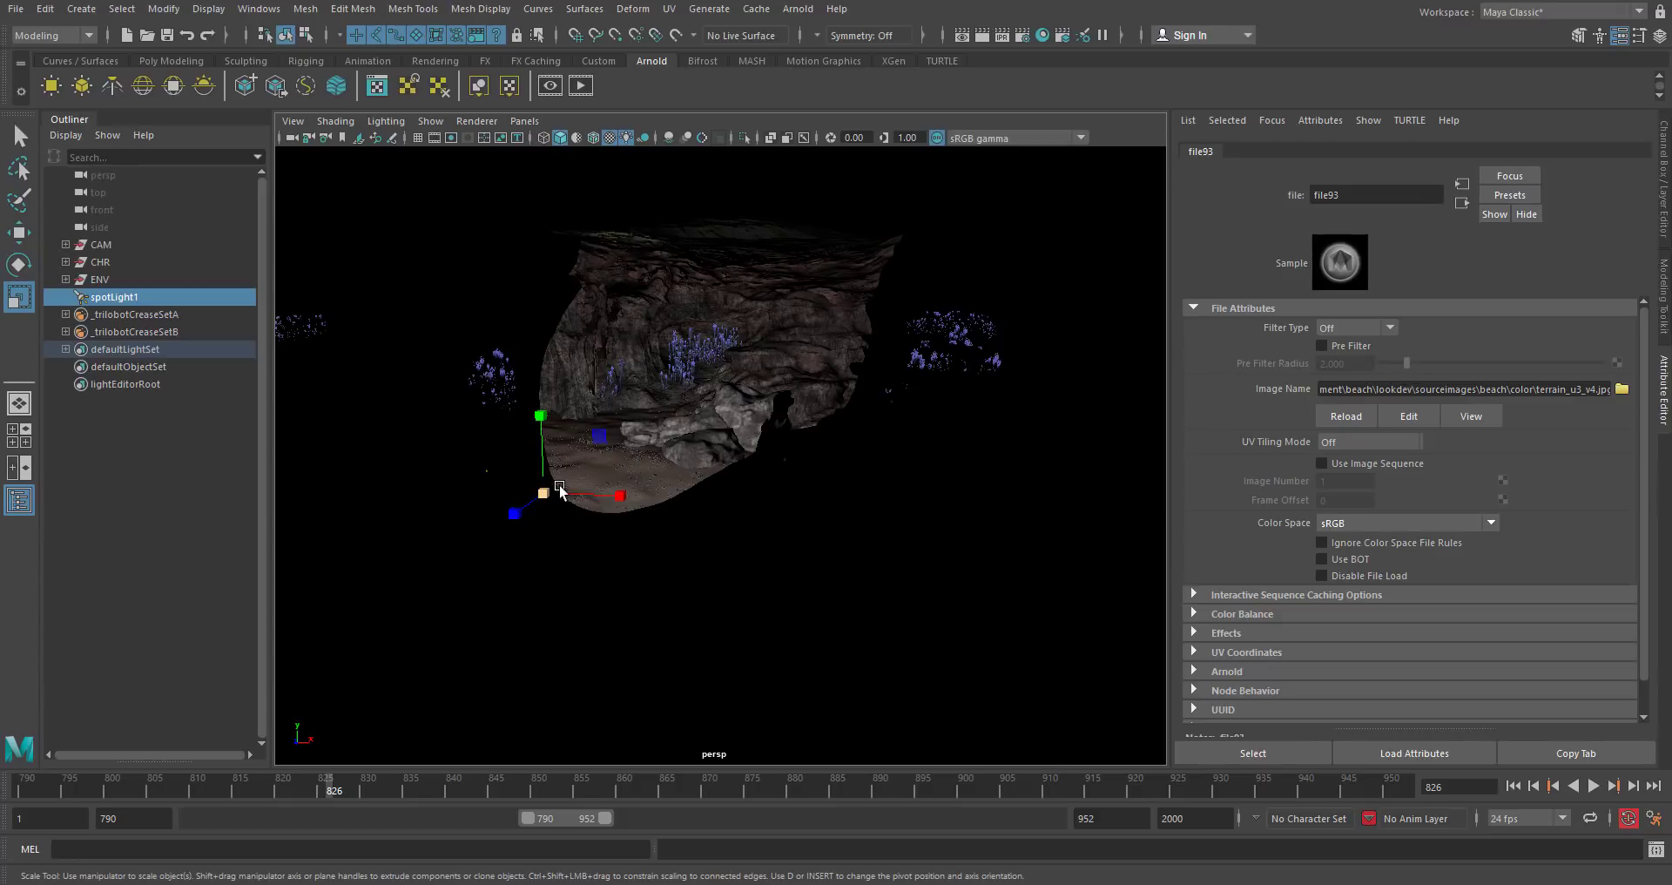
drag(545, 493, 598, 490)
key(e)
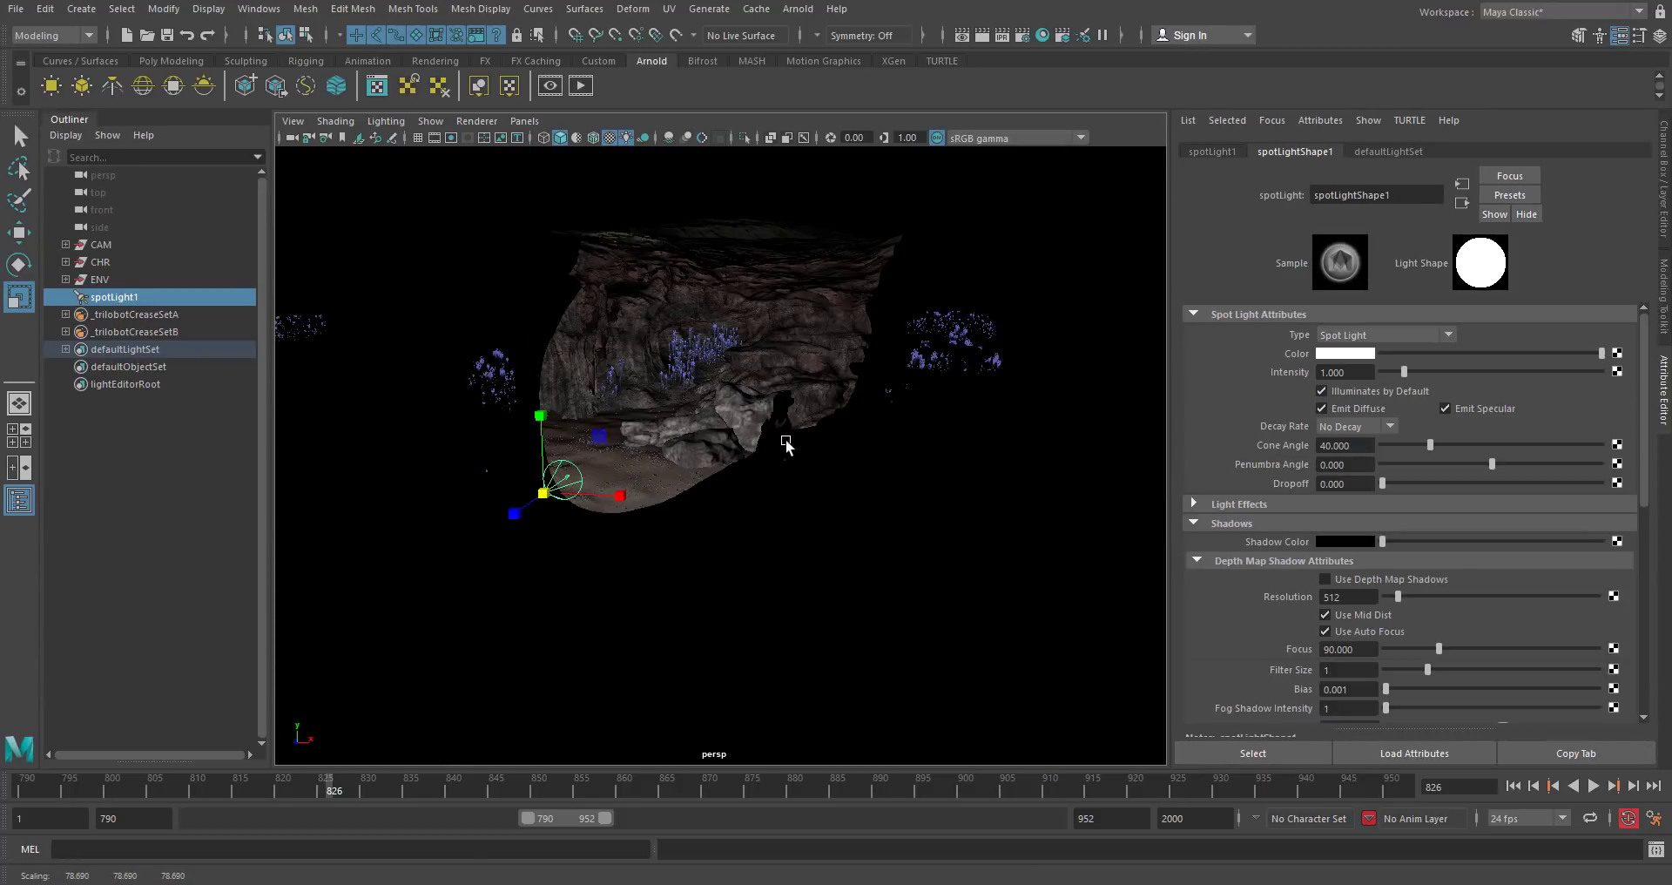
Inspect the spot light's placement in the scene with default shaded display, and restore textured display with all lights on.
alt+drag(784, 440, 774, 456)
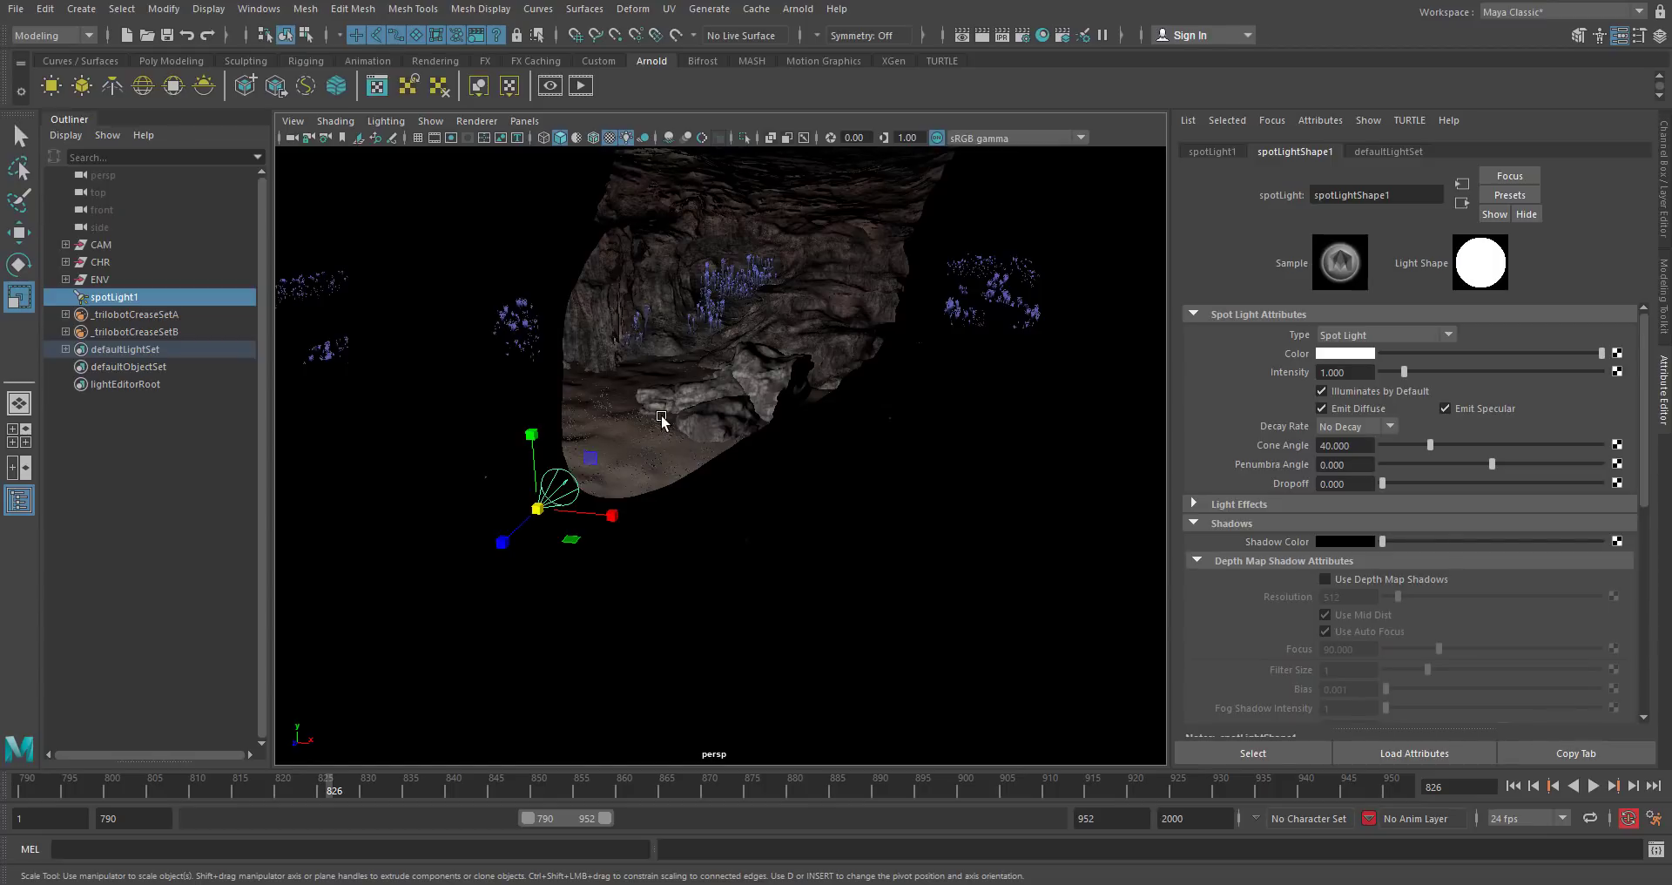
key(5)
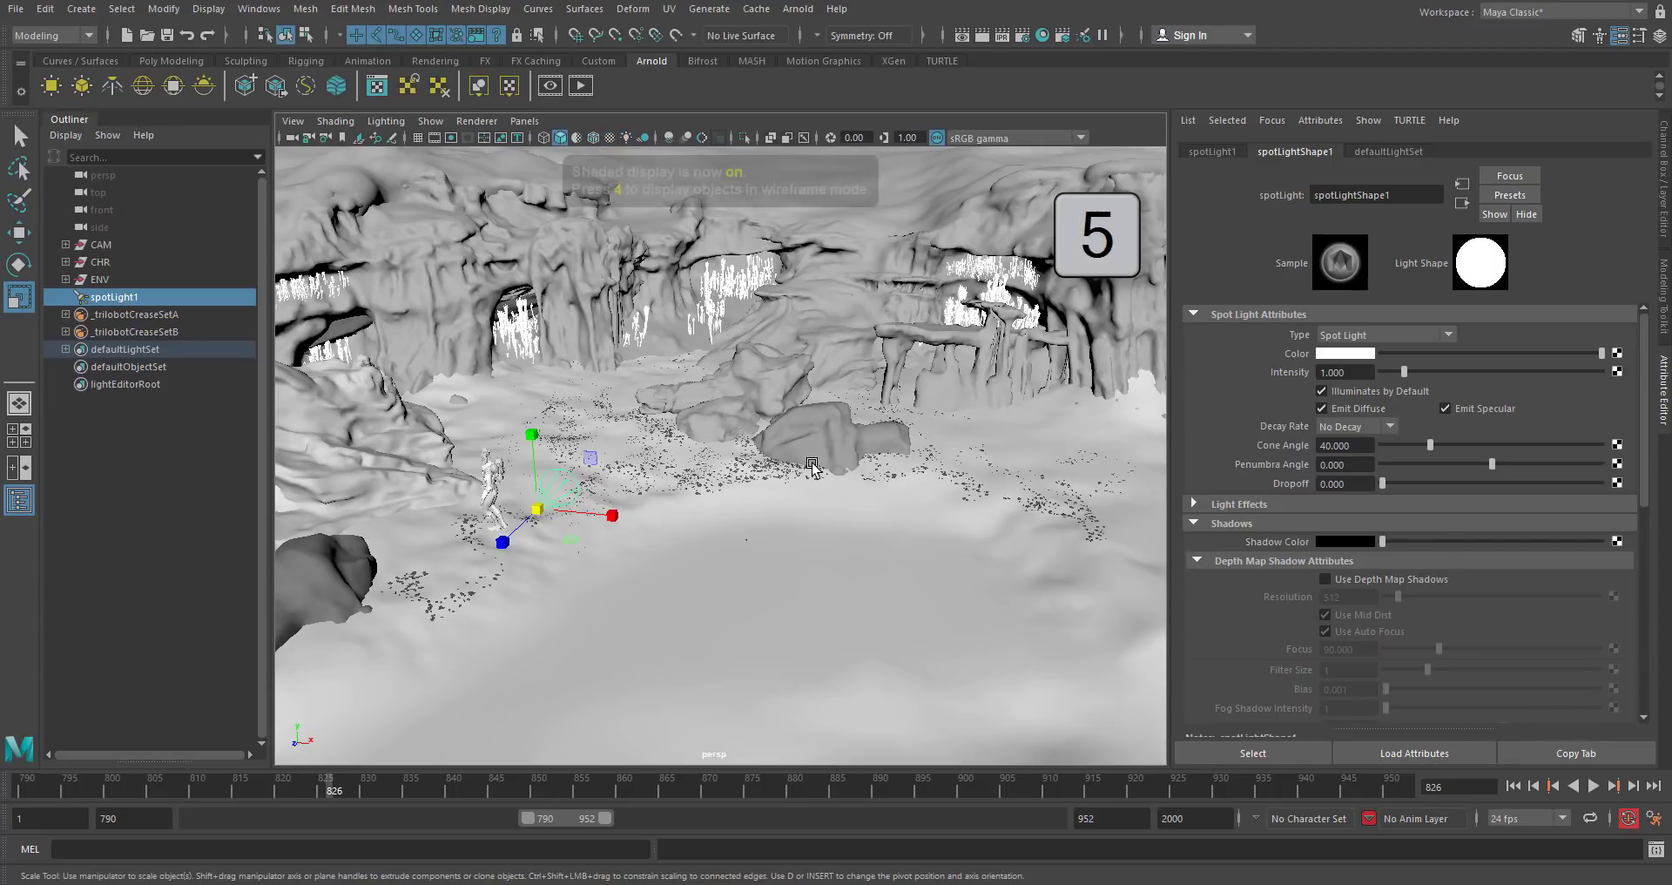
mouse_move(661, 418)
alt+right_down()
mouse_move(235, 317)
mouse_move(746, 485)
mouse_move(729, 480)
alt+right_up()
alt+drag(728, 479, 710, 366)
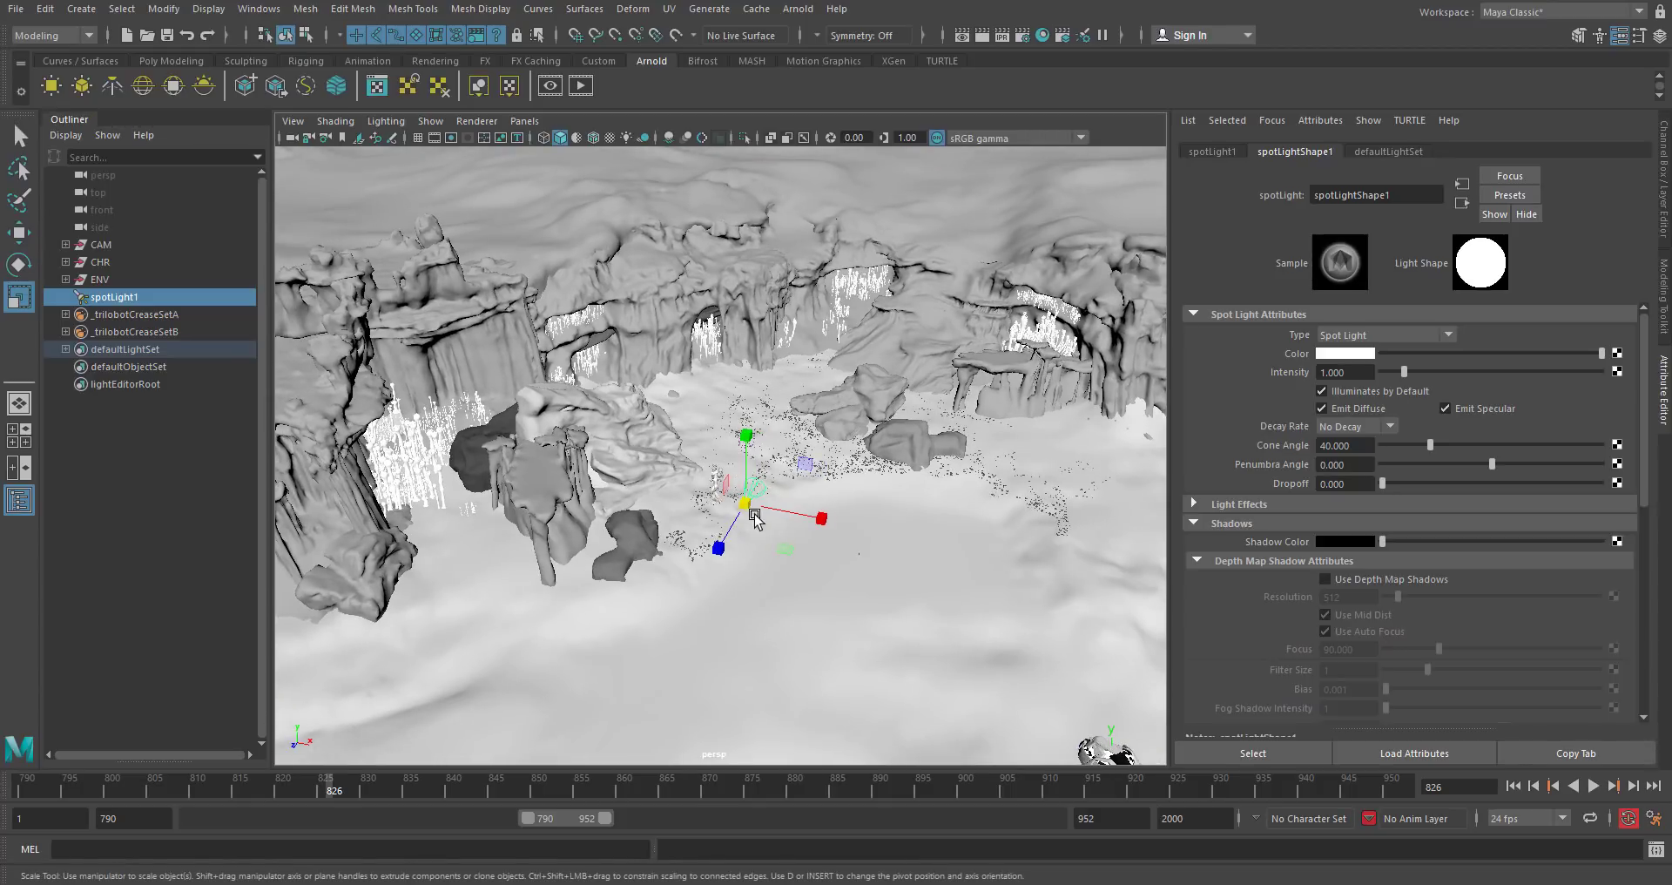
key(6)
key(7)
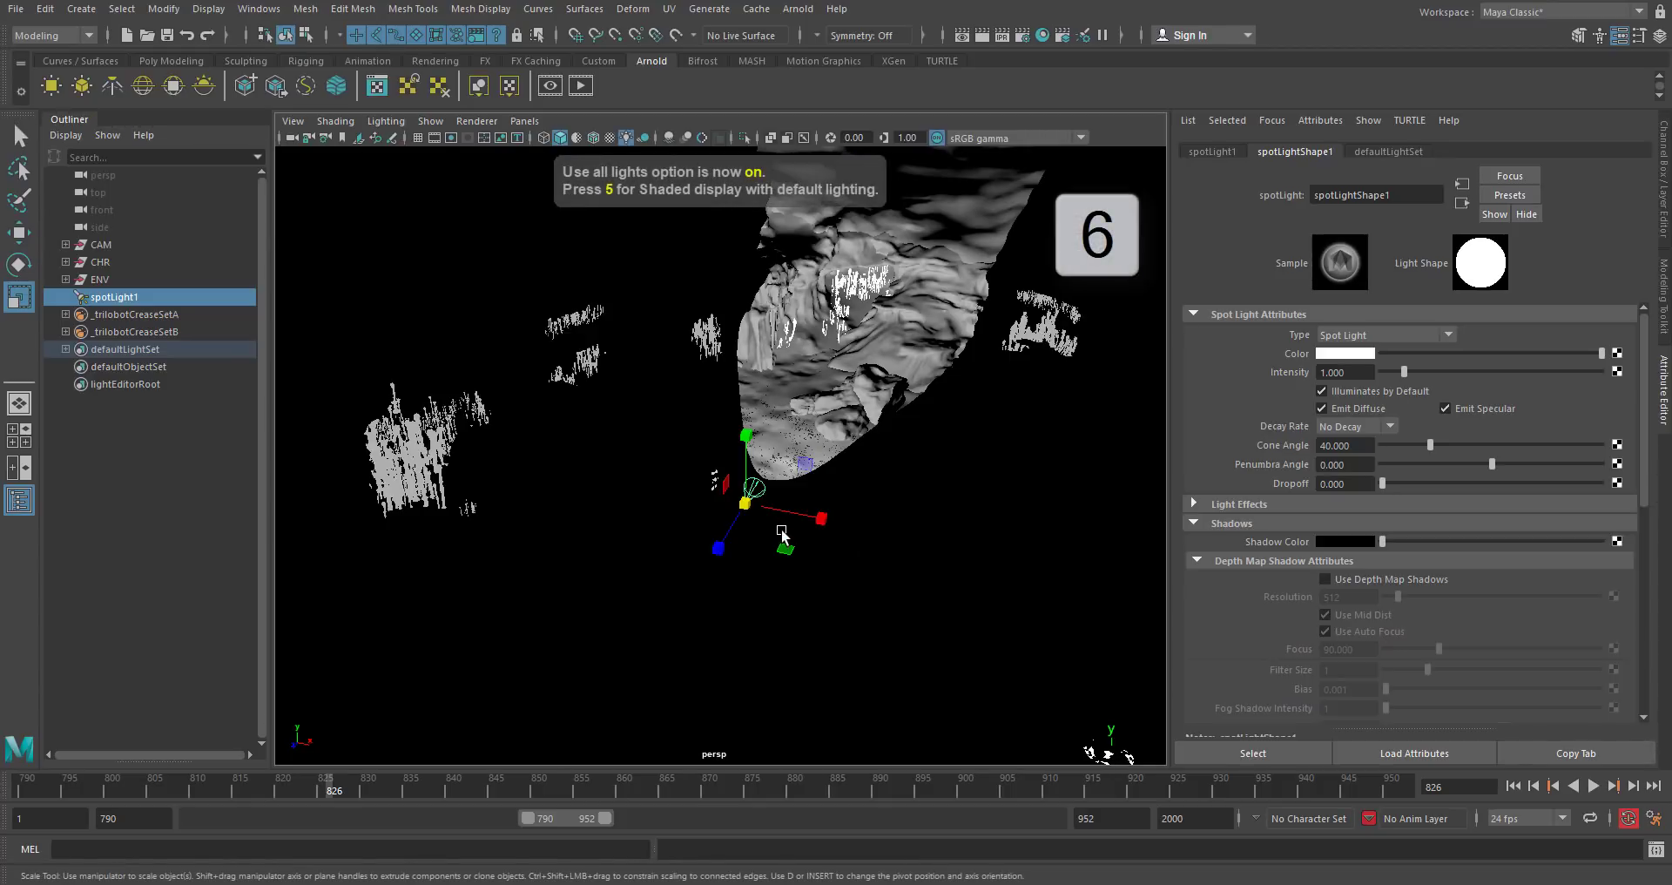
Restore textured display with all lights on and move the spot light up and away from the character, near the blue plants beside the rocks.
key(6)
key(7)
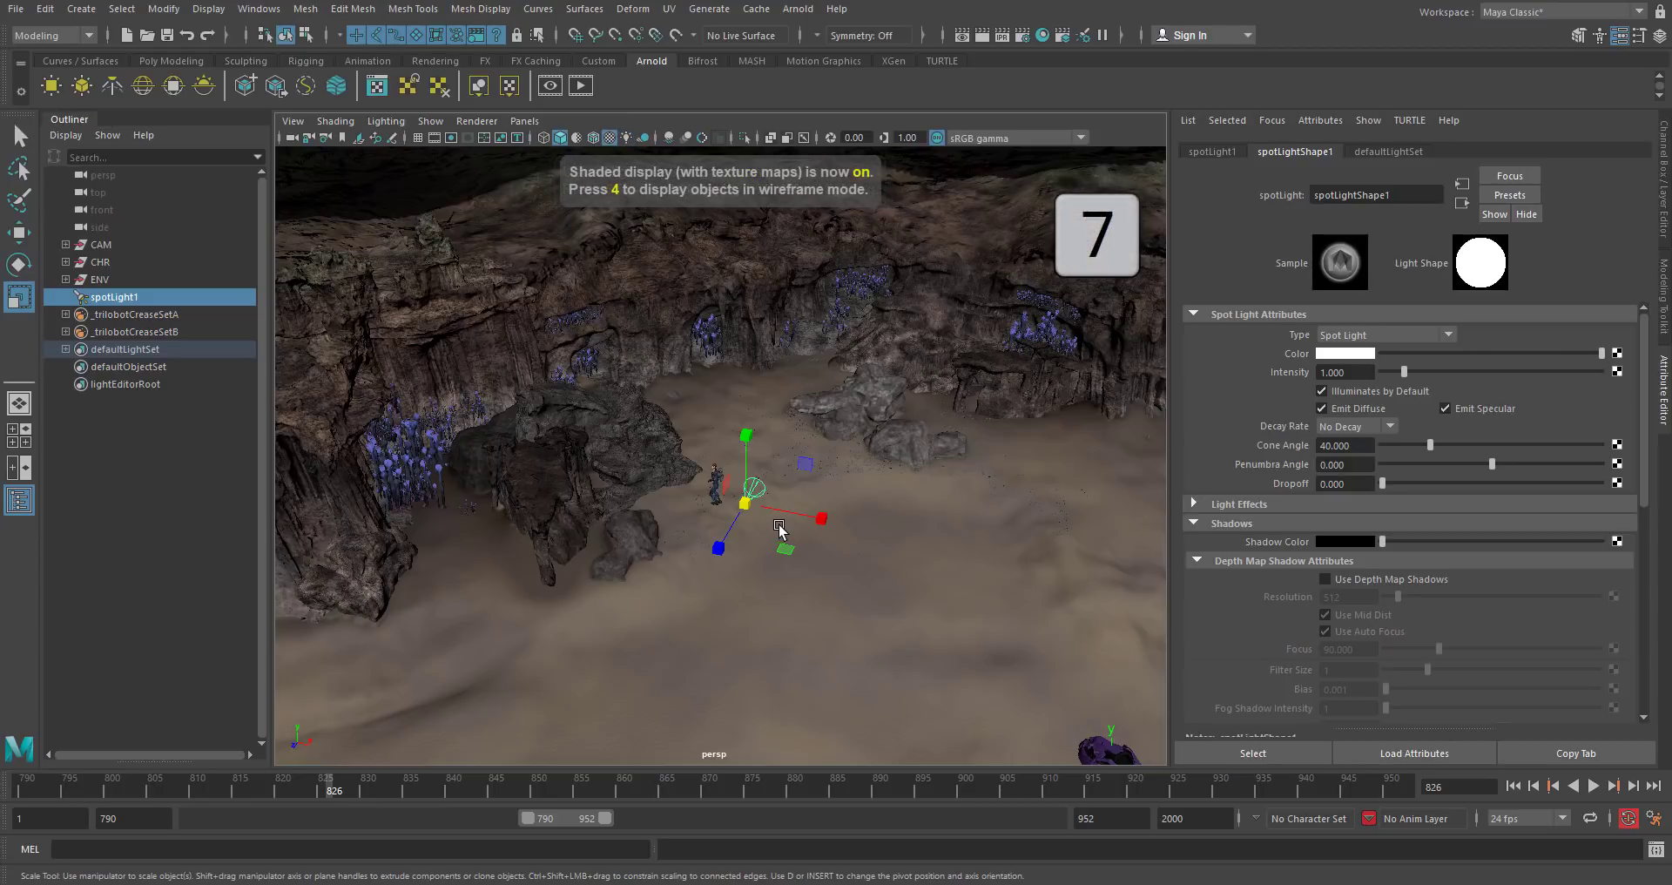
key(w)
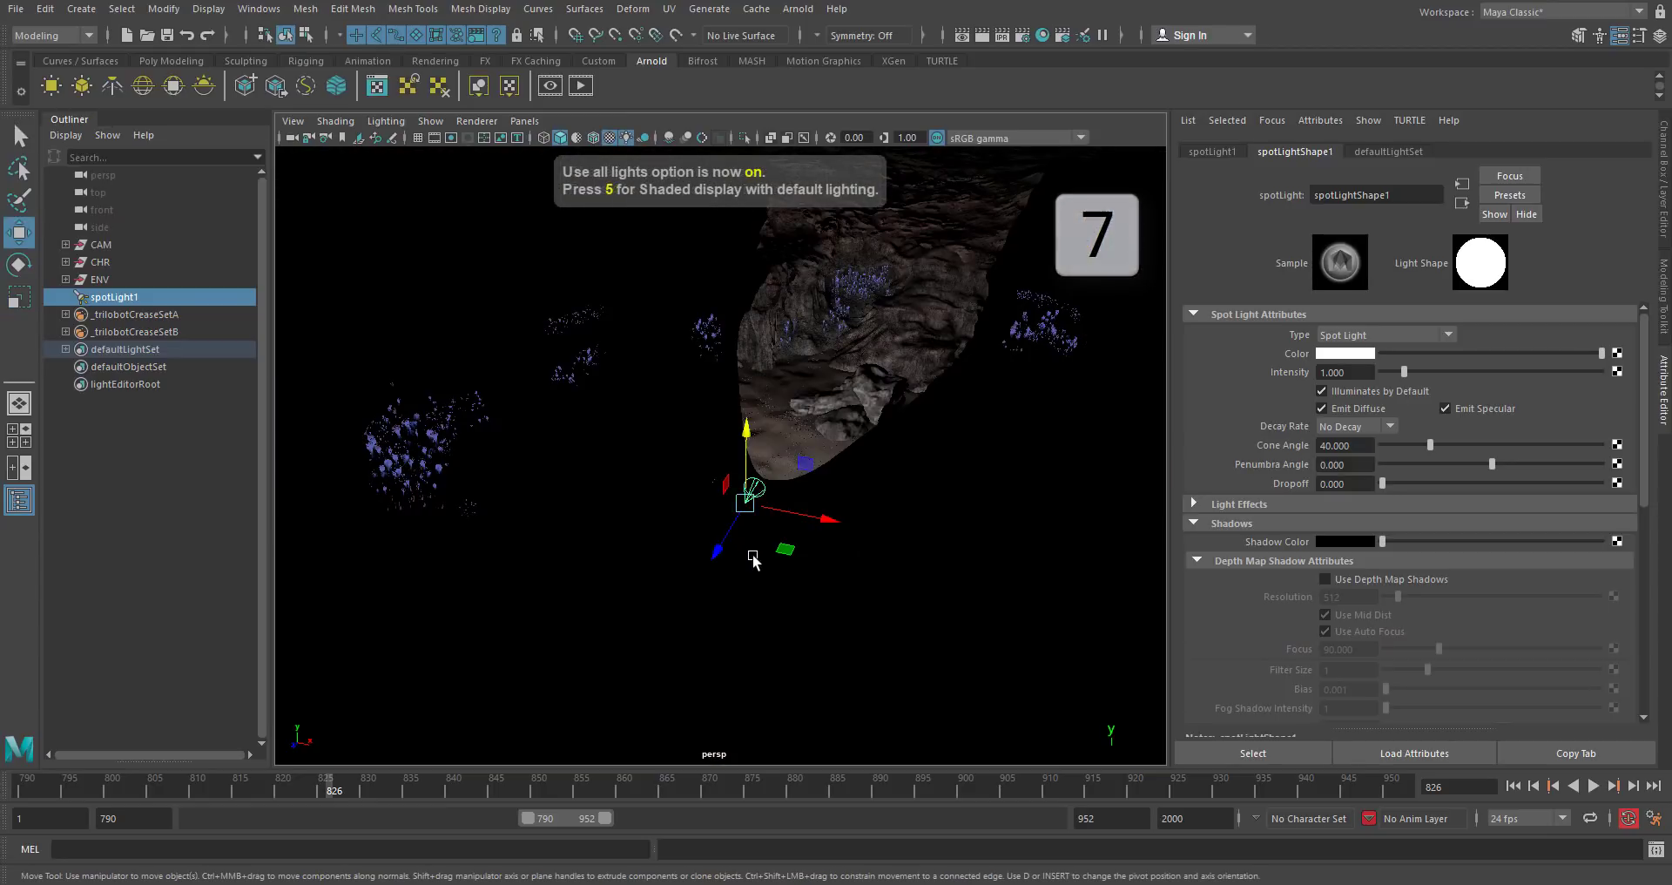
drag(723, 550, 632, 725)
drag(655, 607, 638, 448)
drag(714, 547, 531, 512)
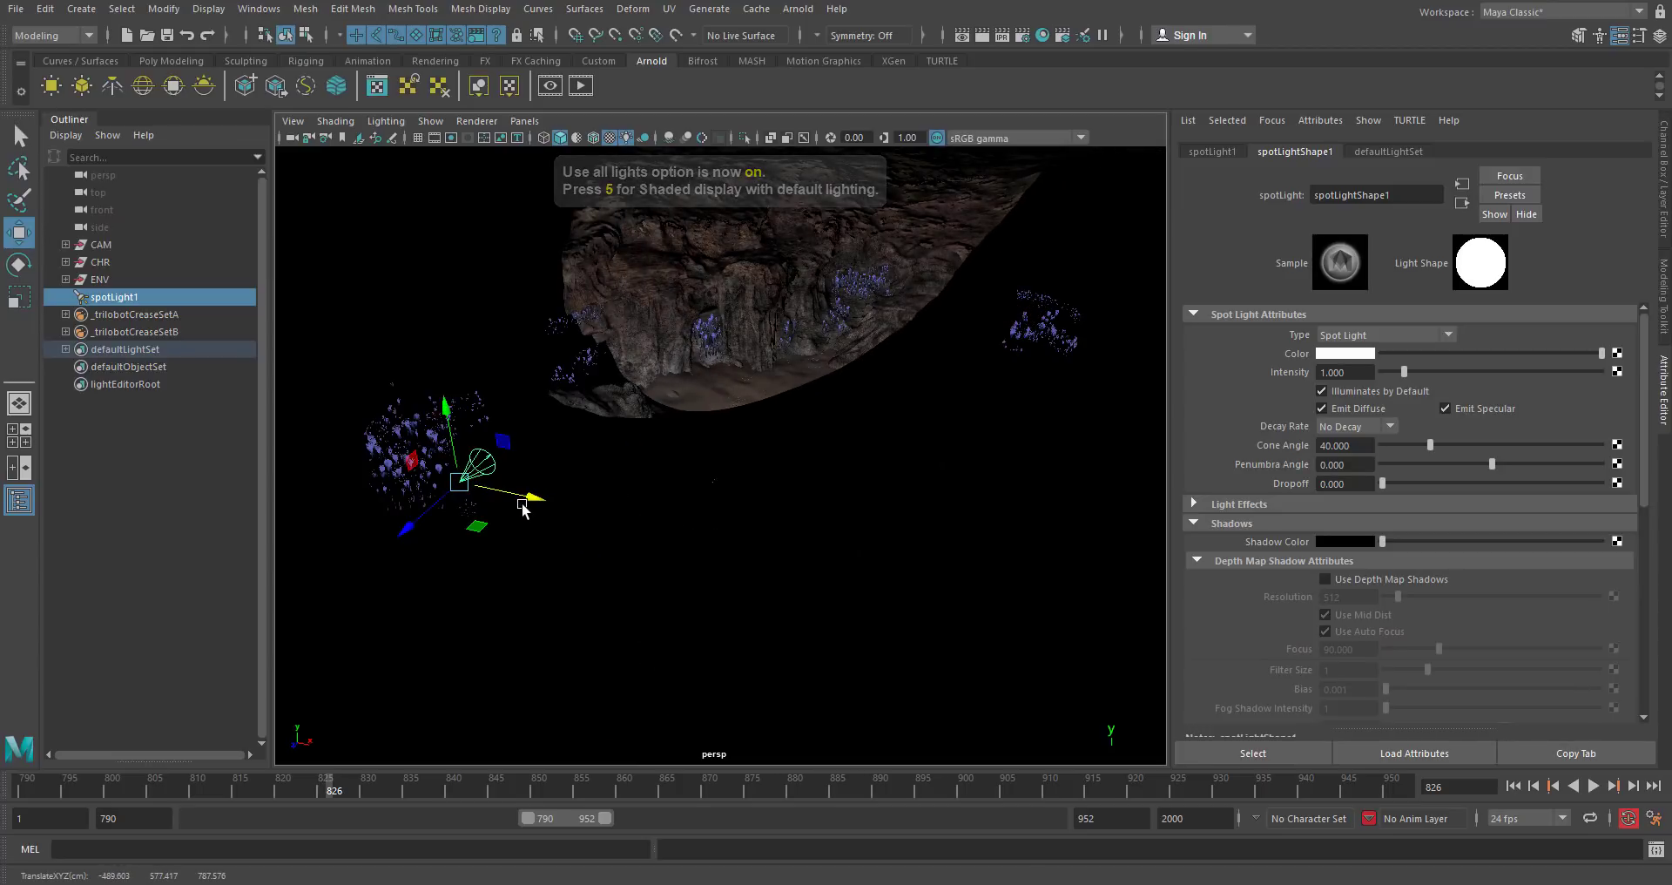
Rotate the spot light down toward the character, set its cone angle to about 56.88 and its penumbra angle to about 4.72.
key(e)
mouse_move(433, 530)
mouse_down()
mouse_move(430, 479)
mouse_move(438, 555)
mouse_up()
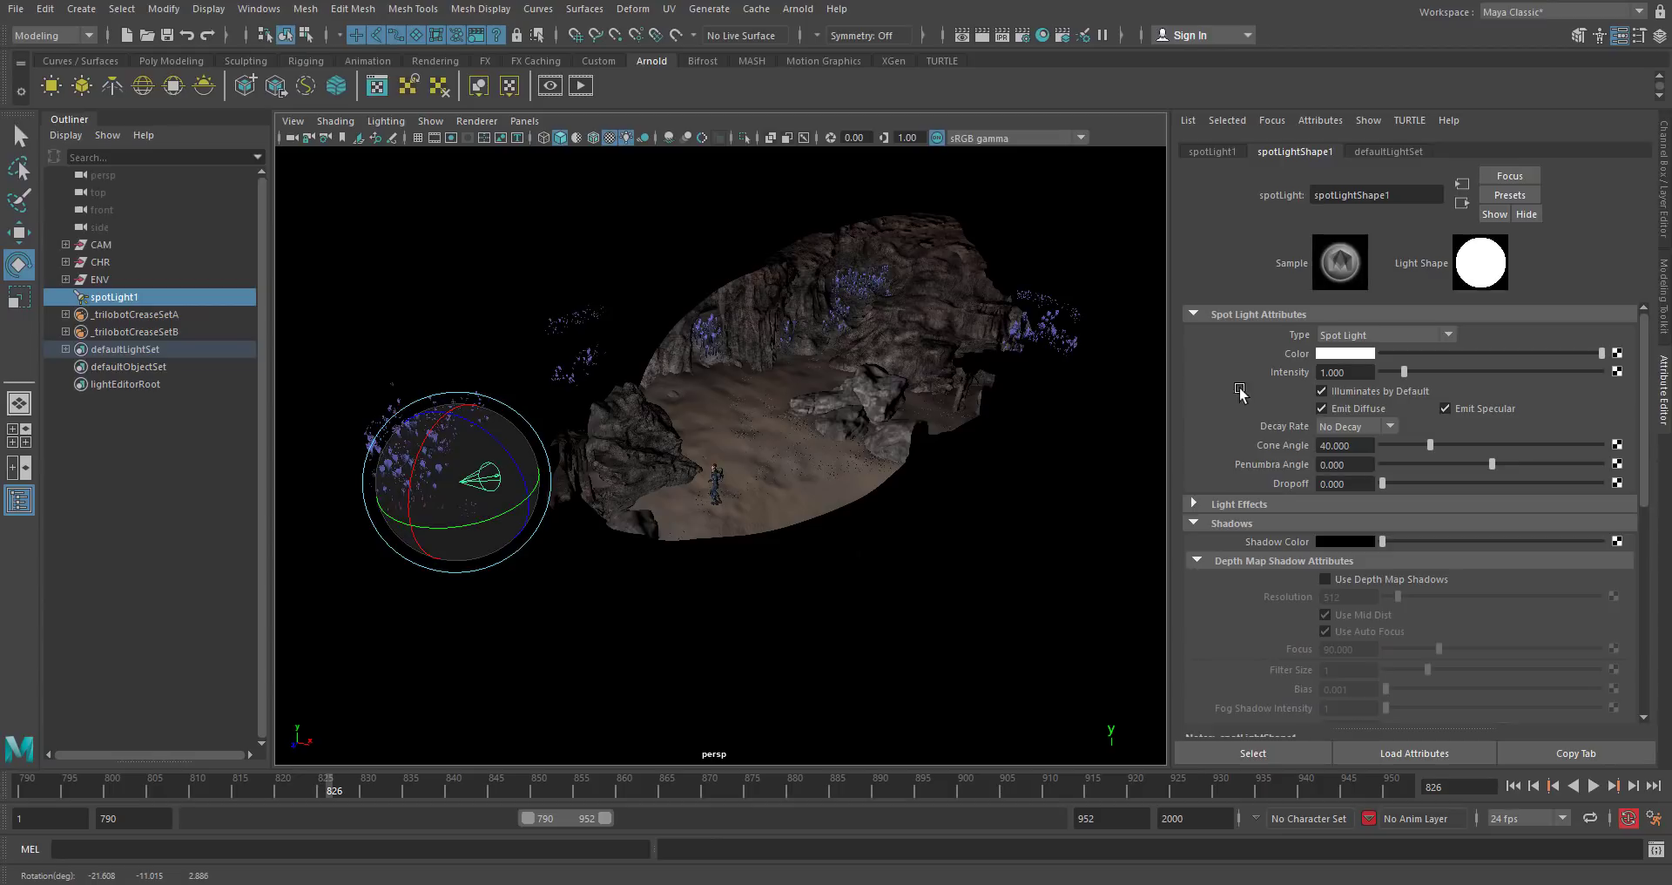
drag(1435, 441, 1542, 466)
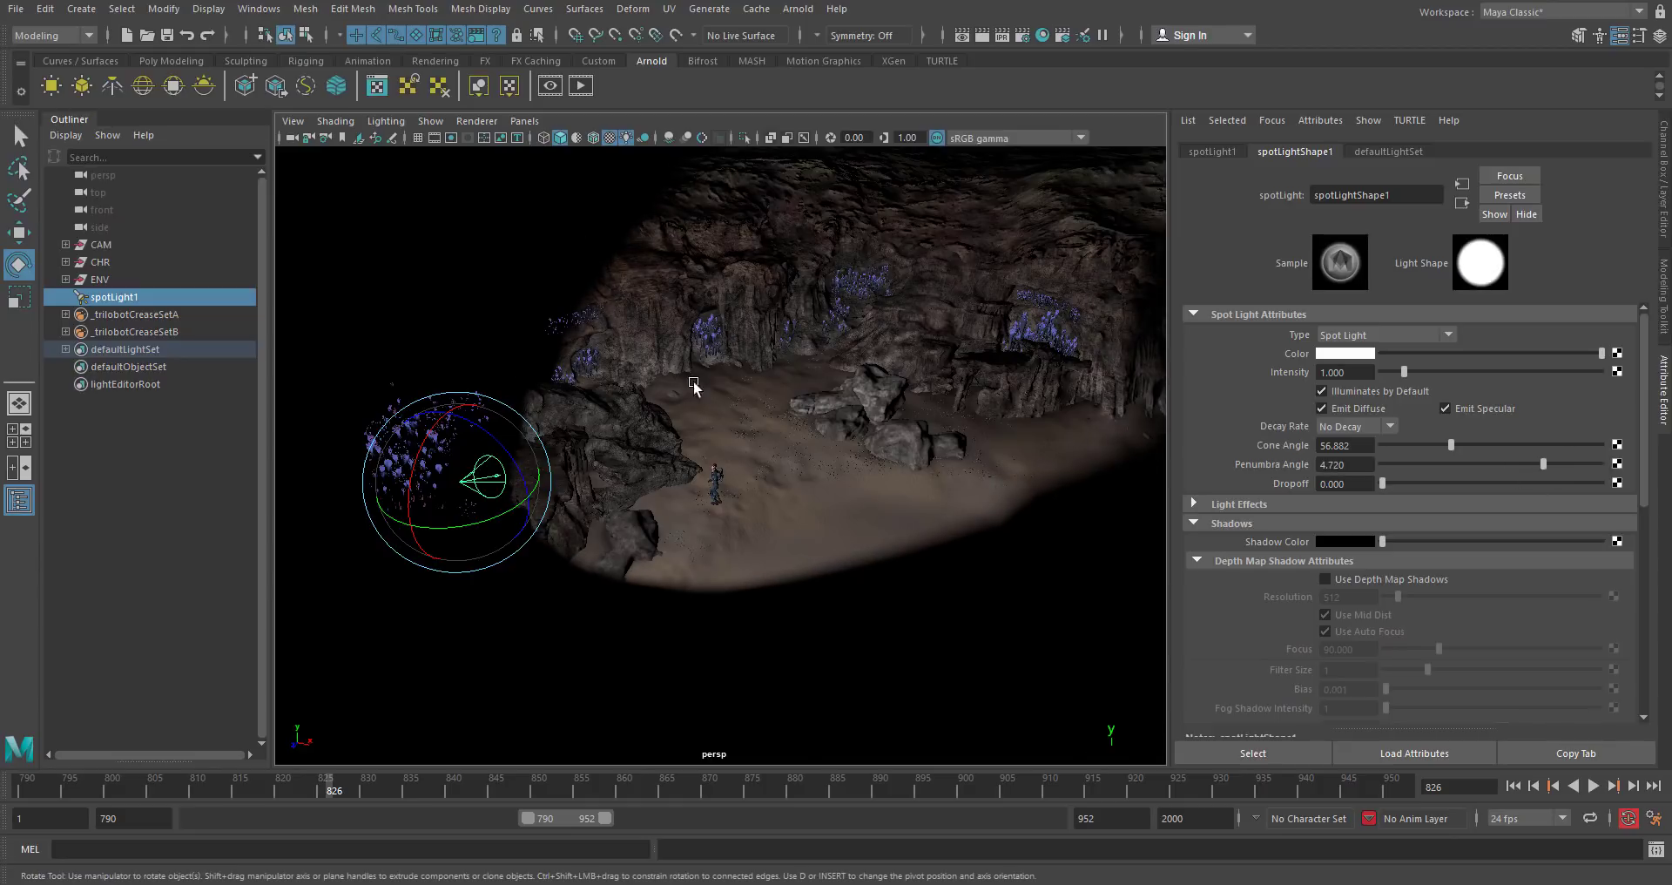
Look through shotcam1 and play the animation to check the lighting, stopping at frame 875.
click(548, 131)
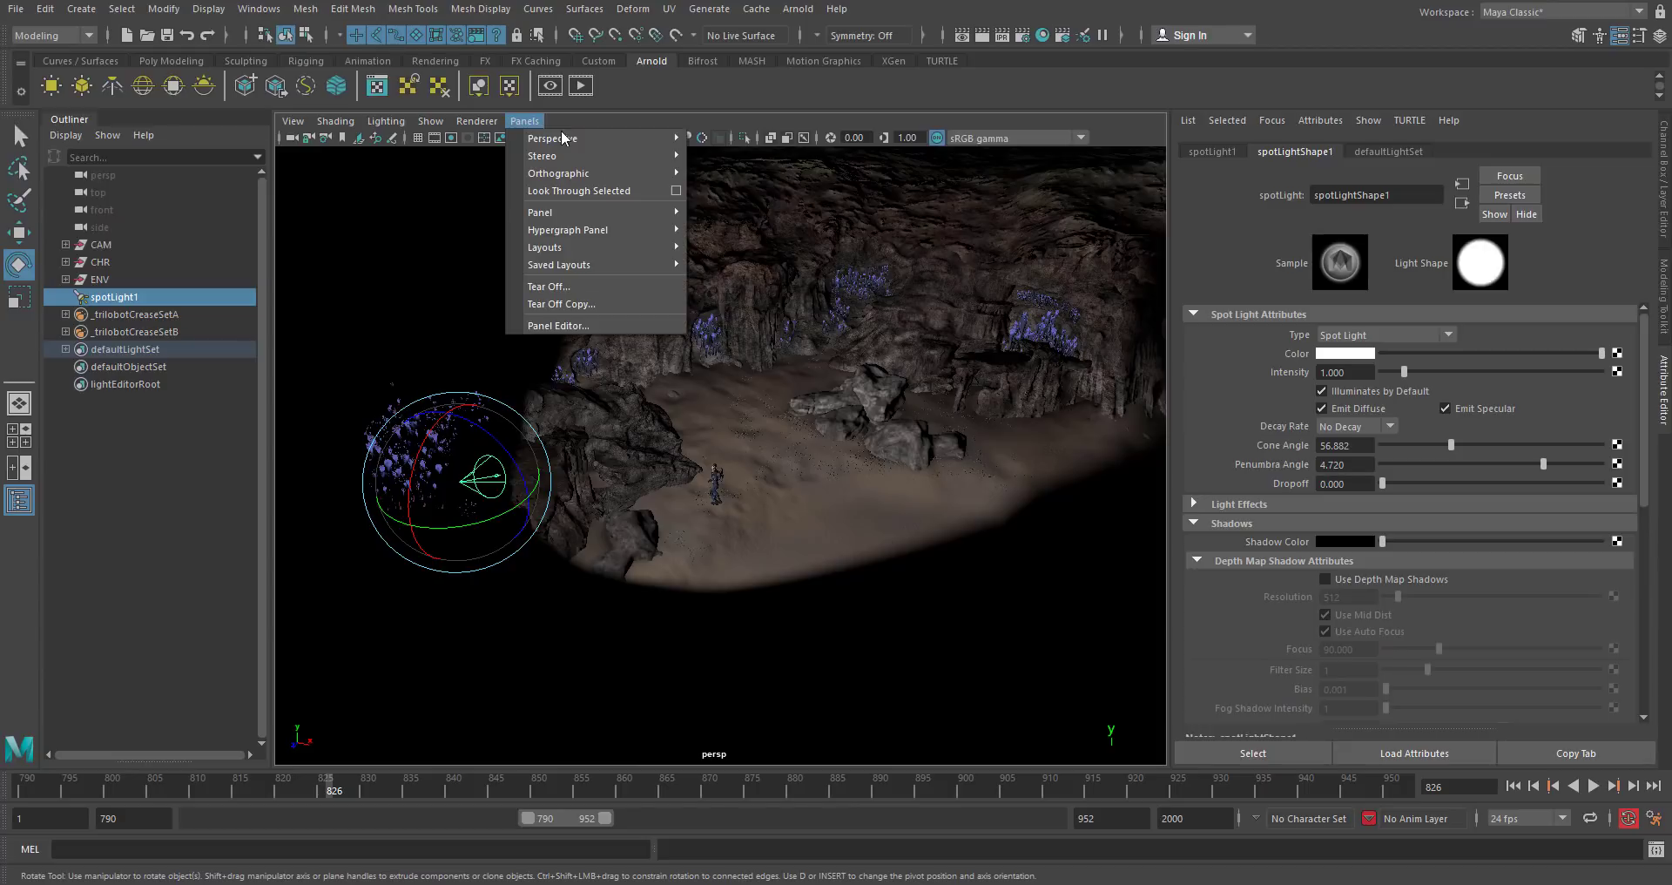
mouse_move(562, 131)
click(740, 222)
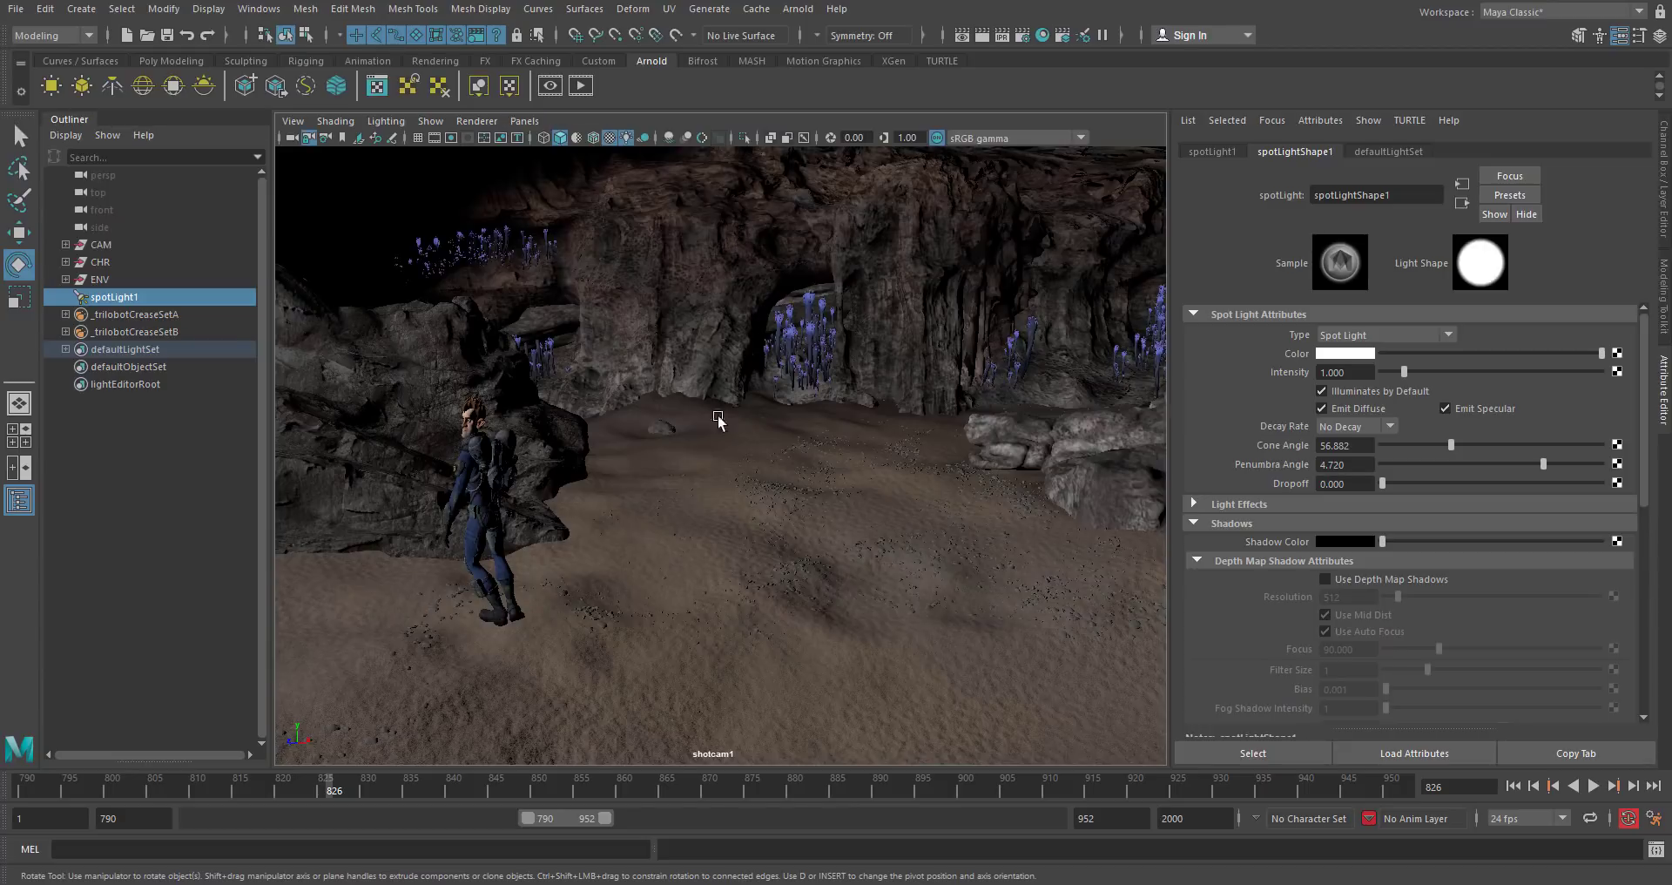
click(78, 790)
key(alt+v)
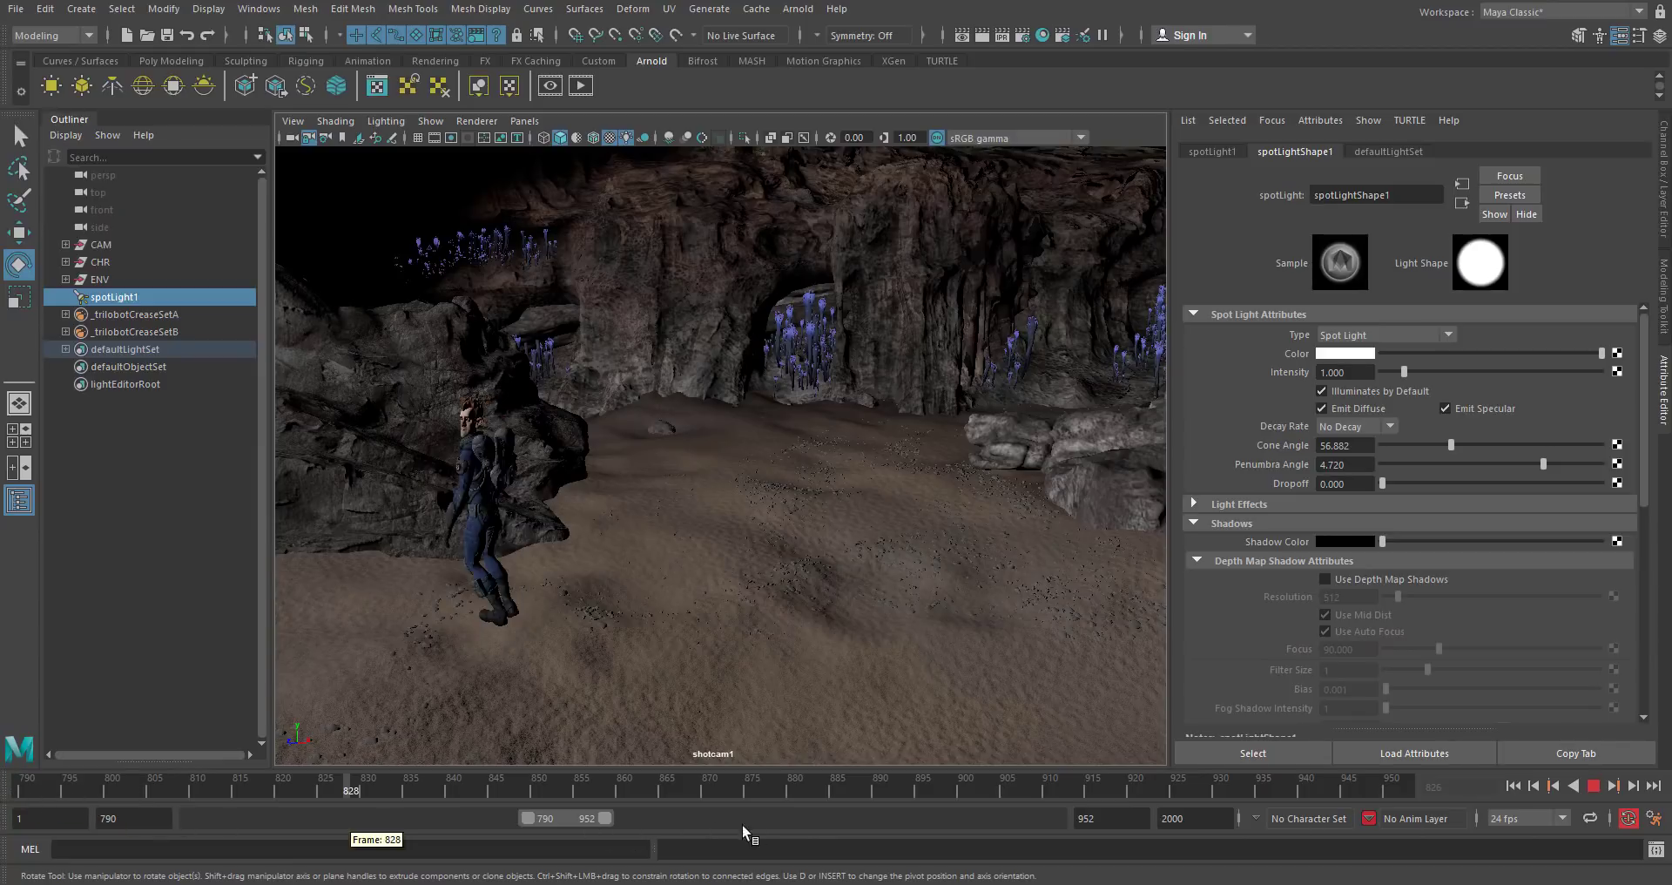
drag(1052, 787, 99, 714)
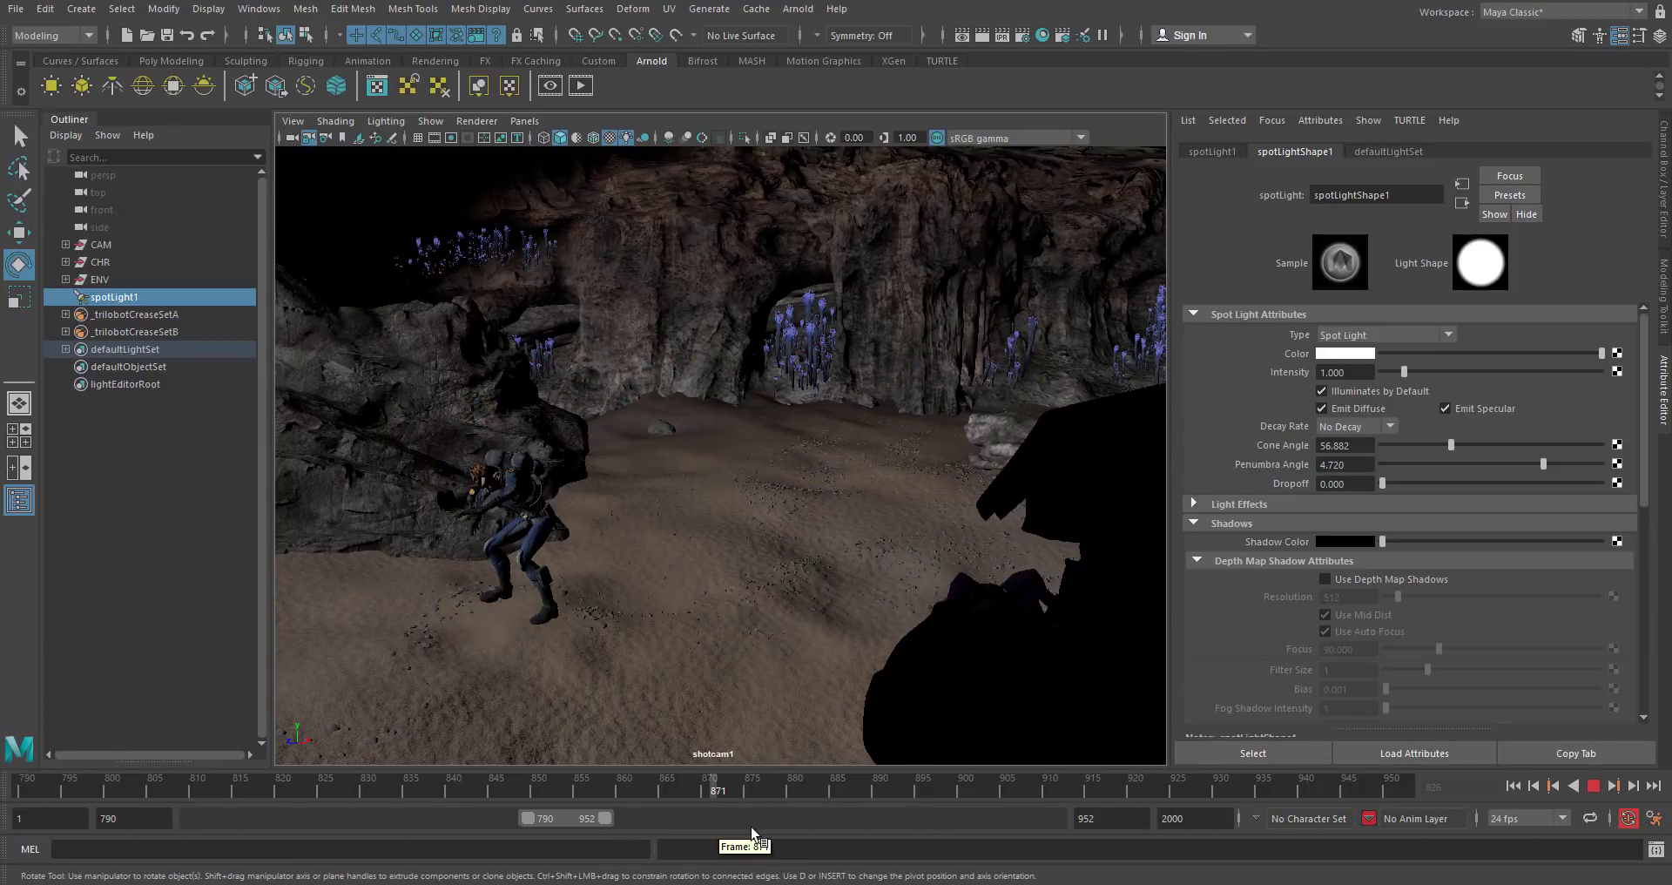
key(alt+v)
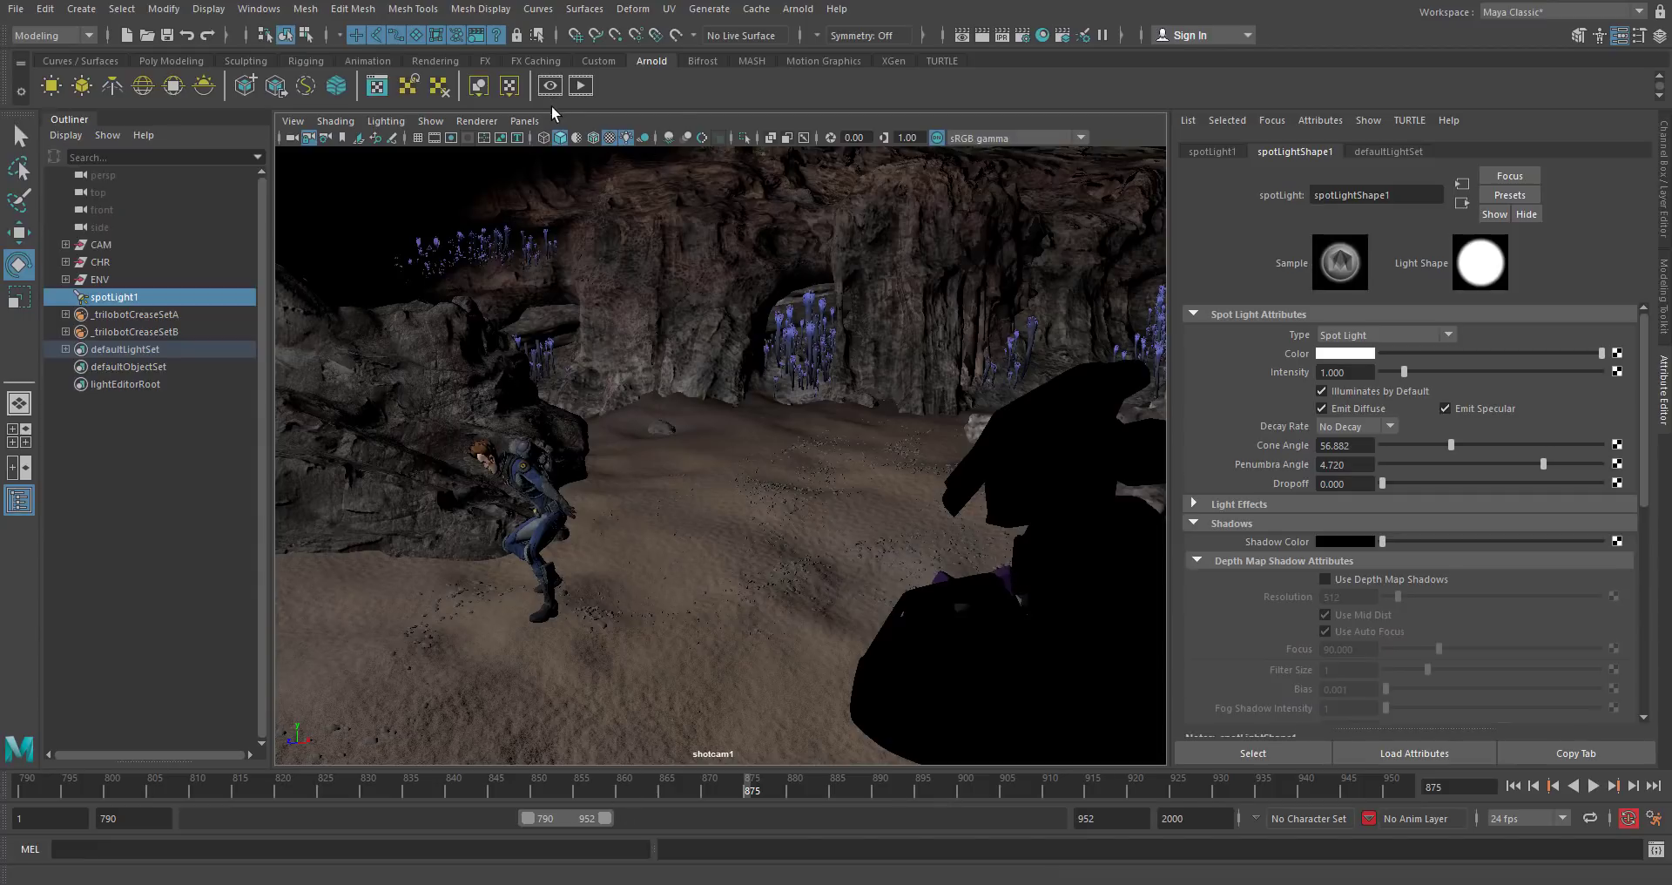
Switch back to the persp camera and move the spot light farther to the side, to about X -676, Y 524, Z 638.
click(525, 121)
mouse_move(609, 139)
click(738, 209)
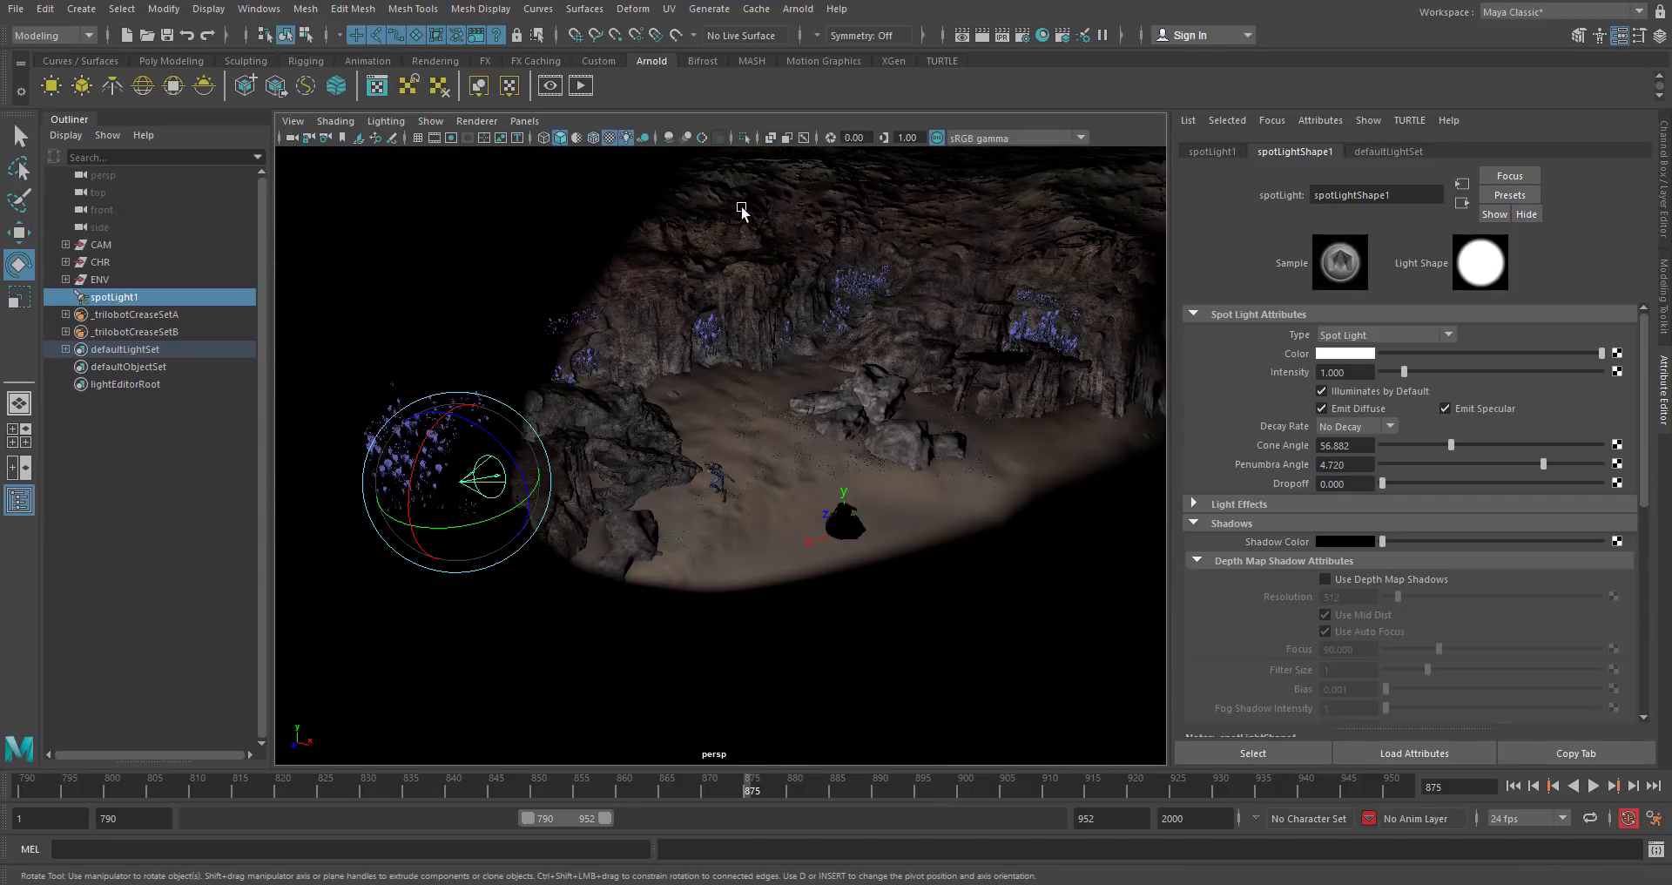
mouse_move(830, 458)
alt+mouse_down()
mouse_move(875, 449)
mouse_move(857, 461)
alt+mouse_up()
key(w)
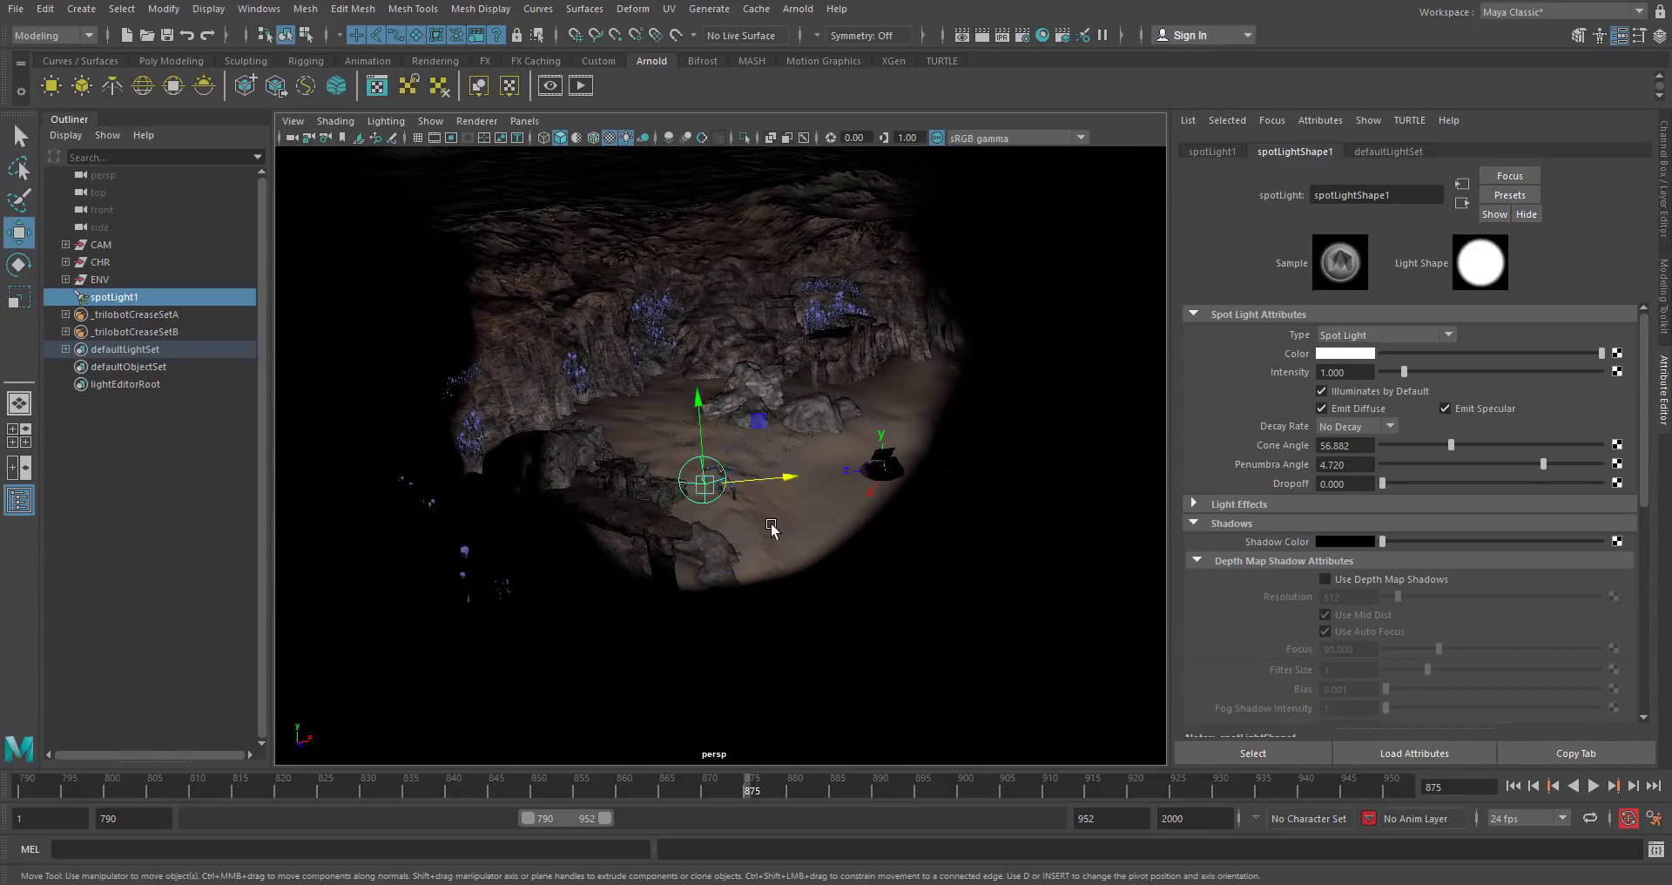
alt+drag(784, 592, 762, 614)
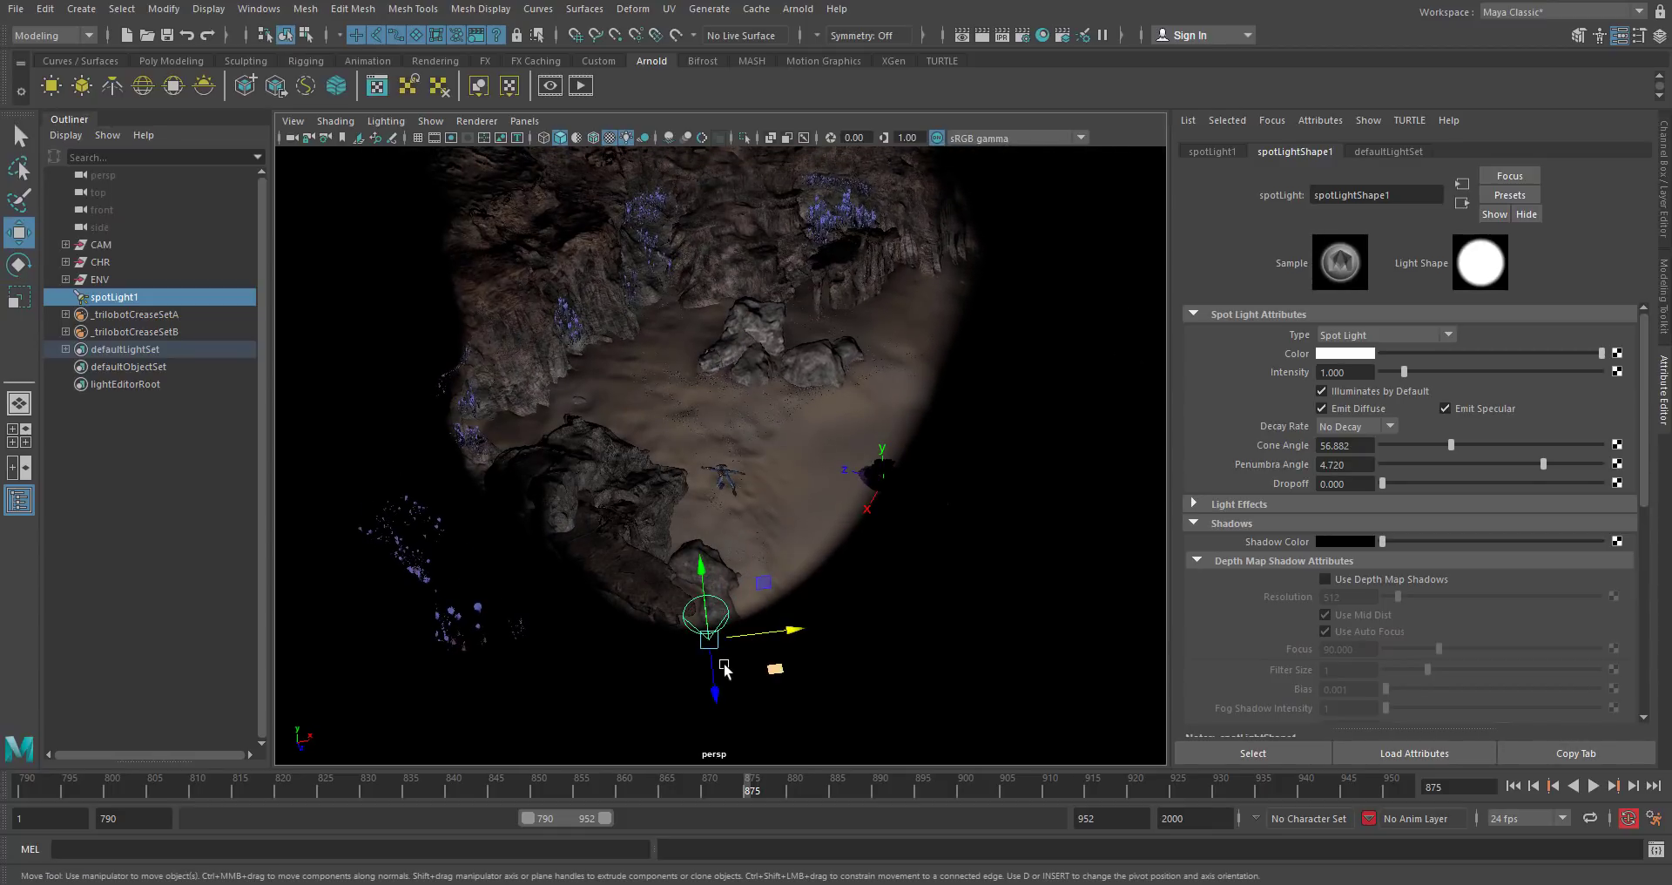
drag(771, 675, 690, 651)
Rotate the spot light to about -22.1, -20.7, 3.0 and widen its cone angle to about 77.76.
key(e)
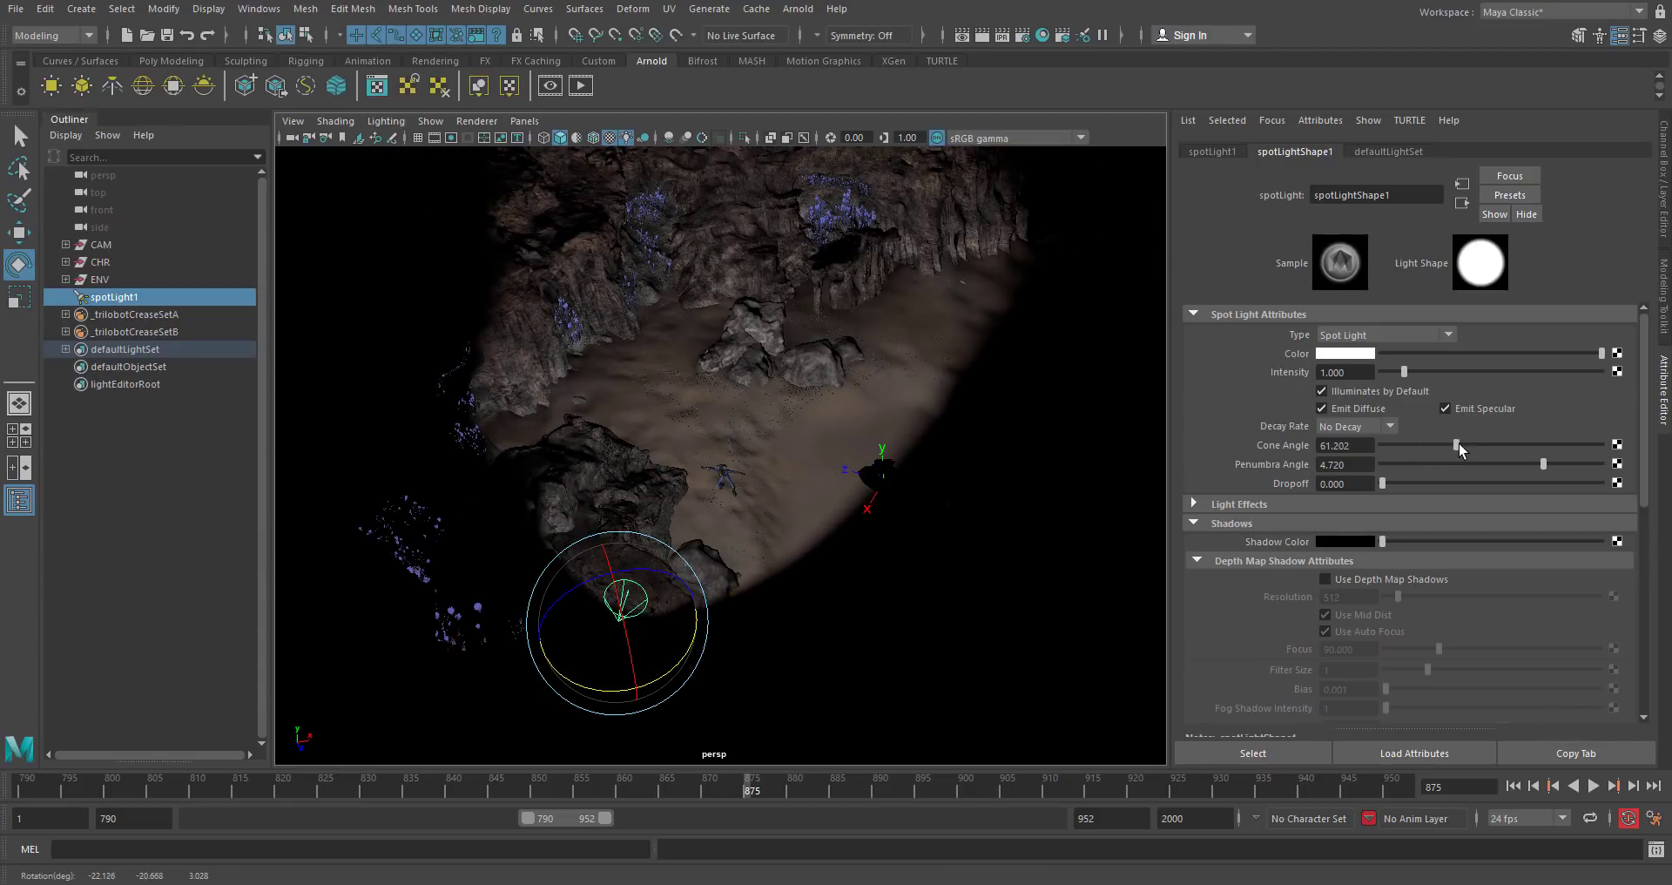
drag(1459, 442, 1480, 442)
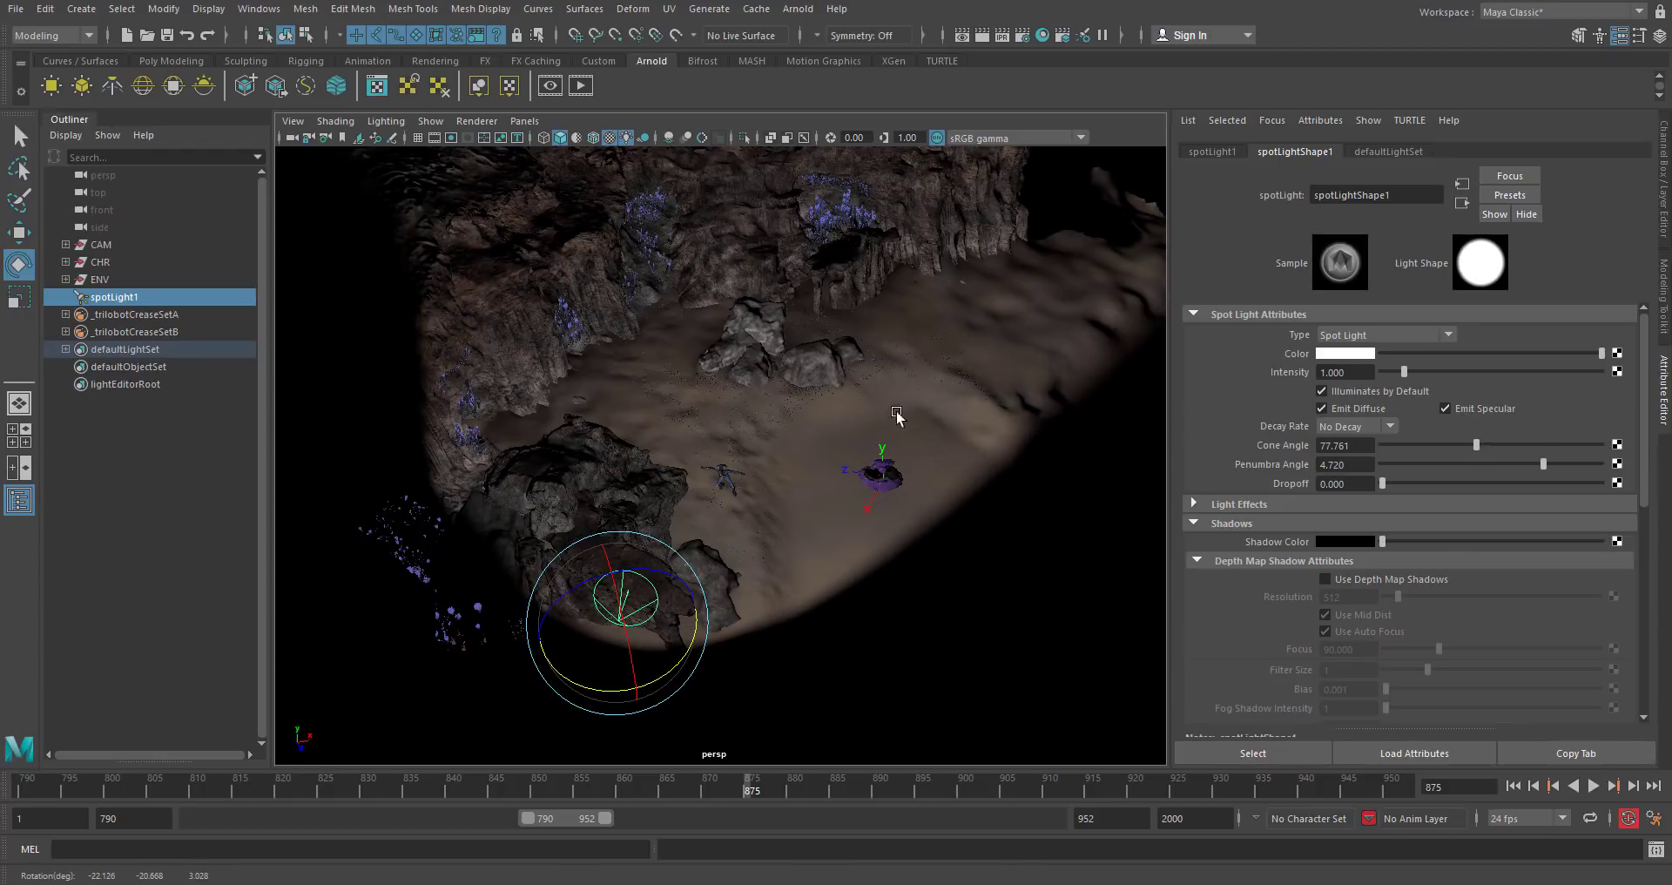
Turn on shadow display in the viewport and view the shadows across the beach.
alt+drag(839, 534, 751, 507)
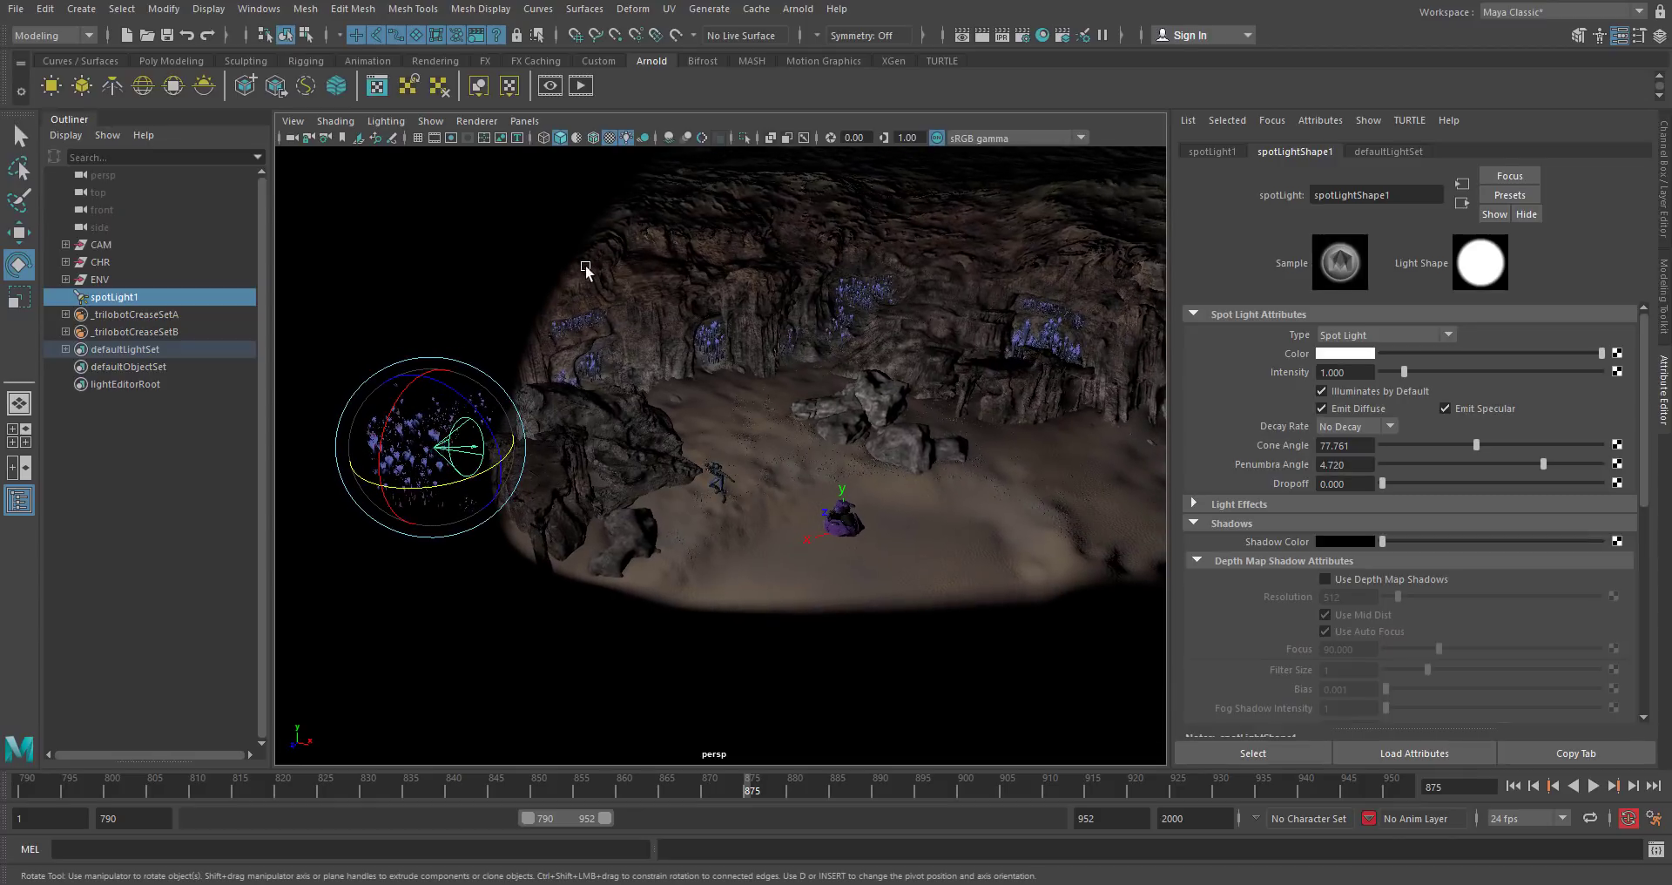
click(645, 138)
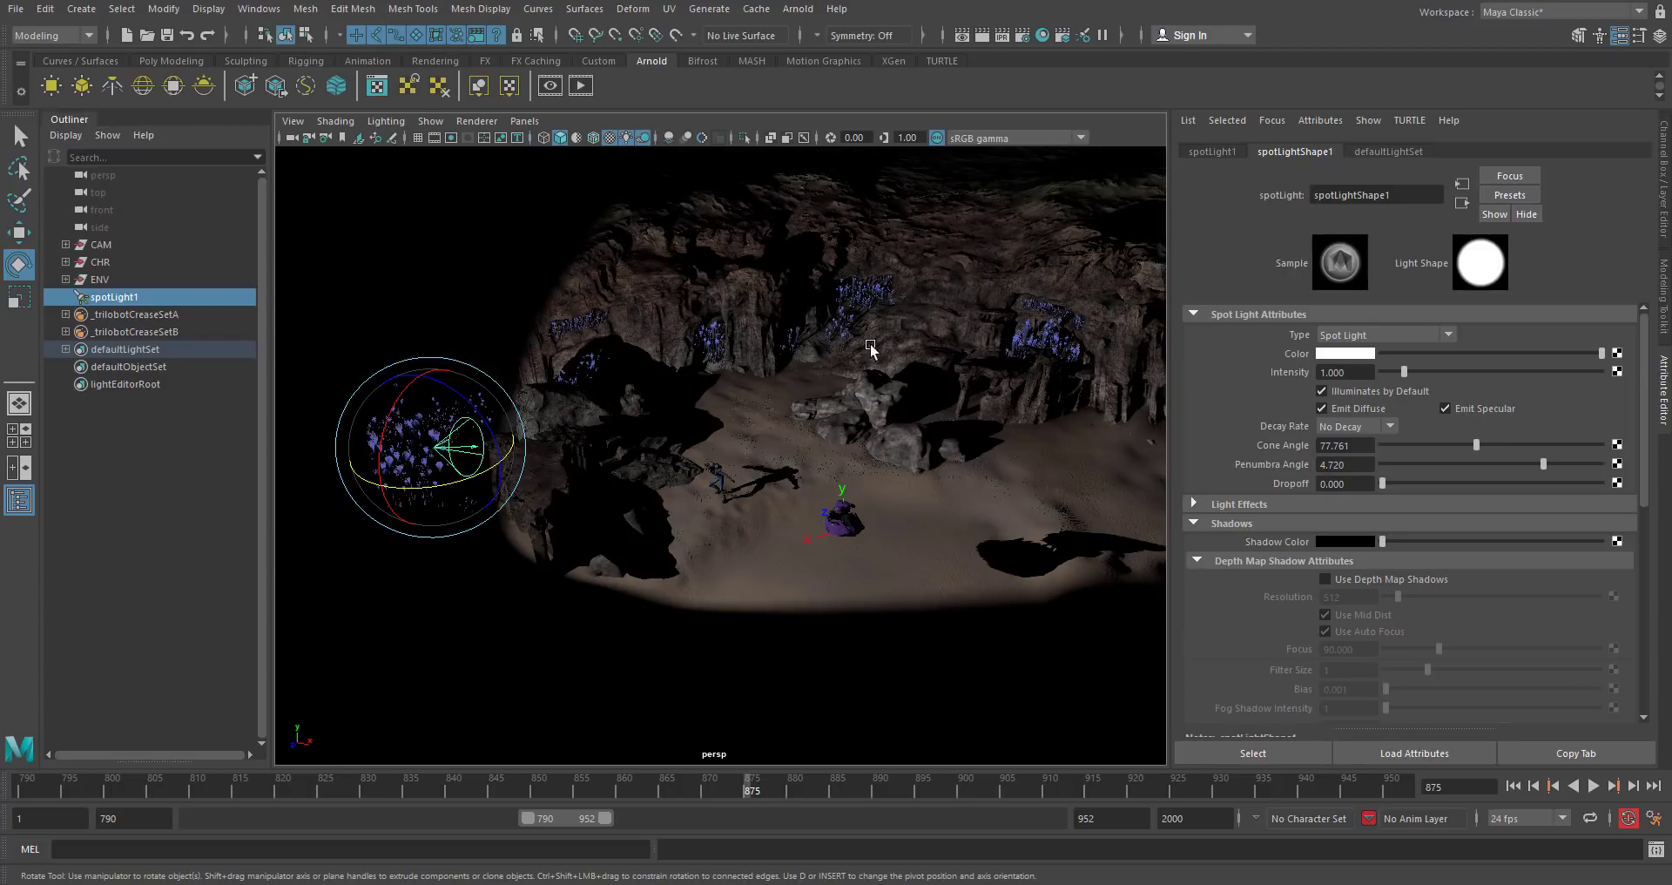
alt+drag(882, 479, 875, 476)
View the scene through shotcam1 and play the animation to review the cast shadows, stopping at frame 862.
click(522, 121)
mouse_move(566, 139)
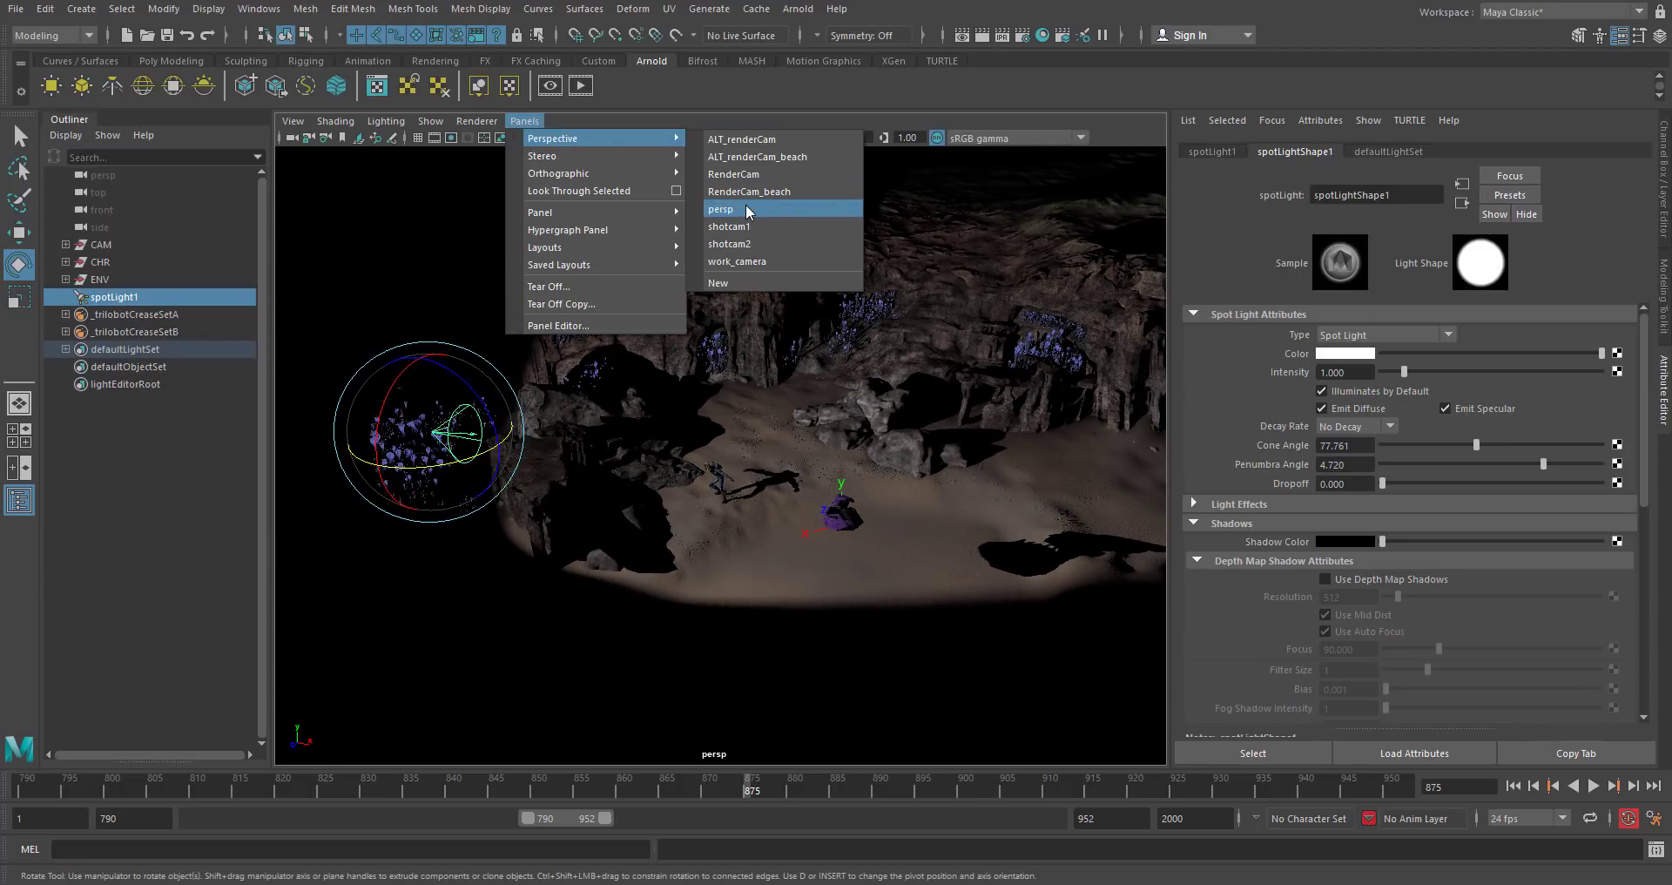
click(746, 235)
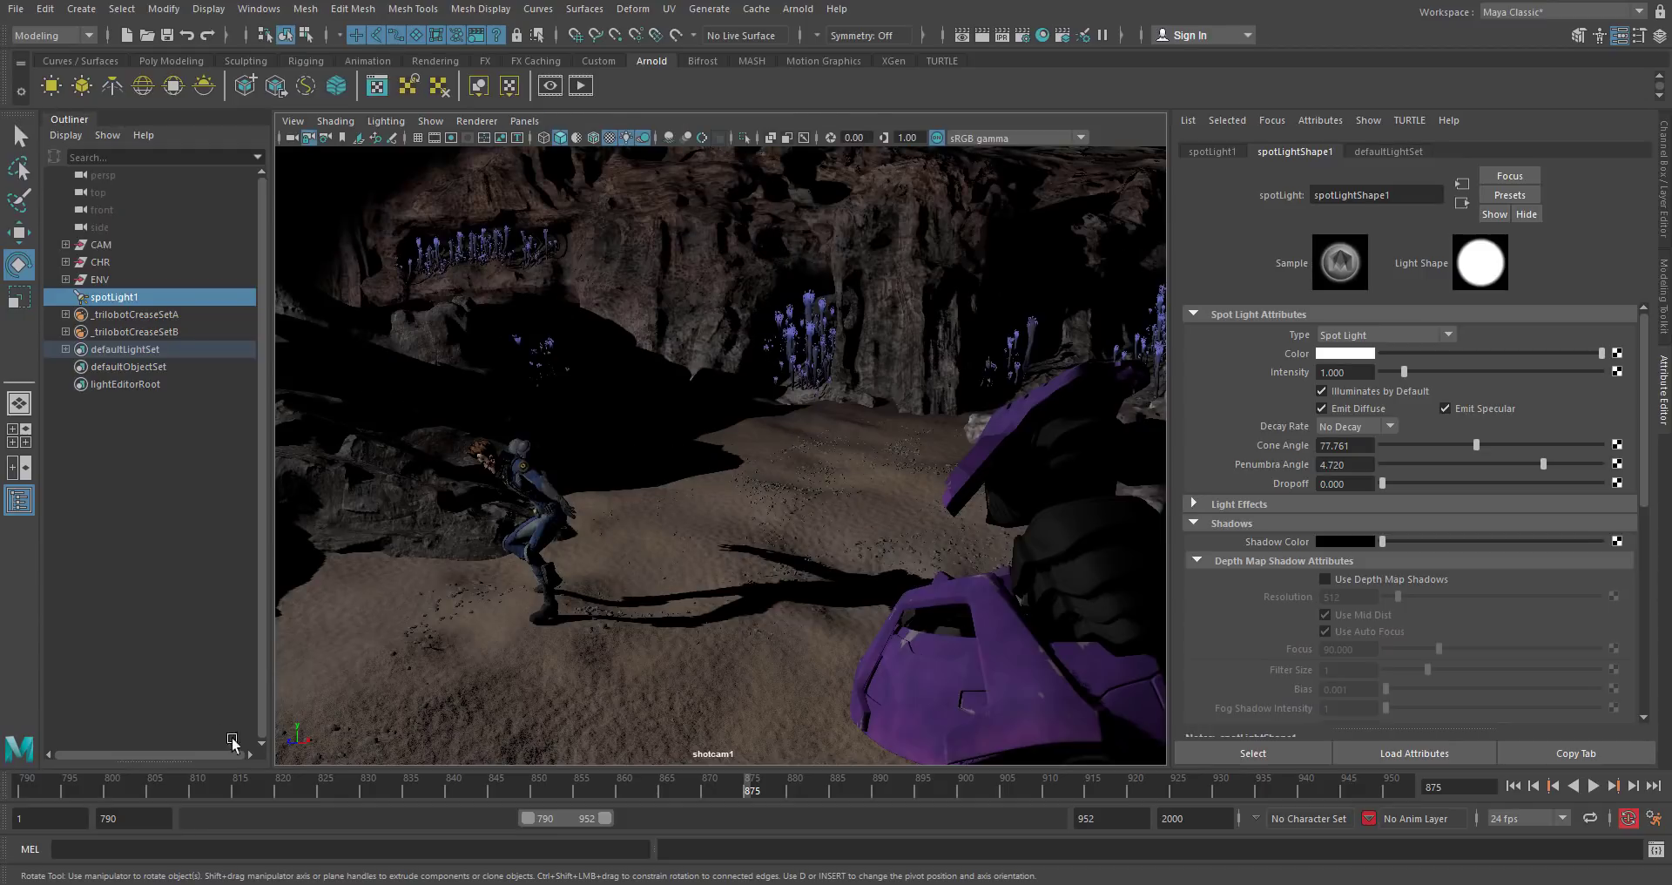
click(120, 786)
key(alt+v)
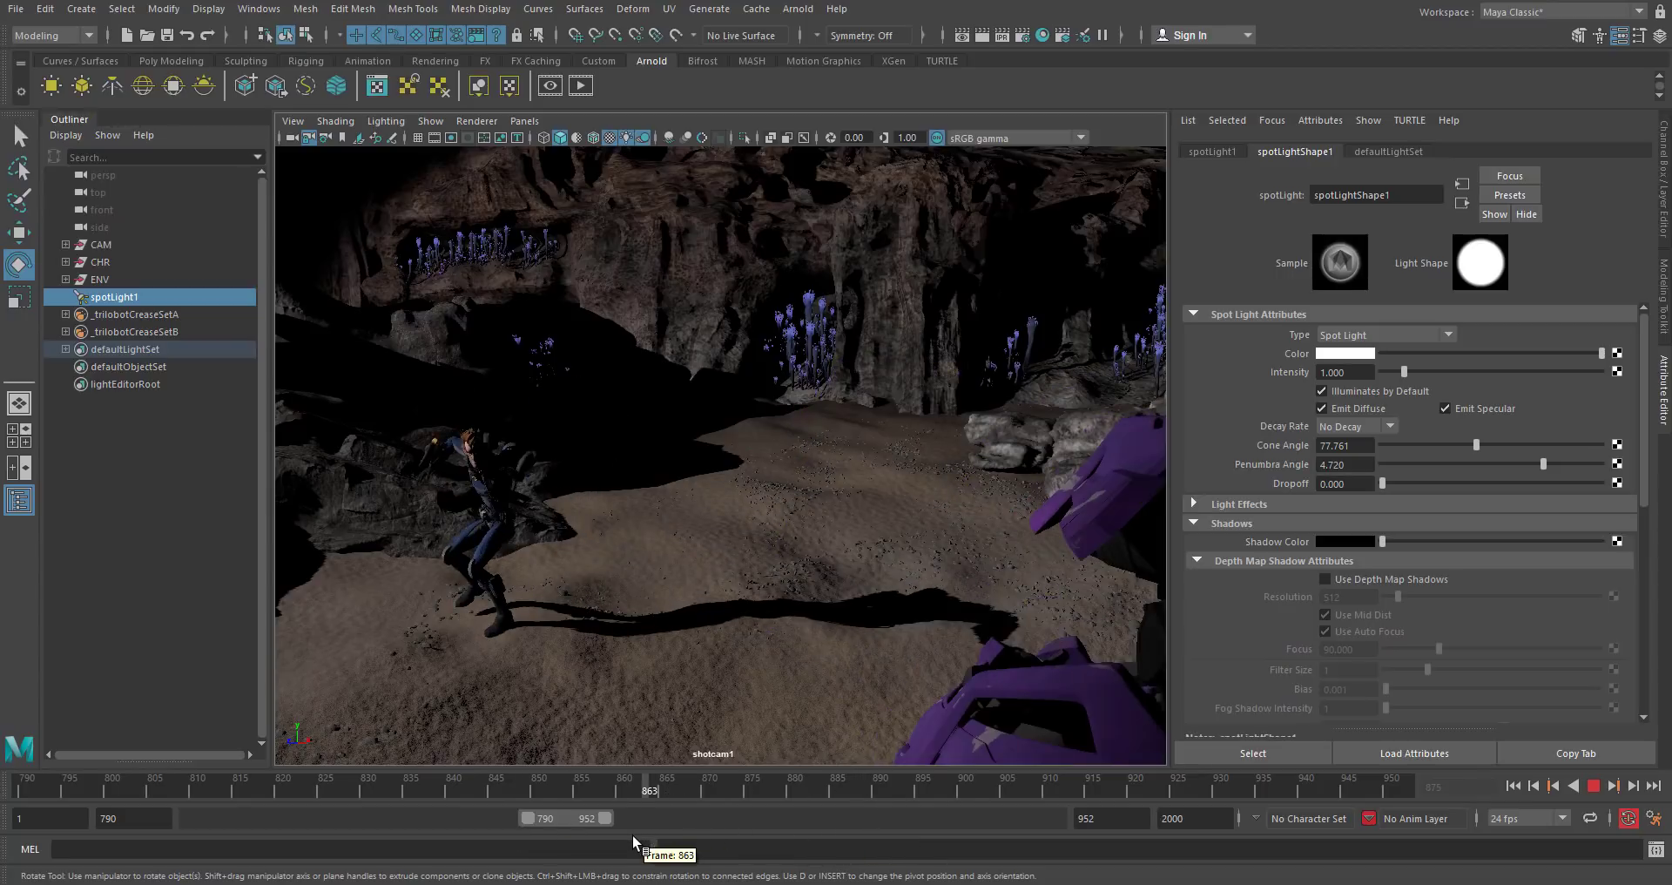
key(alt+v)
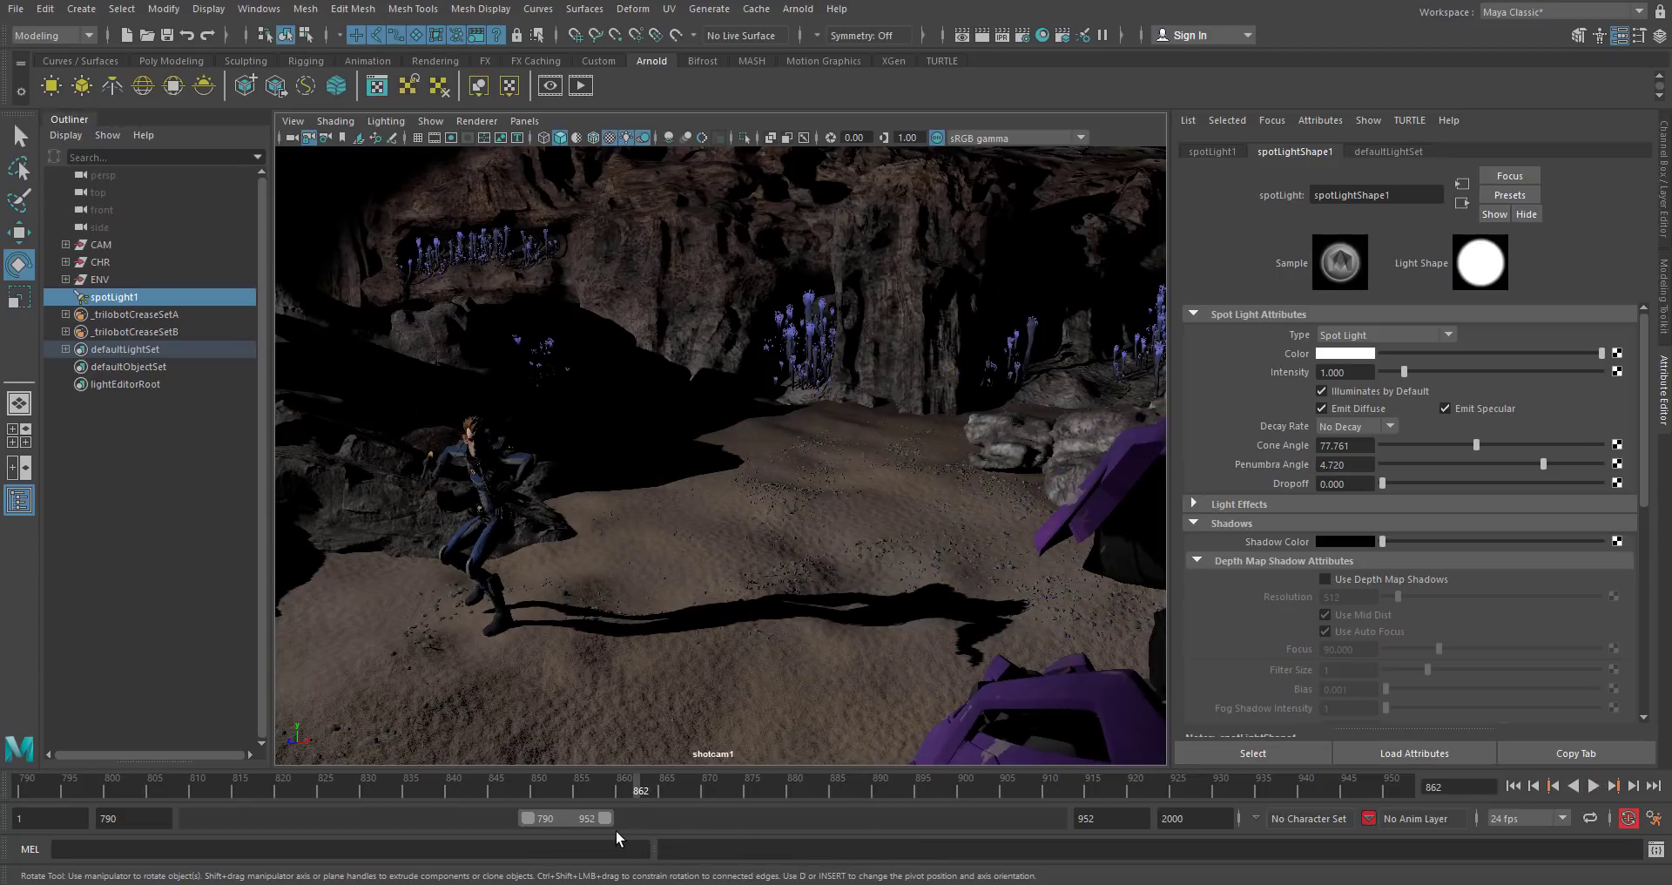
Rename the spot light as keyLight.
double_click(115, 300)
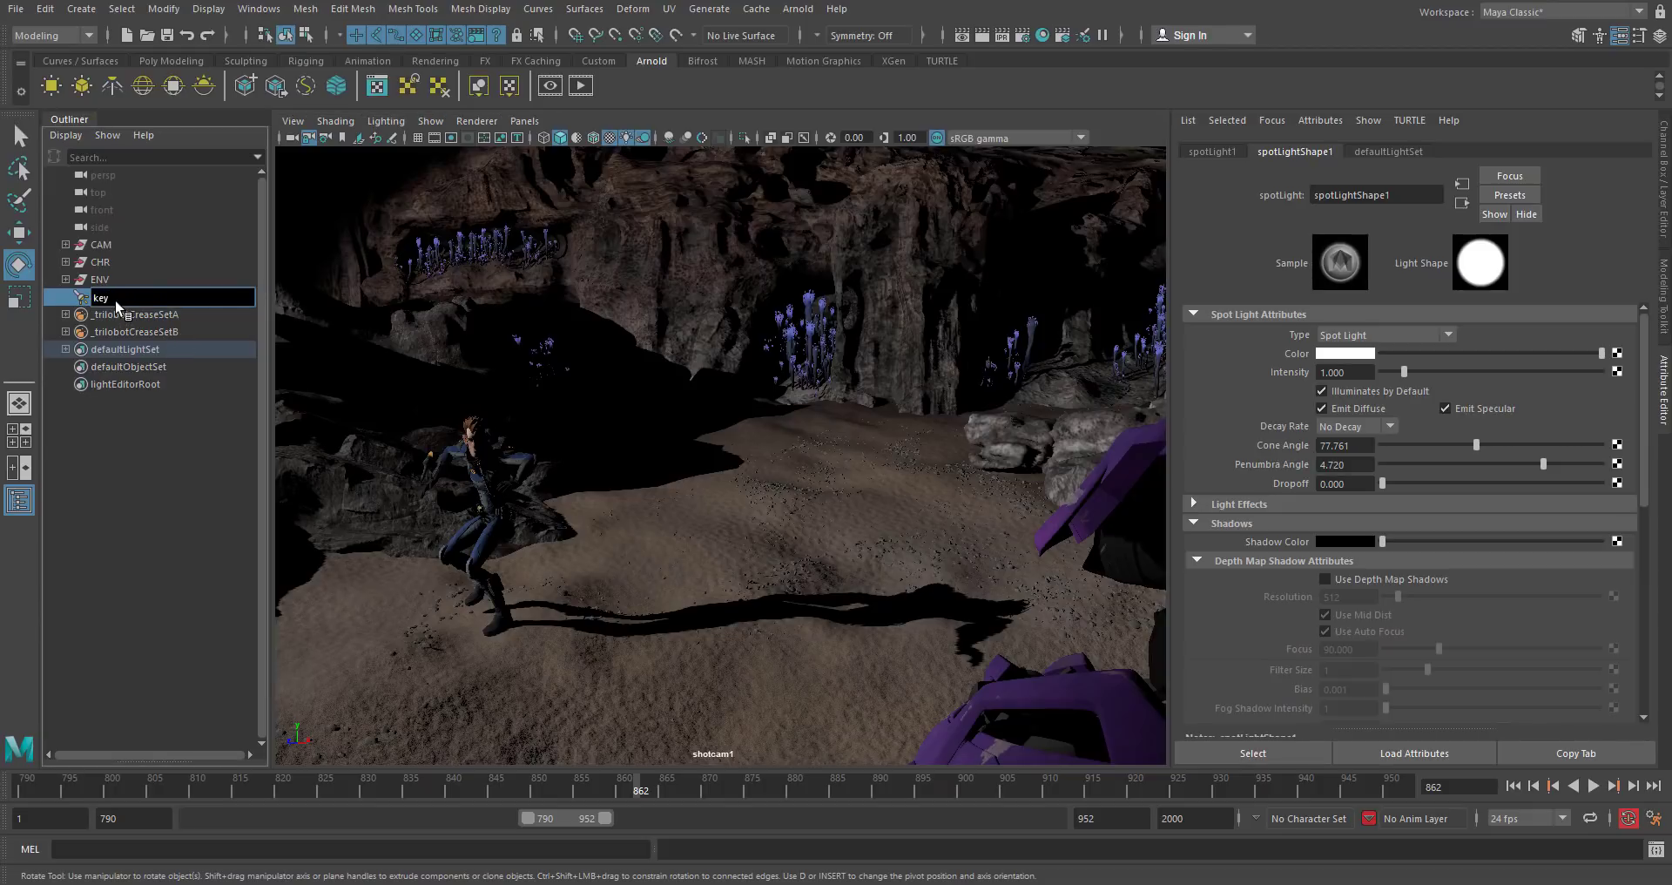
text(keyLight)
key(Return)
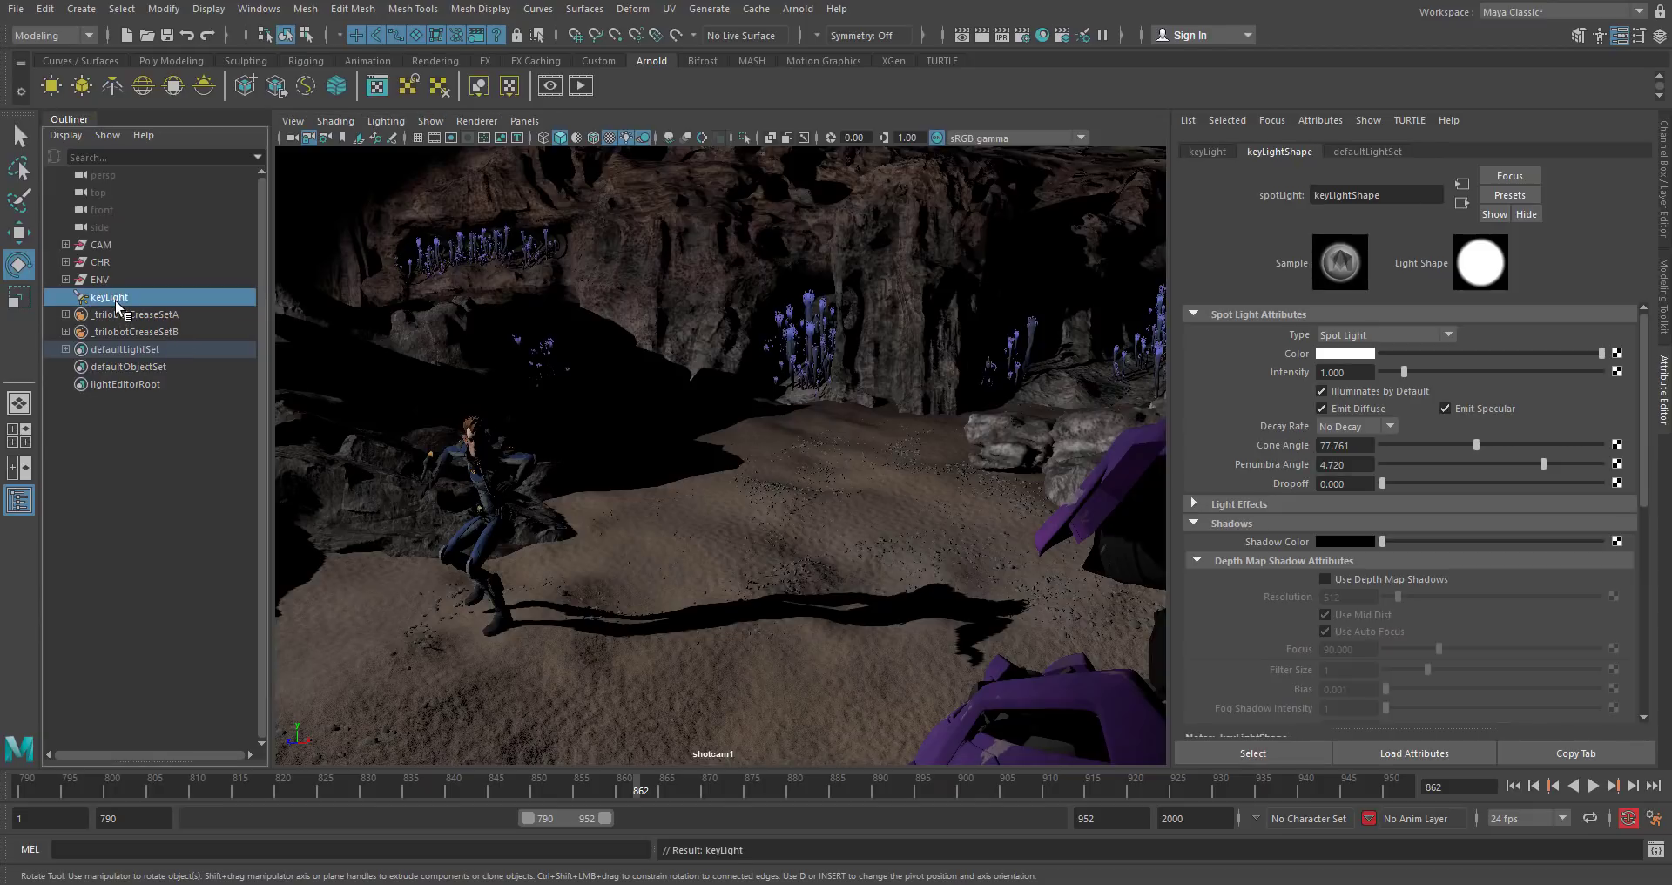
Group the key light and name the group LGT.
key(ctrl+g)
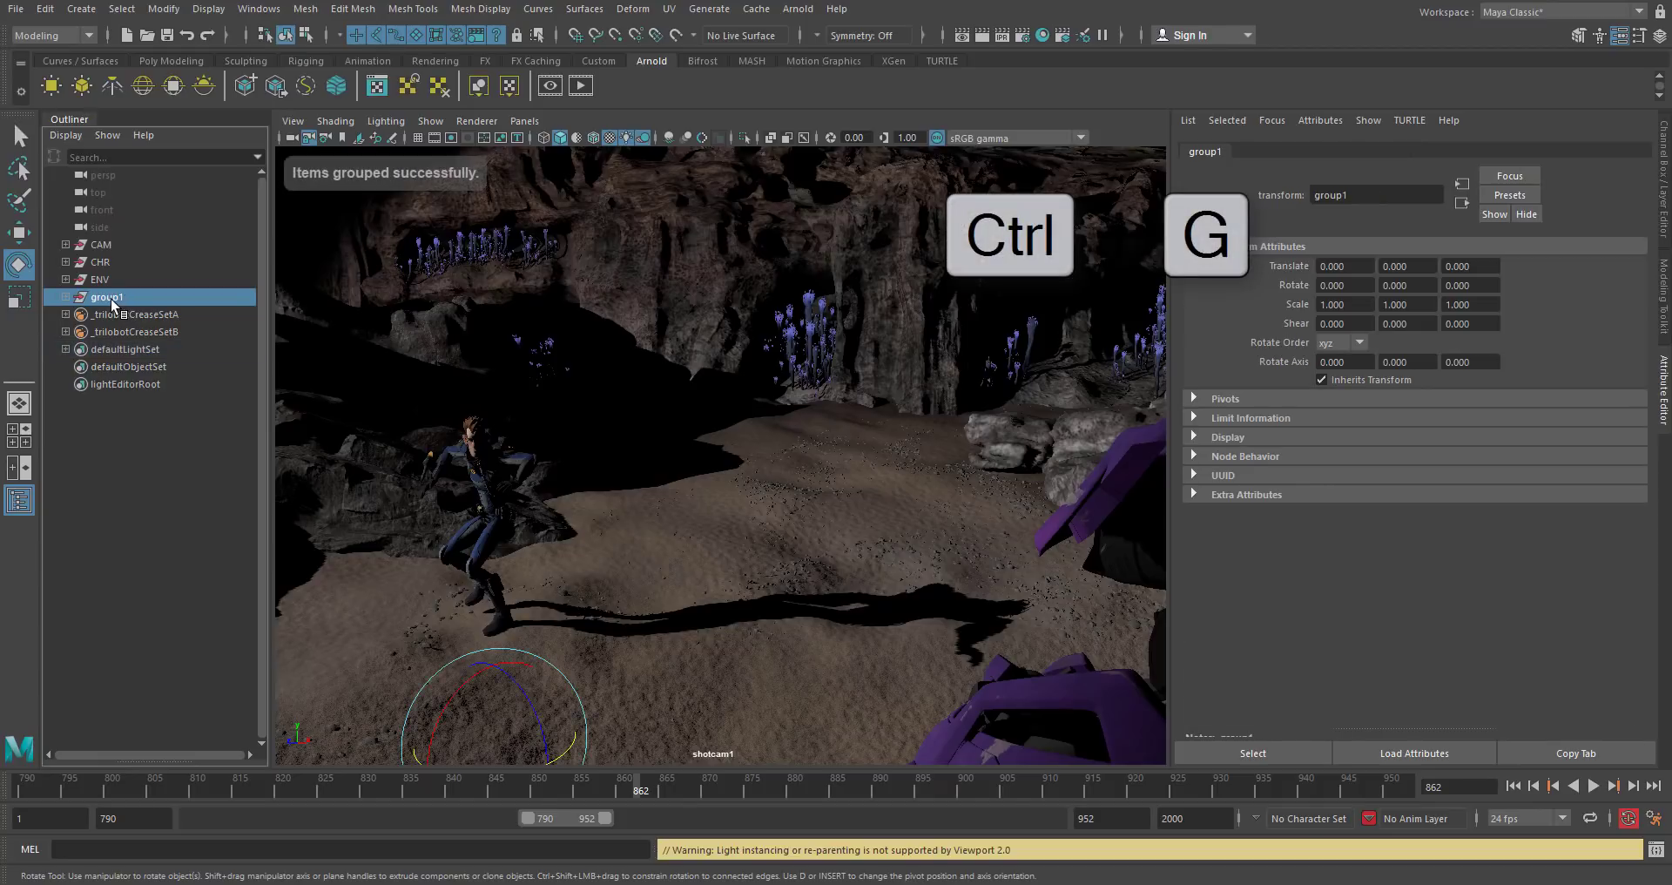
double_click(112, 298)
text(LGT)
key(Return)
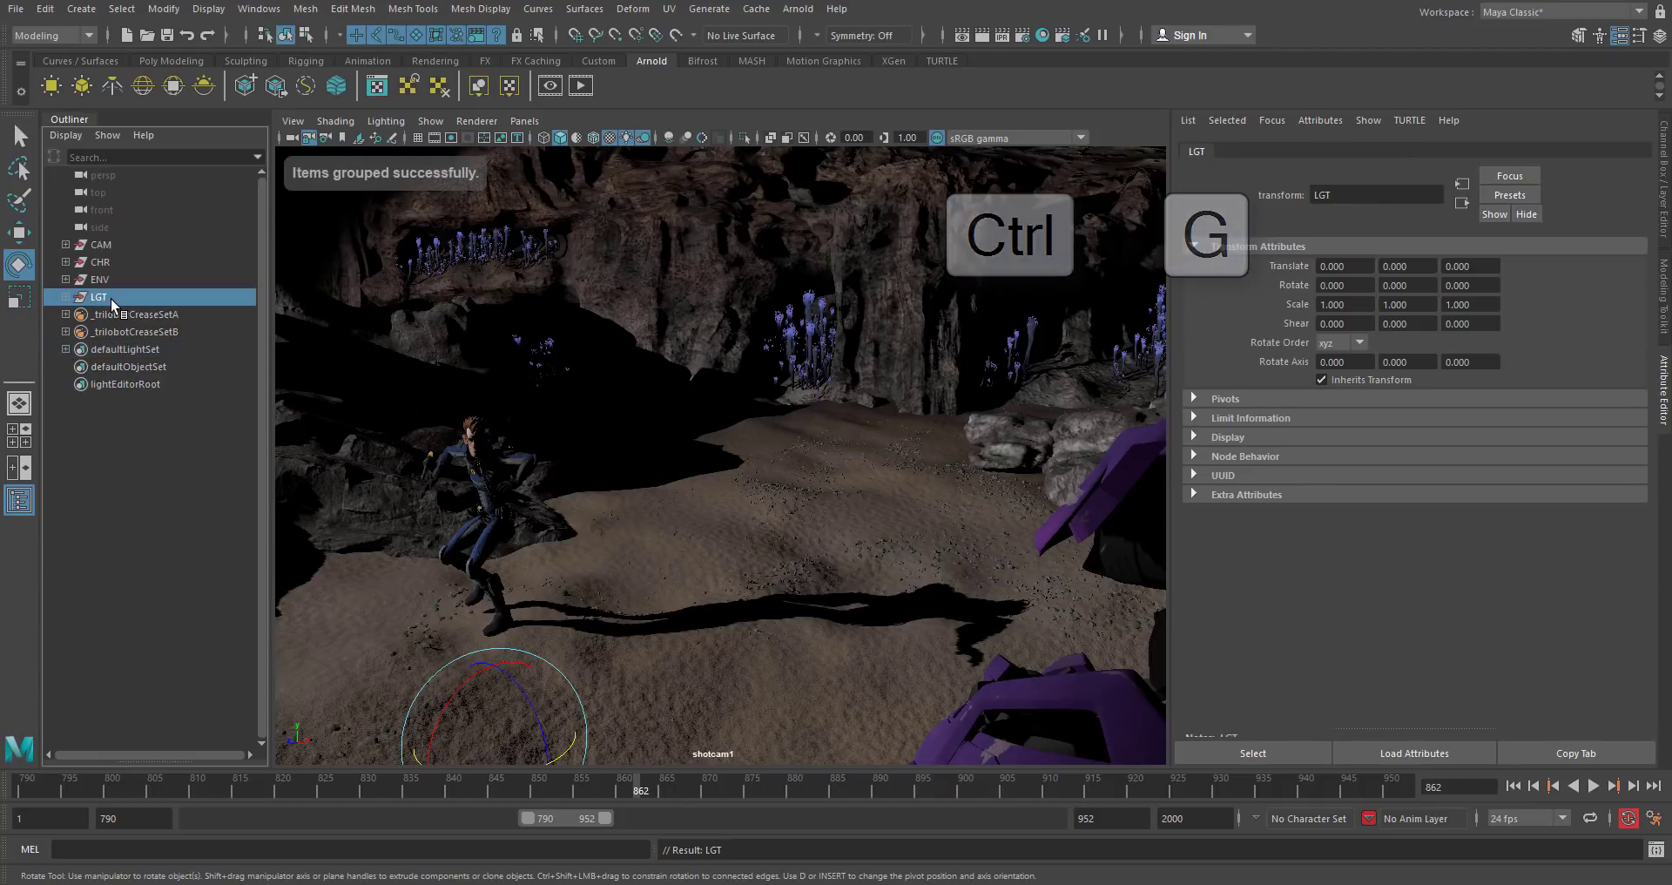
Enable depth map shadows on the keyLight inside the LGT group and set the shadow map resolution to 4096.
click(66, 297)
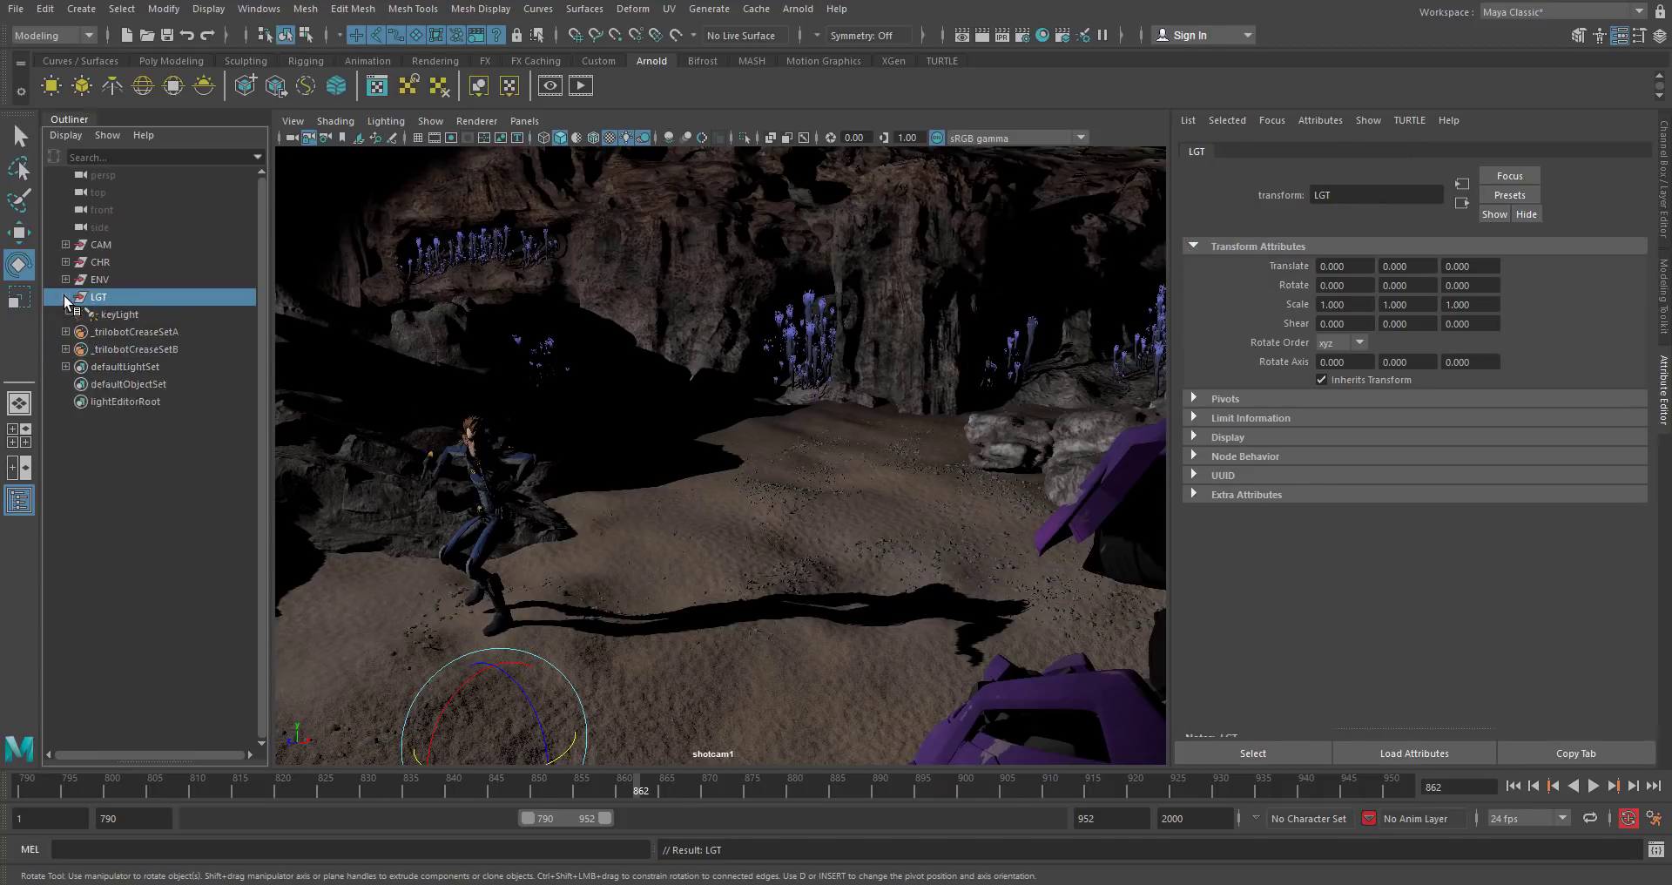
click(120, 313)
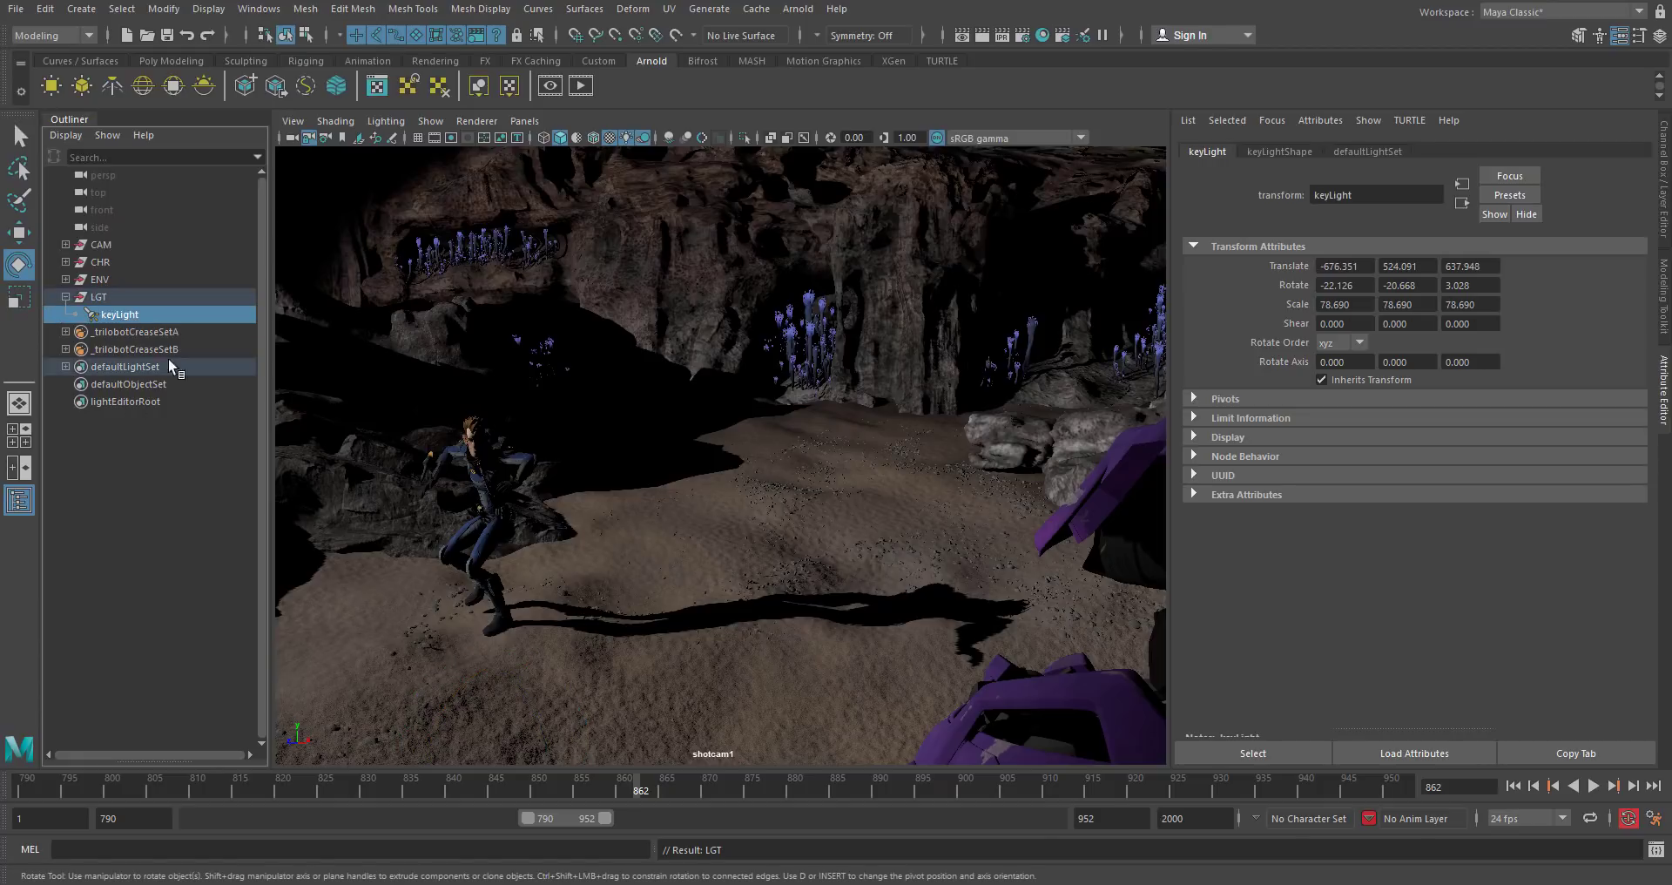
click(1276, 152)
scroll(1252, 424, down, 2)
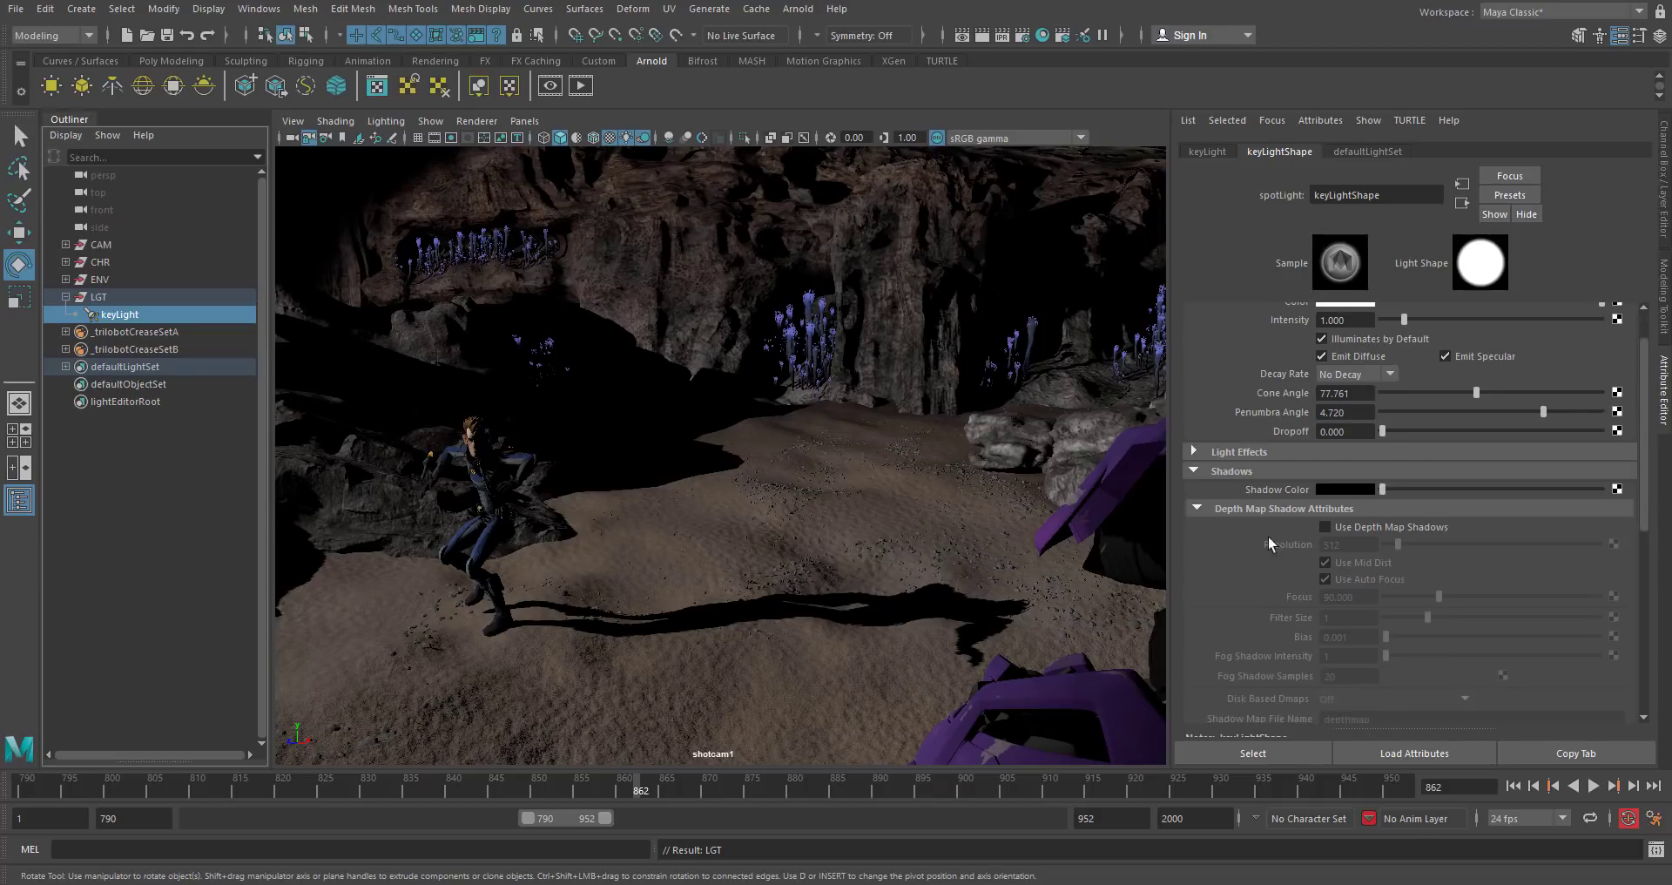
click(1348, 529)
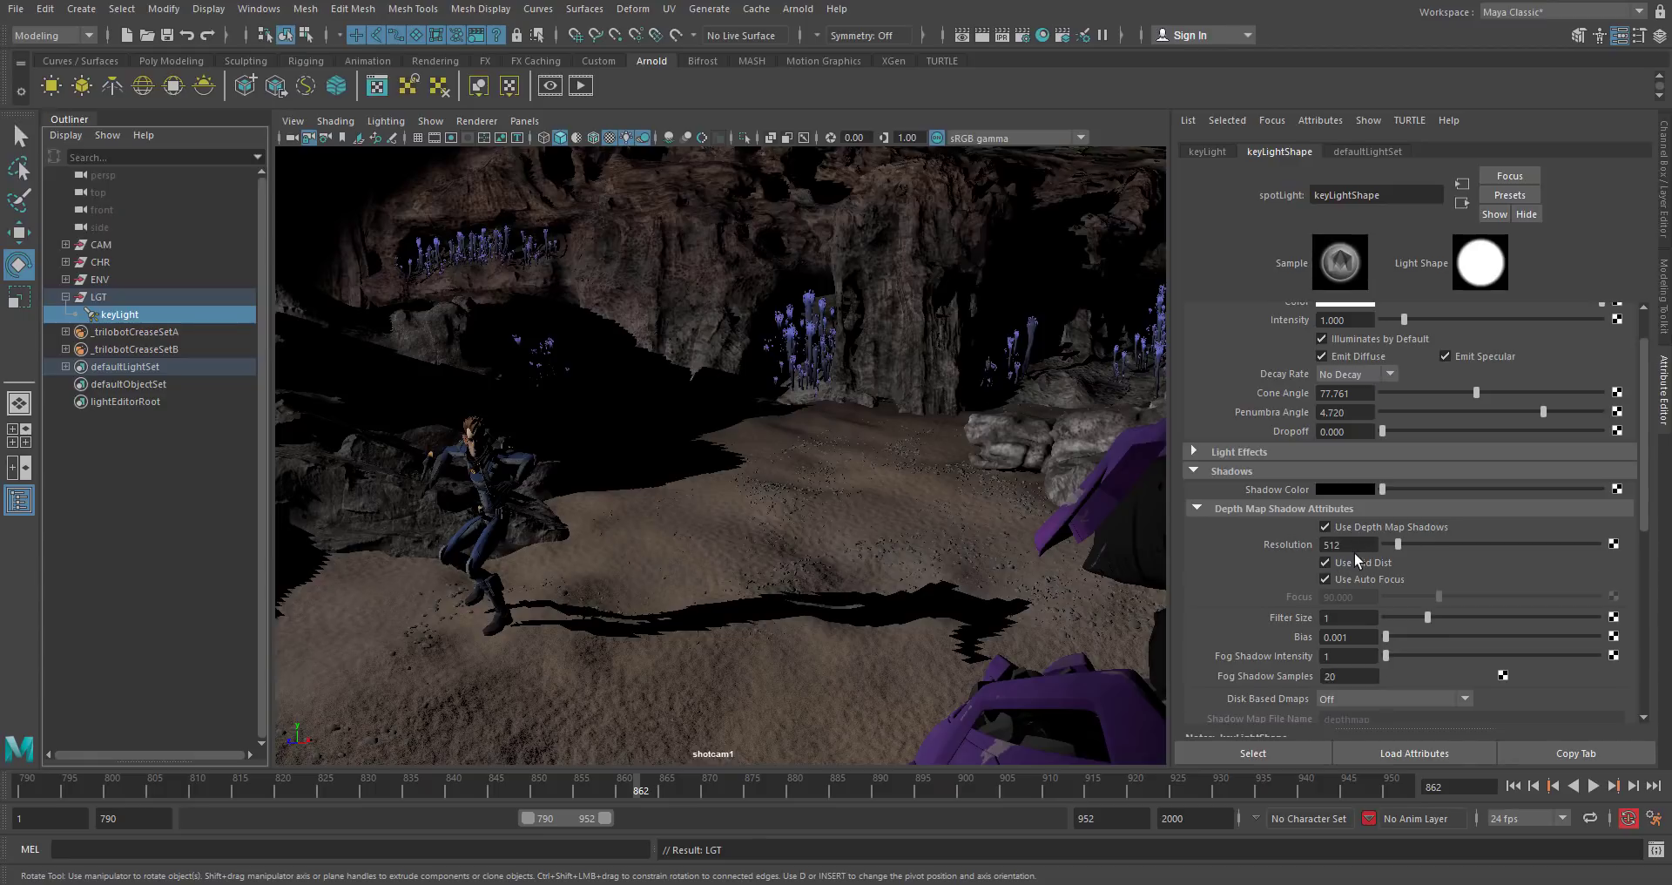
drag(1357, 550, 1210, 545)
text(4096)
key(Return)
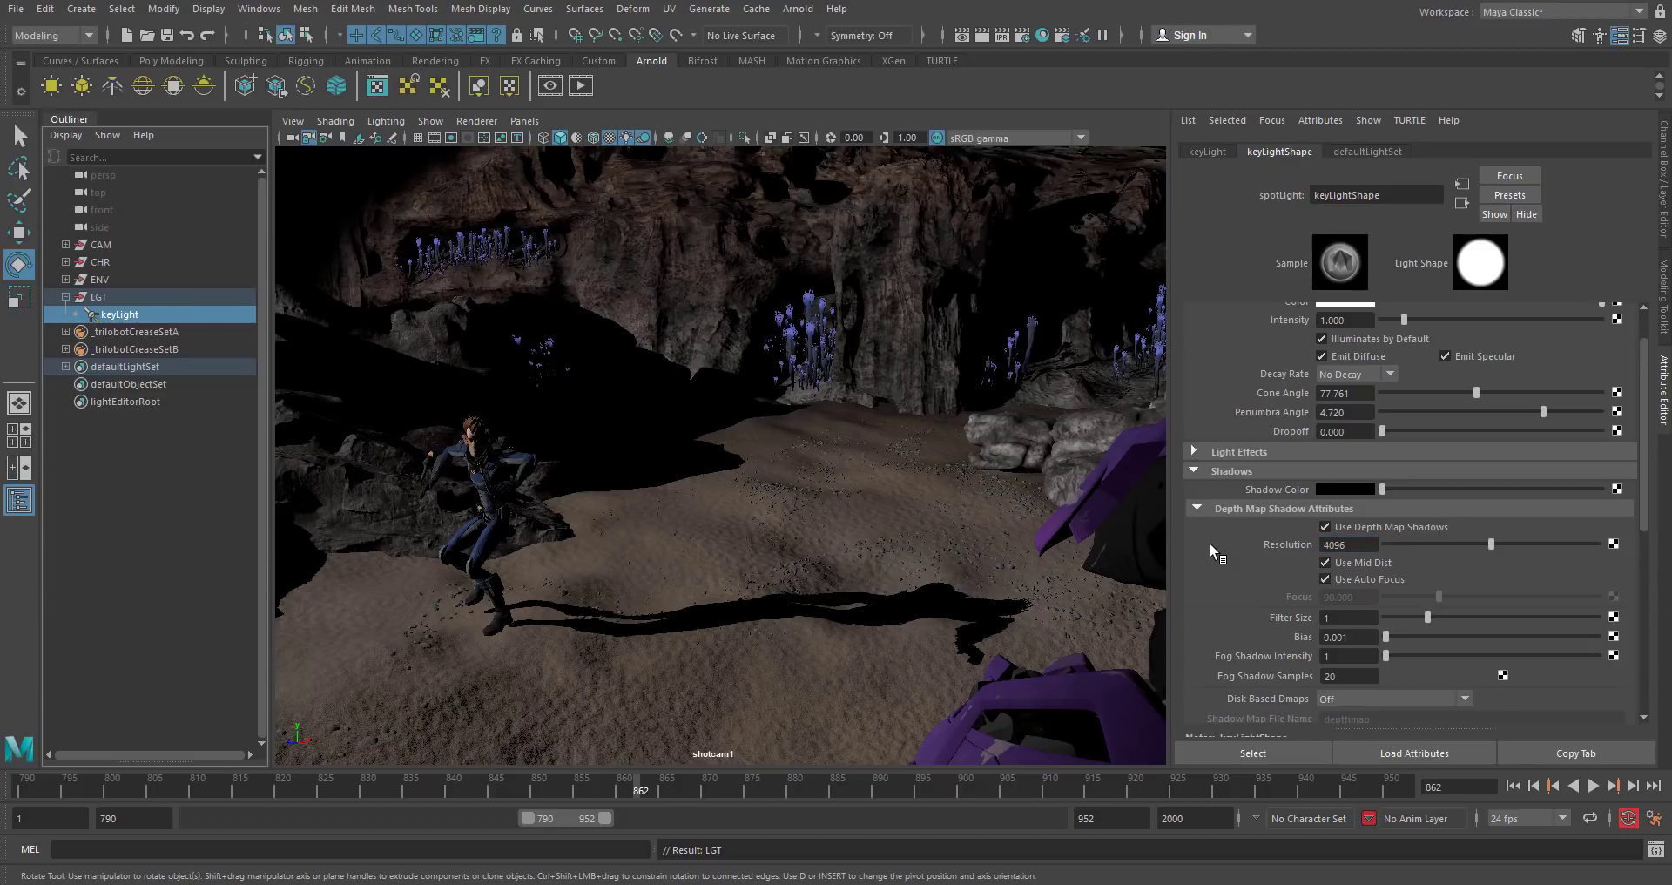
Set the key light's depth map shadow filter size to 3.
drag(1336, 617, 1237, 627)
text(3)
key(Return)
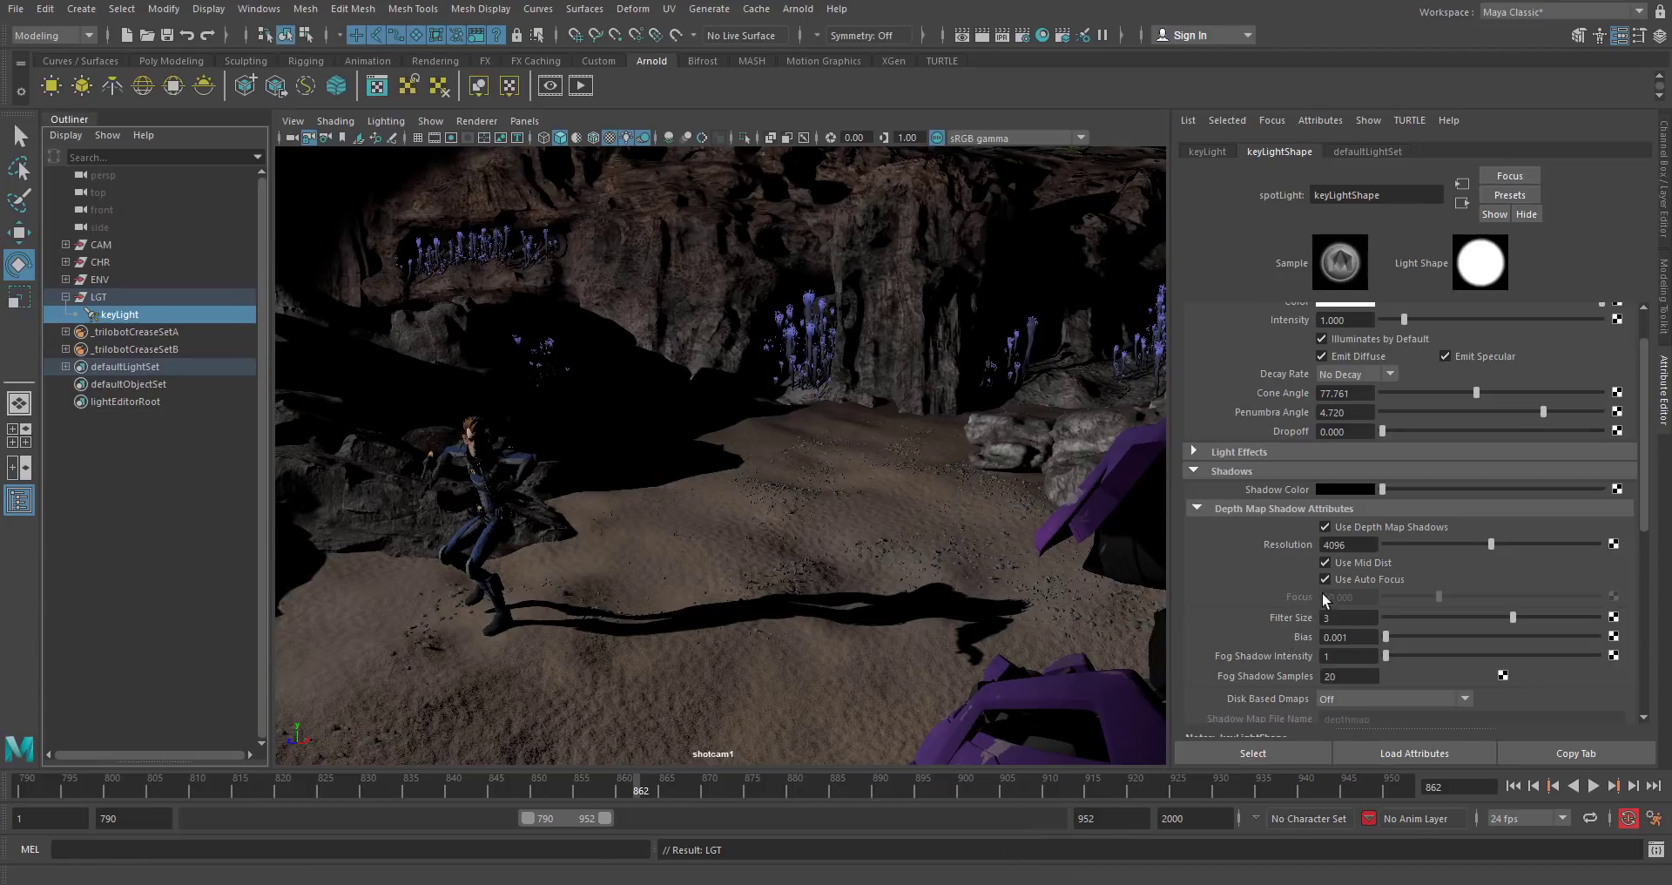
Consult the rock formation reference in Photos, return to Maya and raise the key light's intensity to about 3.44.
scroll(1249, 579, up, 2)
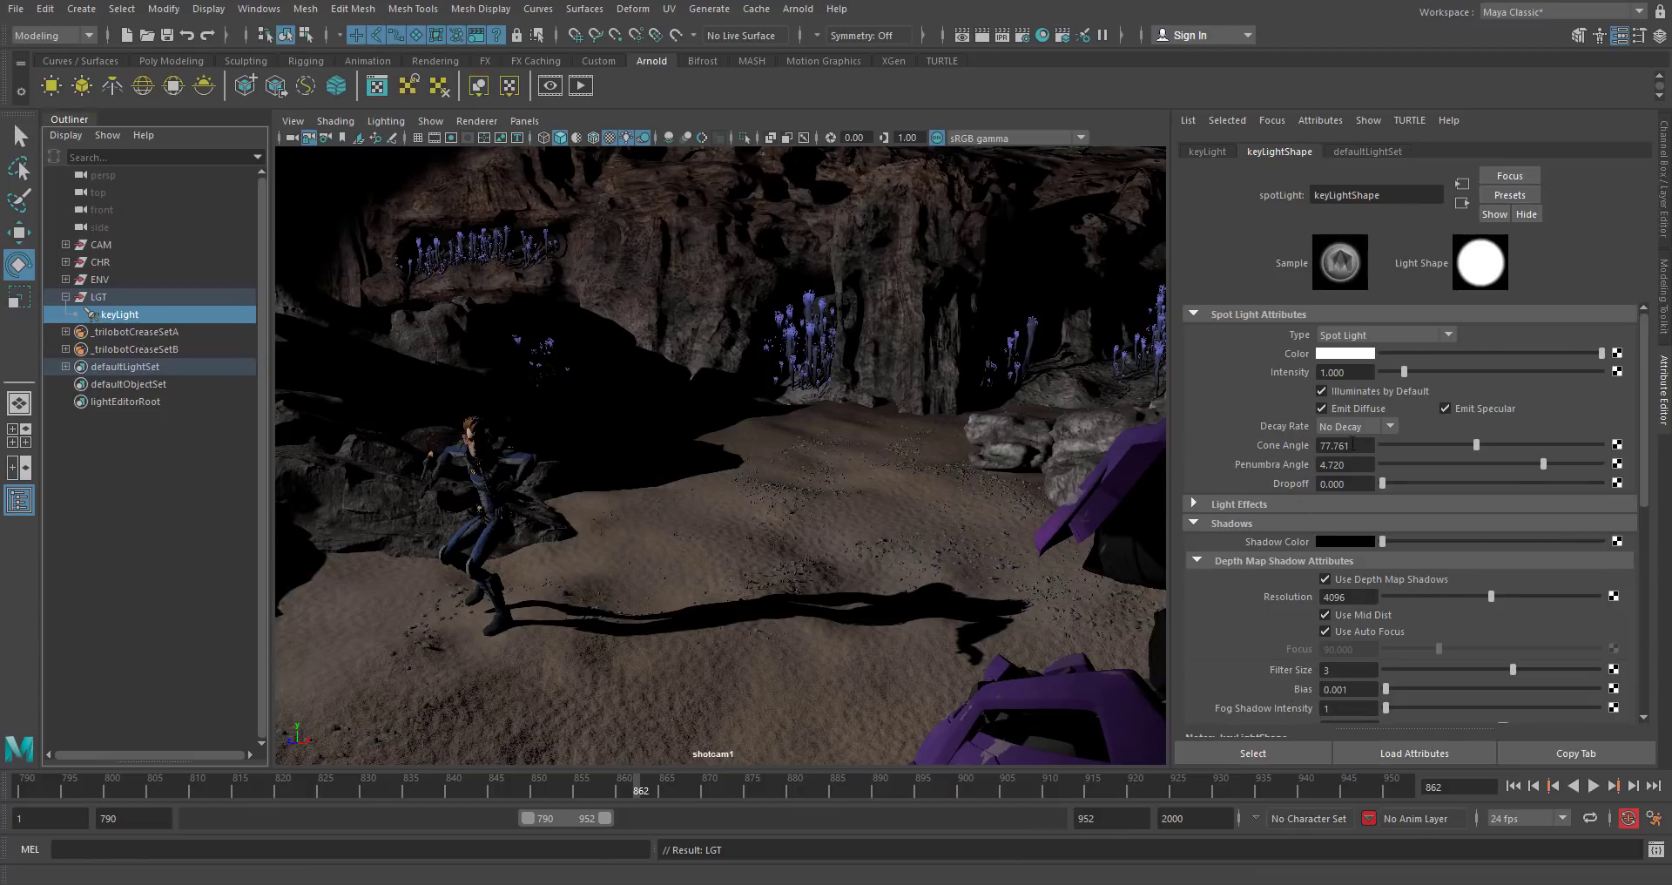
key(alt+Tab)
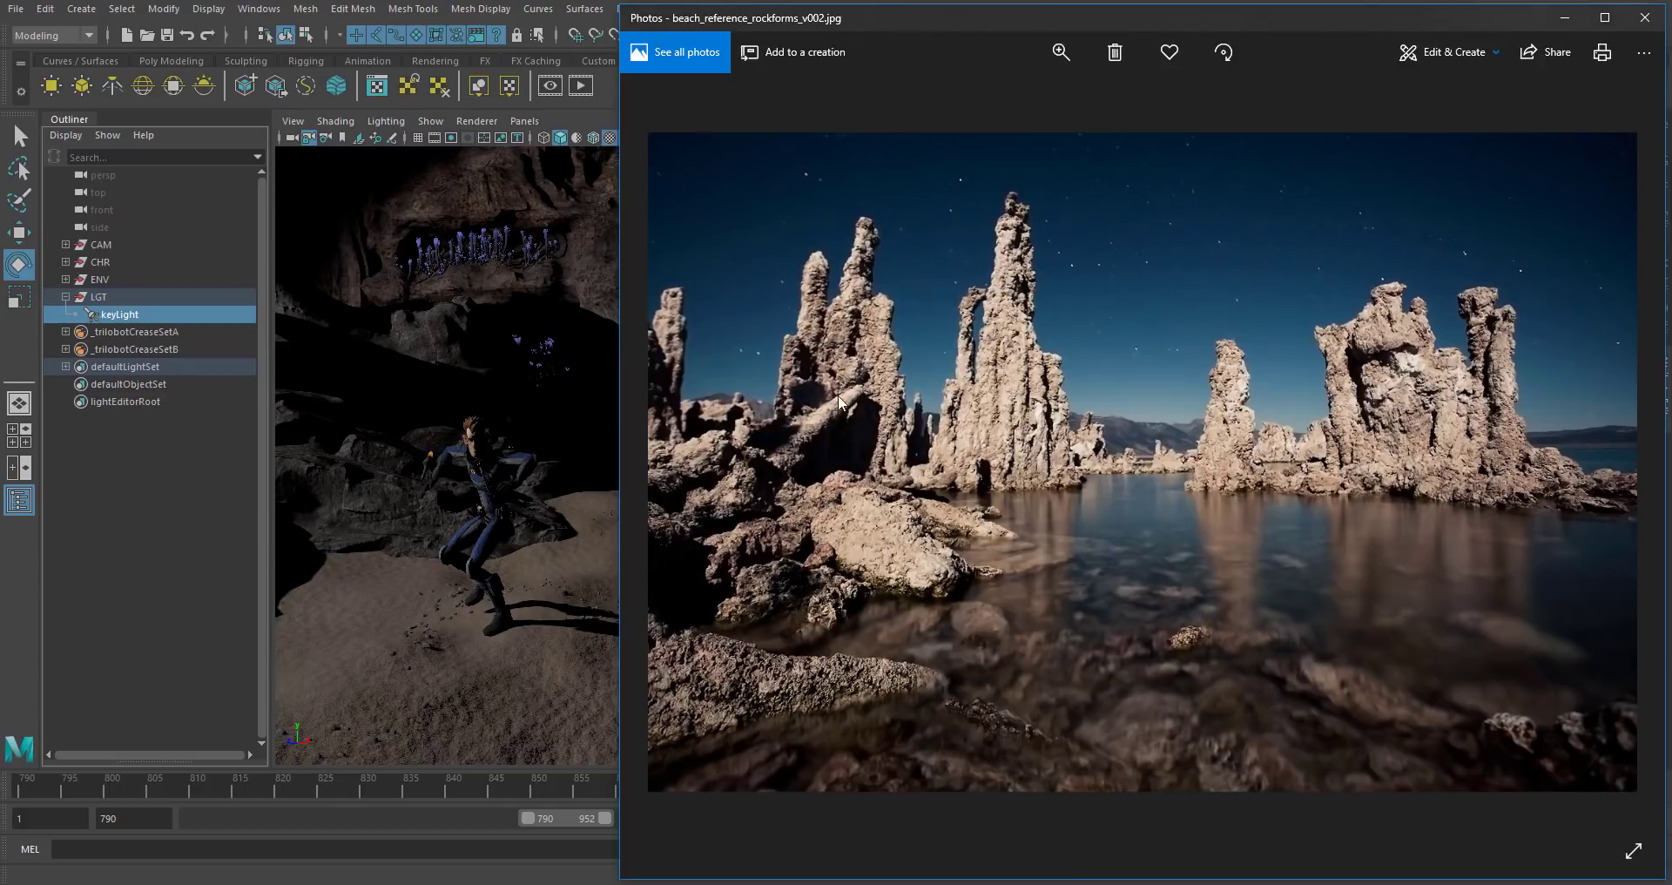
key(alt+Tab)
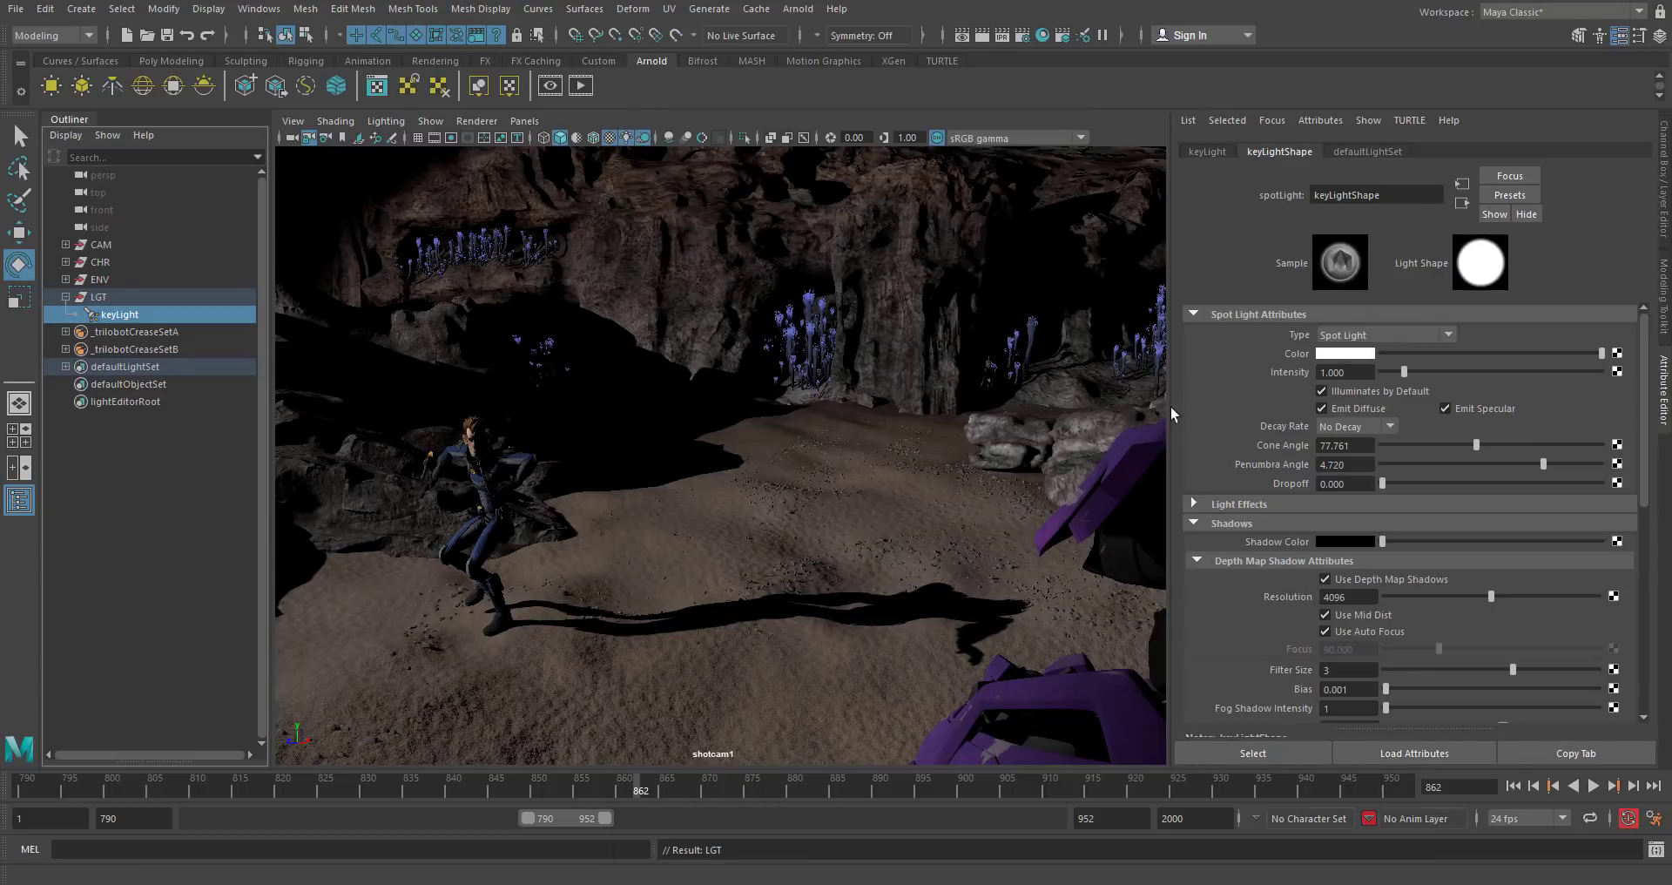
drag(1403, 373, 1467, 383)
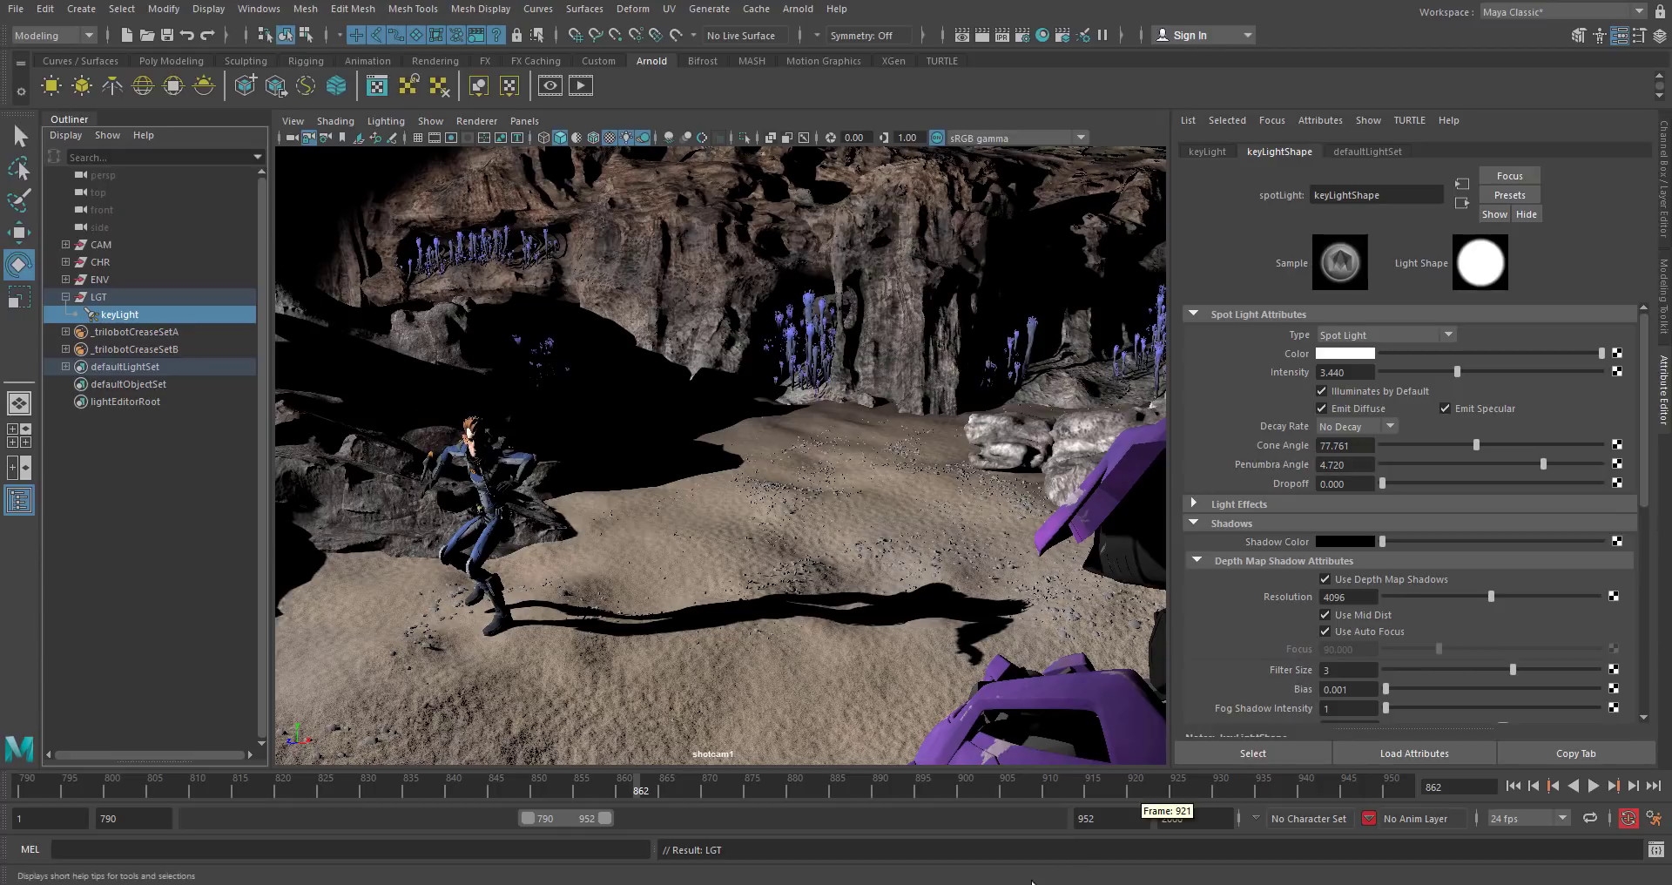
Consult the rock formation reference in Photos, return to Maya and tint the key light's color a pale warm cream.
key(alt+Tab)
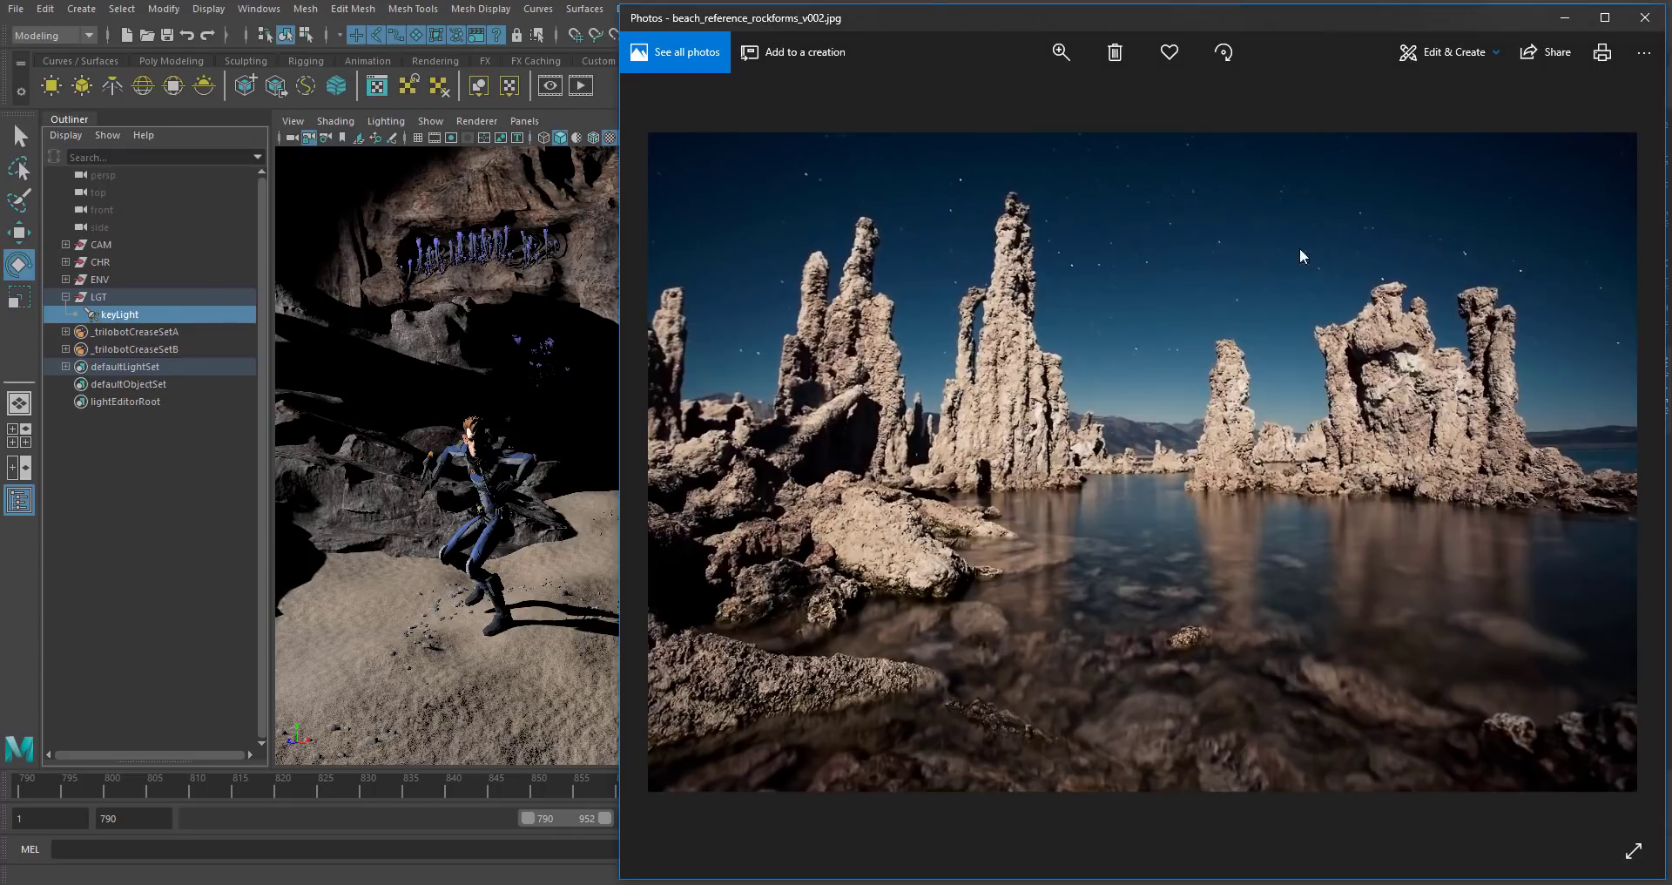
click(1574, 15)
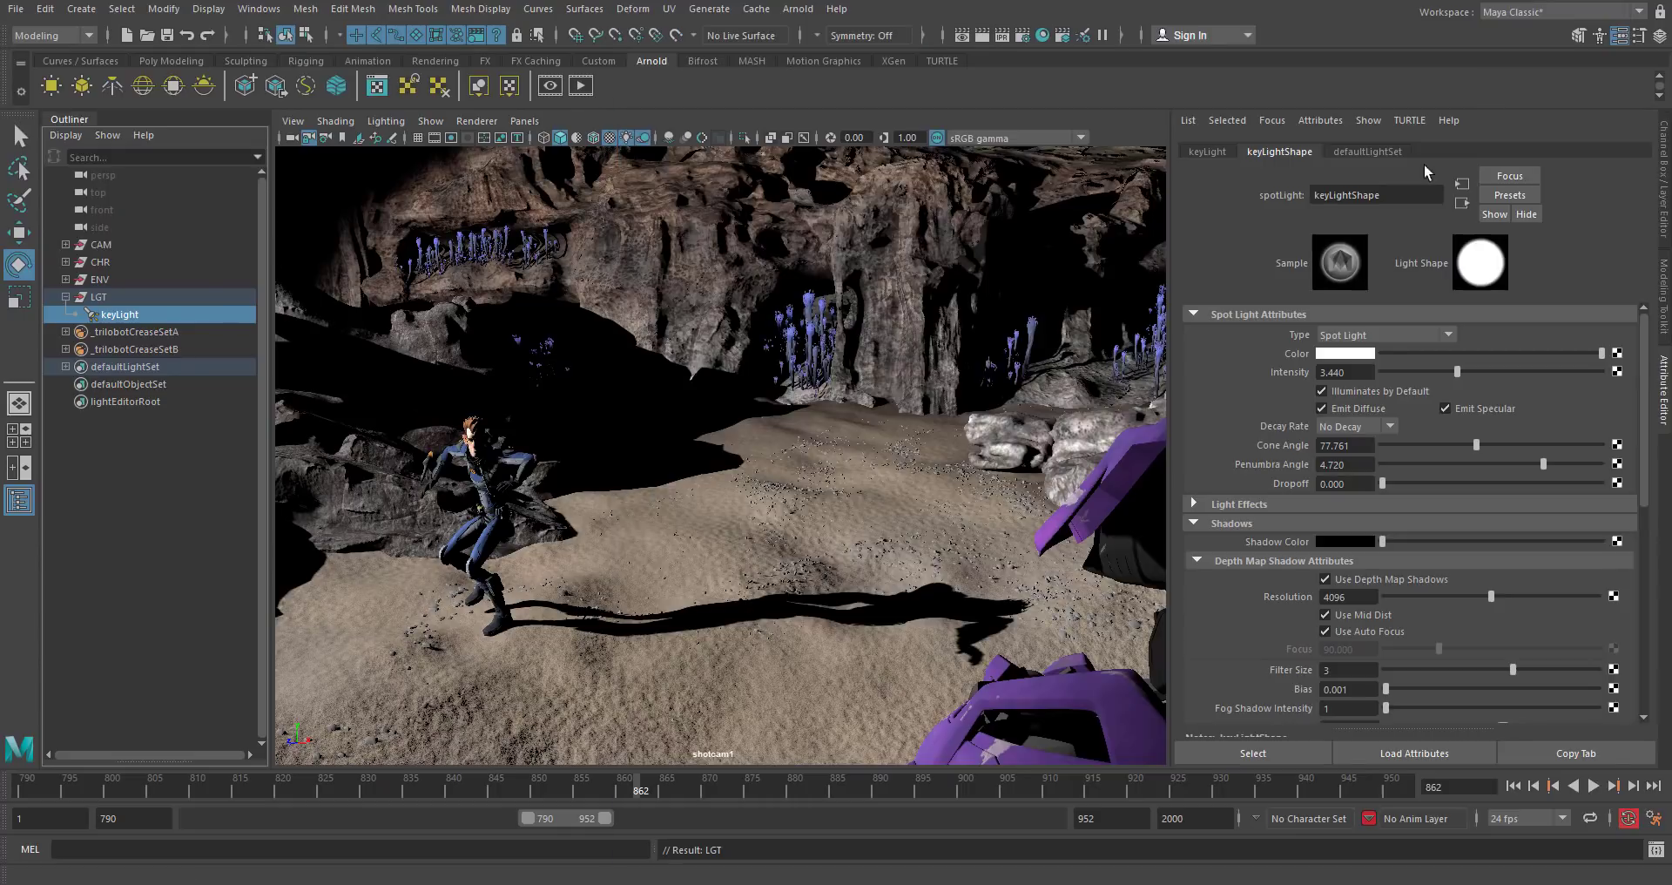
click(1365, 354)
drag(1289, 412, 1293, 417)
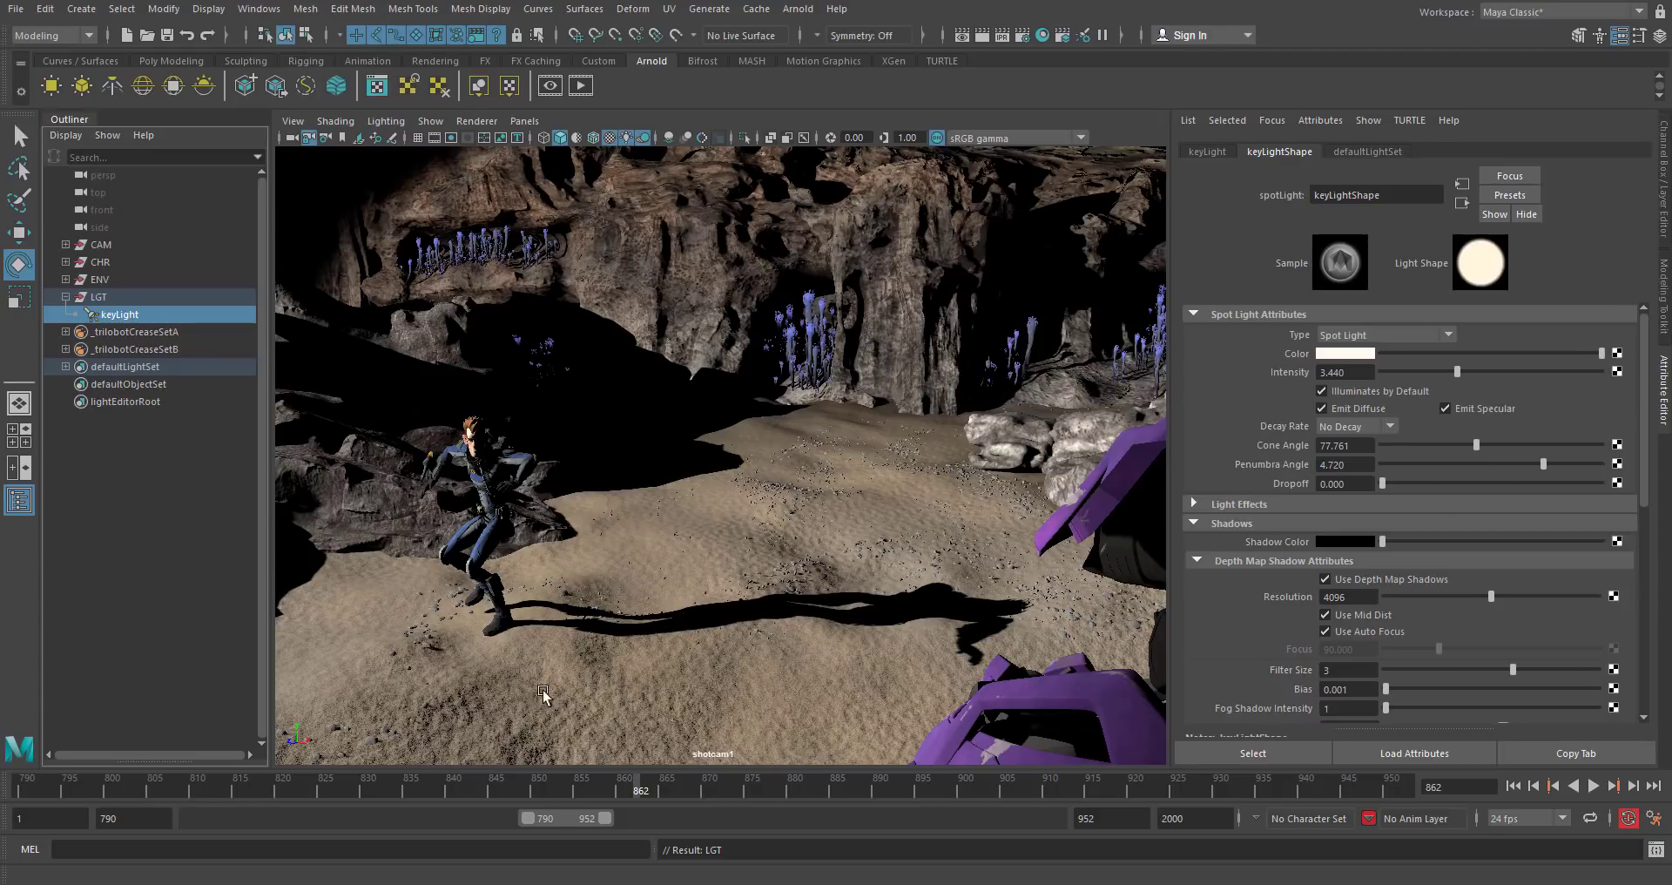
Play through the shot, scrub to frame 869 and widen the key light's cone angle to 90.
key(alt+v)
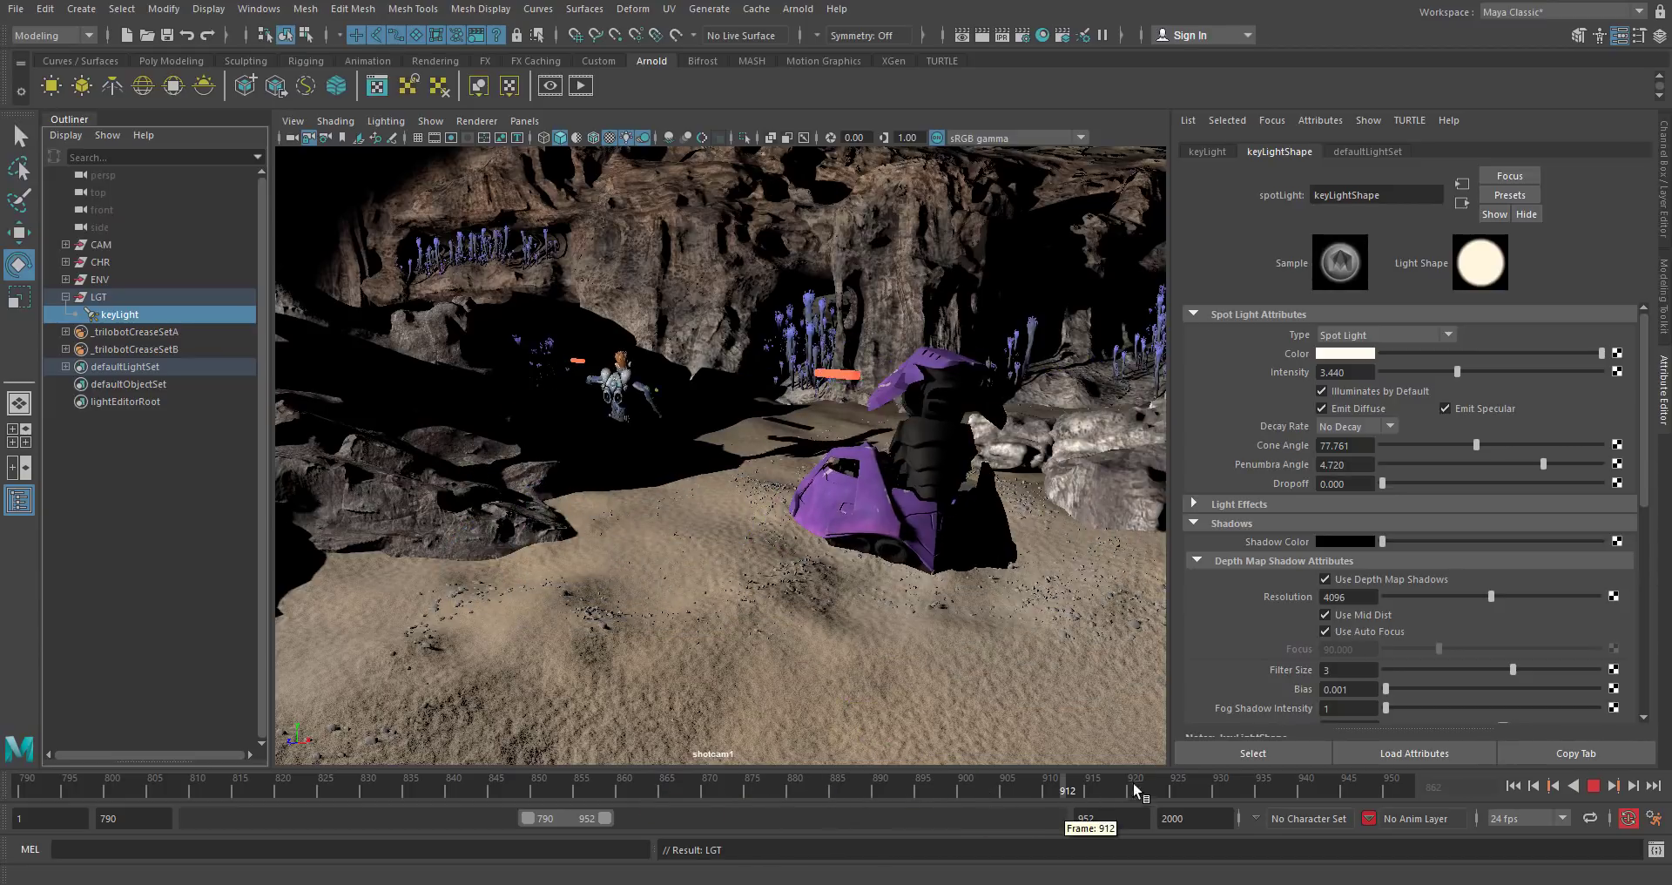
click(964, 786)
drag(884, 782, 700, 754)
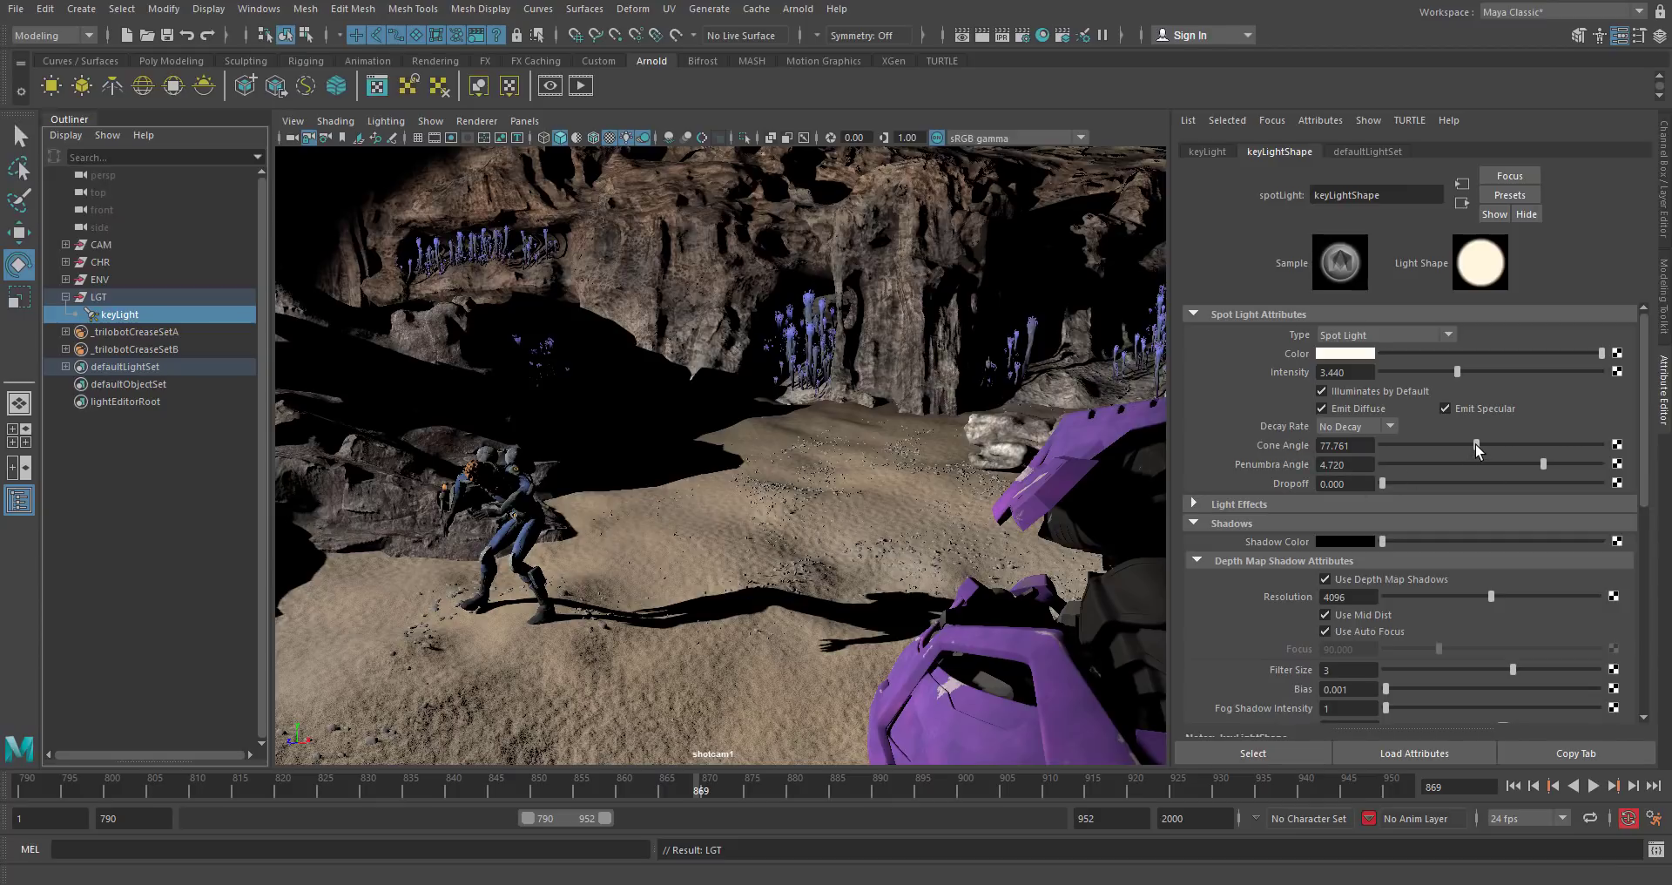
drag(1485, 449, 1492, 449)
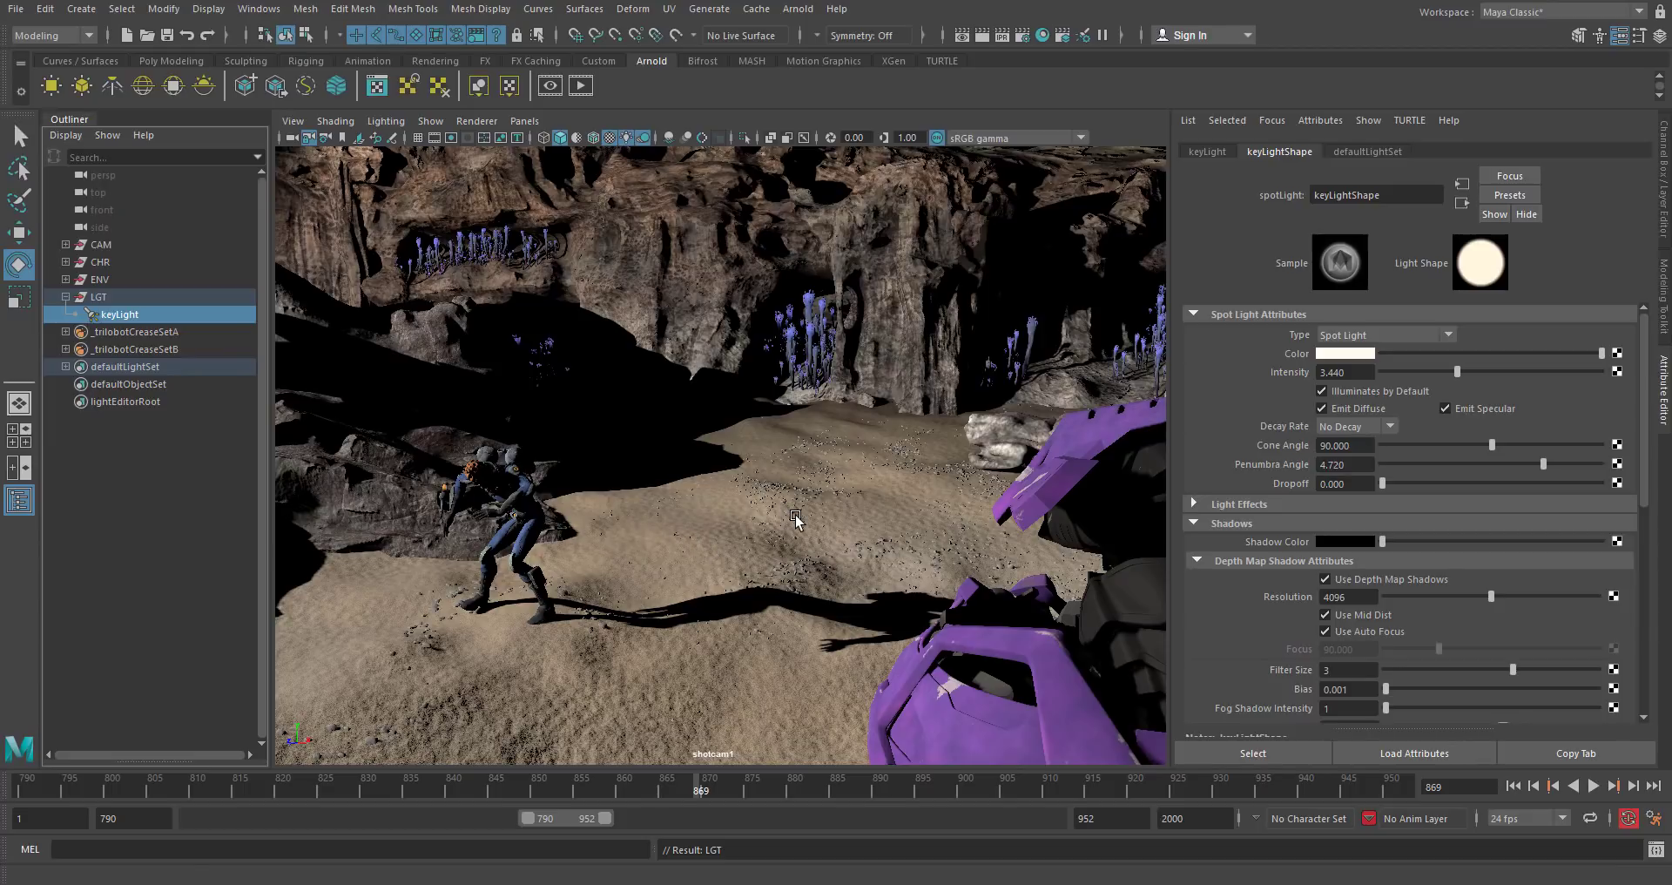
Set the color management rendering space to ACEScg and the view transform to ACES RRT v1.0, and save the preferences.
click(1653, 818)
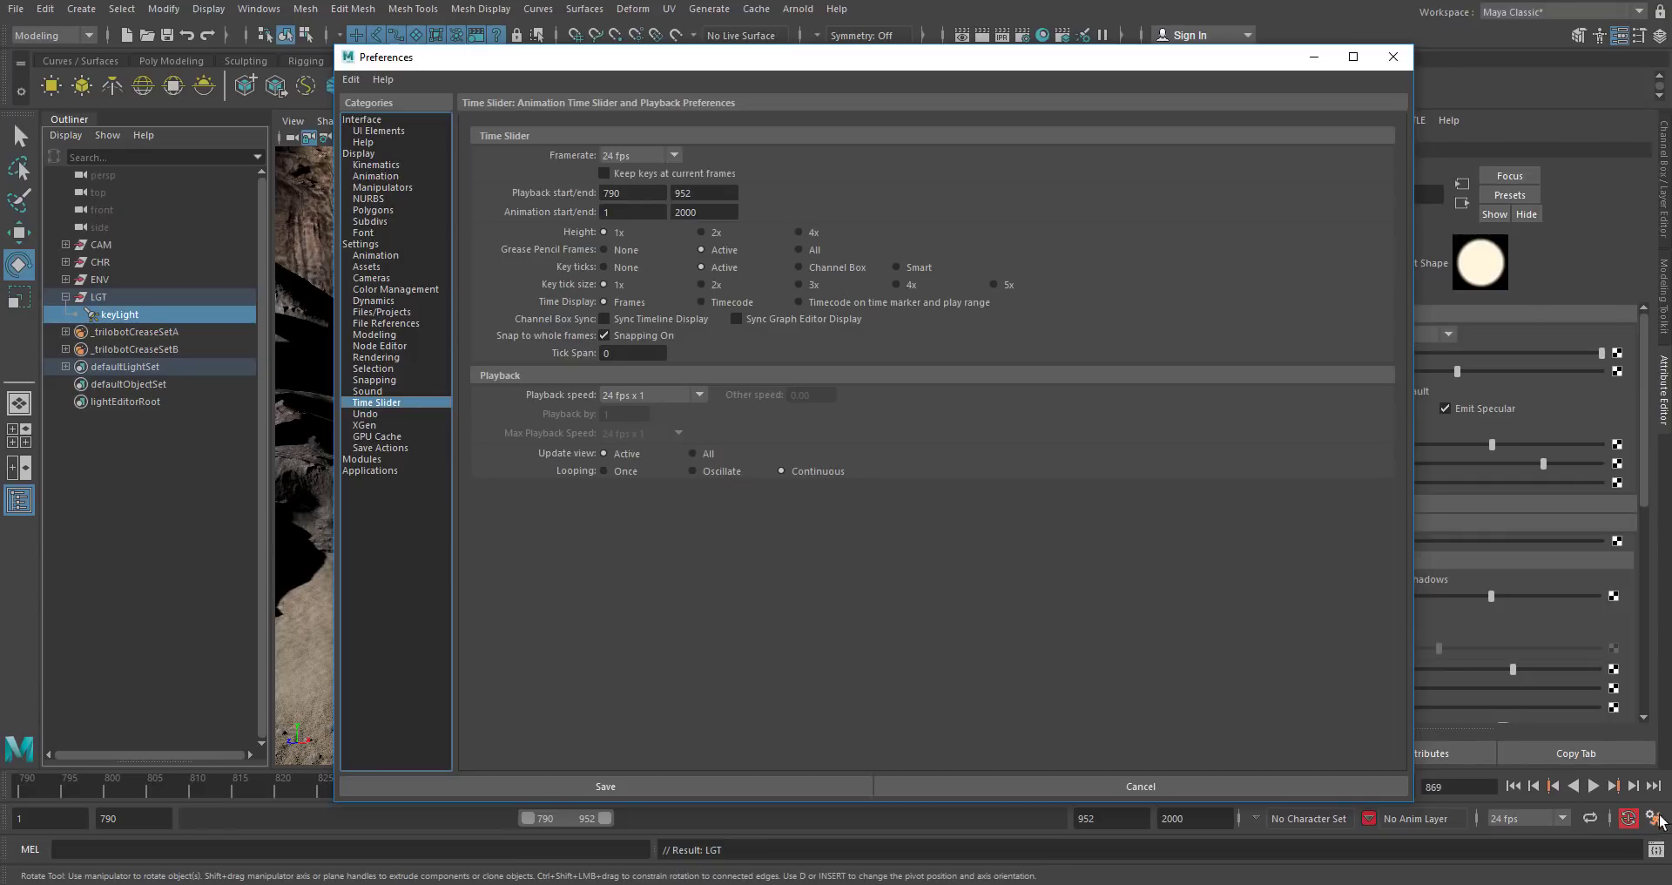
click(377, 289)
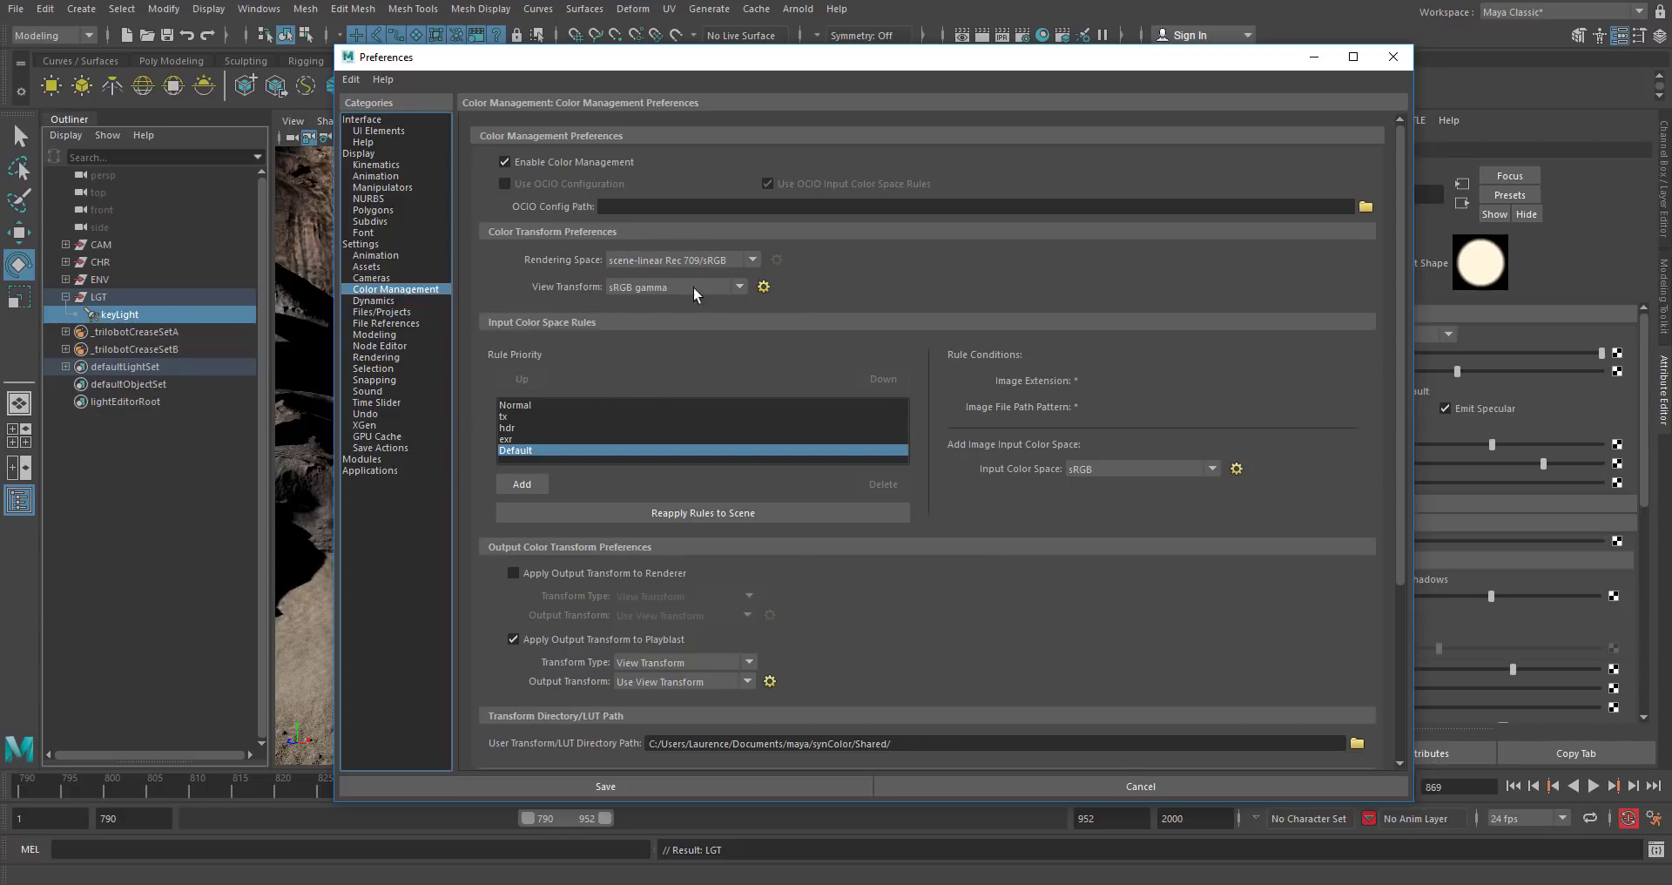
click(675, 260)
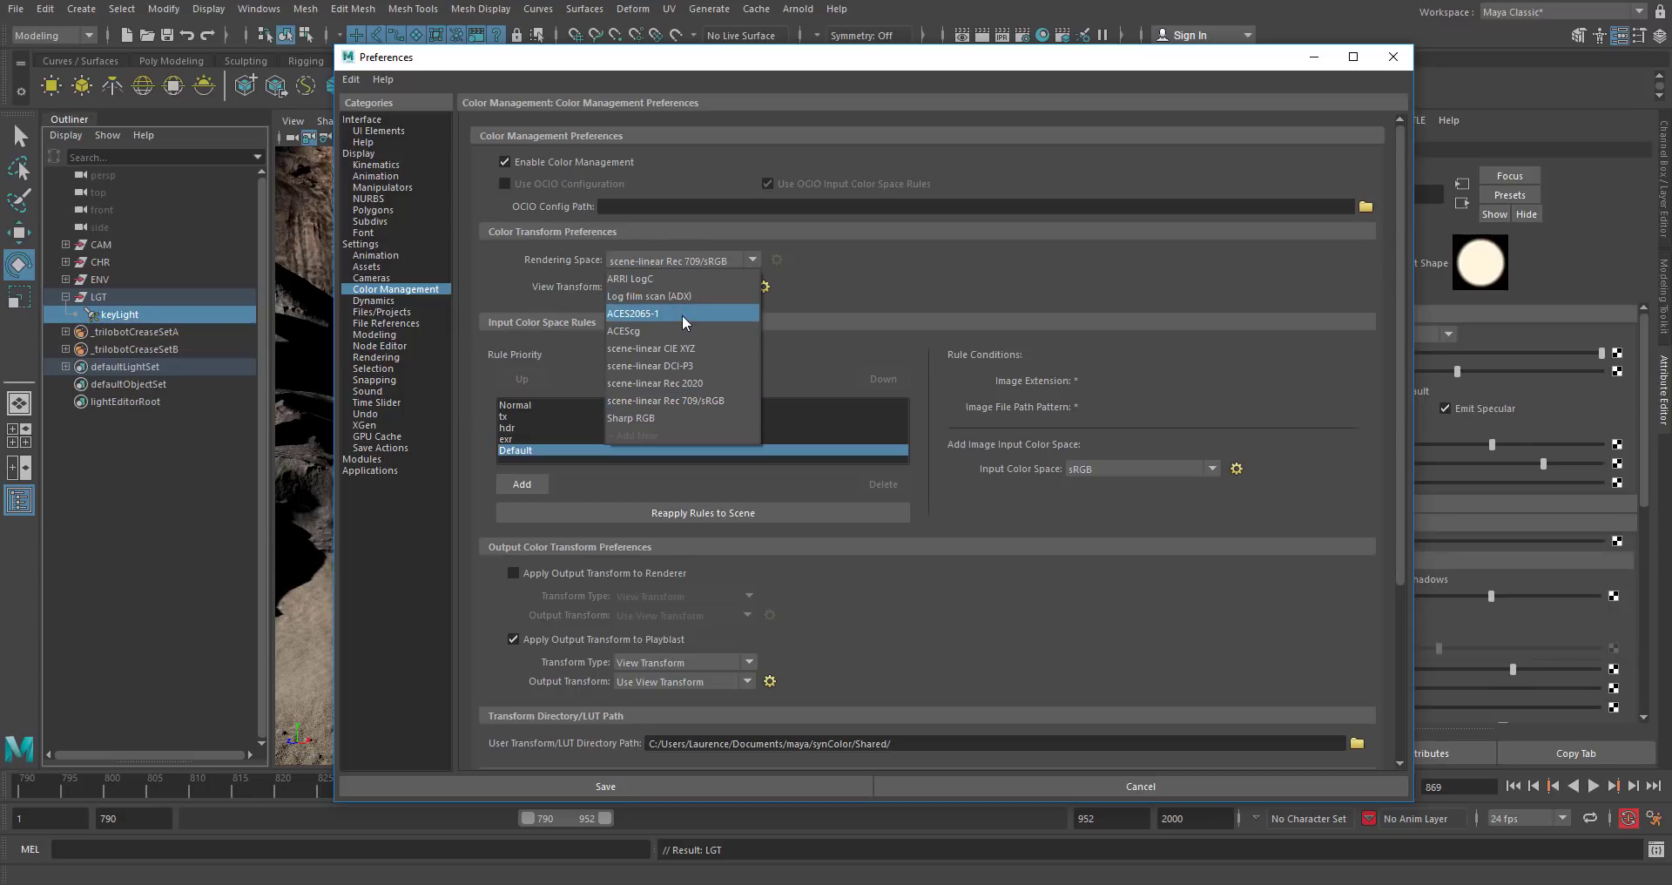
click(629, 331)
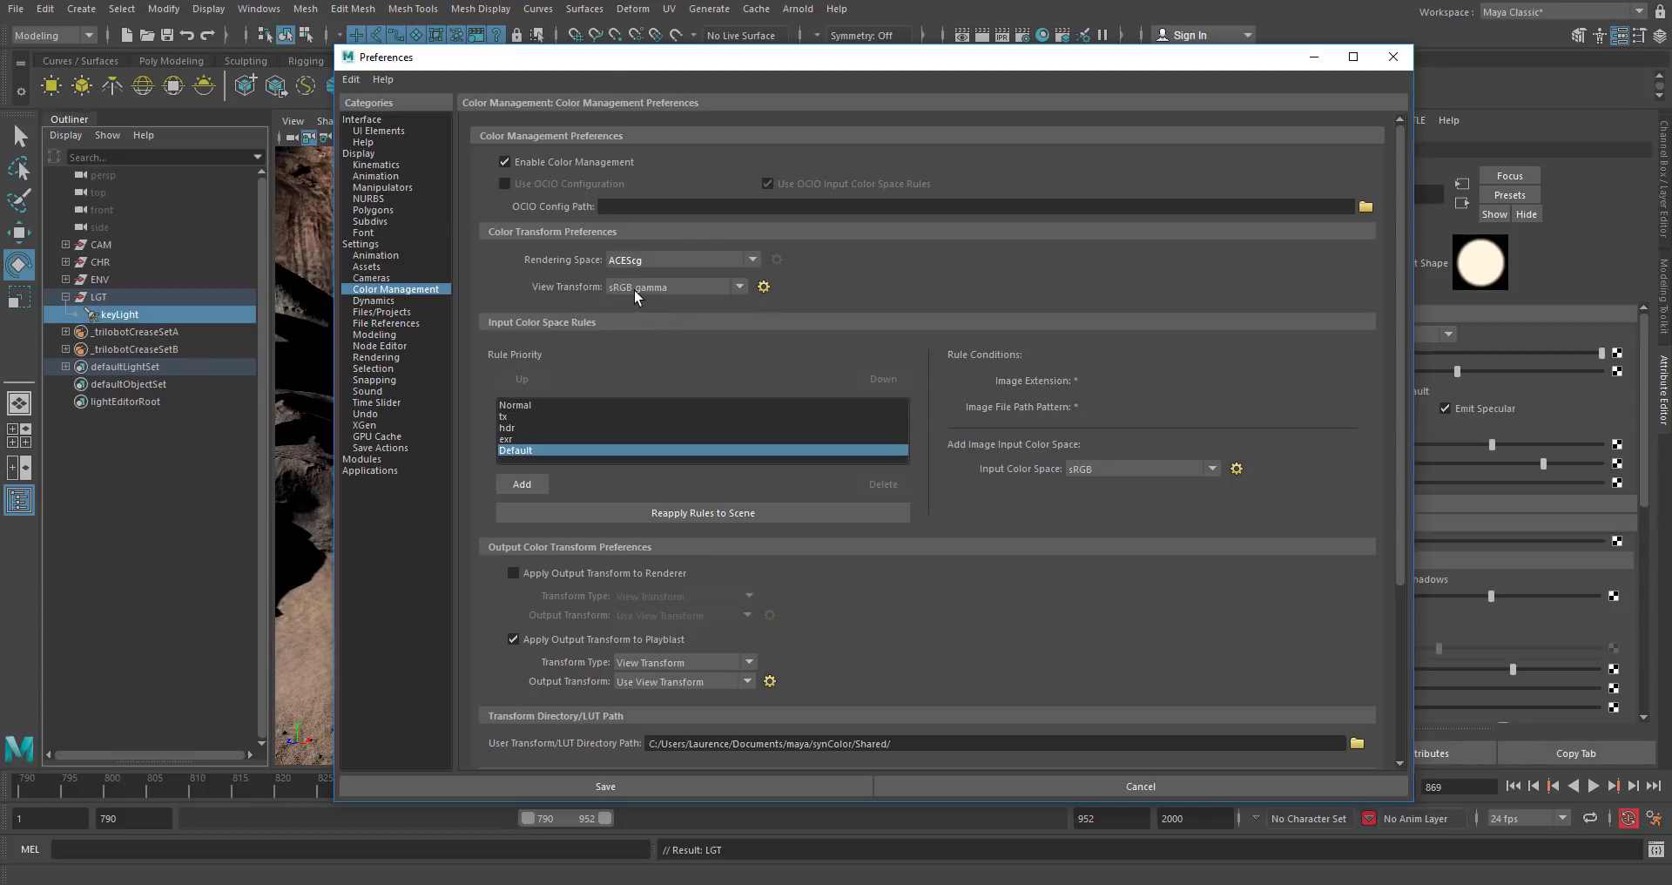
click(636, 290)
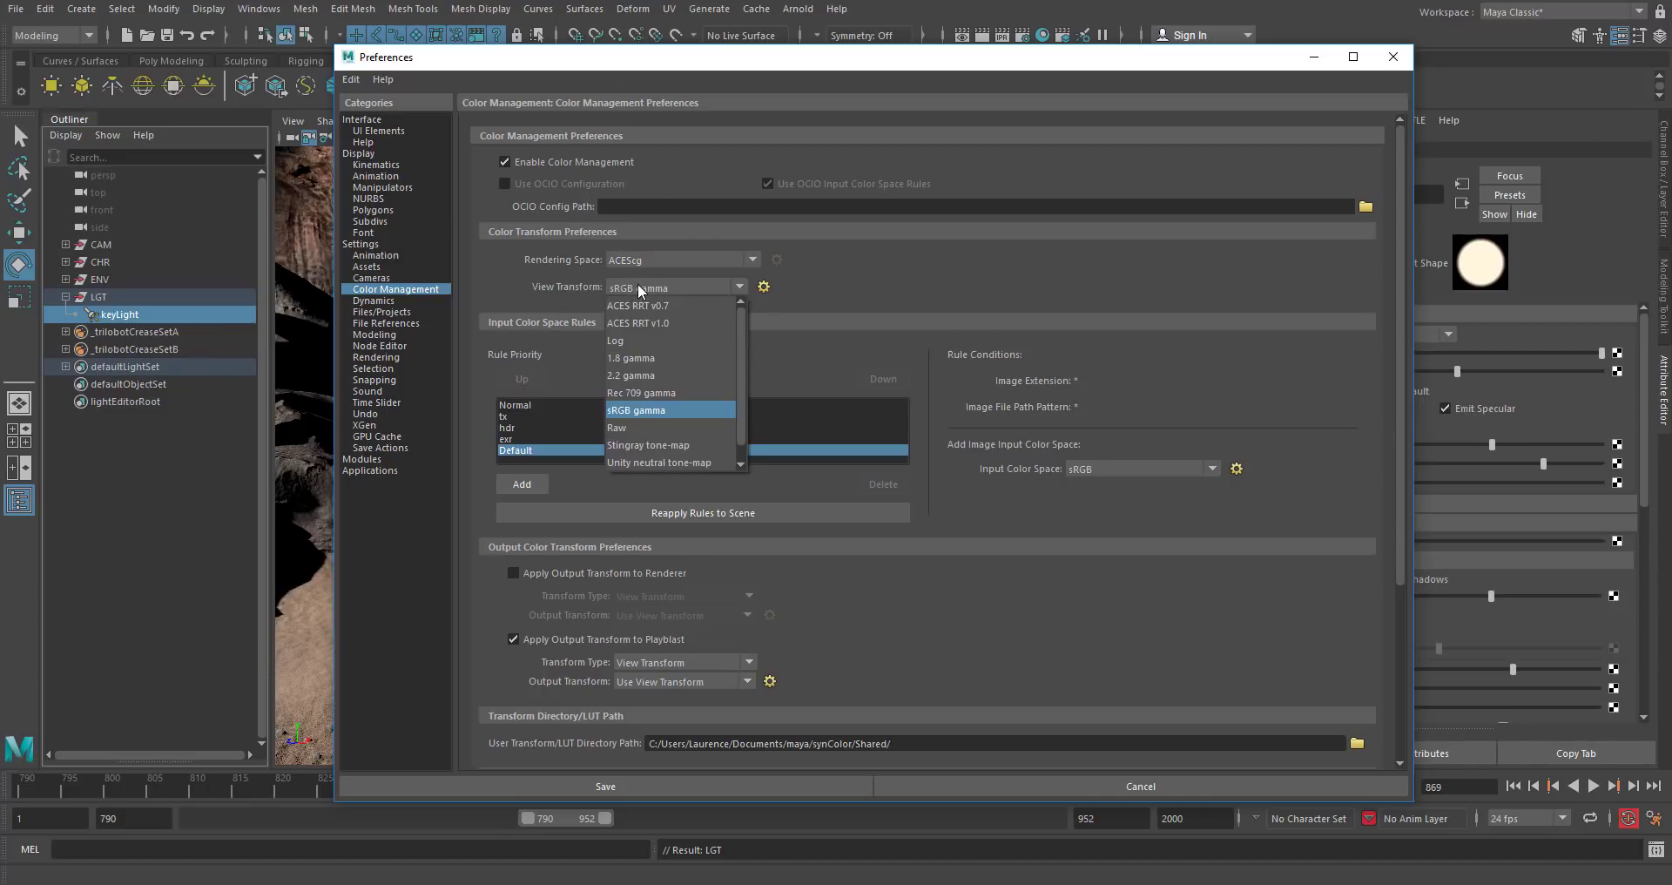
click(651, 322)
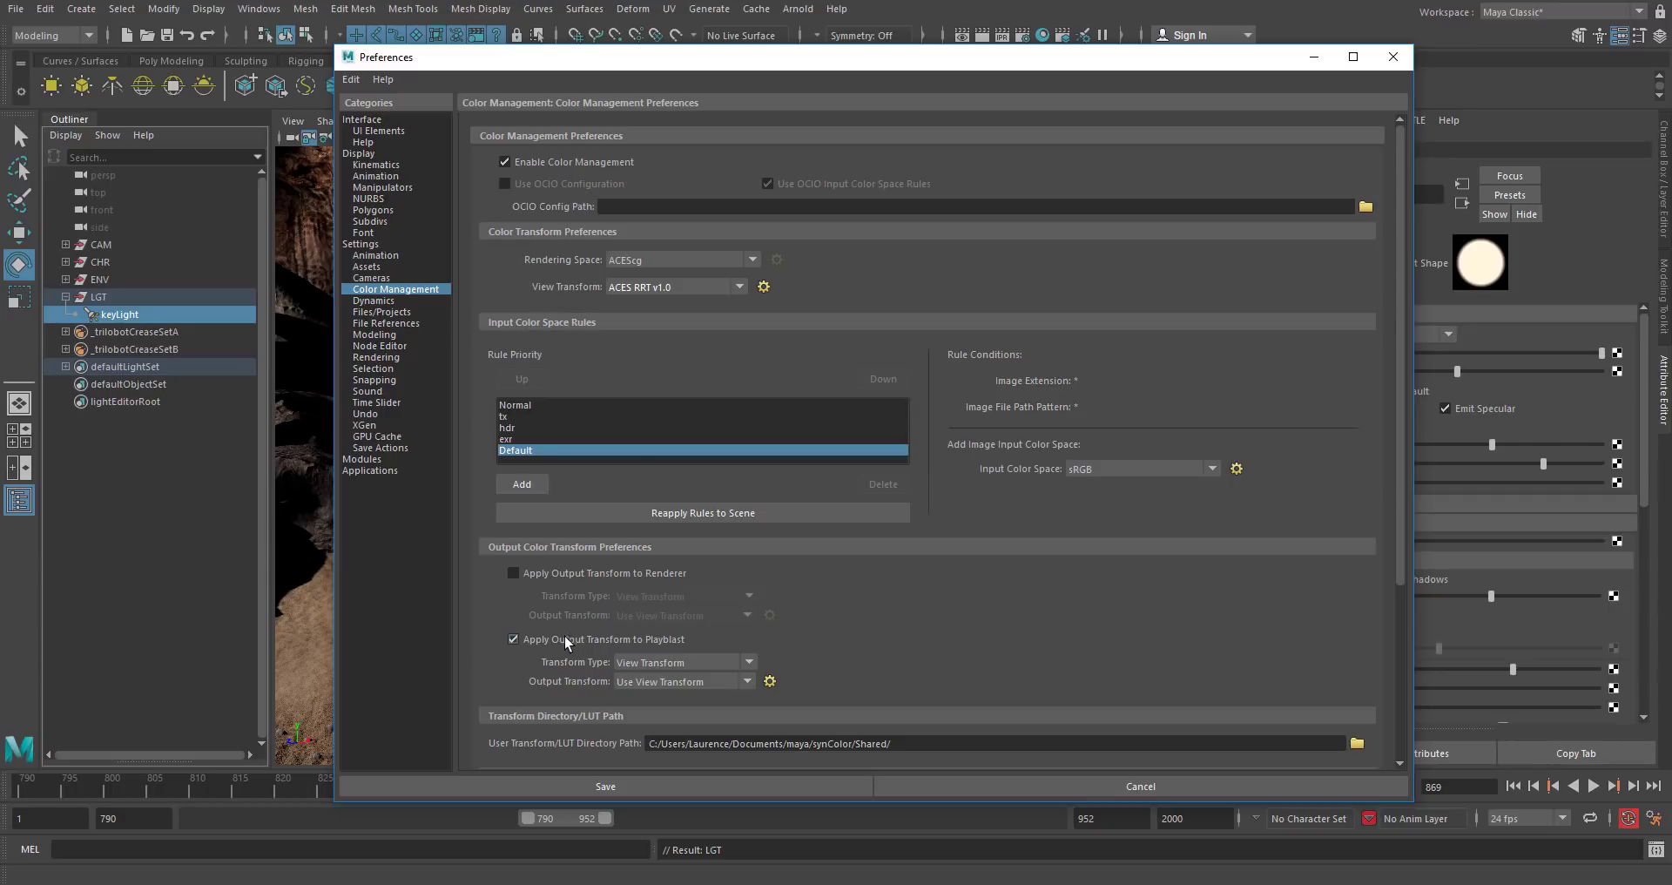
click(684, 786)
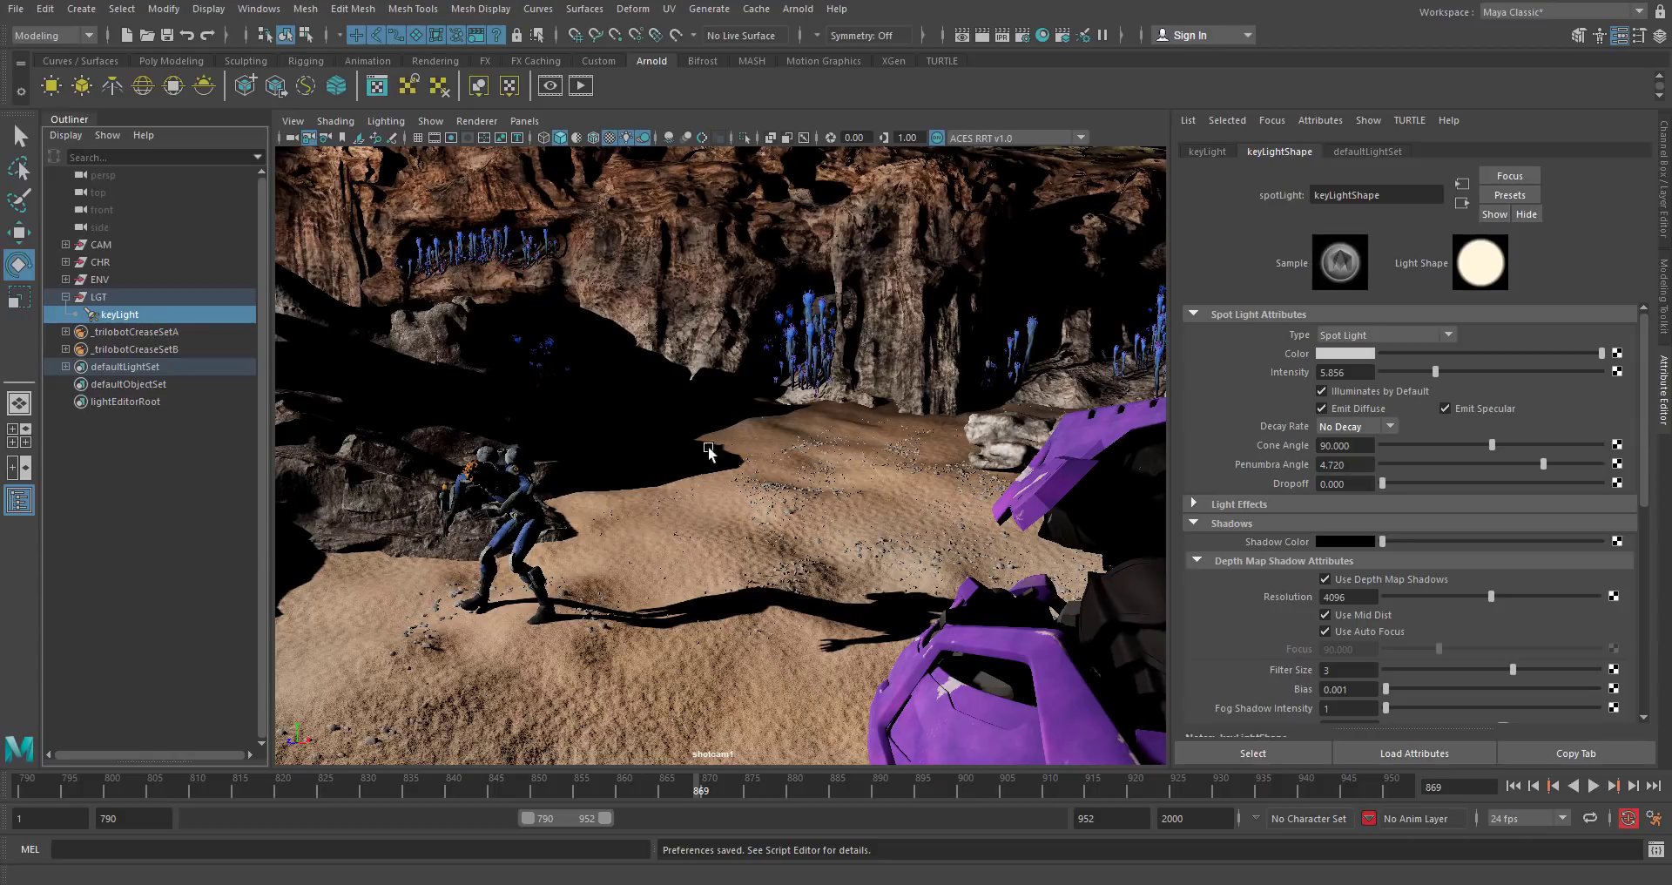
Check the rock formation reference in Photos again, return to Maya and create an Arnold skydome light.
key(alt+Tab)
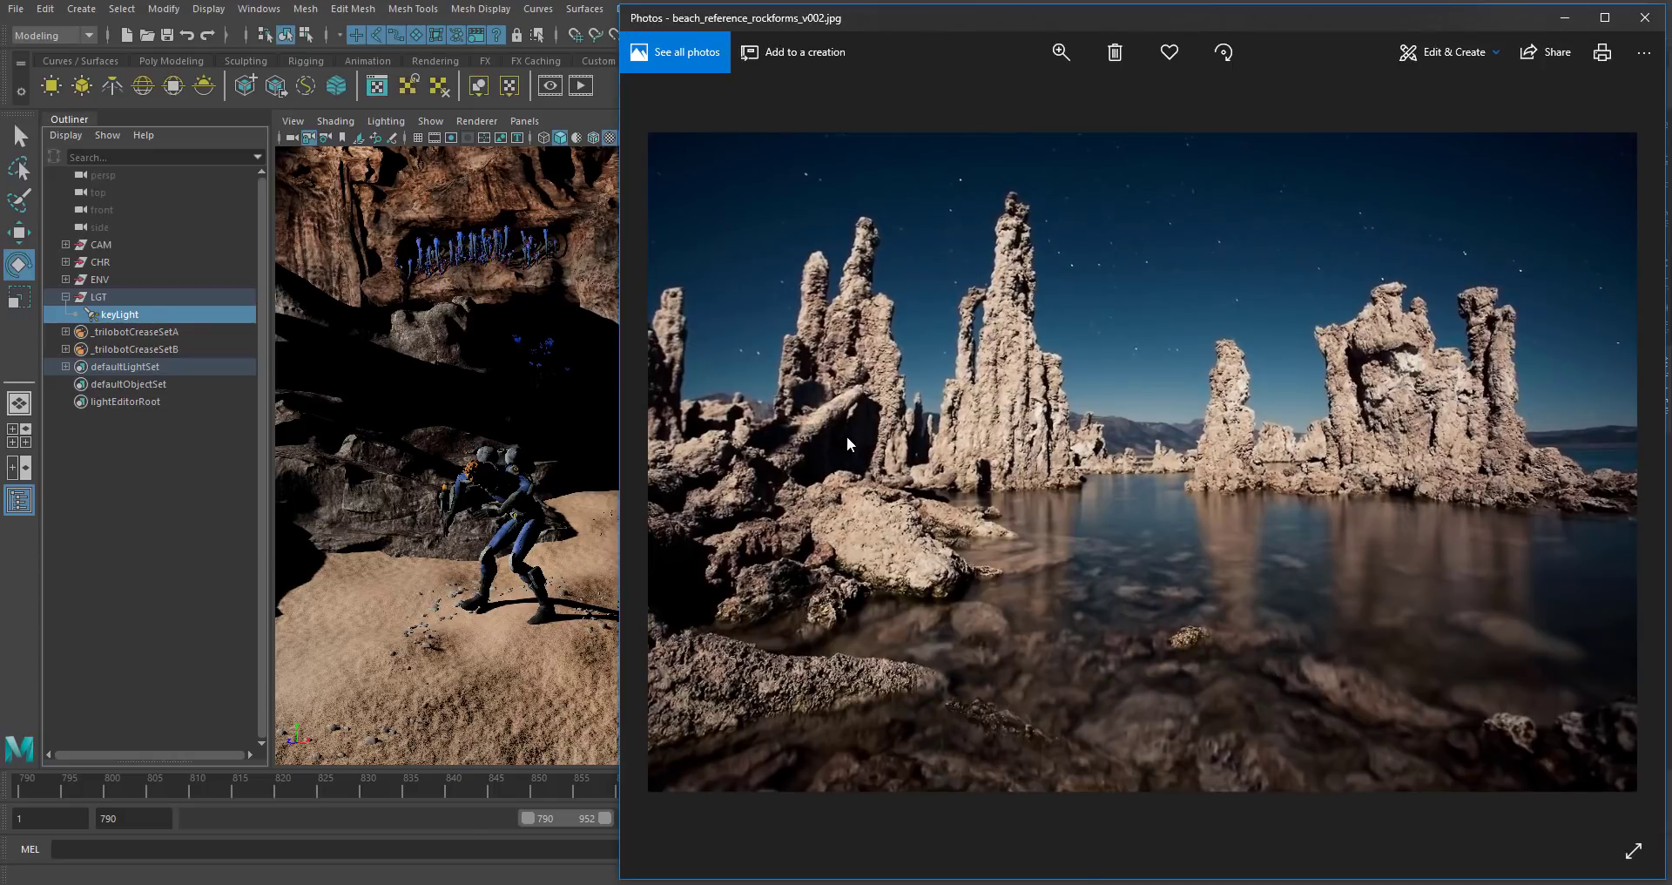
key(alt+Tab)
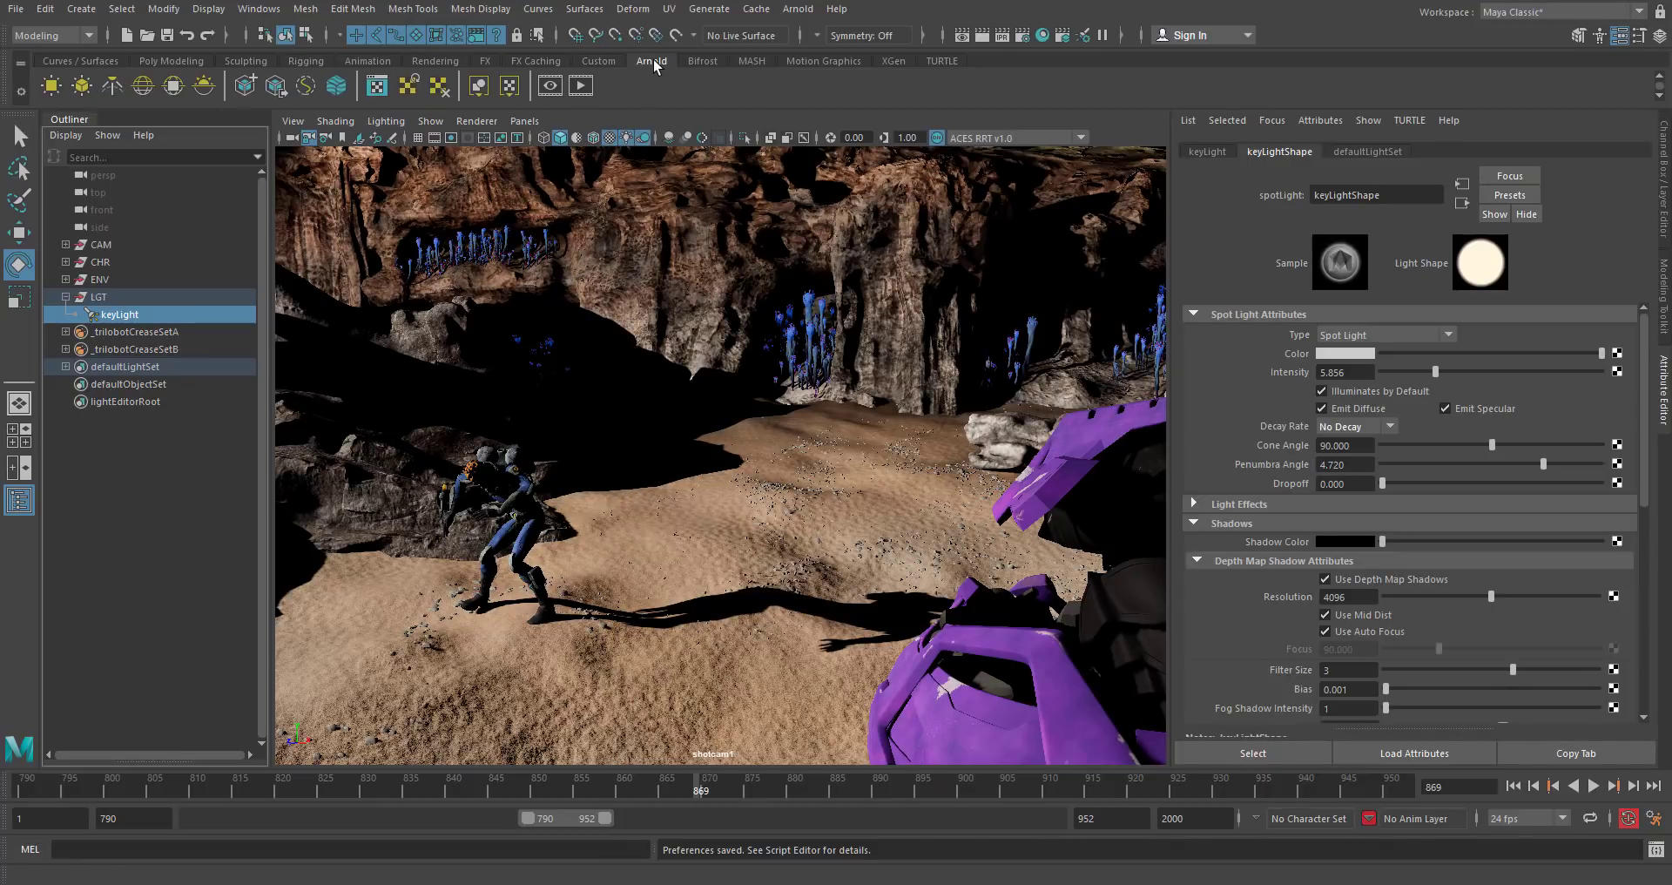
click(143, 94)
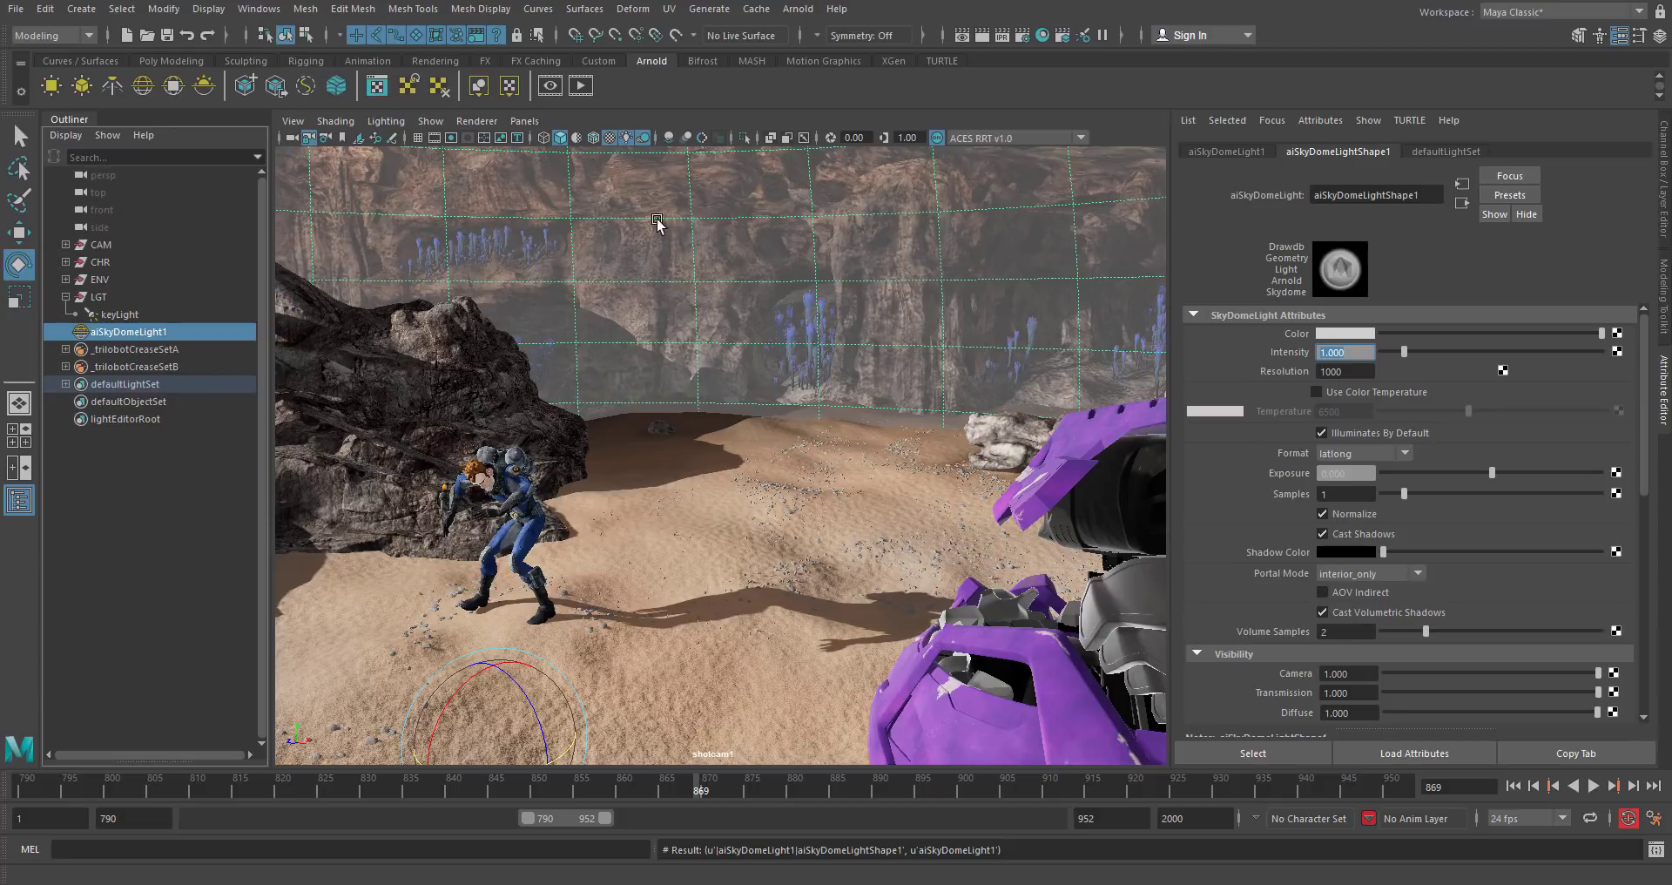
Switch to the perspective camera and scale the skydome light up until it encloses the whole beach environment.
click(525, 121)
mouse_move(601, 138)
click(791, 209)
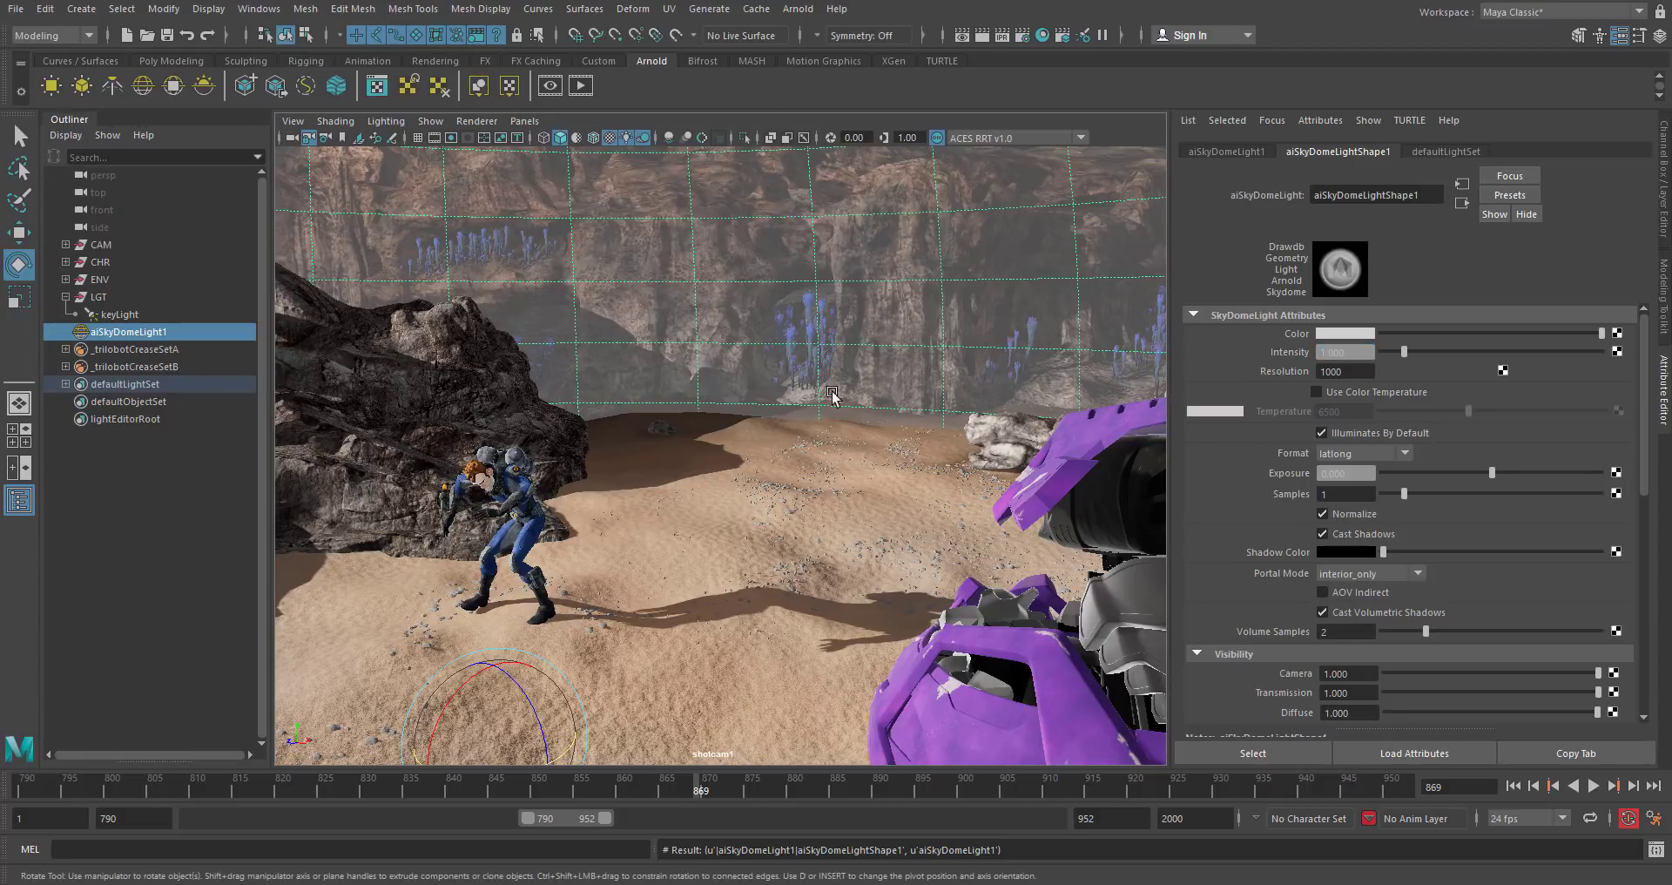
alt+right_drag(842, 436, 727, 496)
key(r)
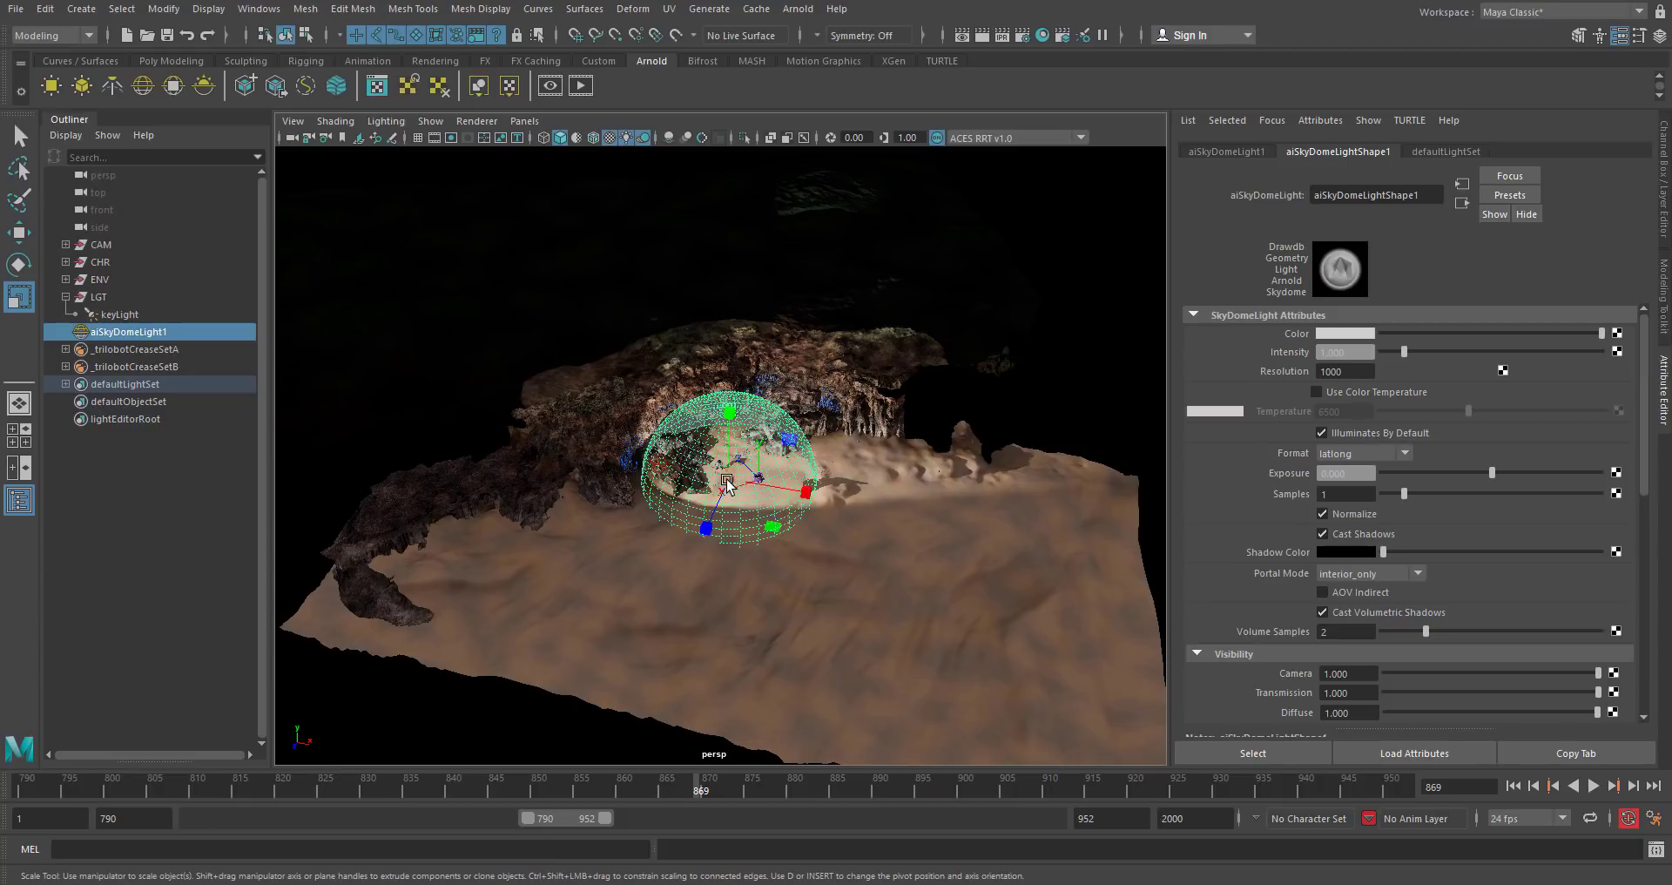
drag(731, 478, 755, 453)
alt+right_drag(755, 453, 901, 481)
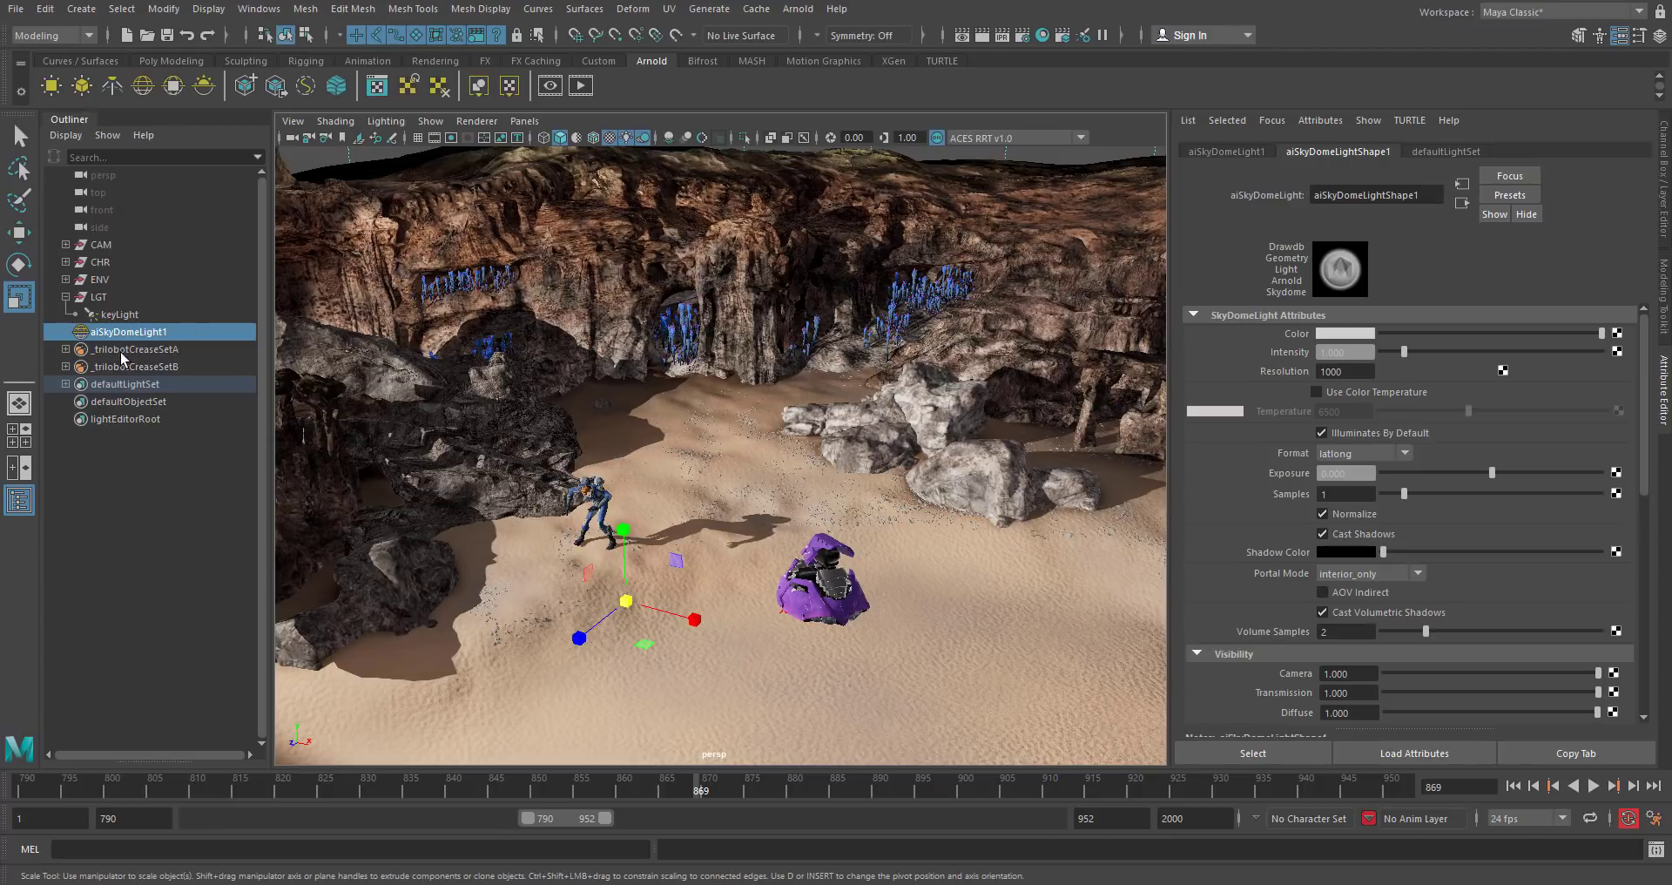
Parent the skydome light under the LGT group and hide the key light.
middle_drag(123, 340, 100, 297)
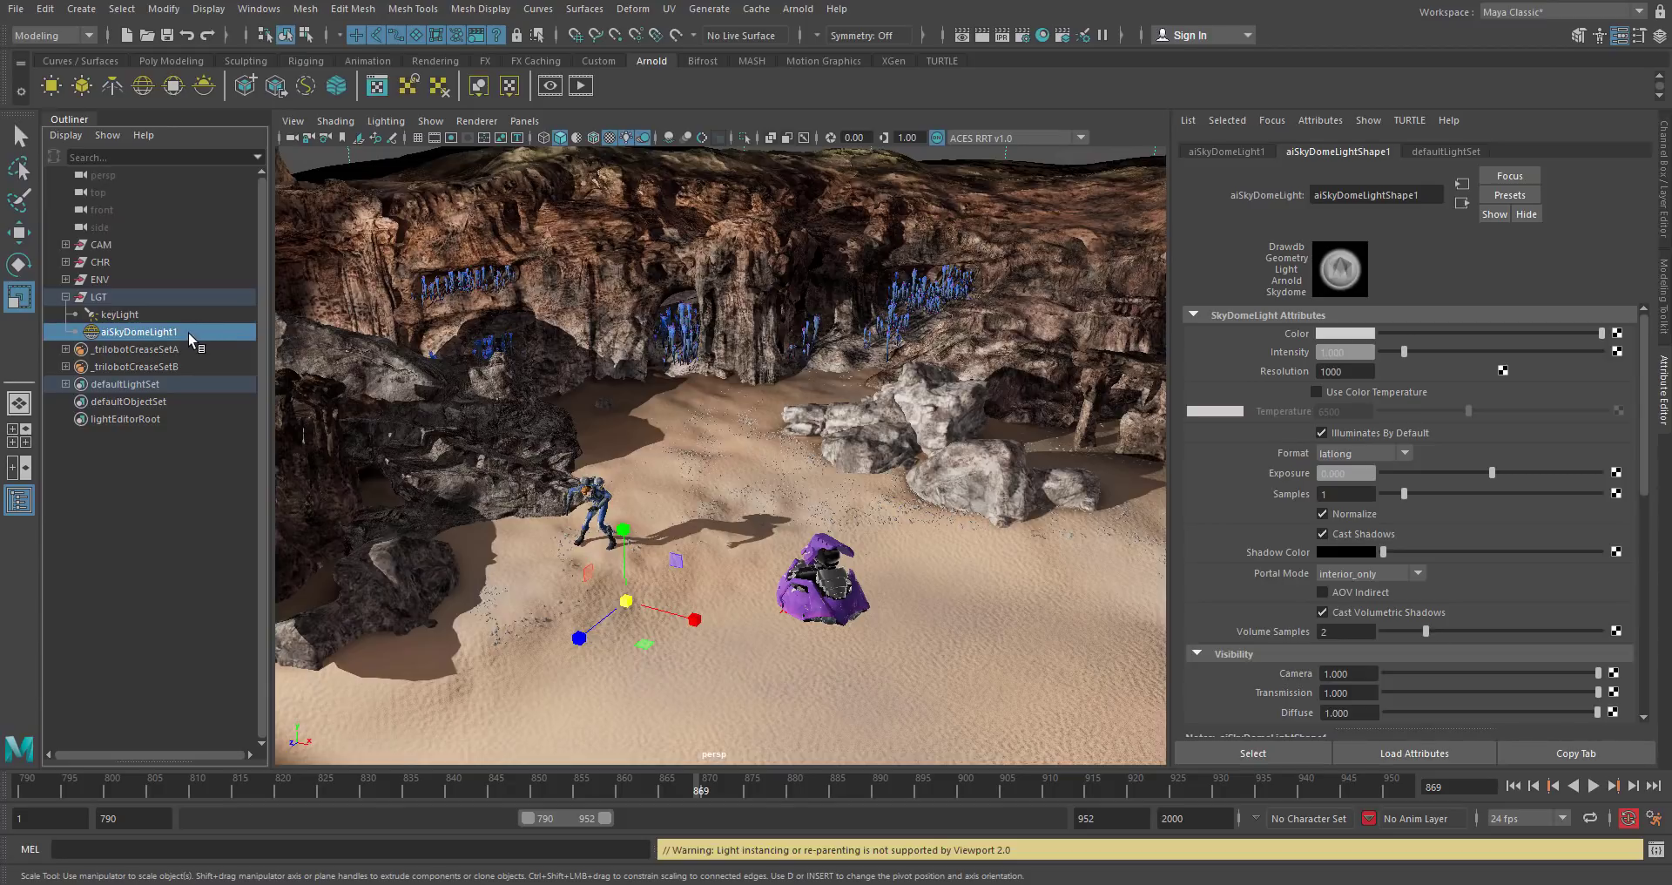
alt+drag(856, 407, 870, 427)
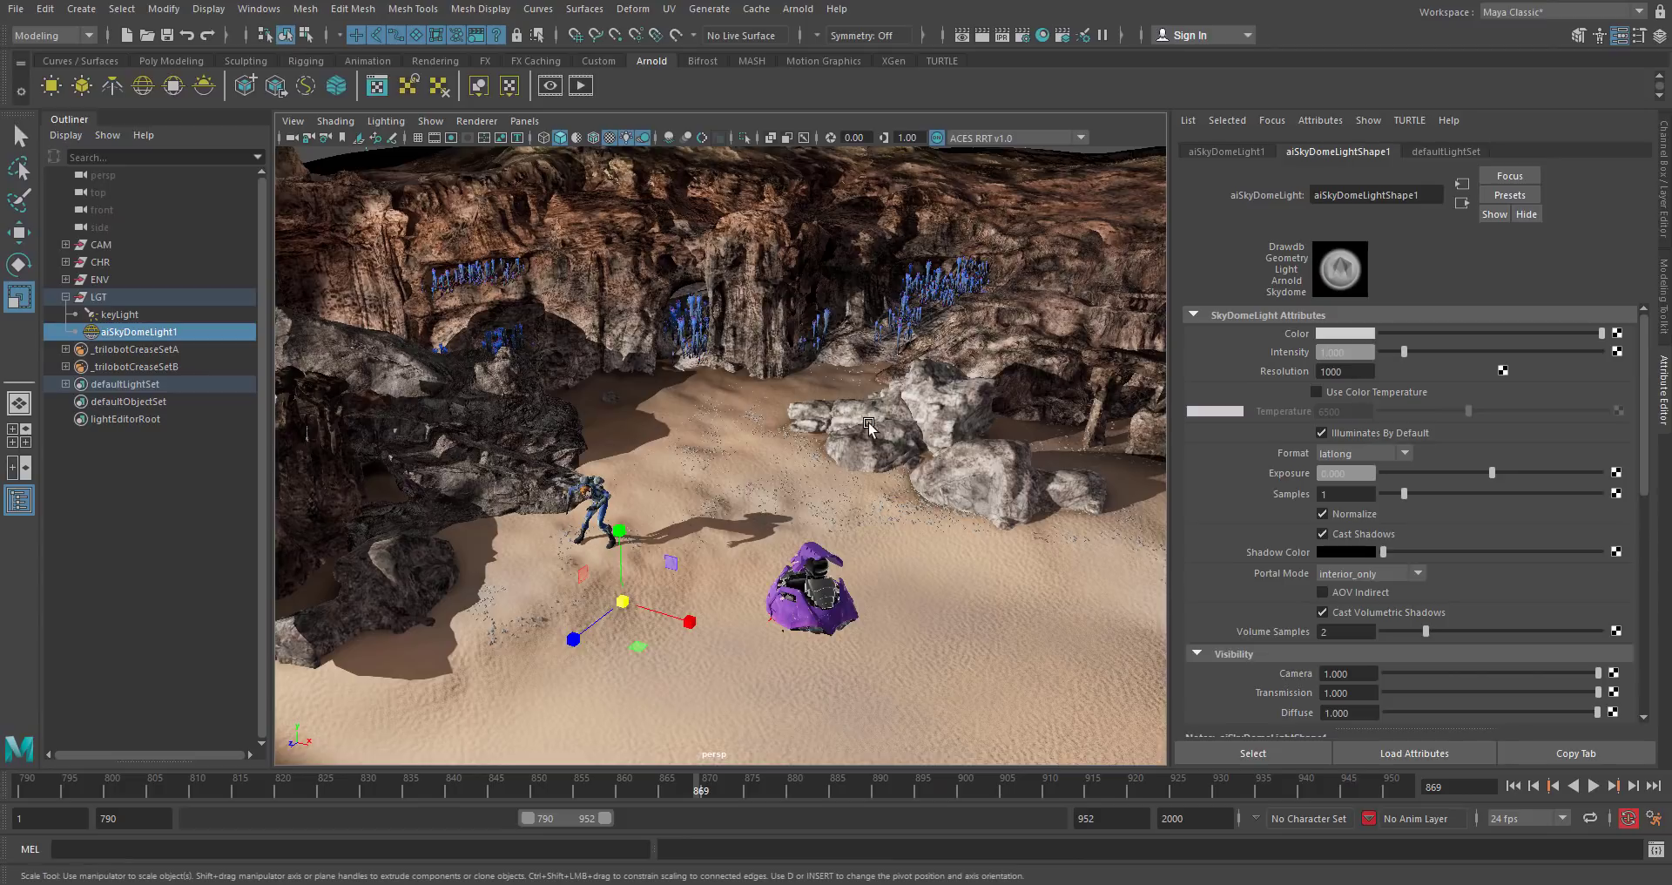
click(132, 309)
key(ctrl+h)
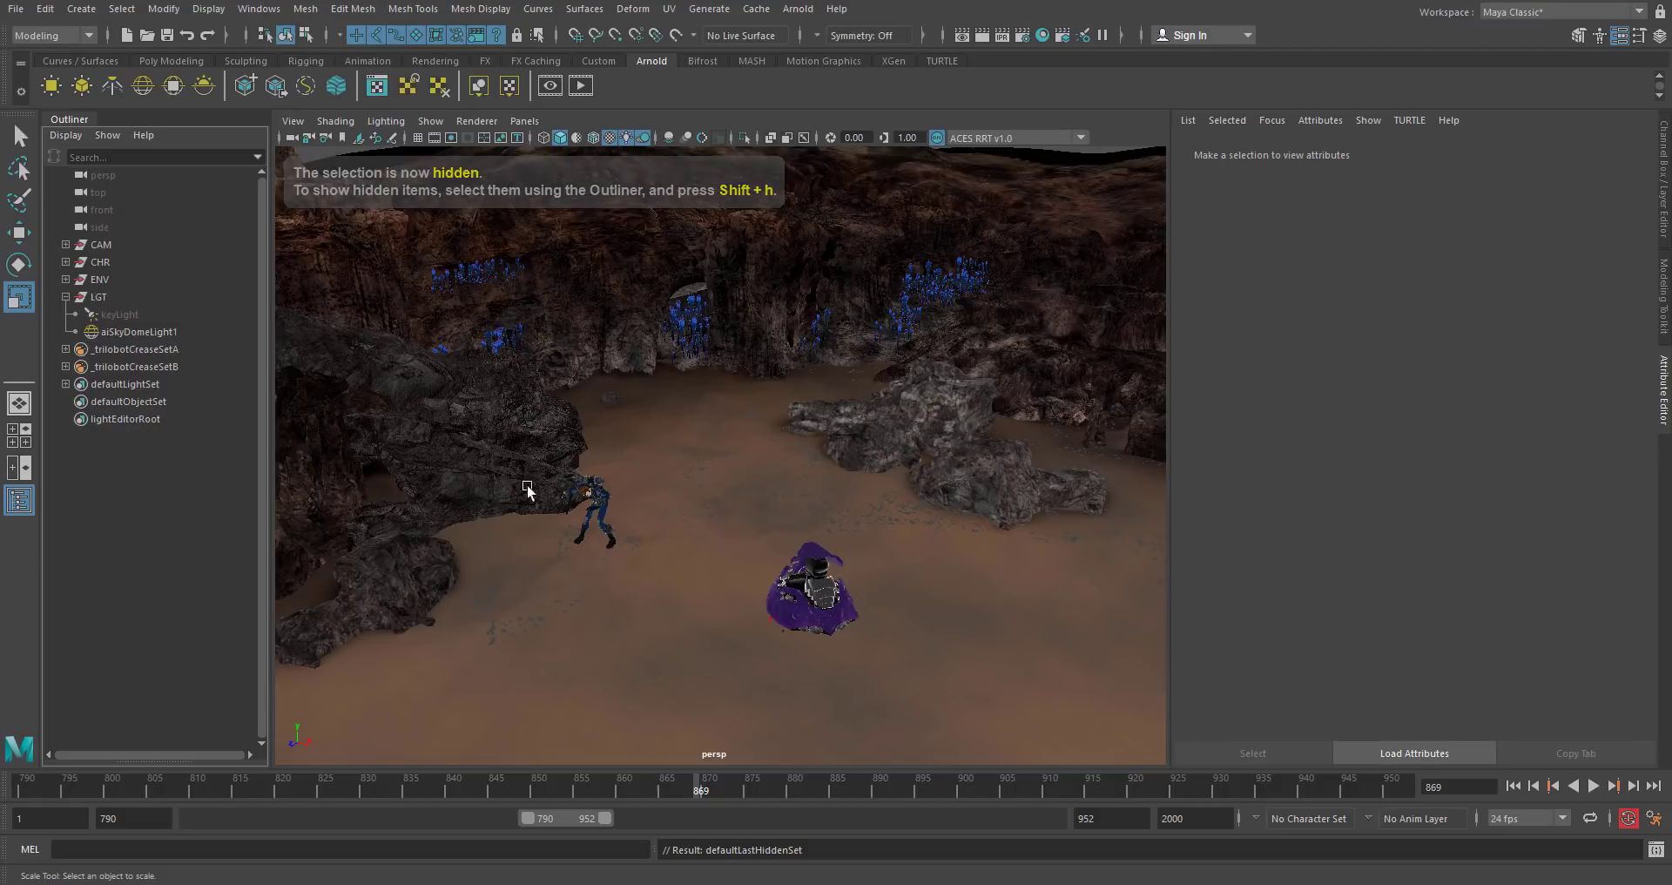
Connect a File texture to the skydome light's color and load DryLakeBed_reduced.hdr as its image.
click(129, 331)
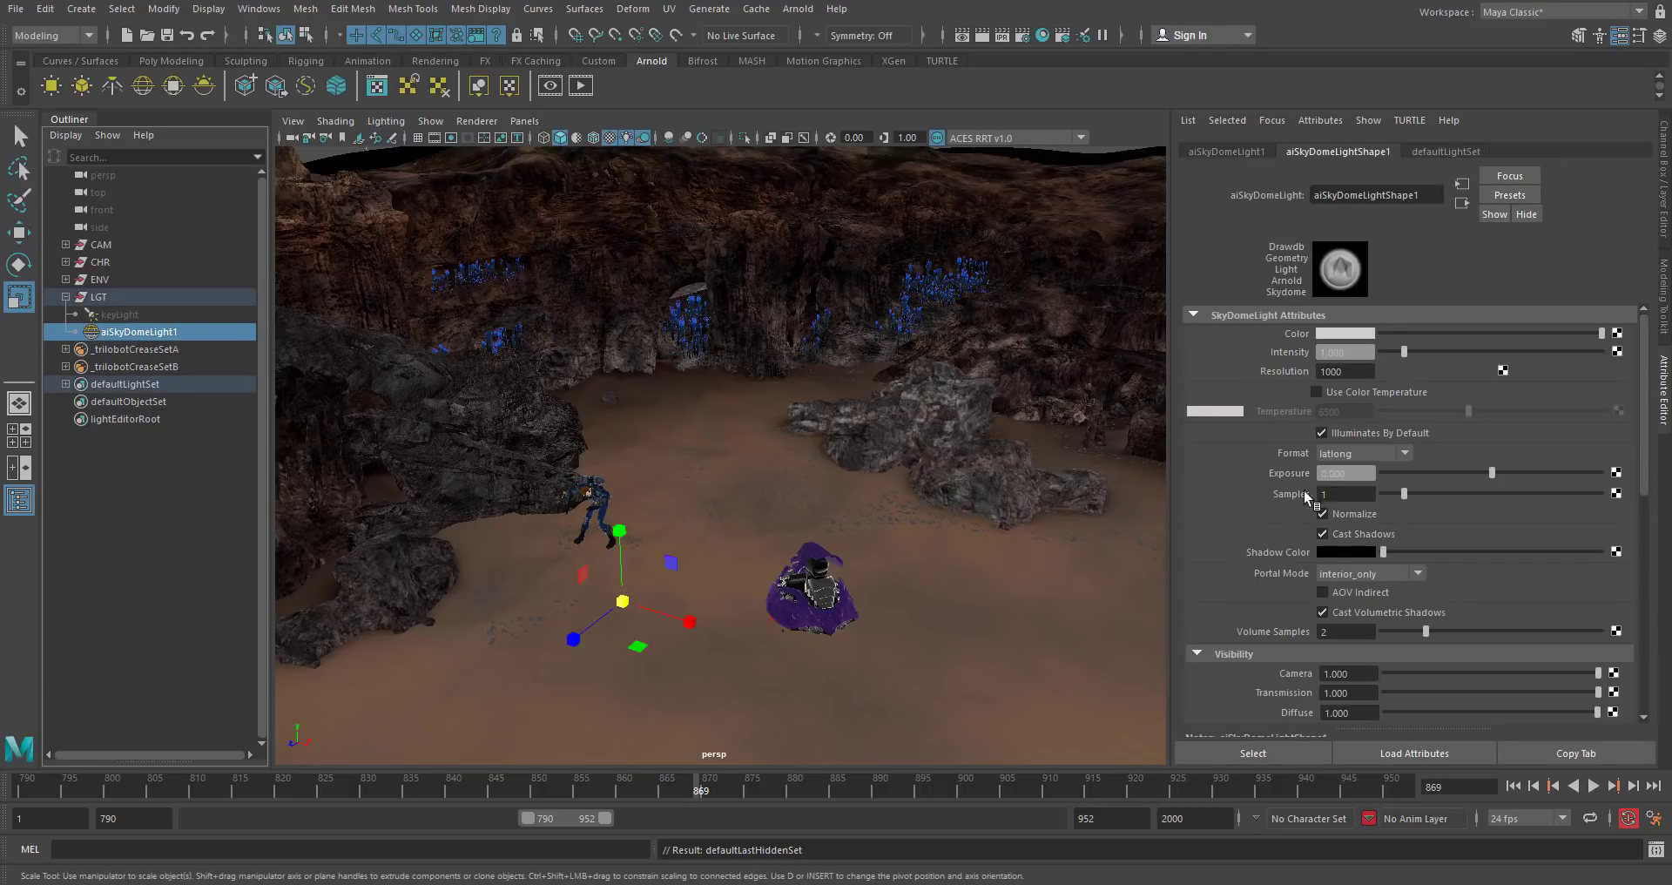
click(1616, 334)
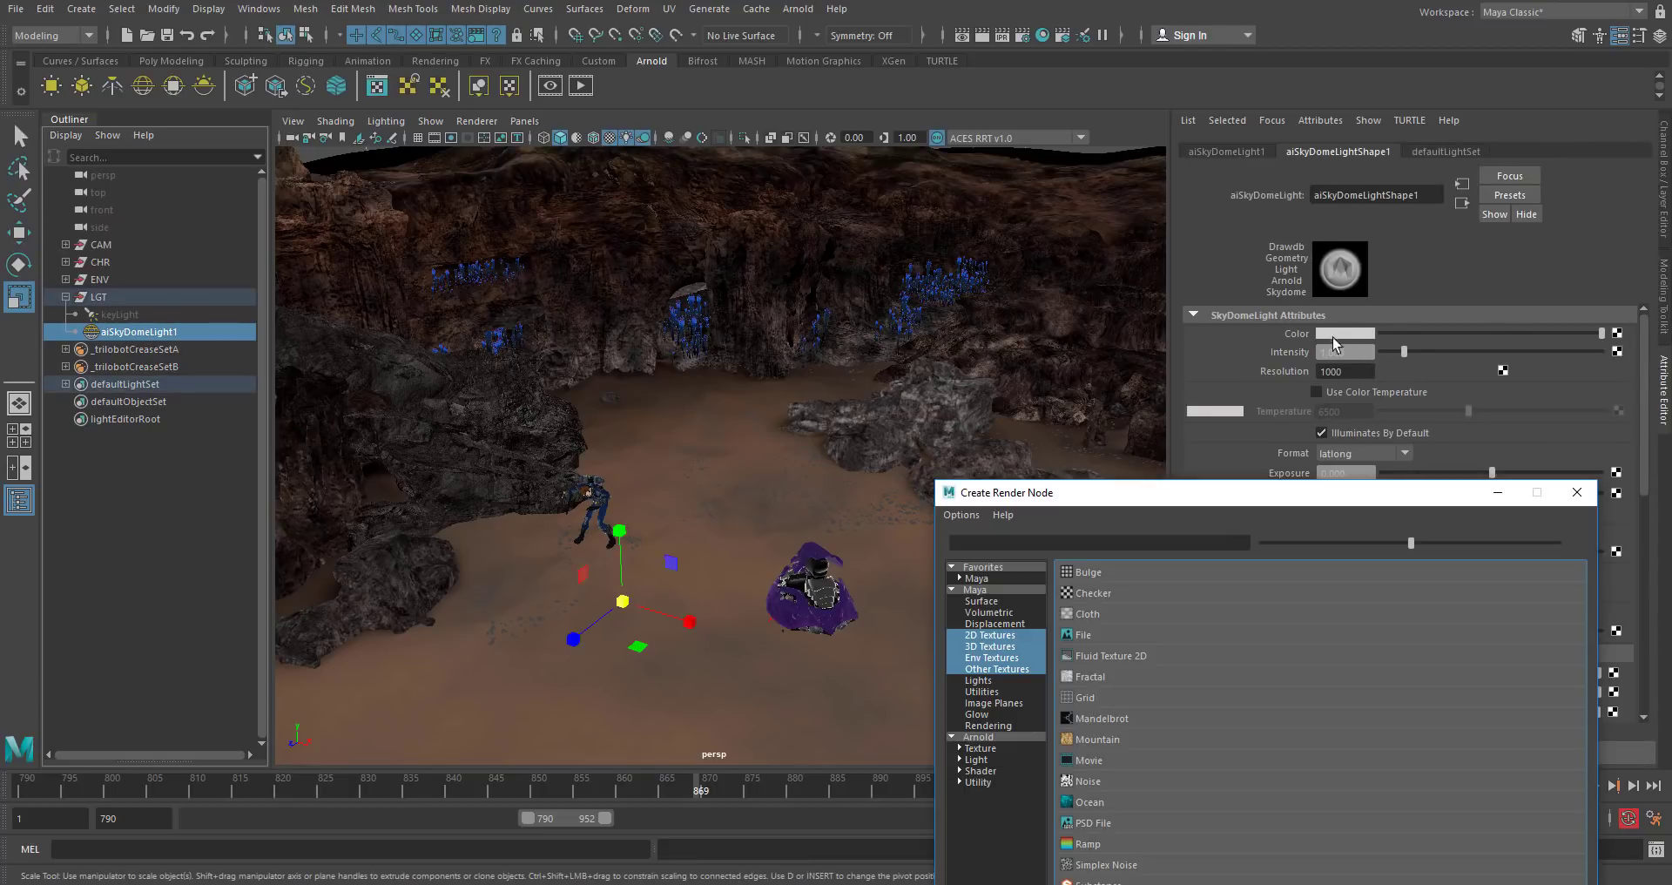
drag(1180, 496, 986, 312)
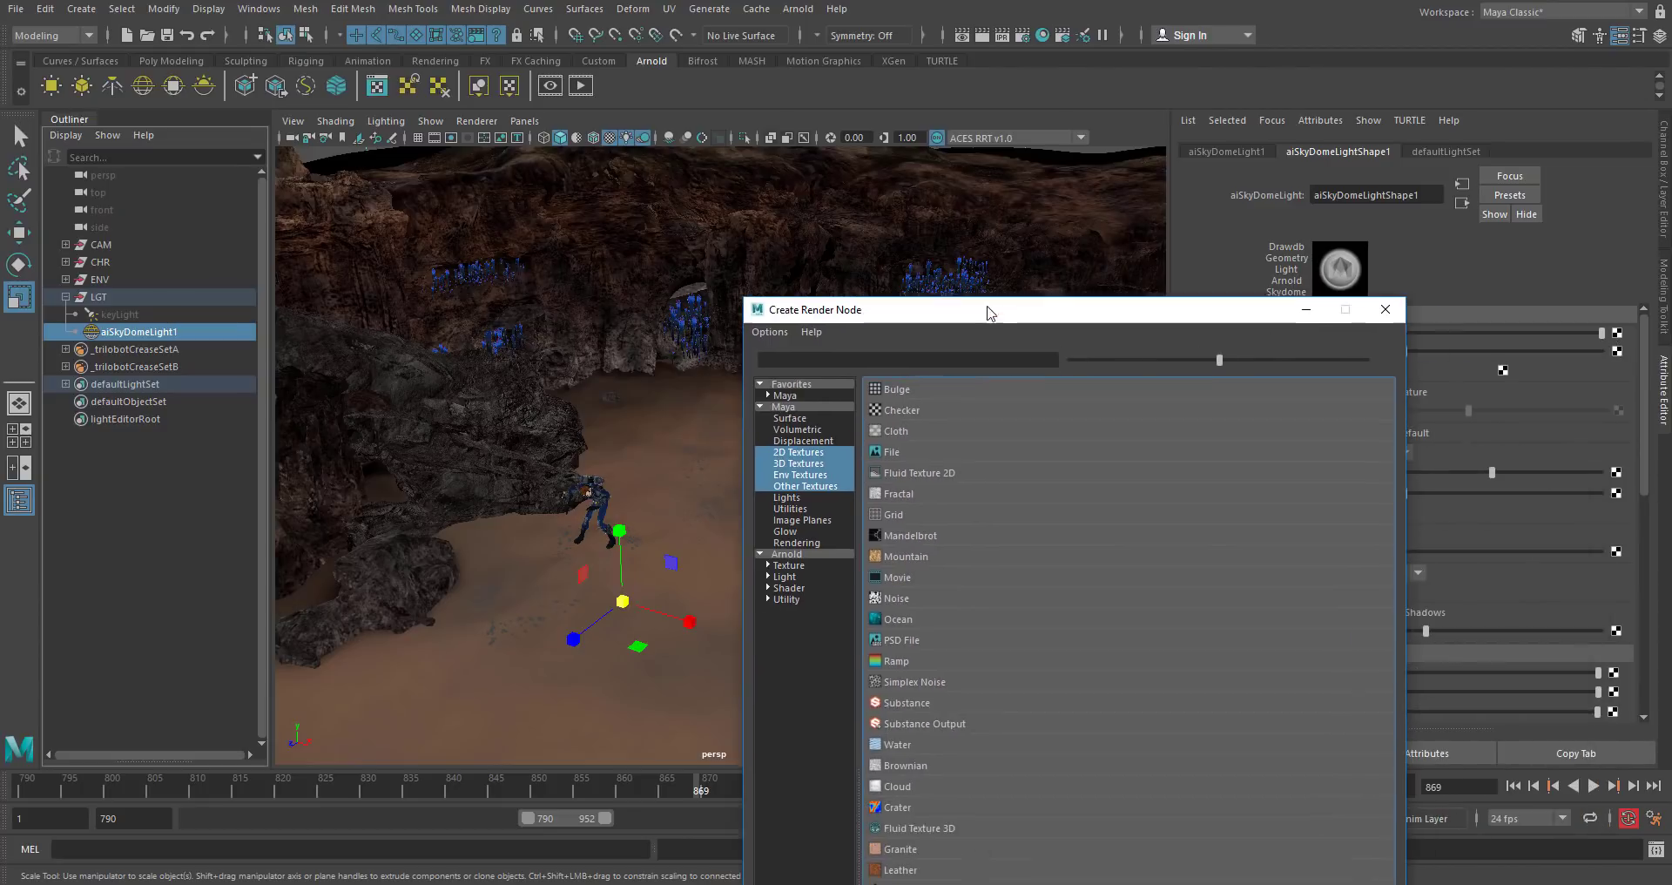
click(887, 450)
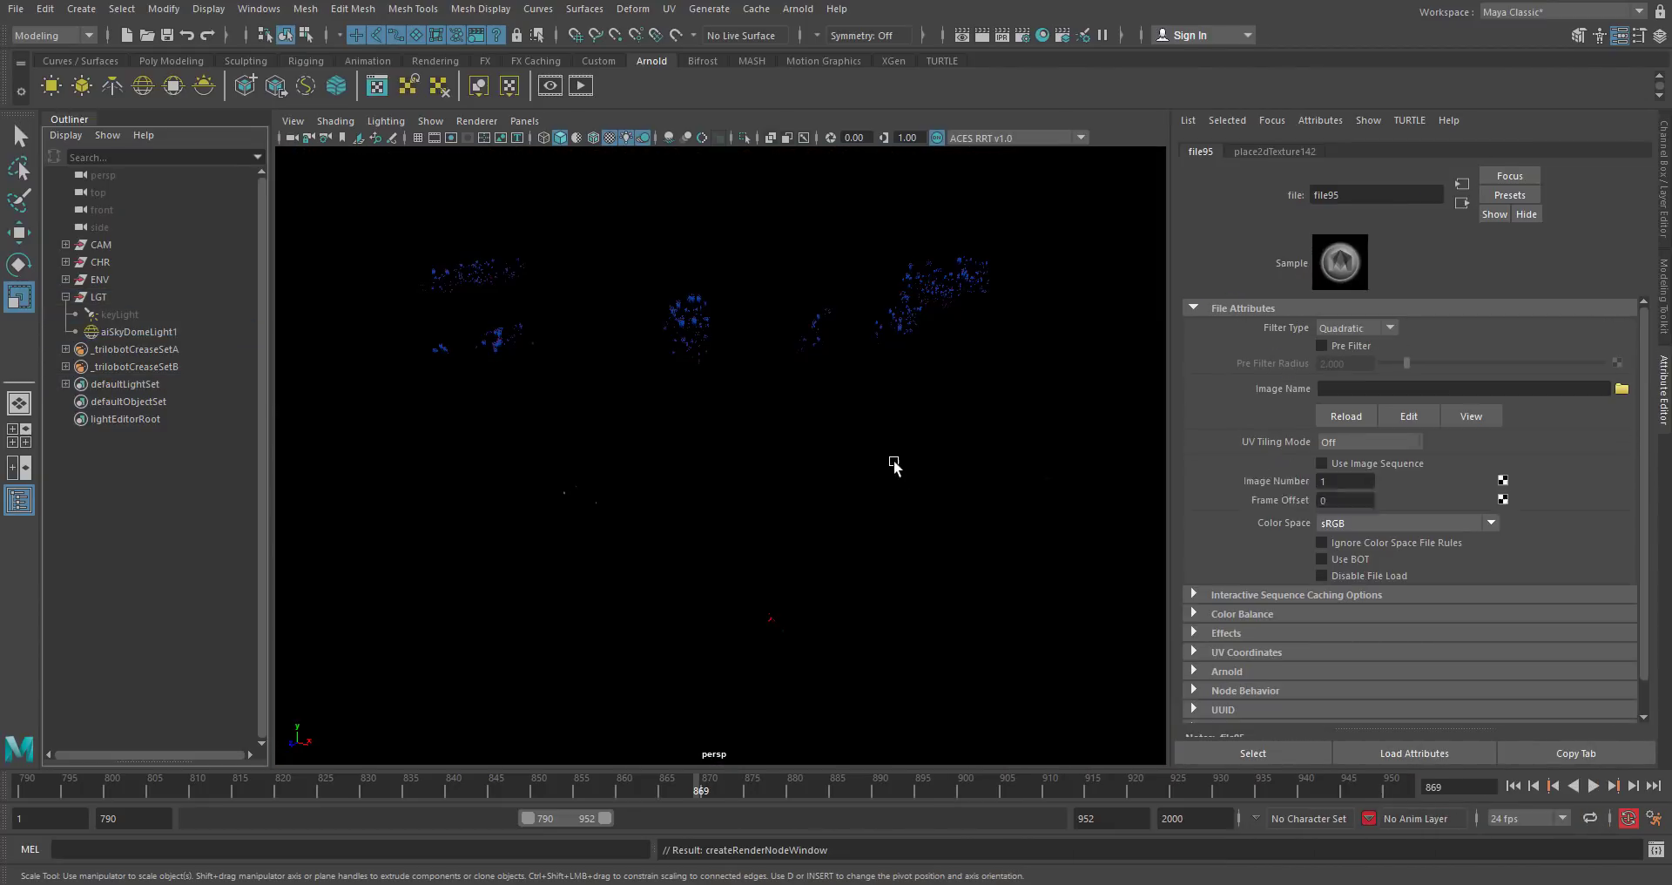
click(1620, 389)
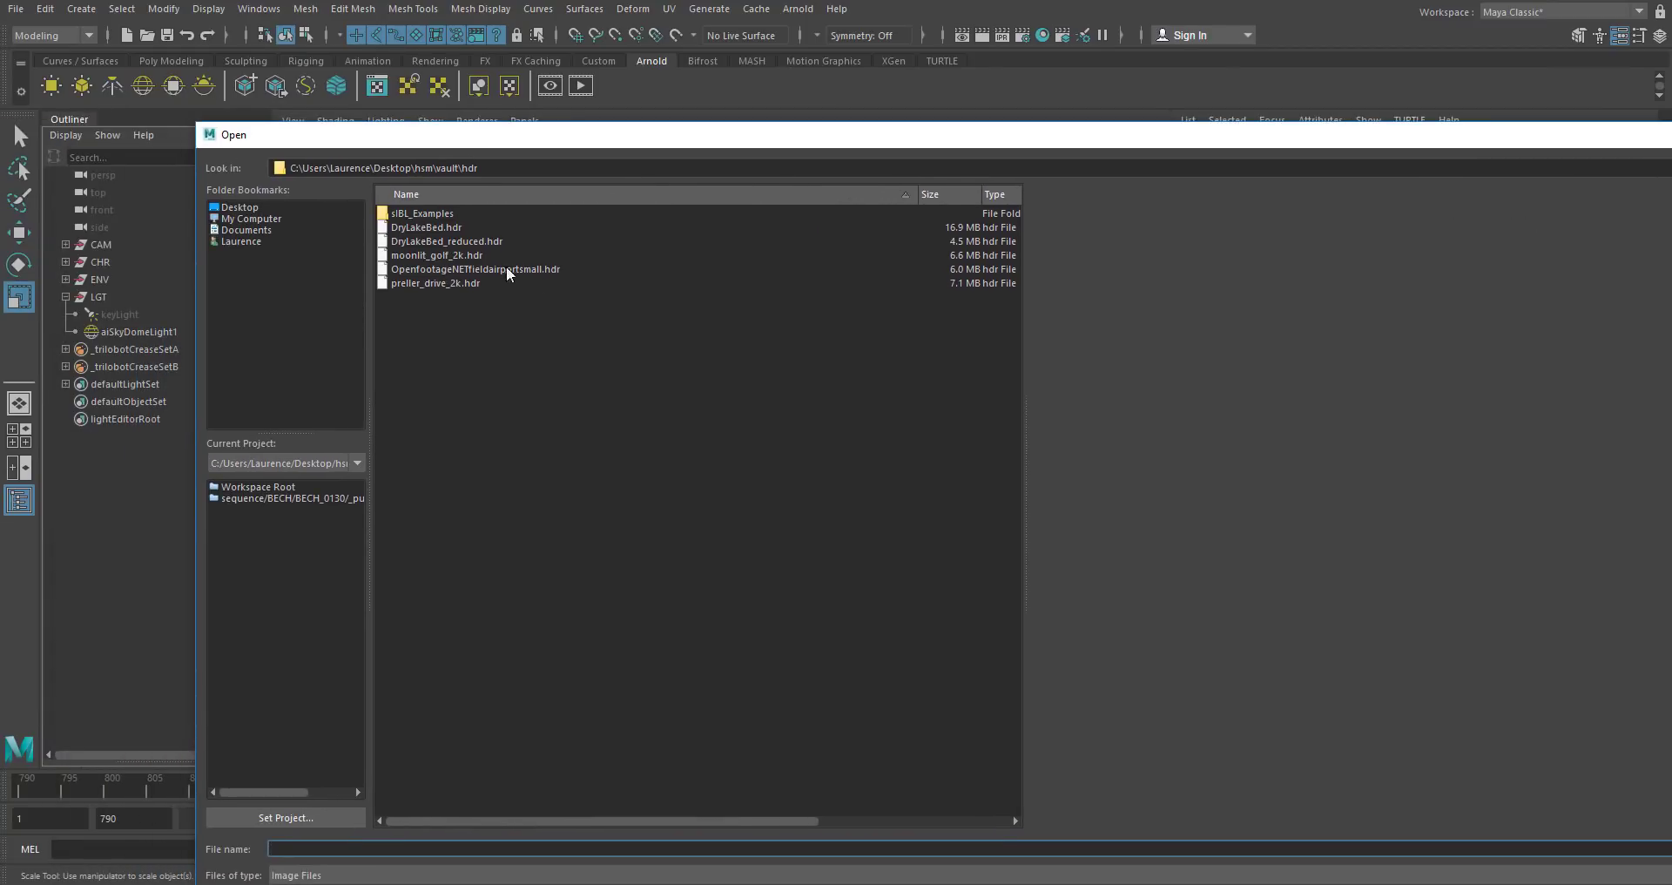
click(461, 240)
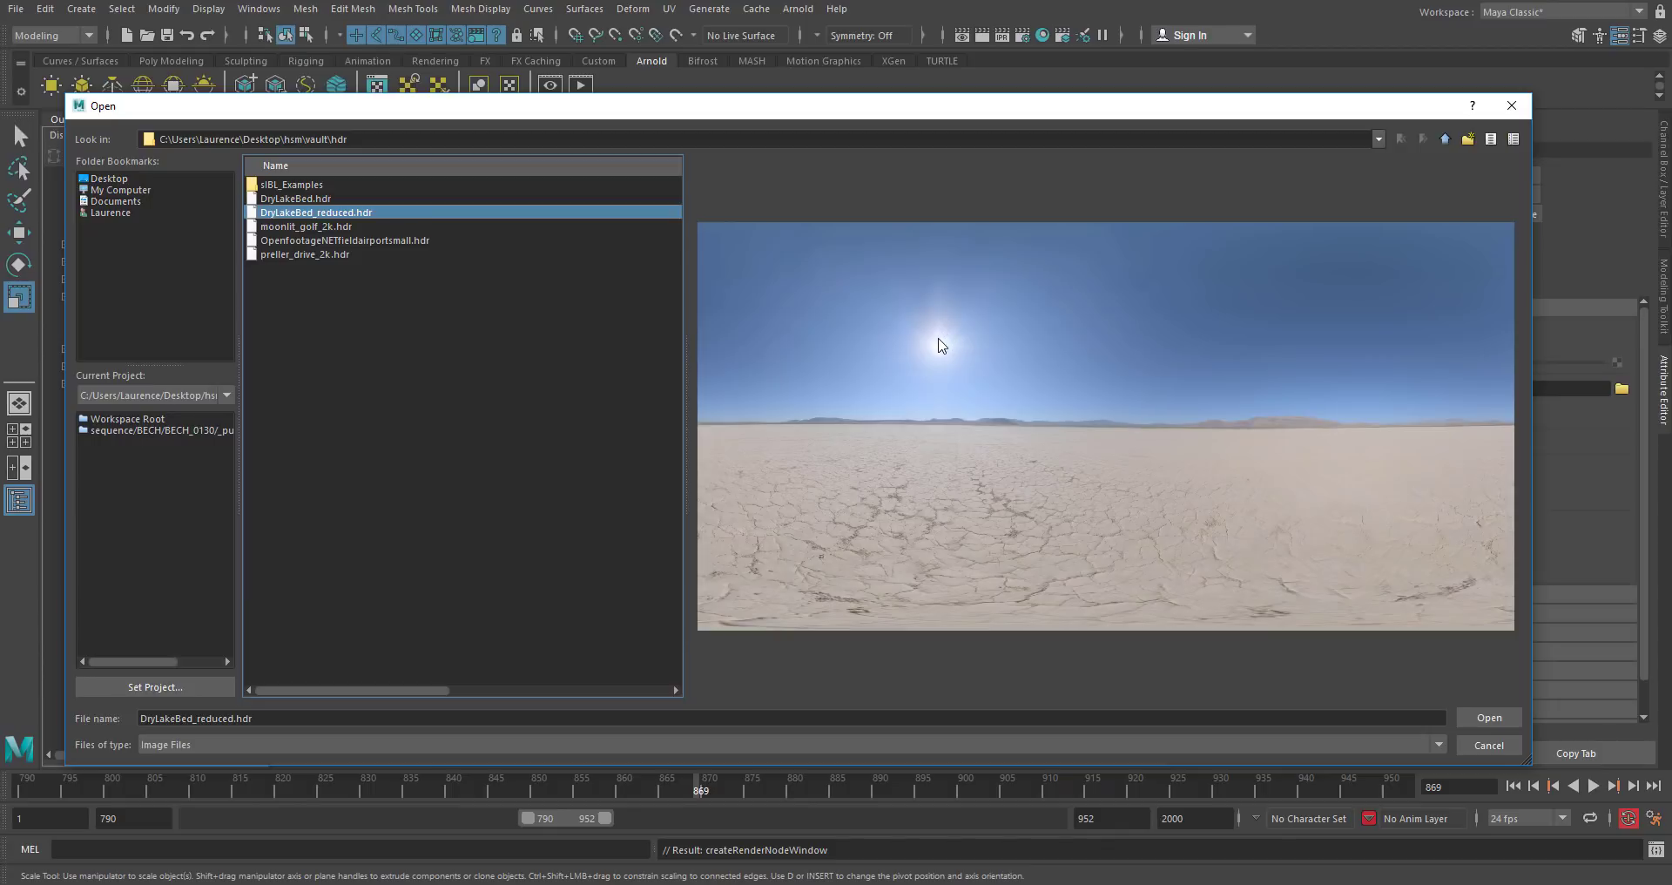
click(1487, 719)
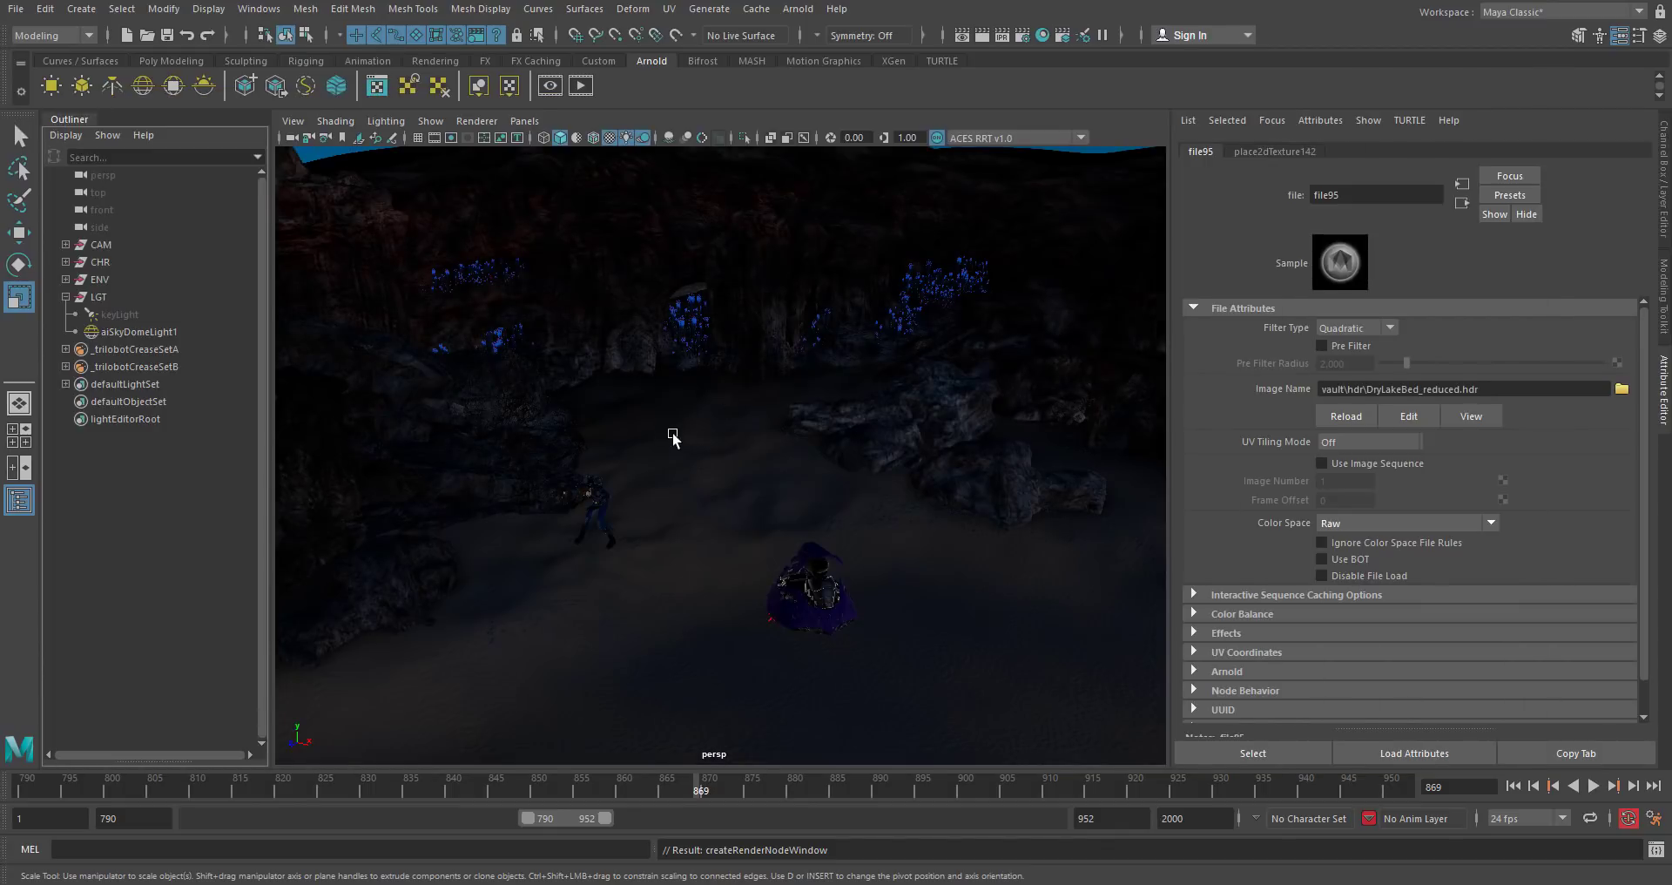
Rotate the skydome light to about 134 degrees around Y and raise its intensity to about 4.4.
click(186, 334)
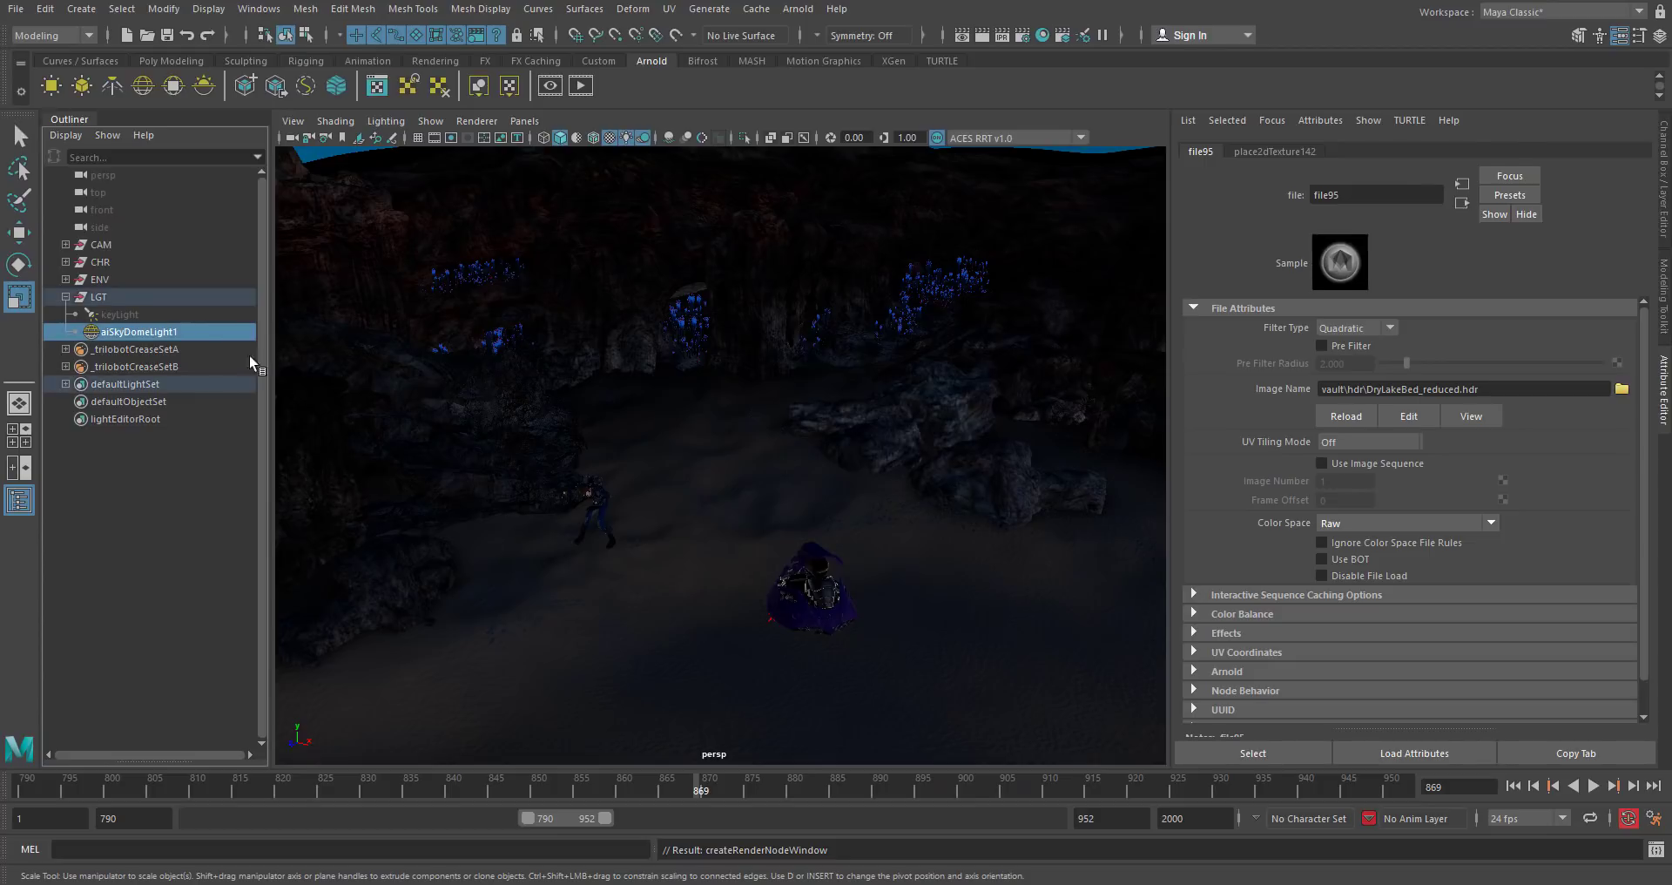
drag(1408, 352, 1442, 359)
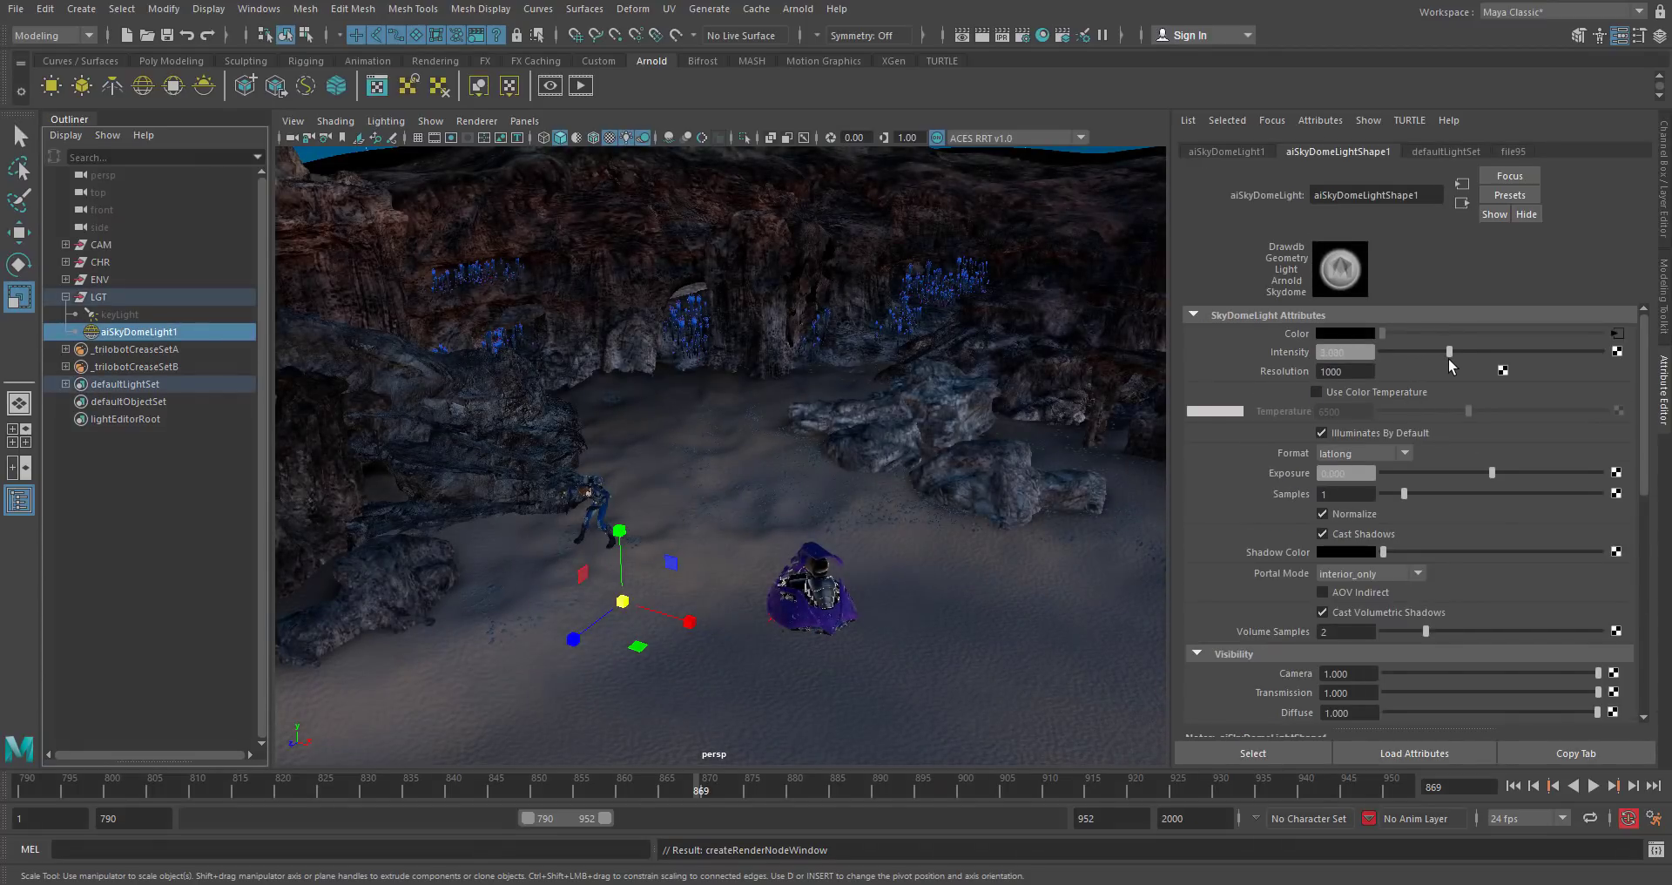
alt+drag(937, 498, 925, 478)
key(e)
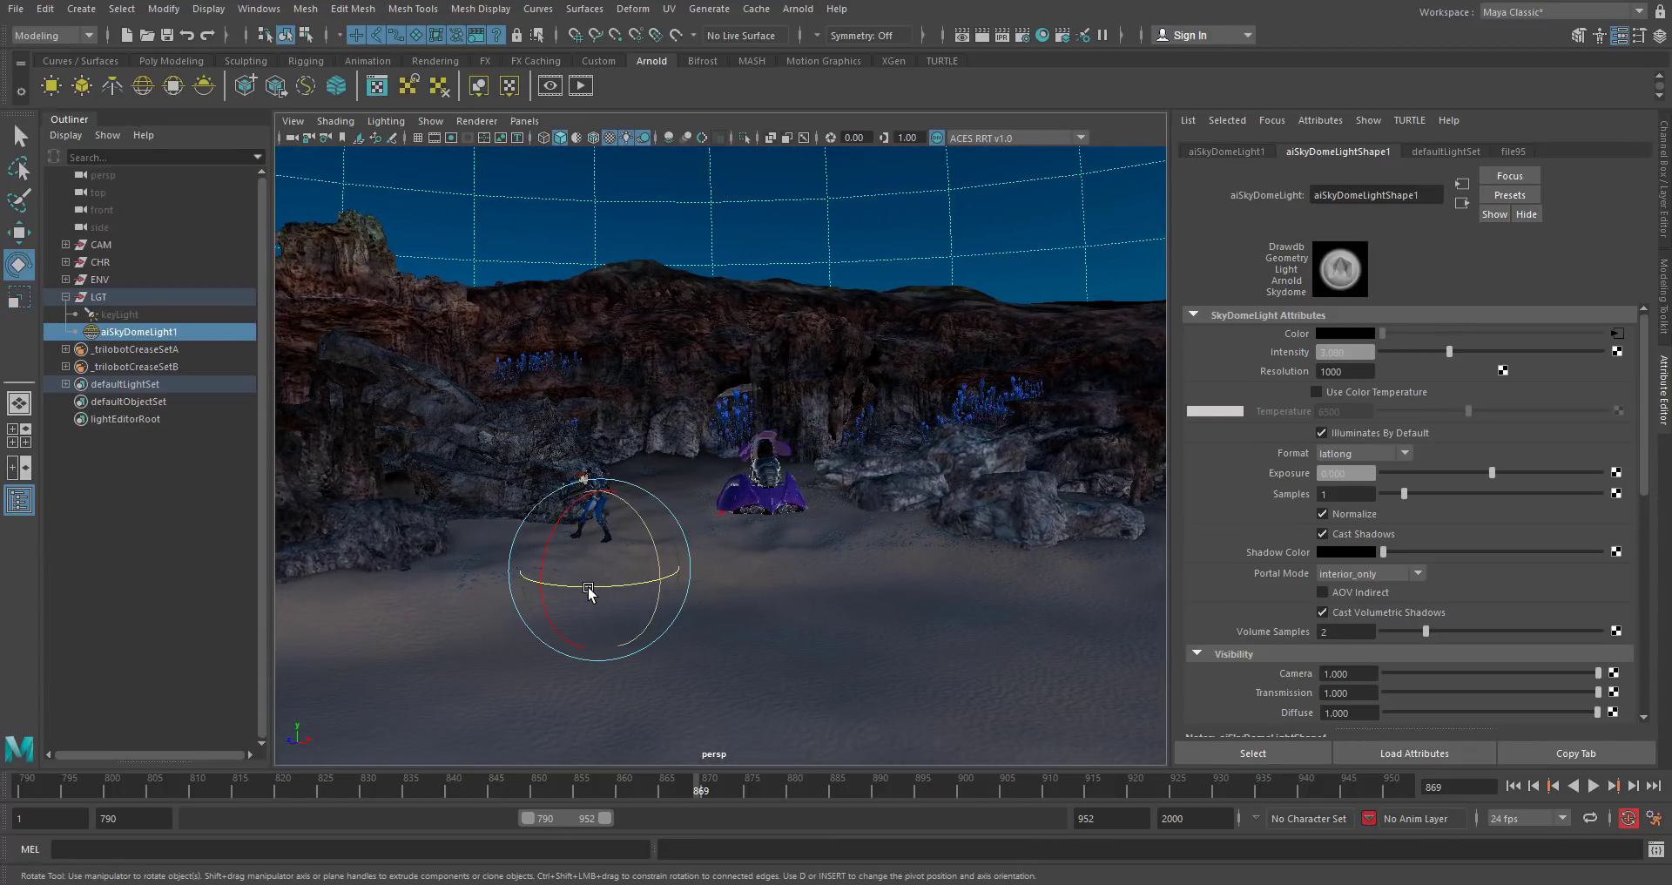
drag(593, 589, 703, 478)
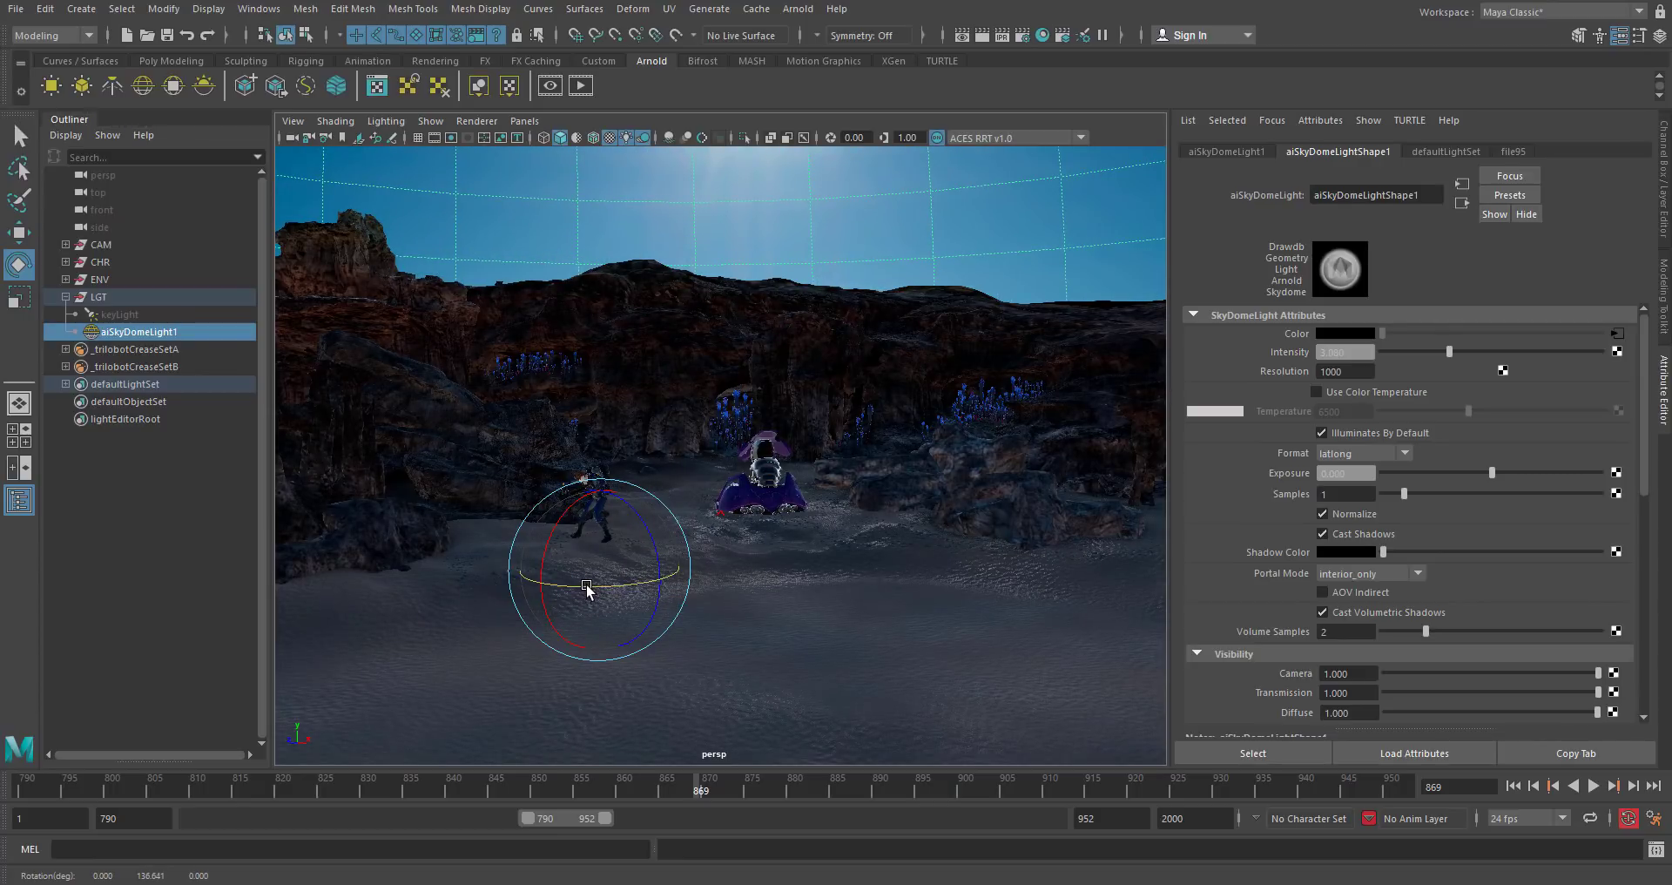
drag(586, 590, 582, 585)
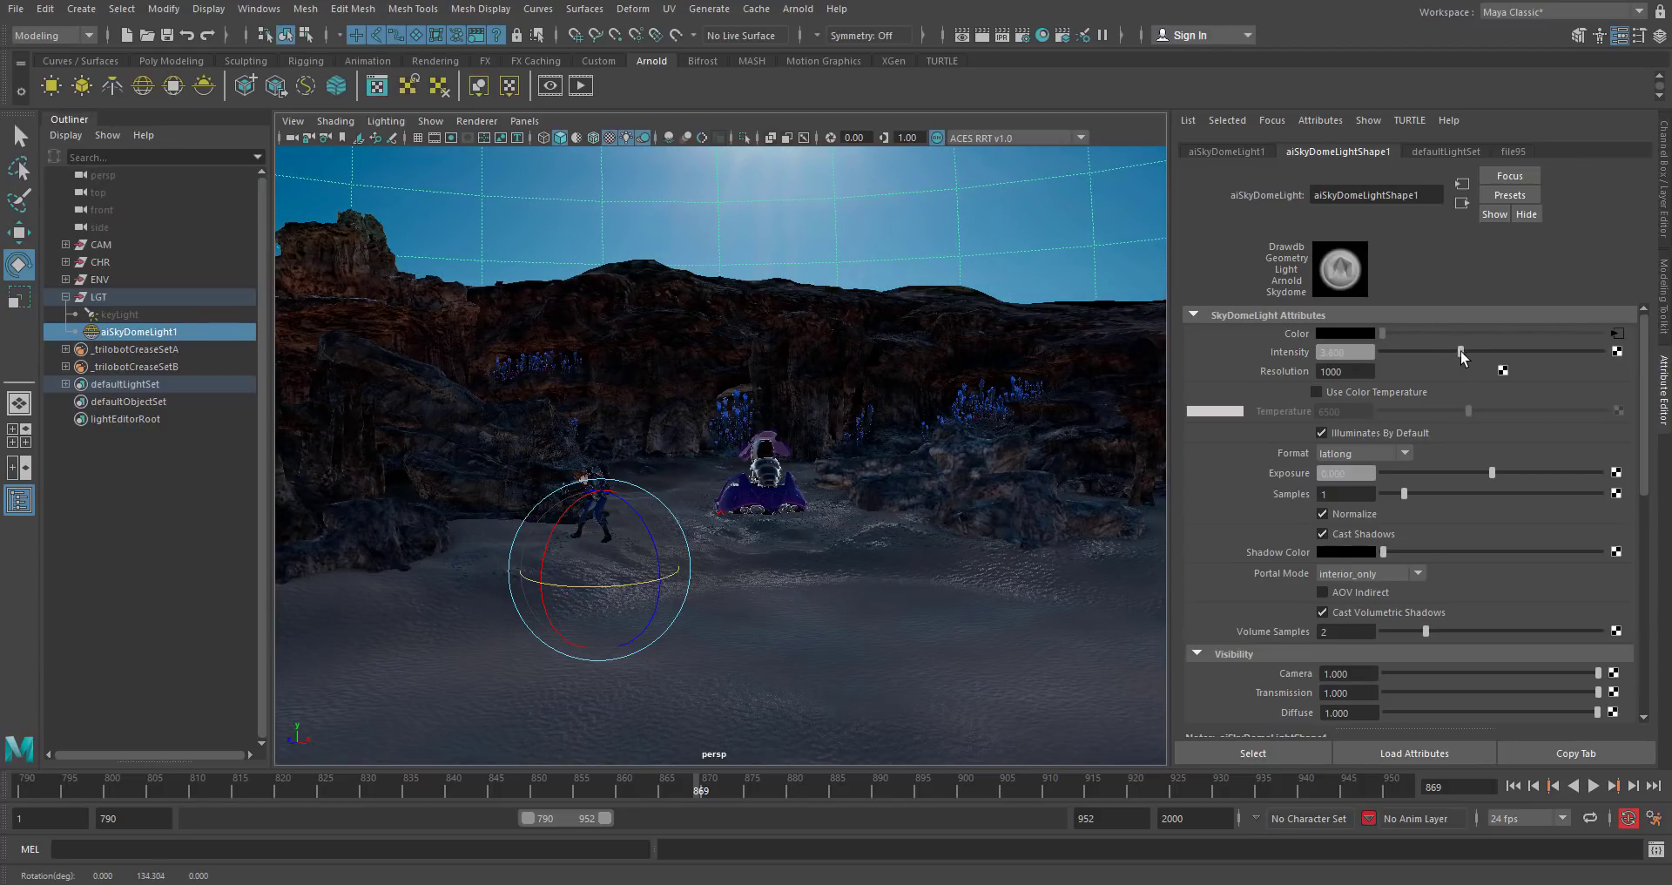
drag(1465, 350, 1477, 350)
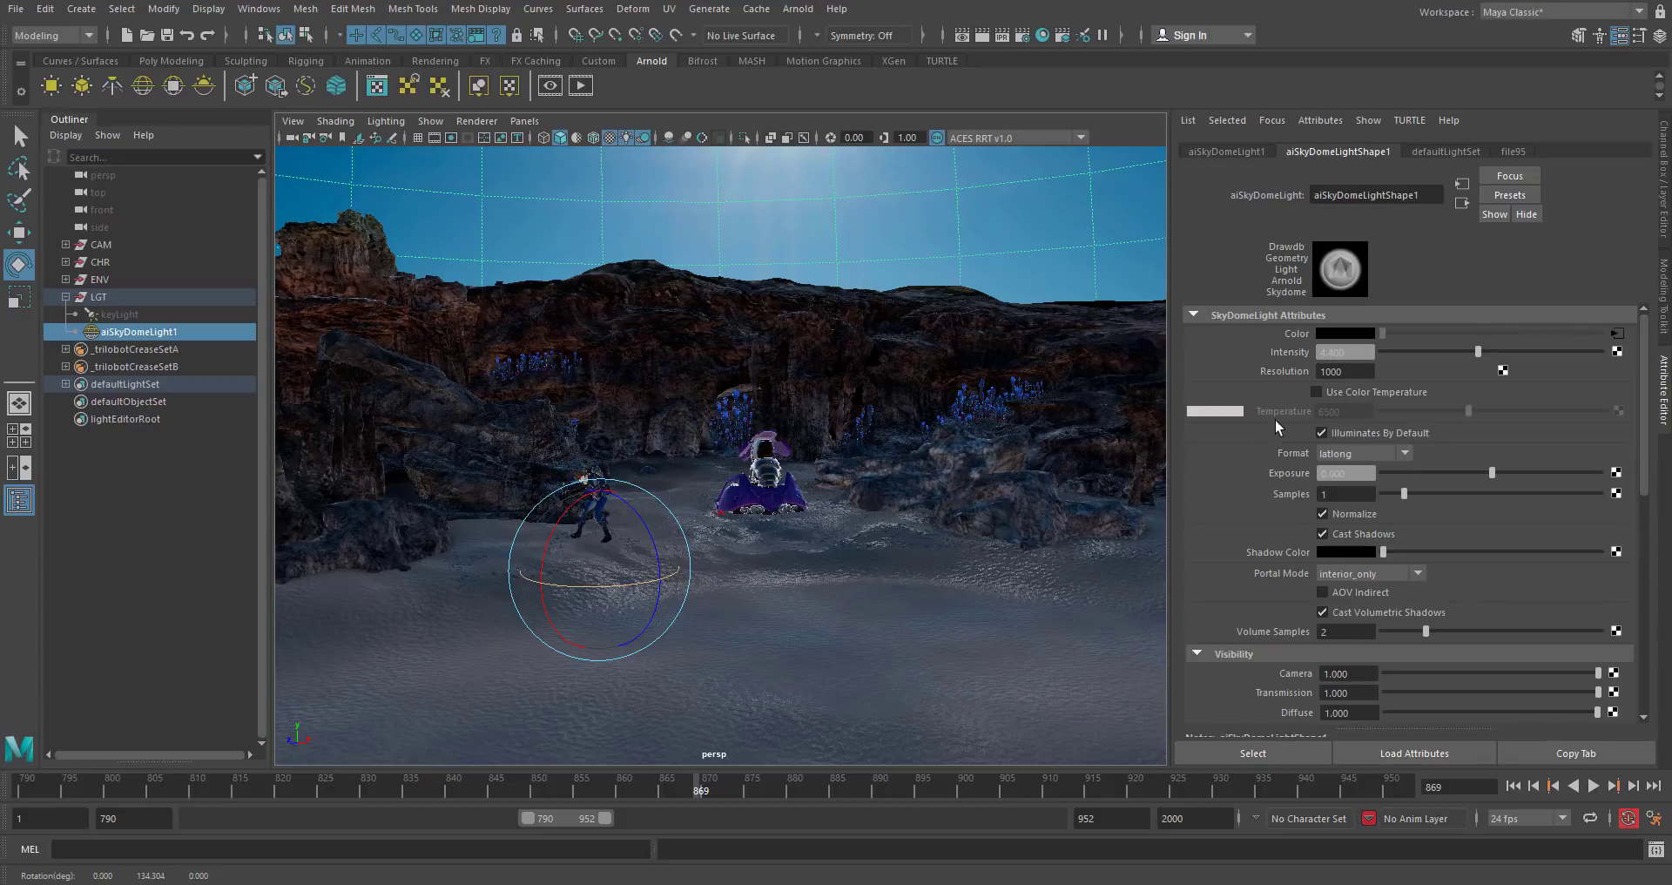
Turn on screen-space ambient occlusion in the perspective viewport.
alt+drag(777, 427, 923, 478)
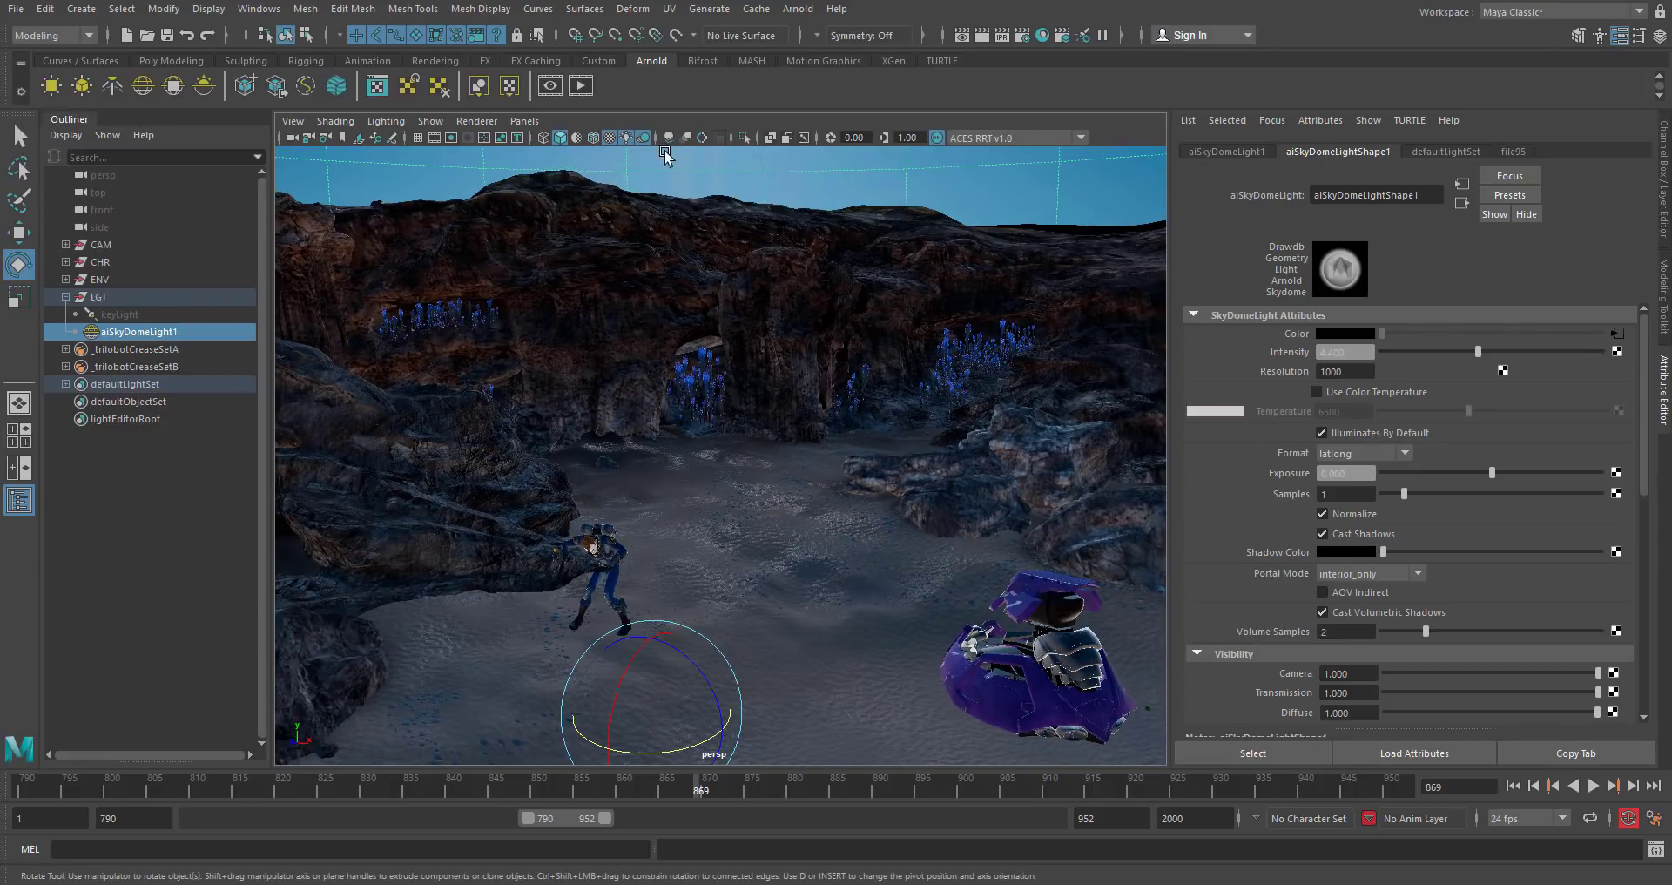
click(625, 140)
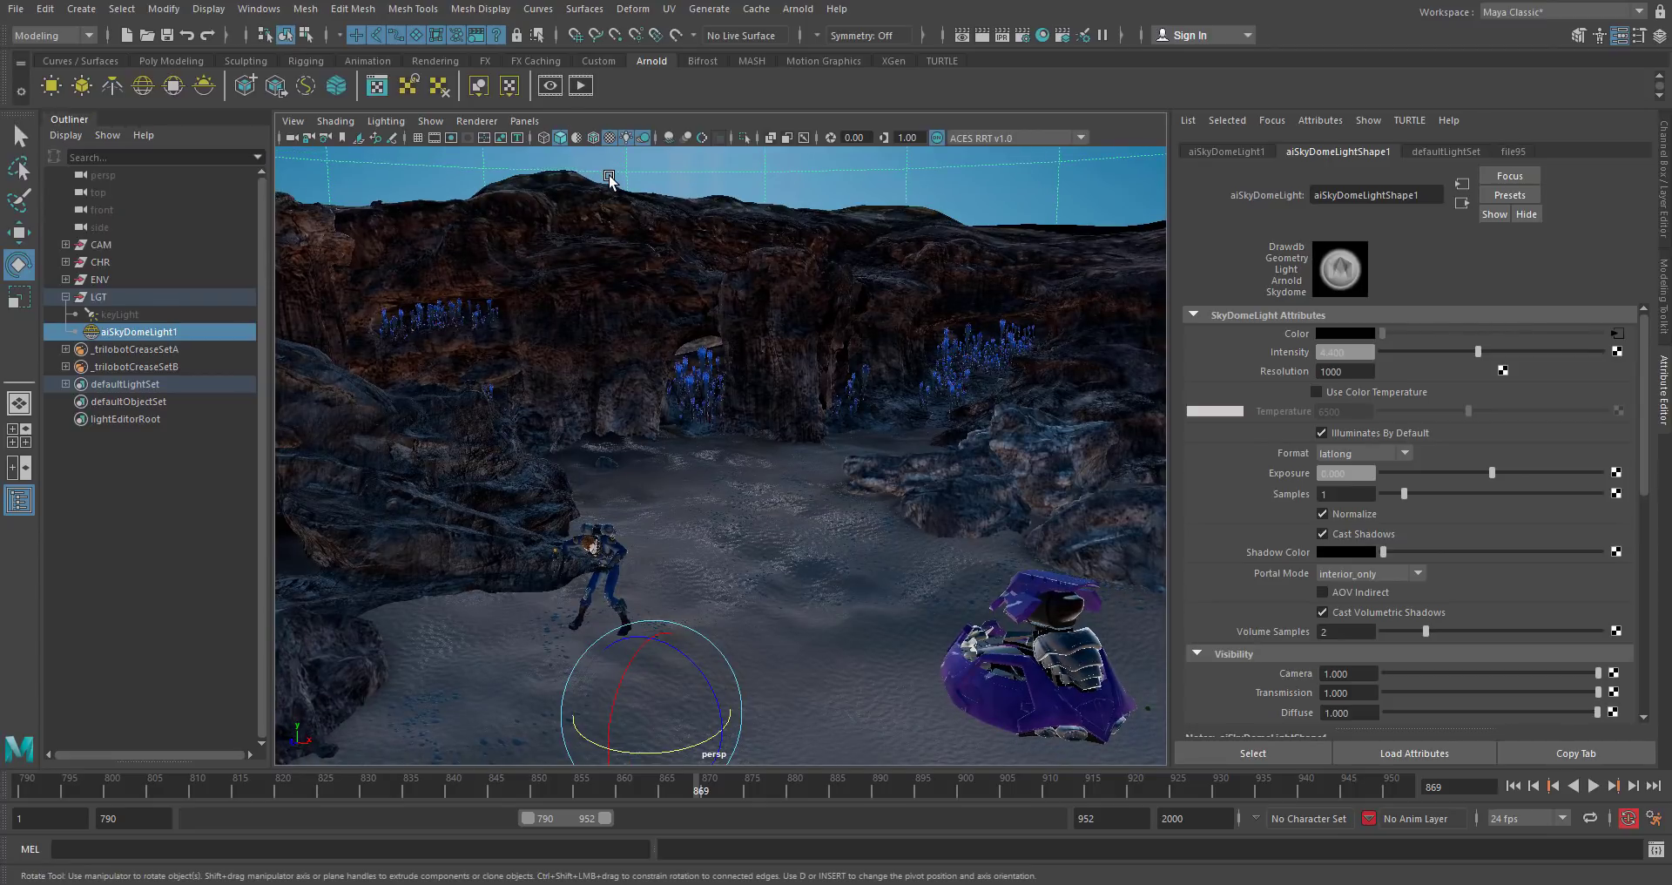
click(668, 138)
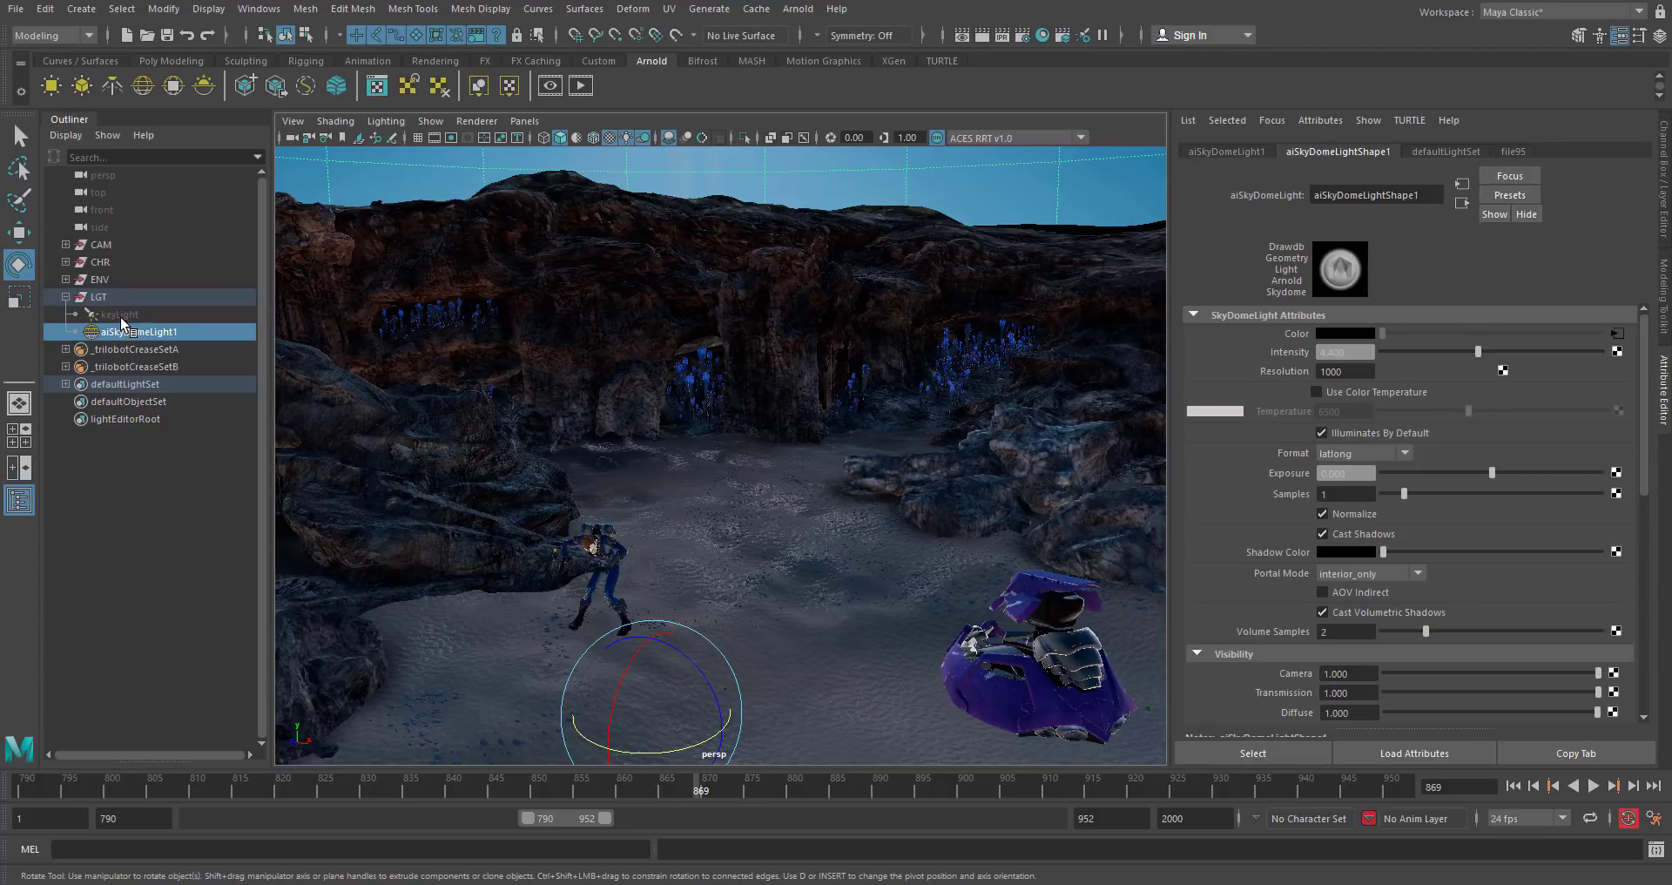
Lower the skydome light's hardware texturing opacity to its minimum so the HDR image is hidden in the viewport, and clear the selection.
click(122, 315)
click(152, 332)
scroll(1414, 399, down, 10)
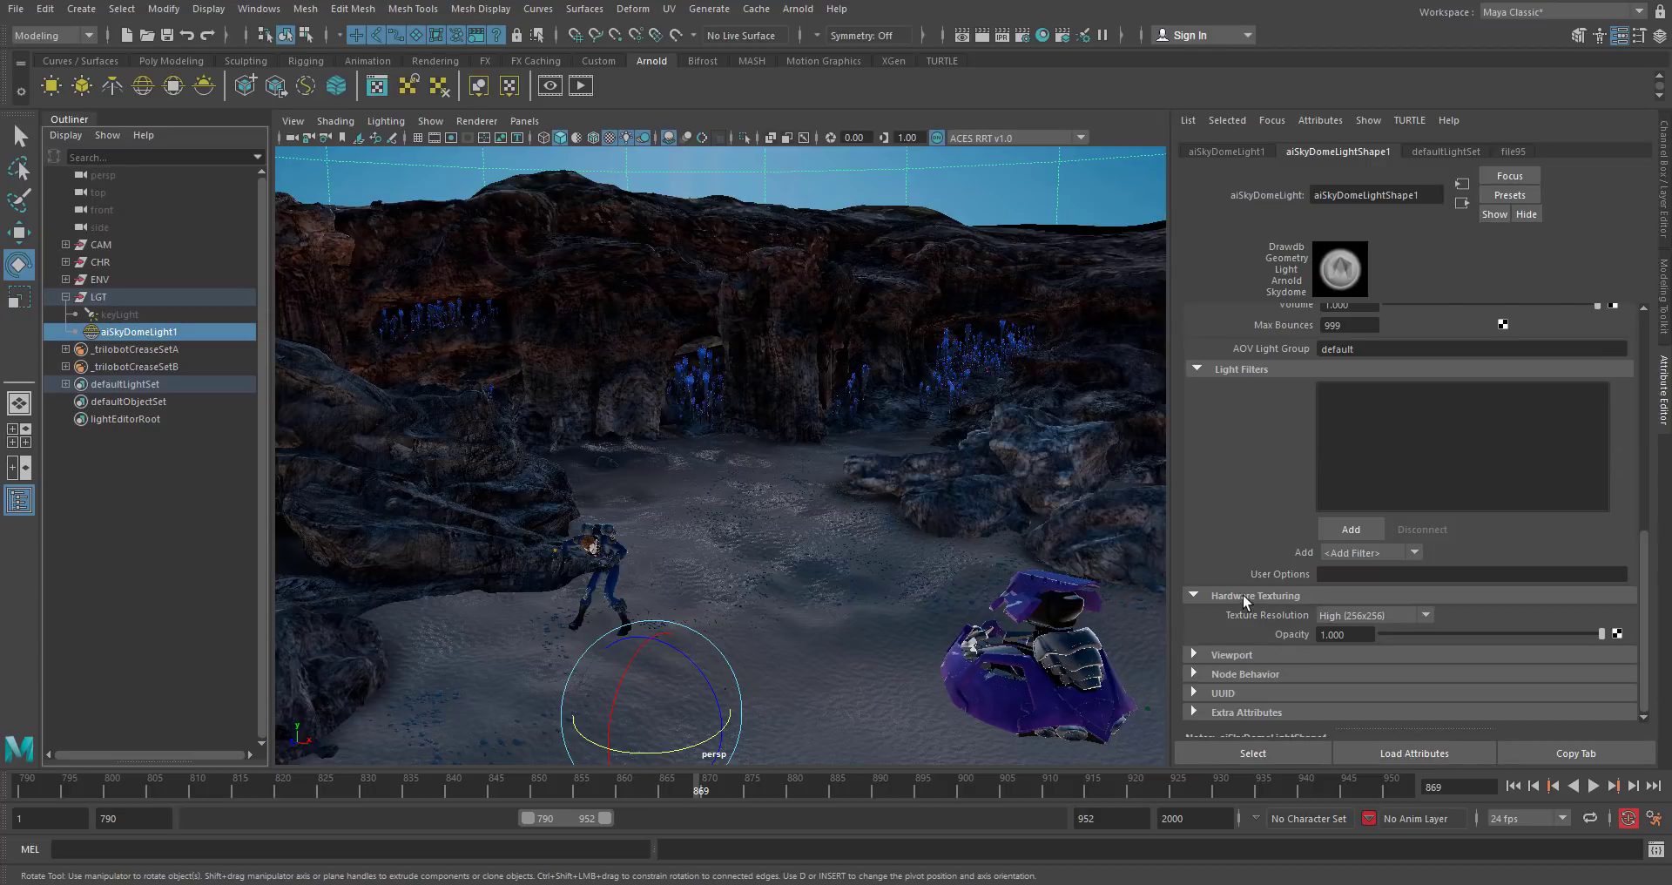
click(1241, 594)
click(1217, 630)
drag(1586, 634, 1346, 637)
click(175, 470)
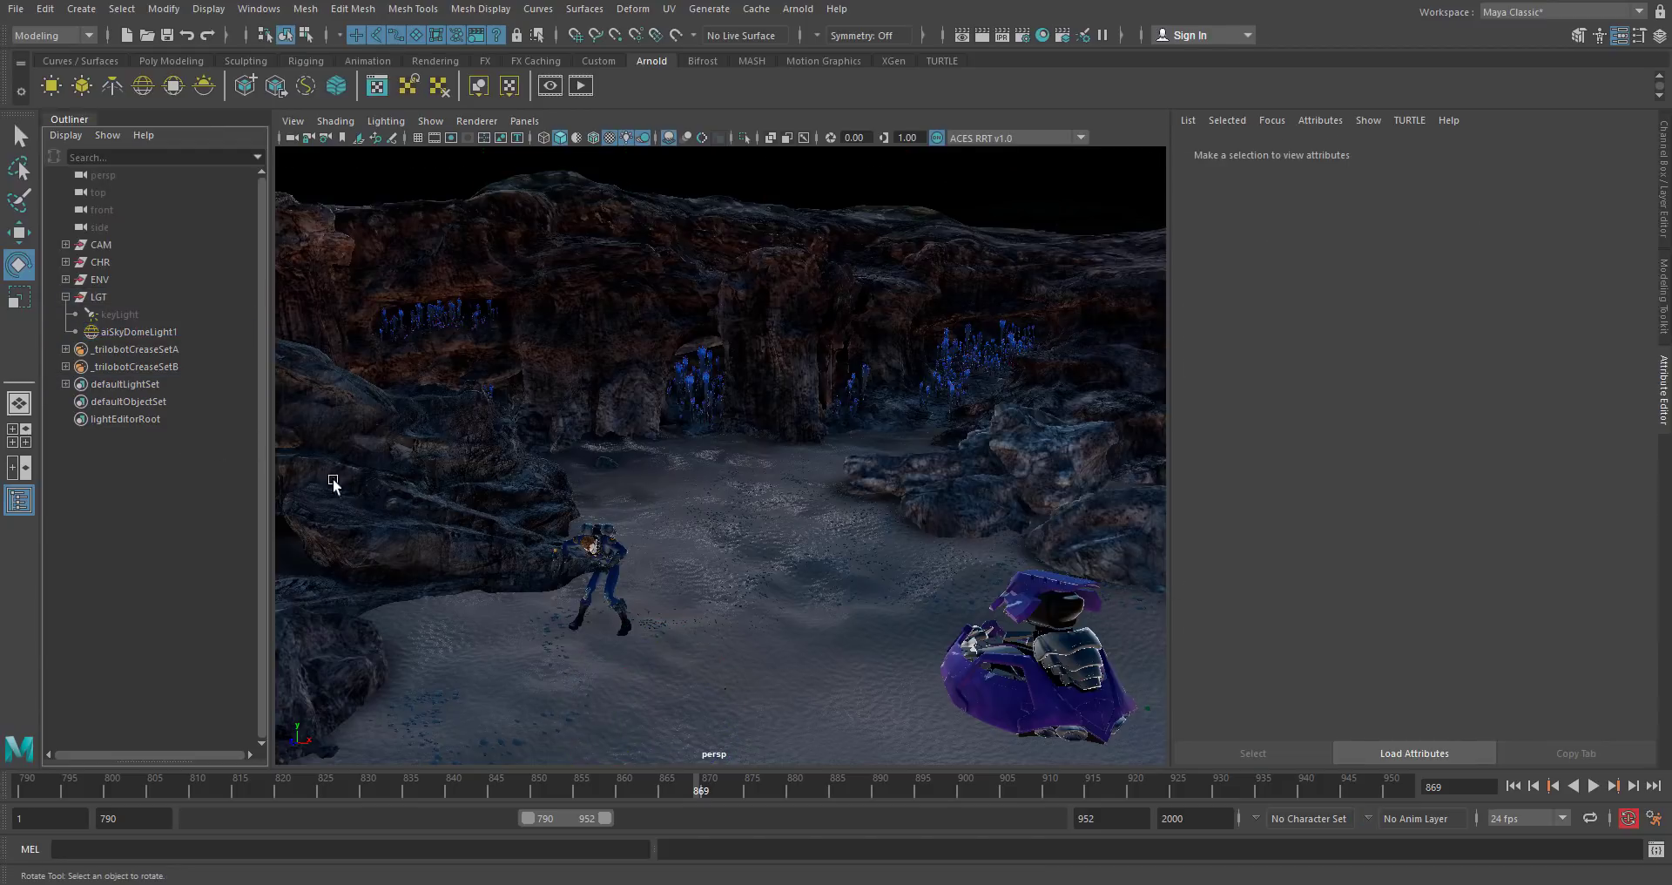
Unhide the key light and look at the scene through the shotcam1 camera.
click(119, 315)
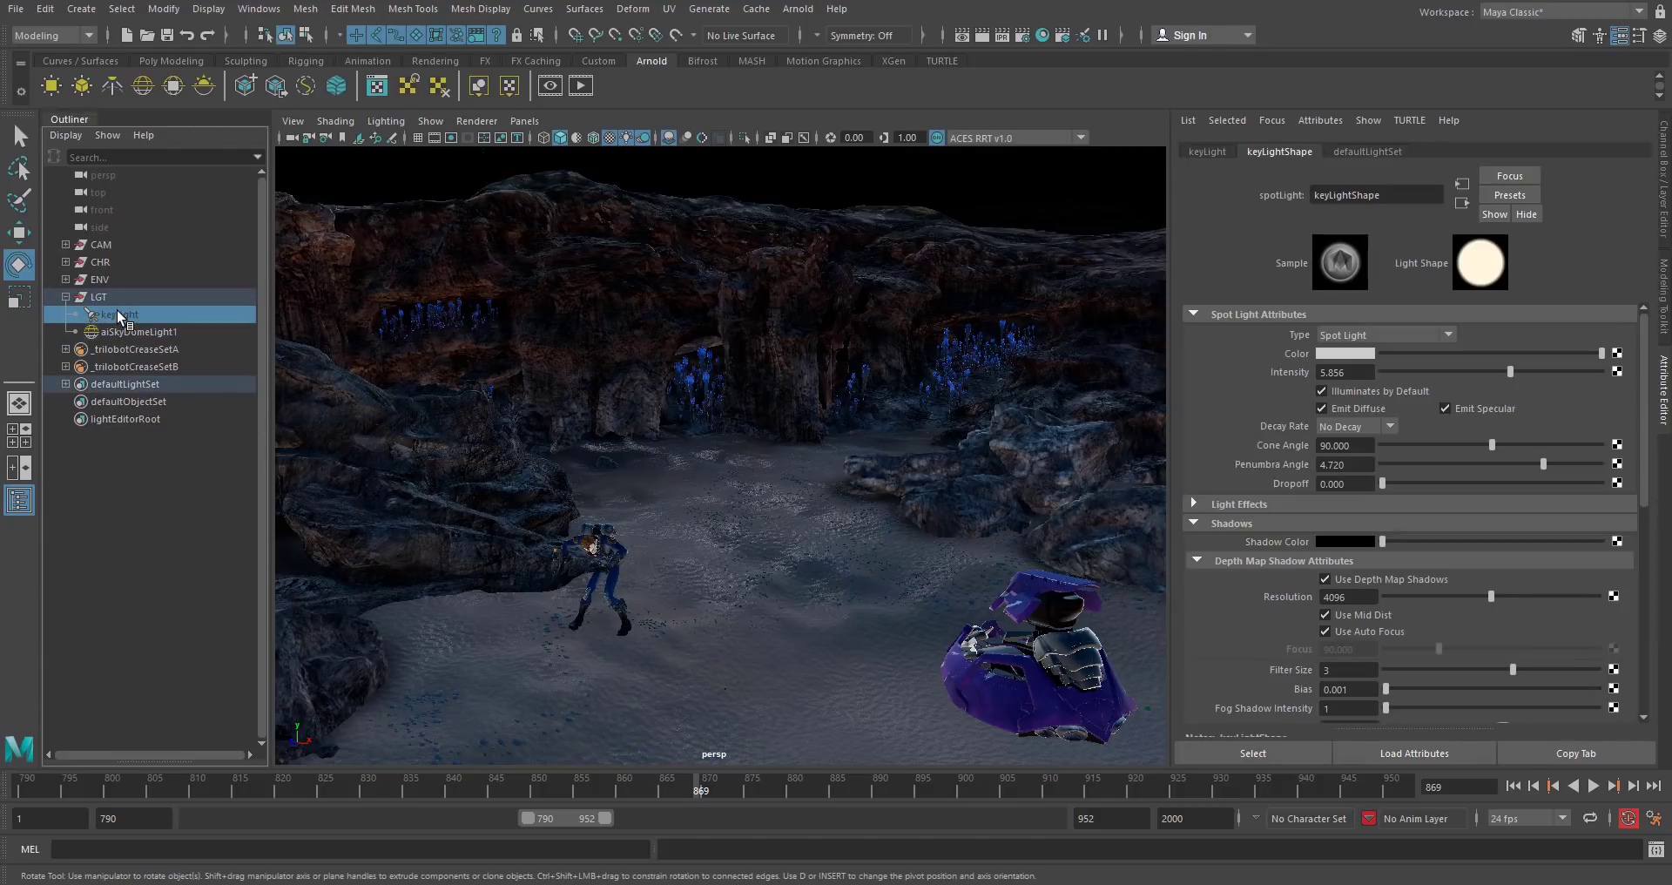
key(shift+h)
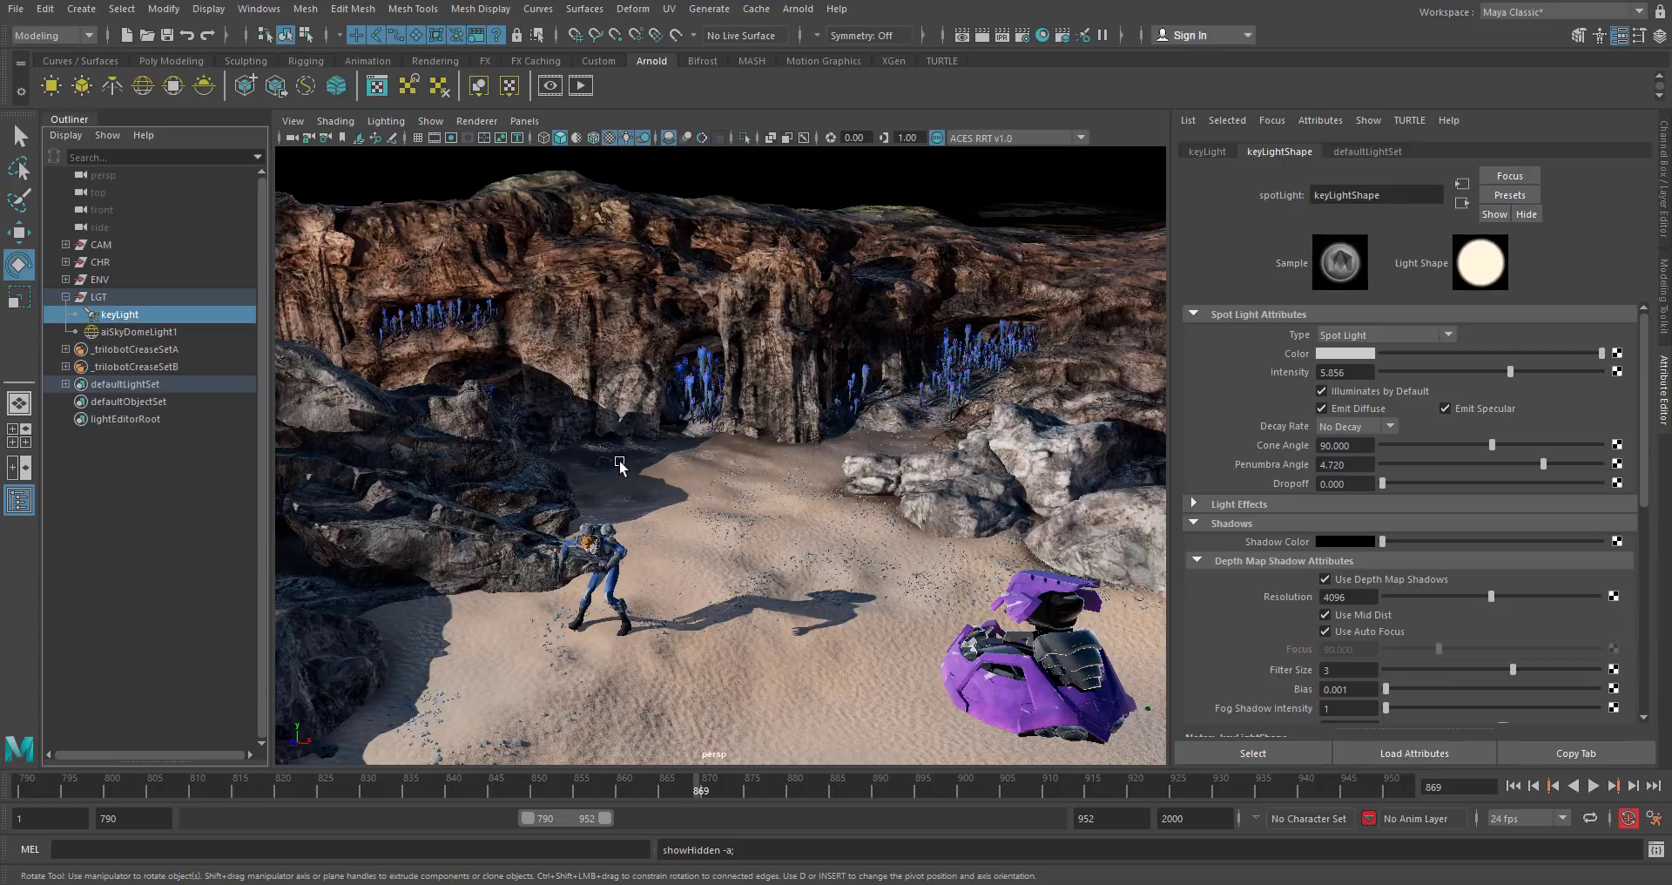
click(524, 121)
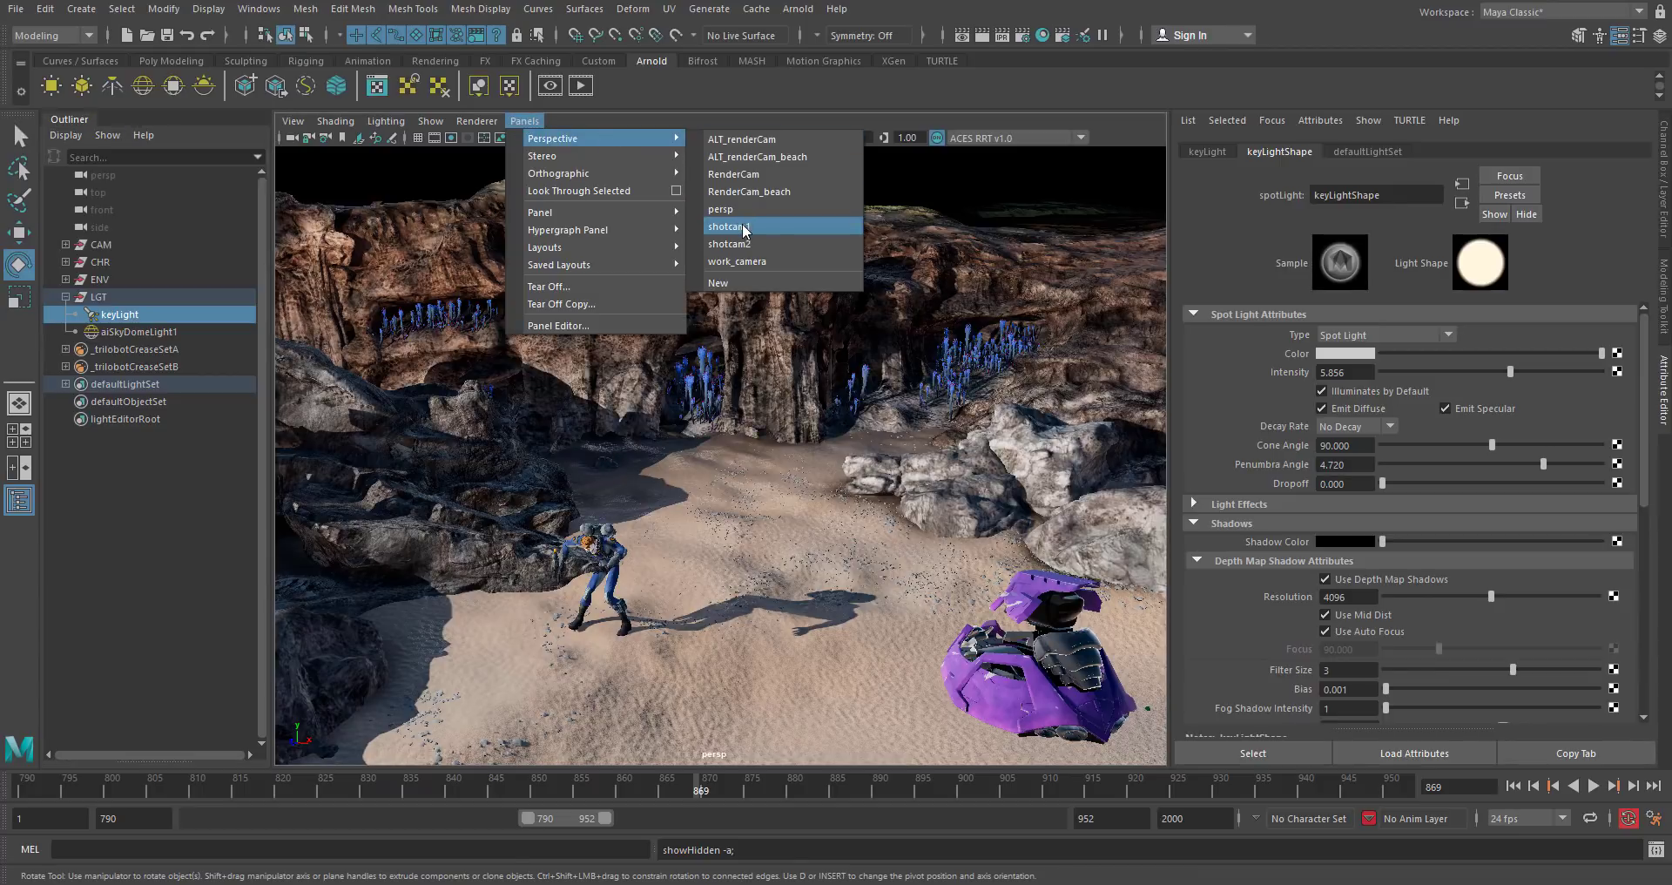
click(745, 222)
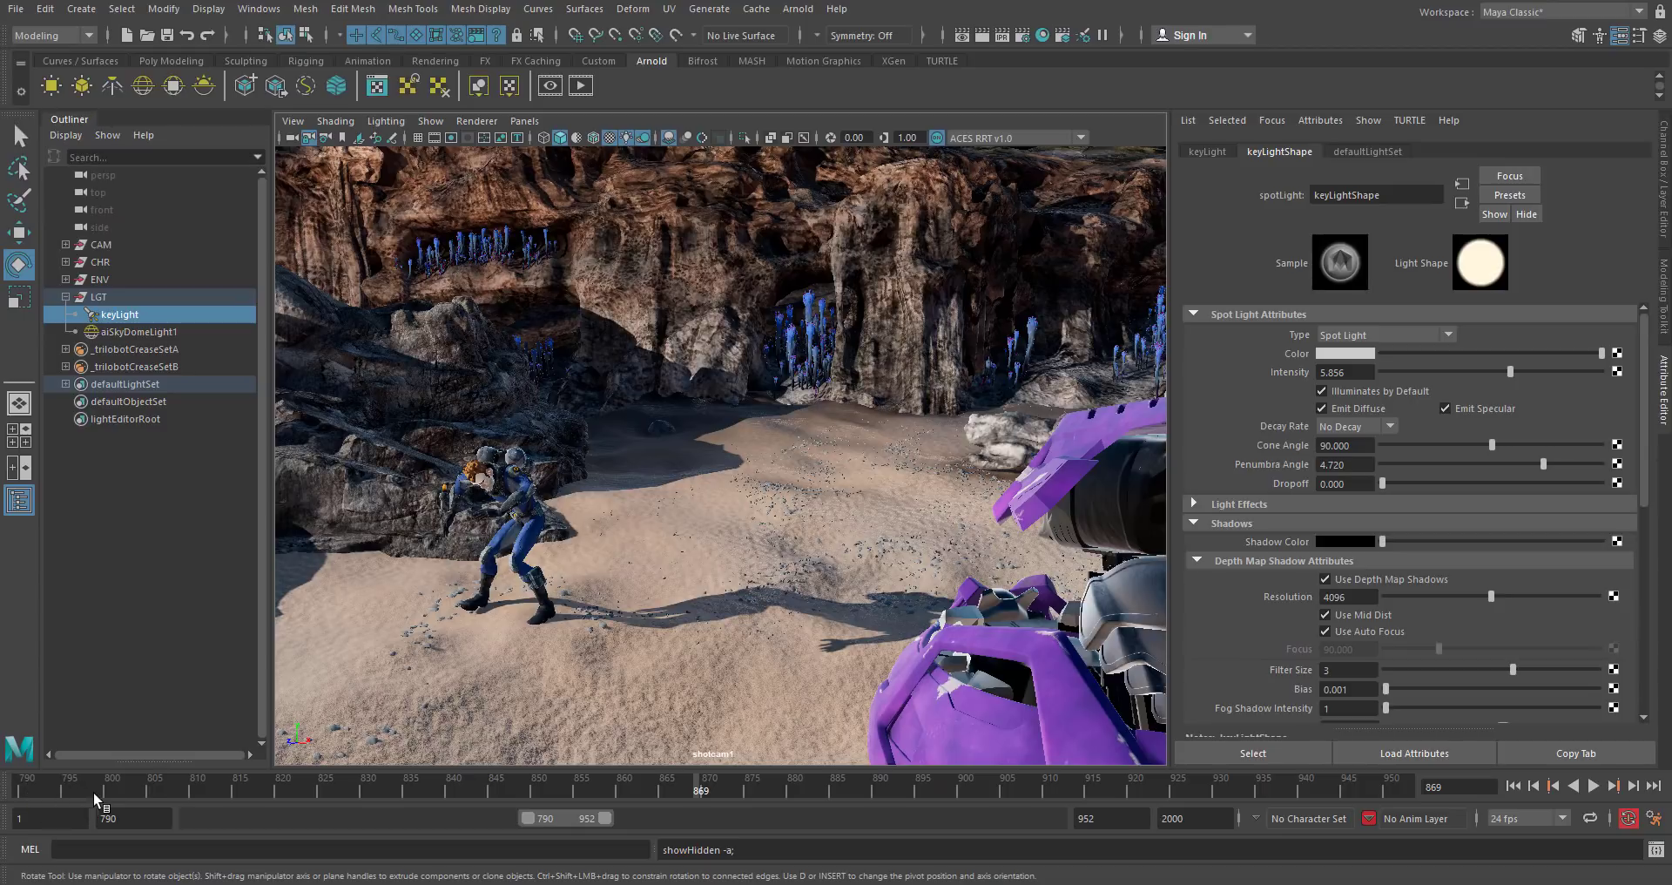
Play the shot from its start frame, stop at frame 885, and compare the lighting with the rock-formation reference photo.
key(alt+shift+v)
key(alt+v)
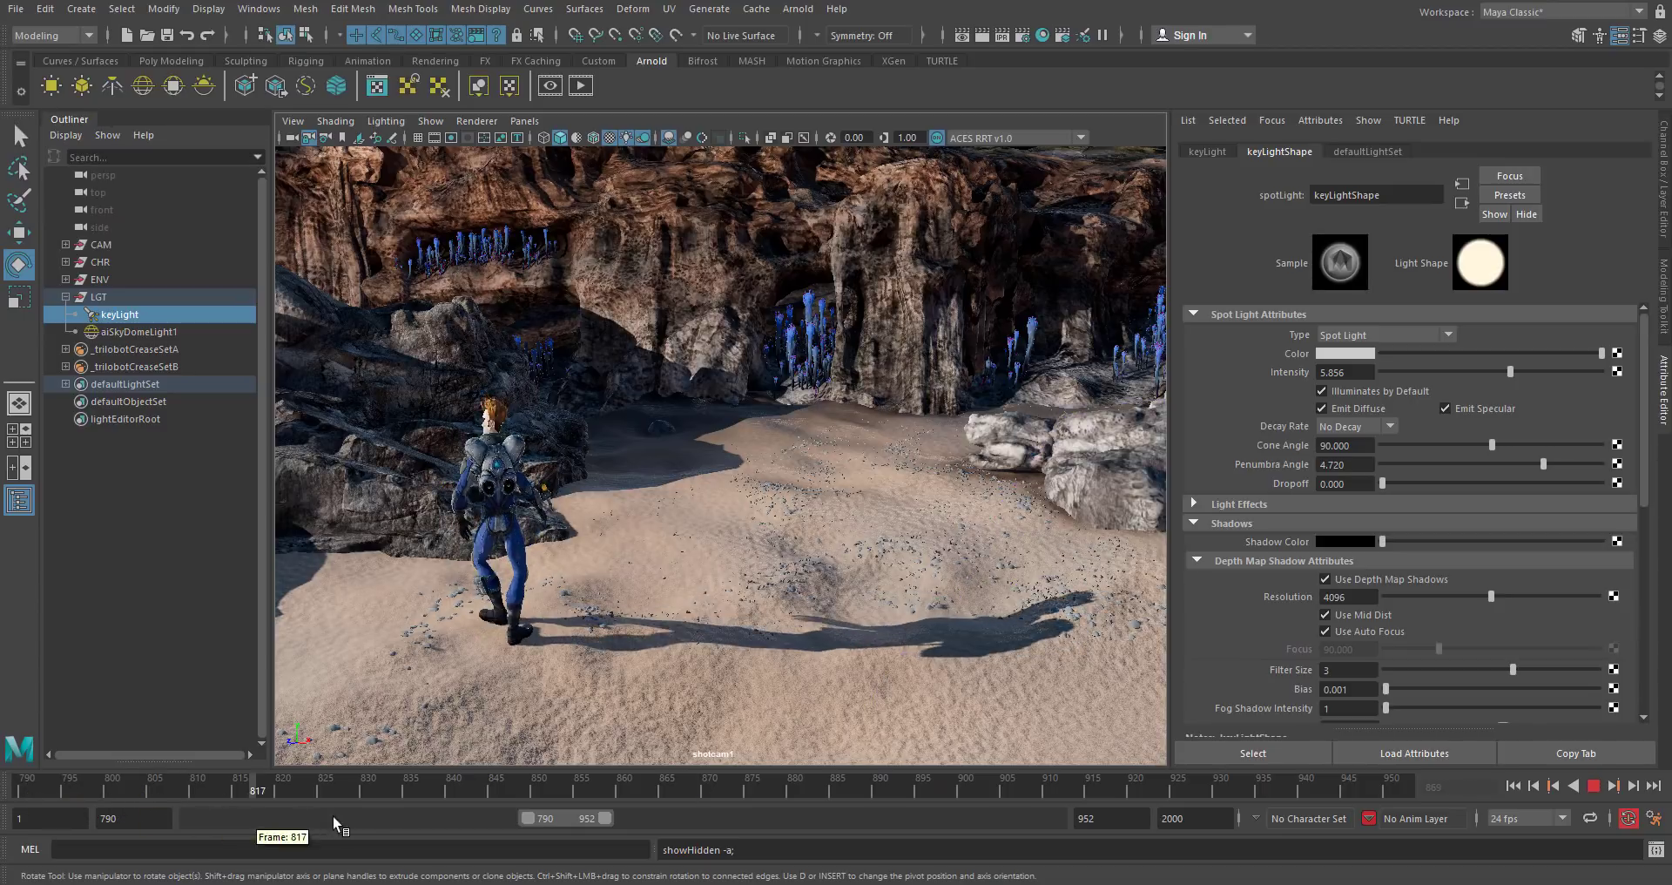
click(832, 789)
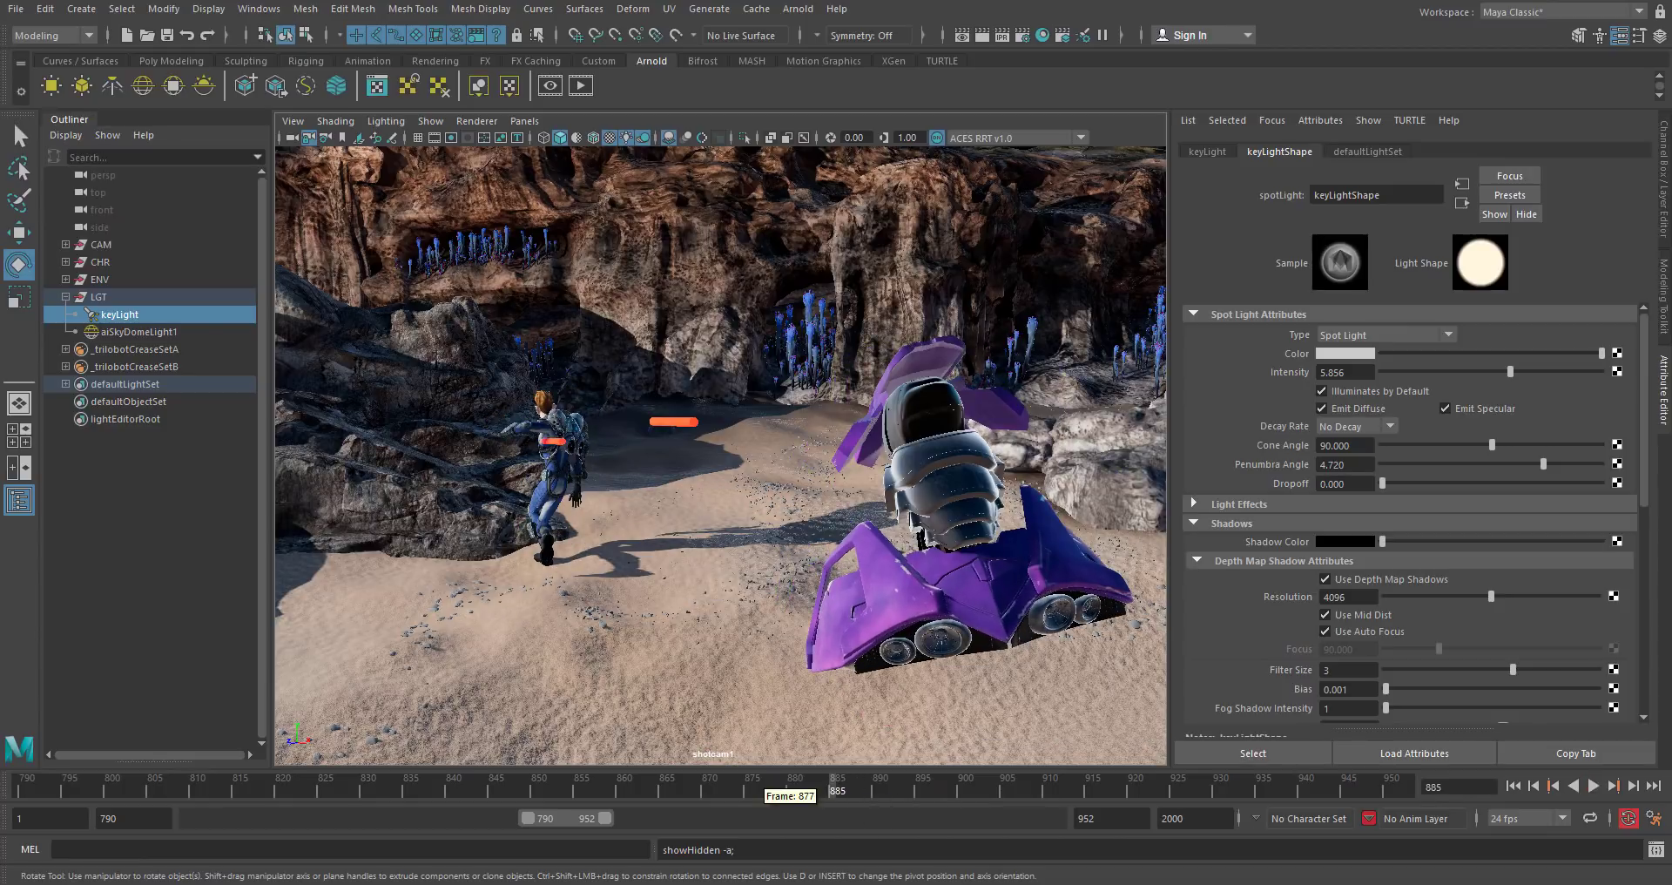
key(alt+Tab)
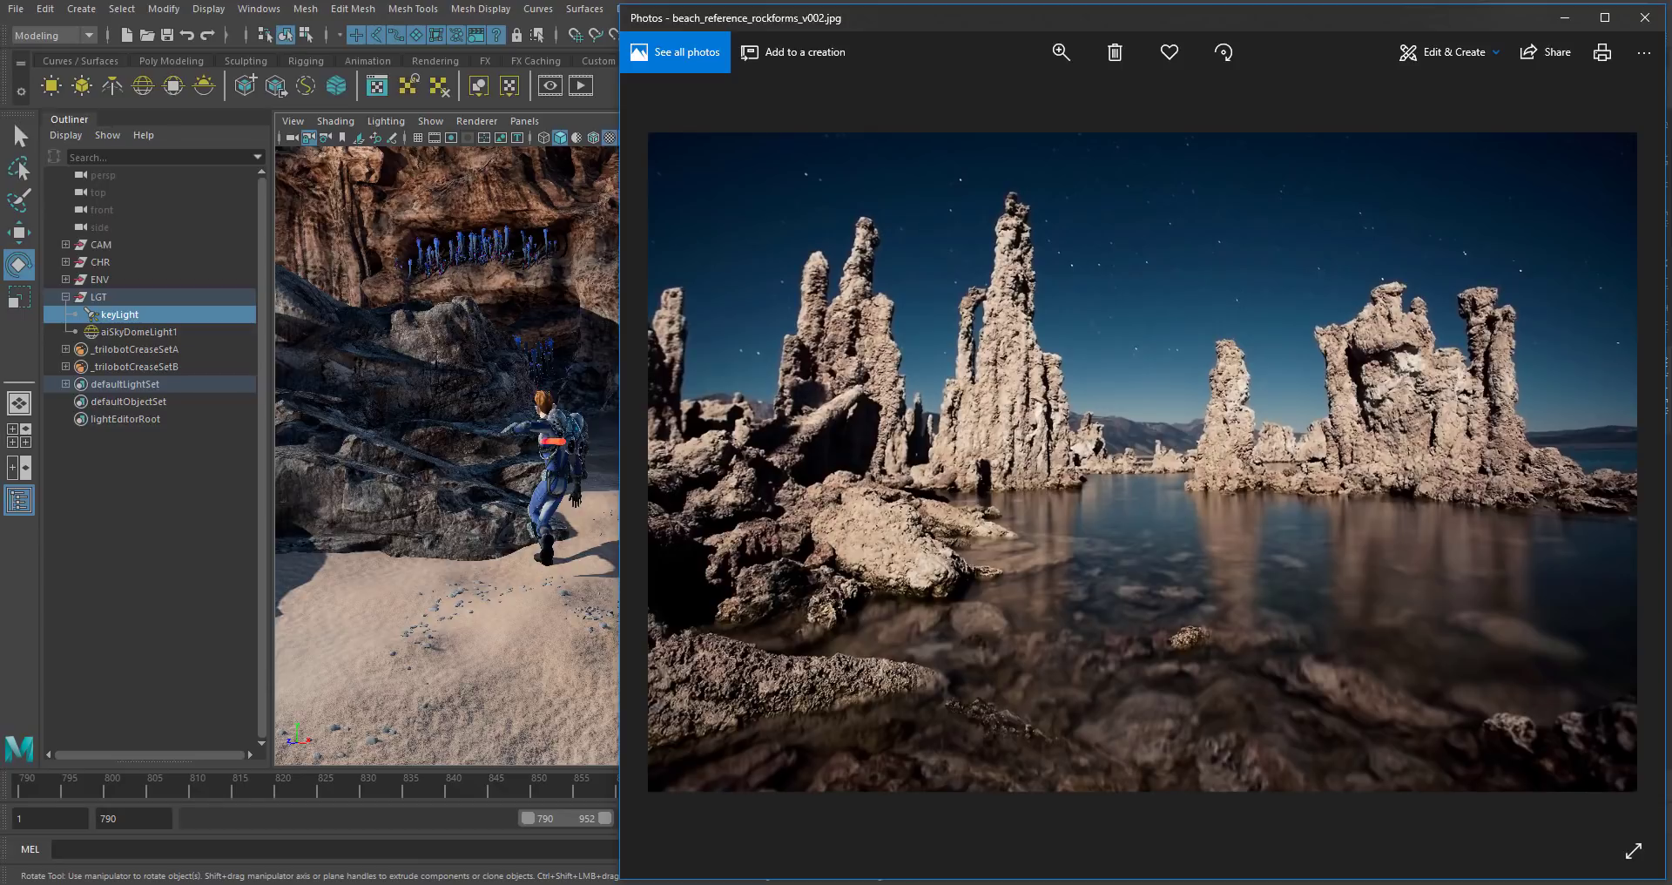
key(alt+Tab)
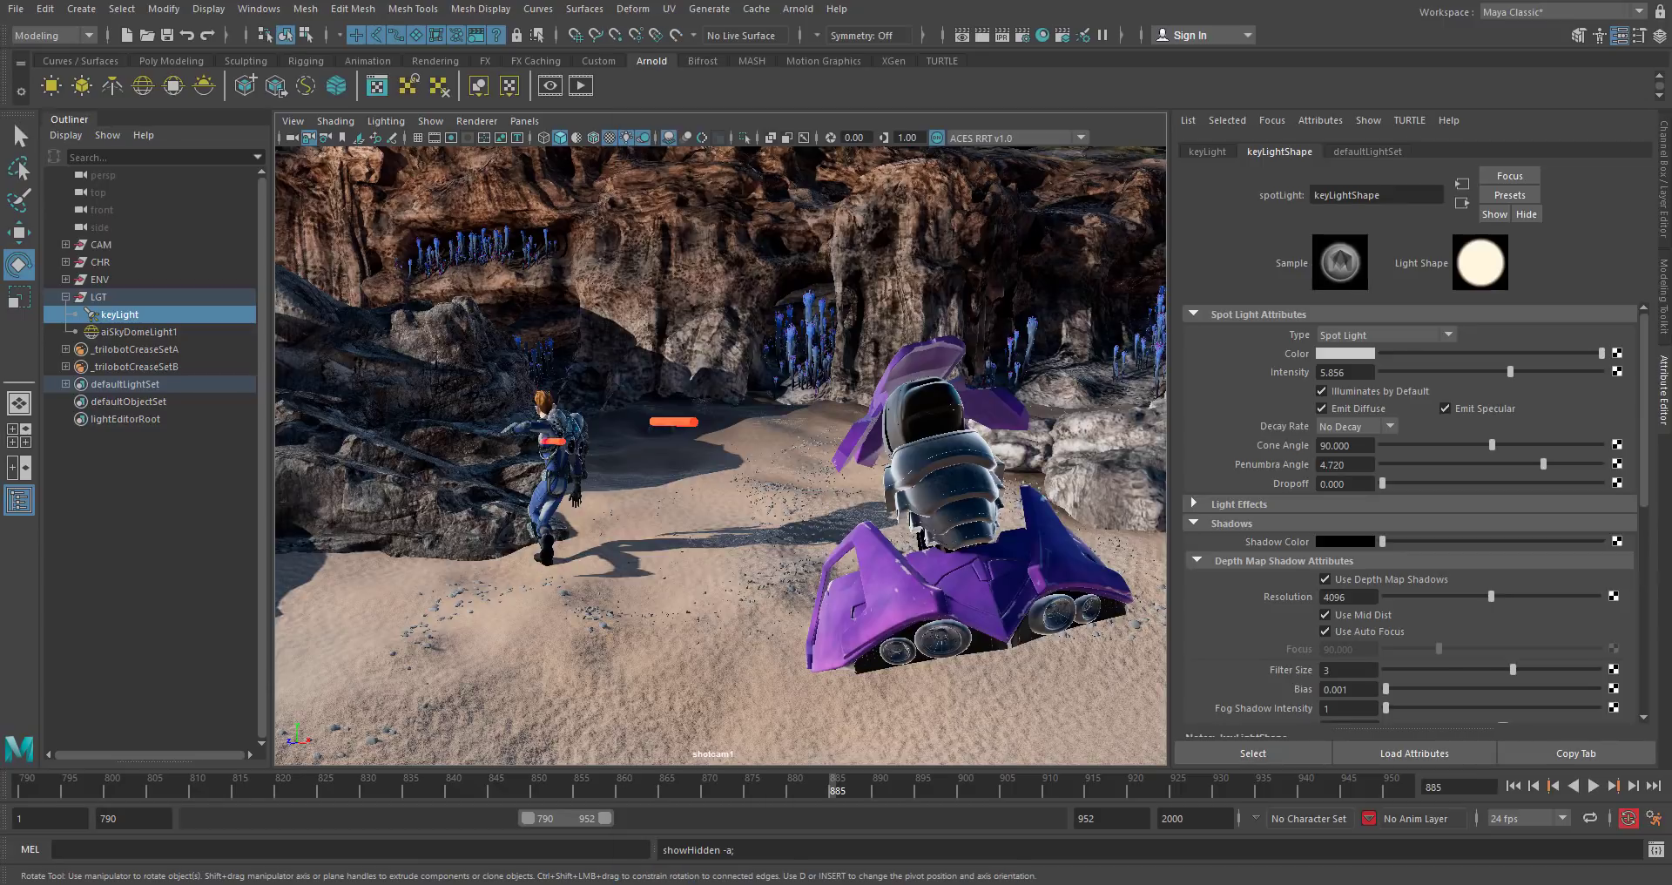
Tint the key light pale blue with hue 198.46, saturation 0.128 and value 1, and raise its intensity to 7.72.
click(1345, 355)
drag(1285, 406, 1333, 404)
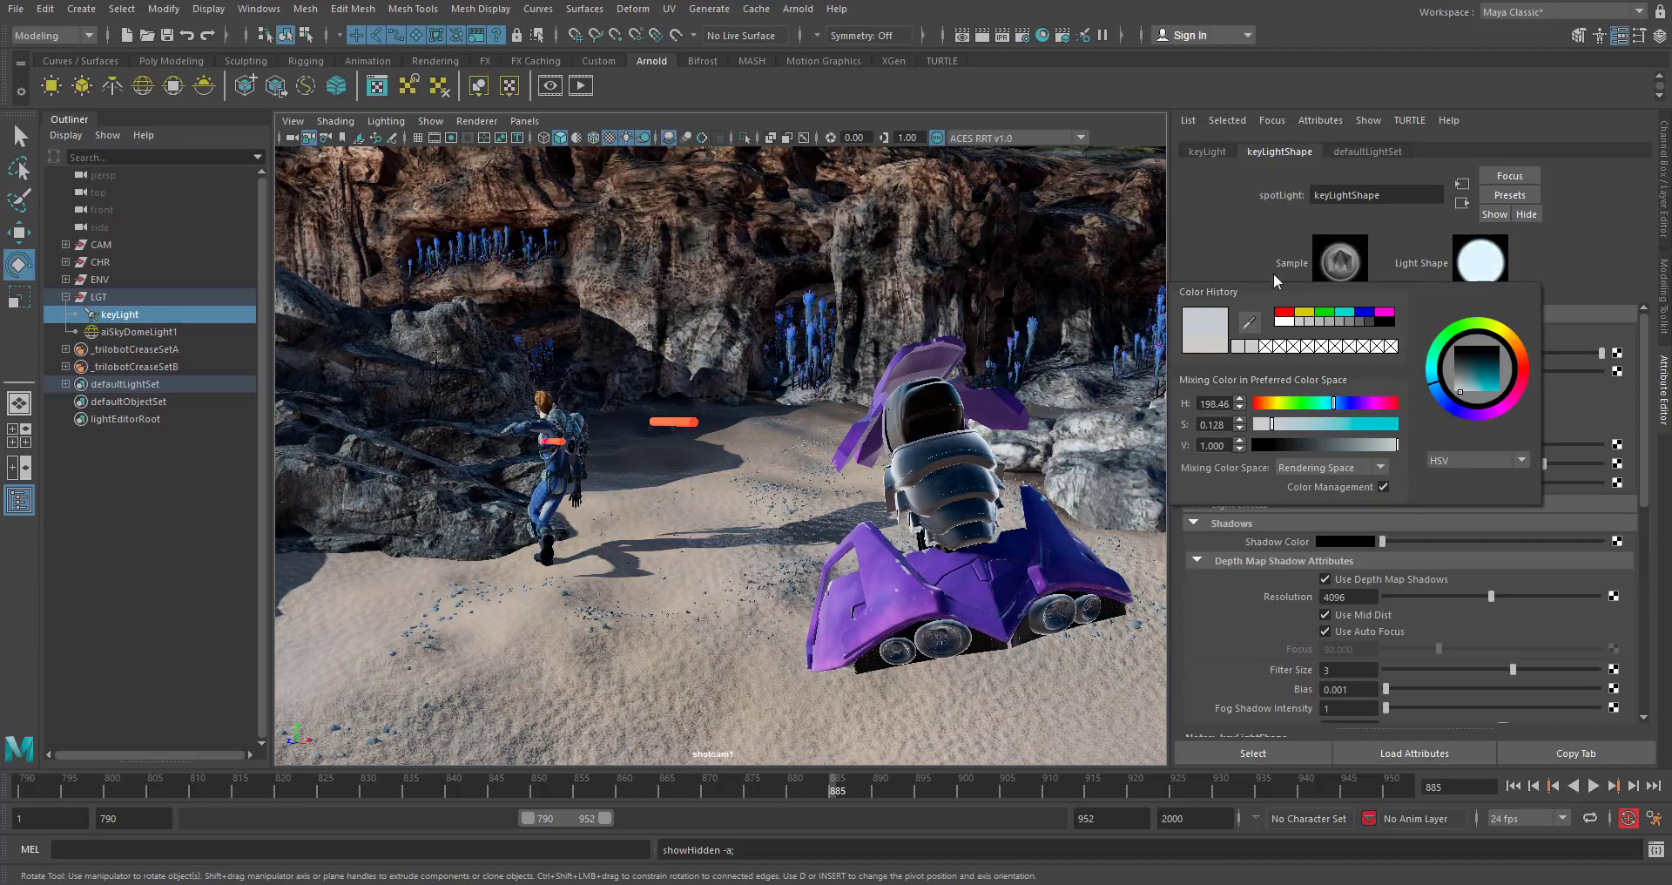
mouse_move(1528, 371)
mouse_down()
mouse_move(1564, 372)
mouse_move(1548, 376)
mouse_up()
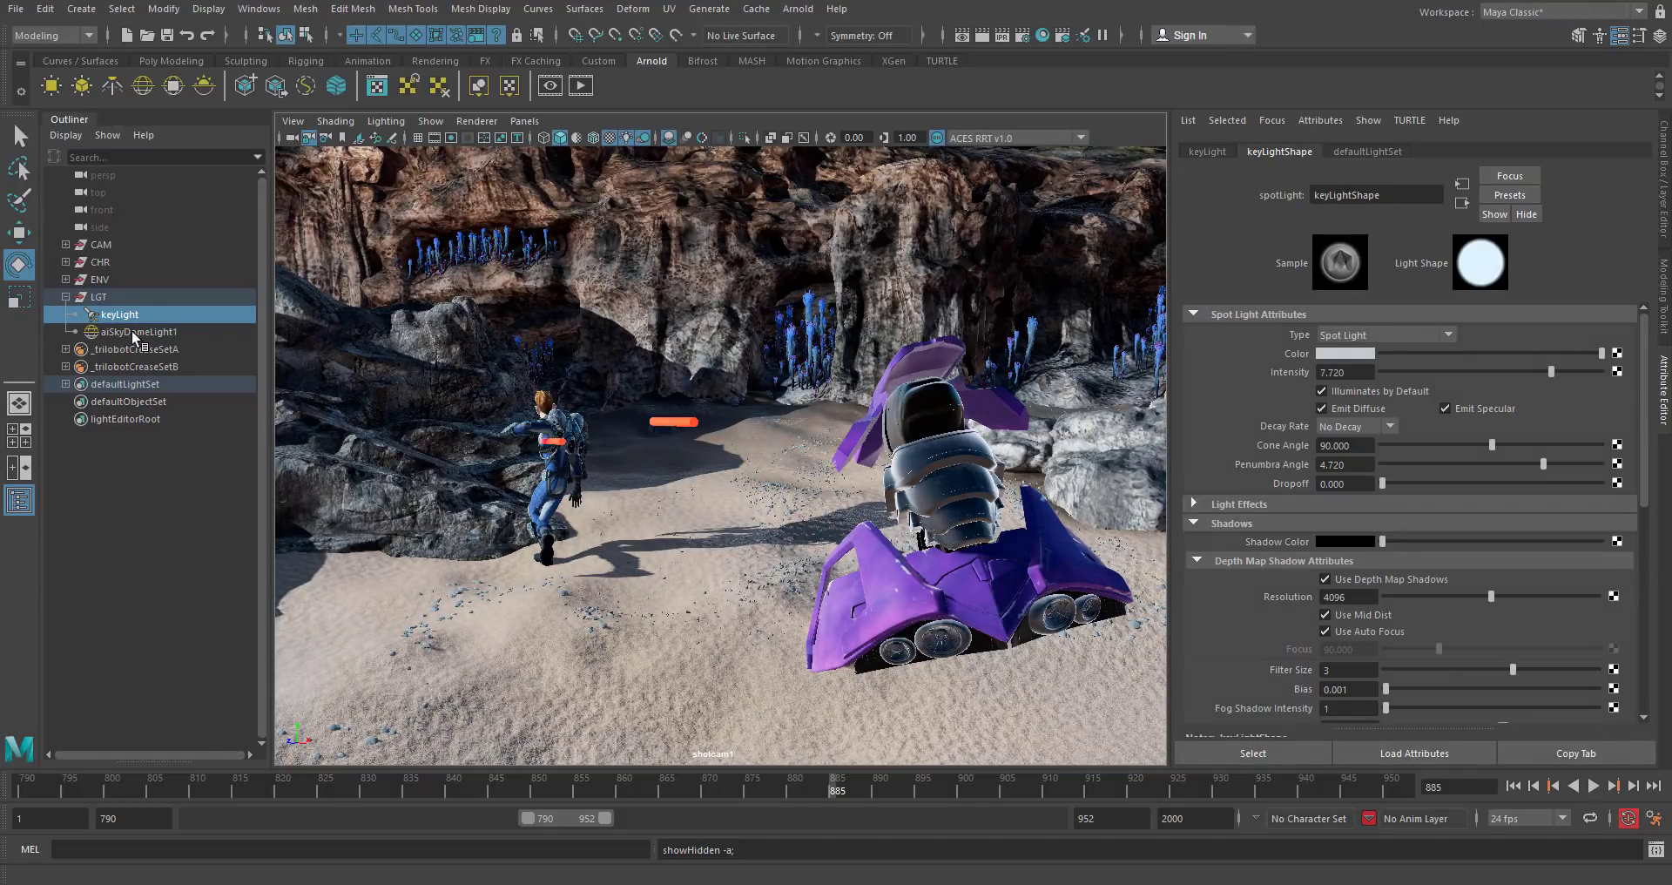
Lower the skydome light's intensity to about 3.2 and compare the scene with the reference photo.
click(135, 332)
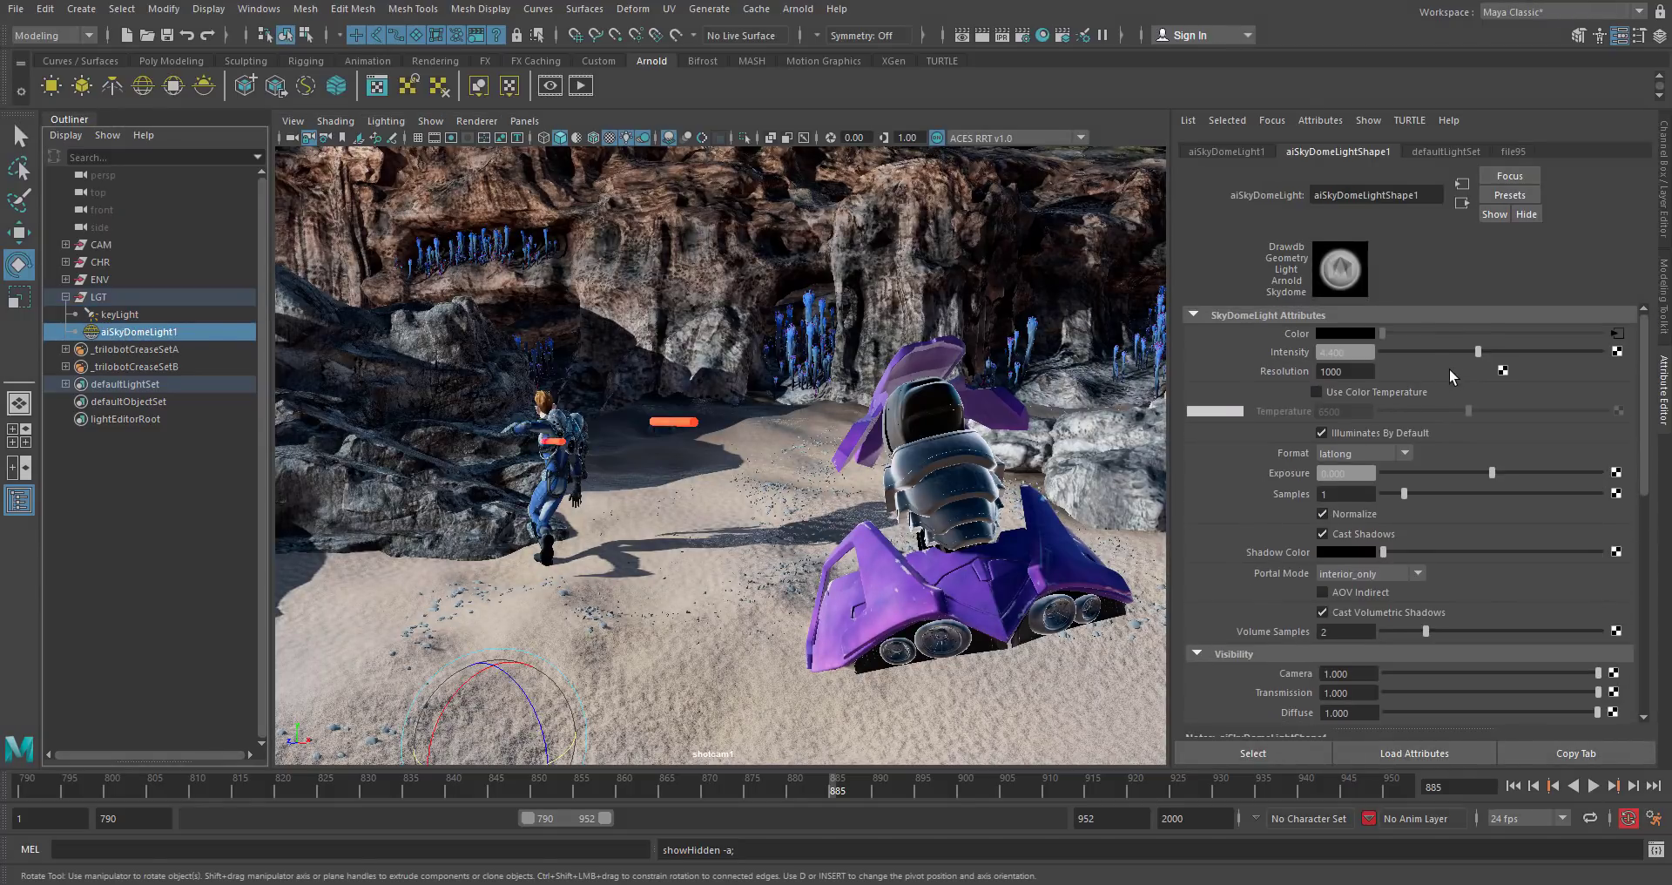
drag(1483, 352, 1452, 359)
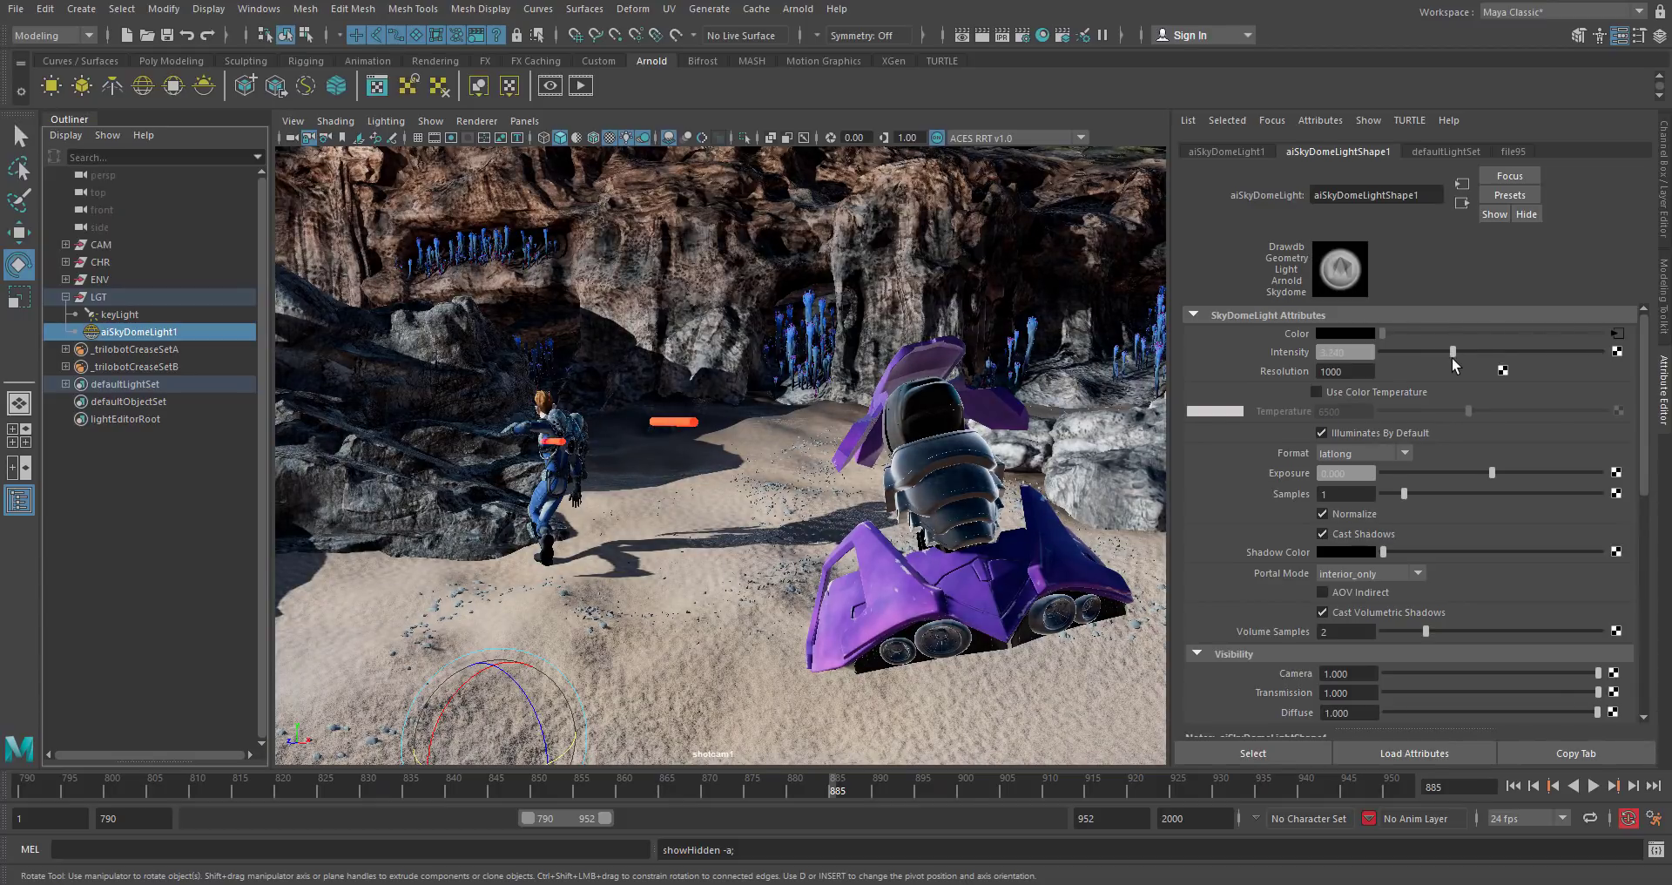
click(1114, 883)
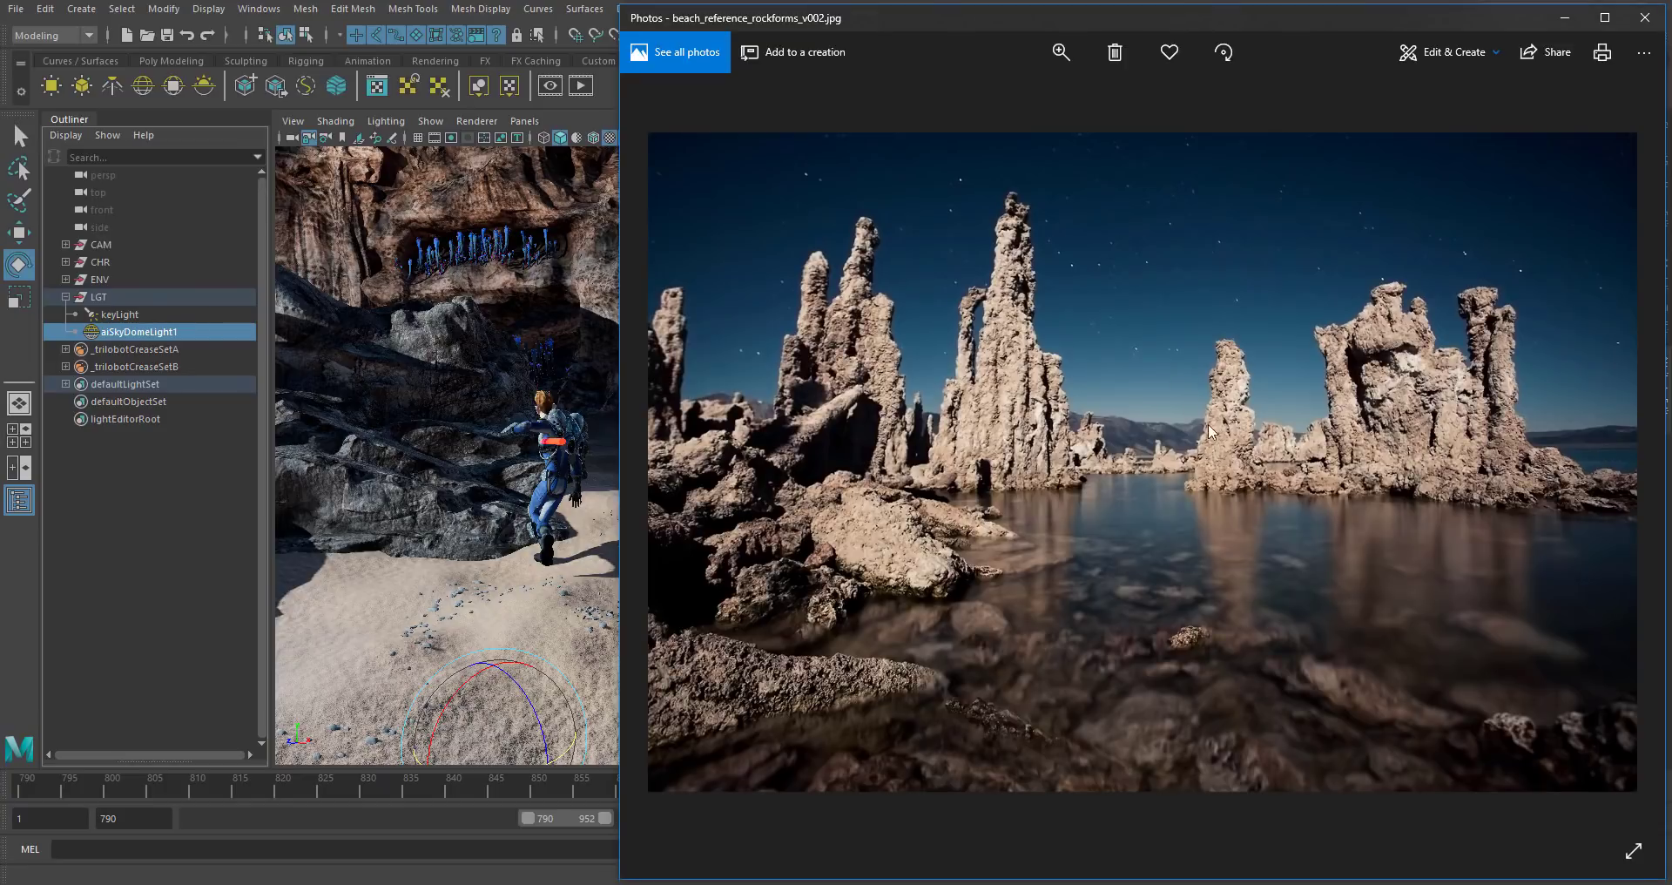
key(alt+Tab)
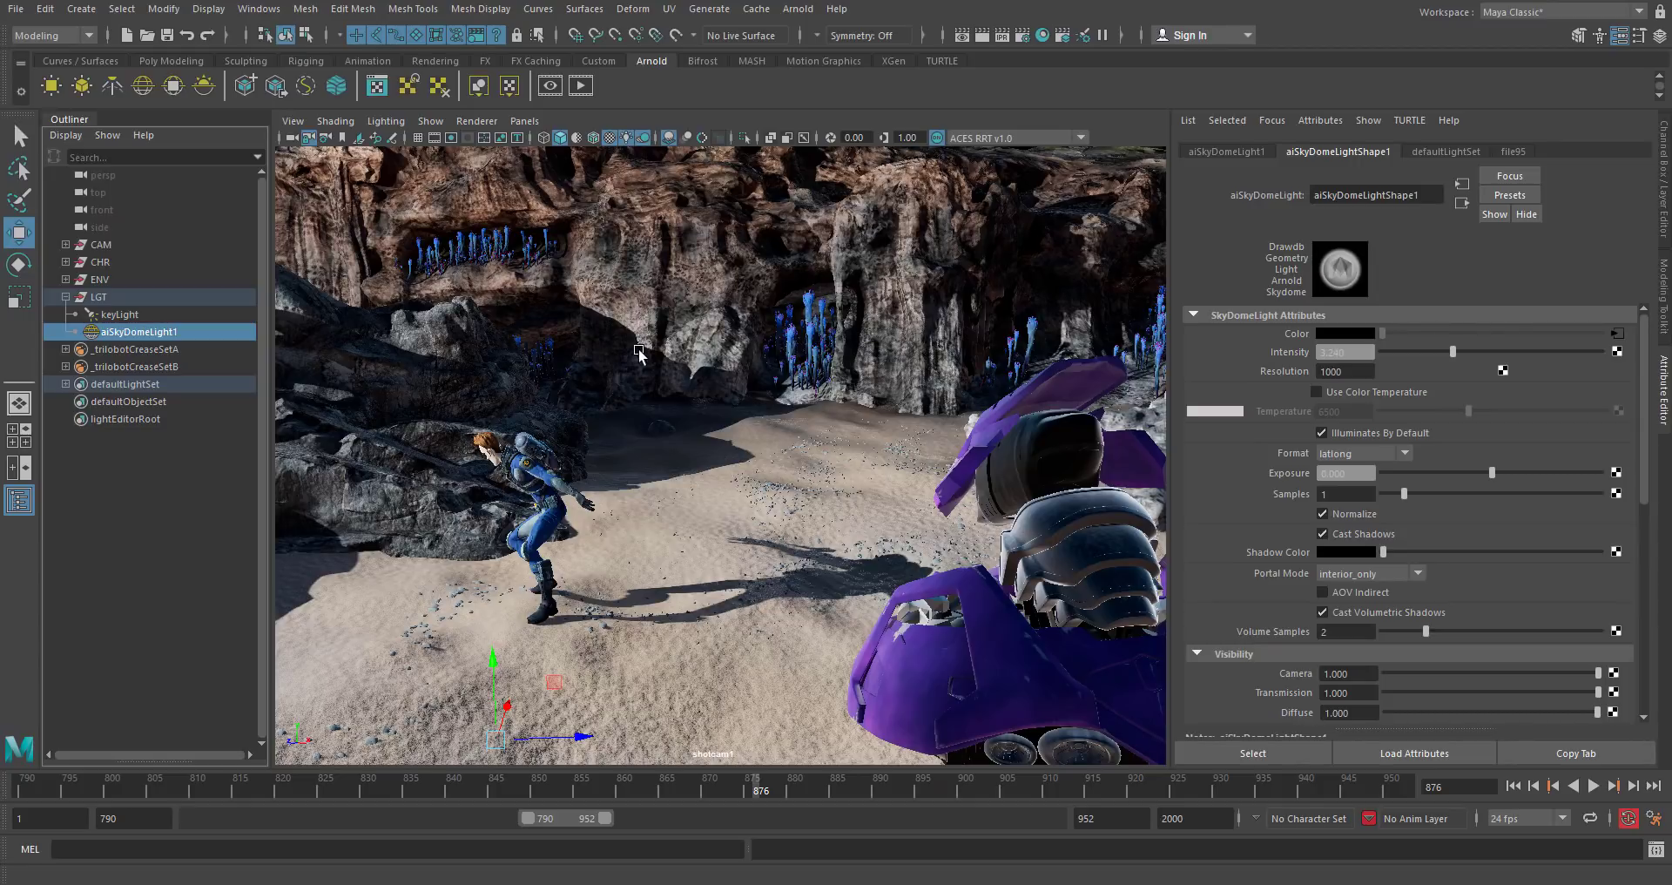
Check the distant haze in the reference photo, enable hardware fog in the viewport and open its settings.
click(335, 121)
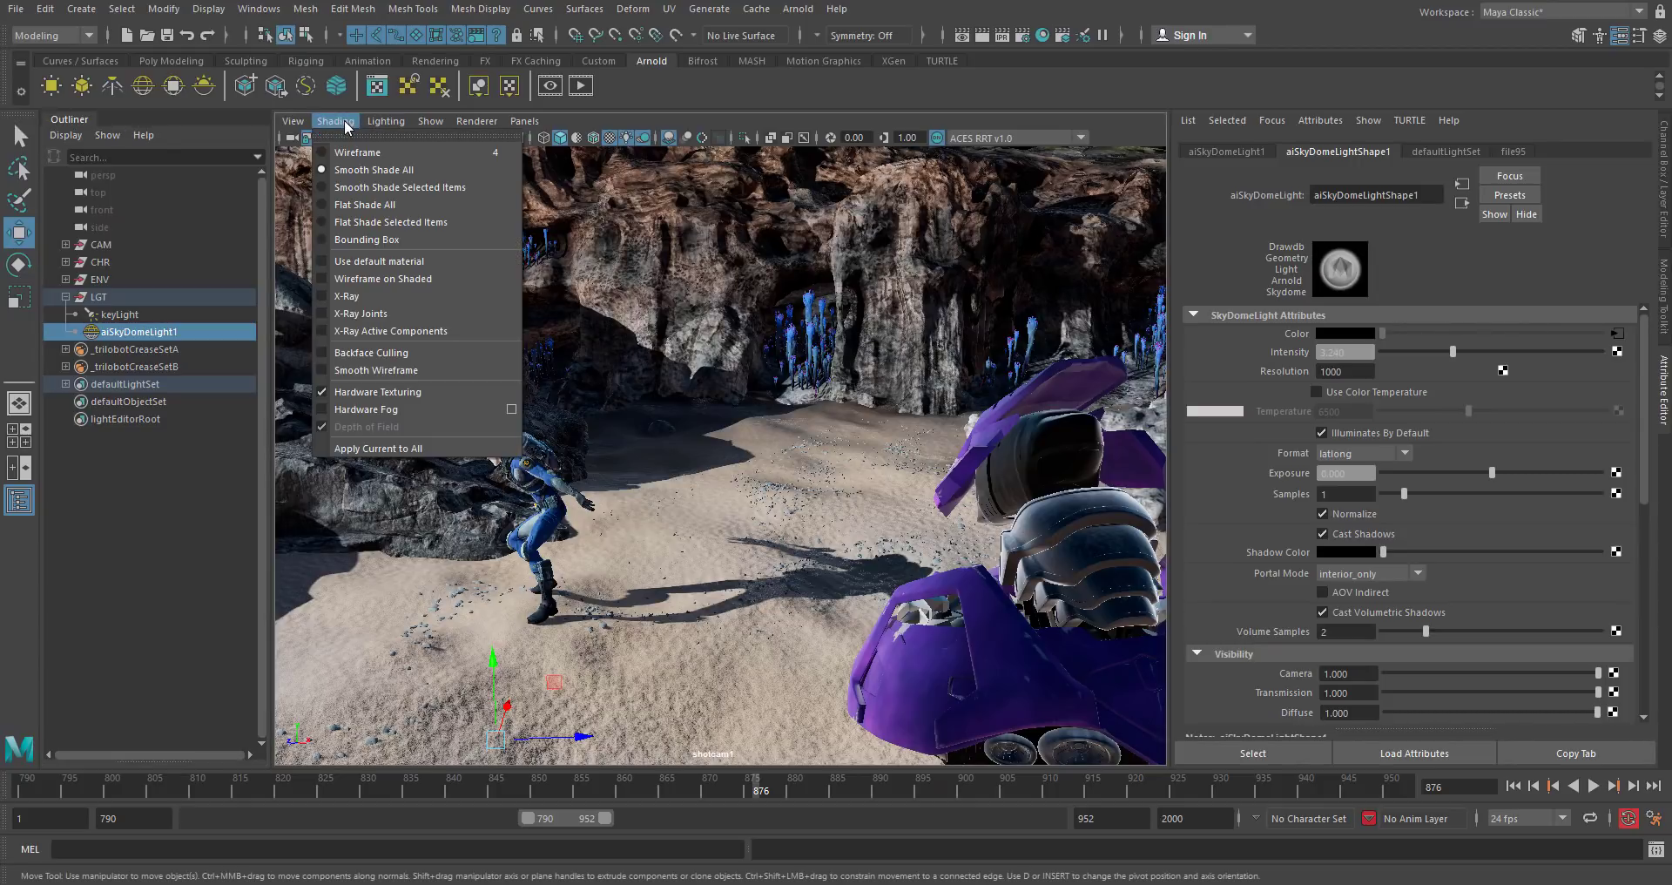
key(alt+Tab)
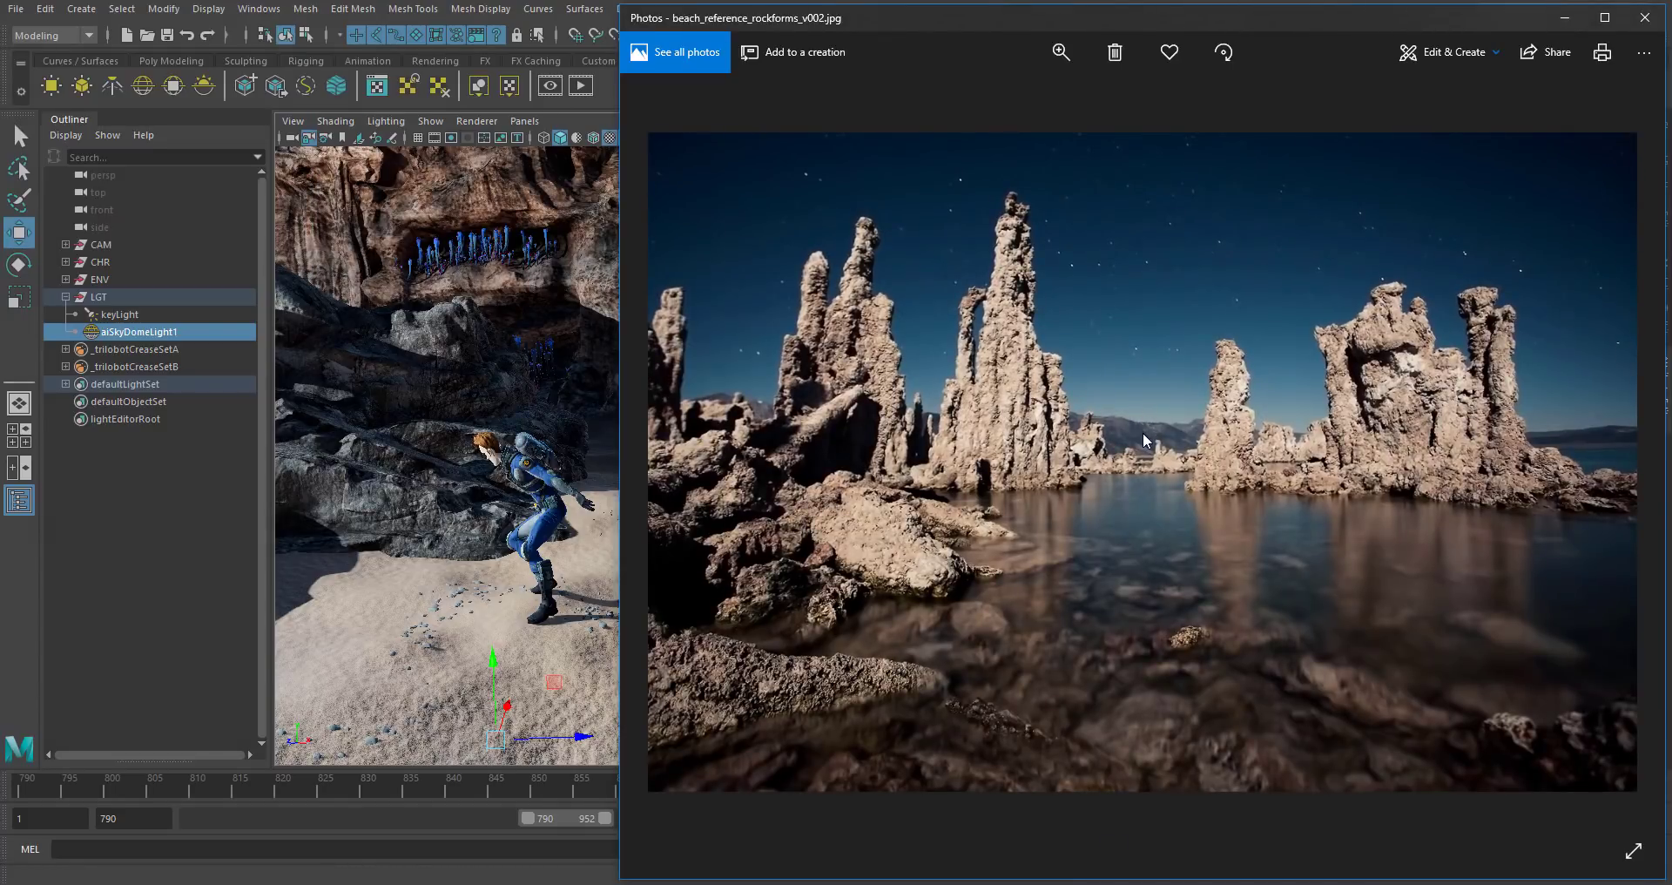
click(602, 231)
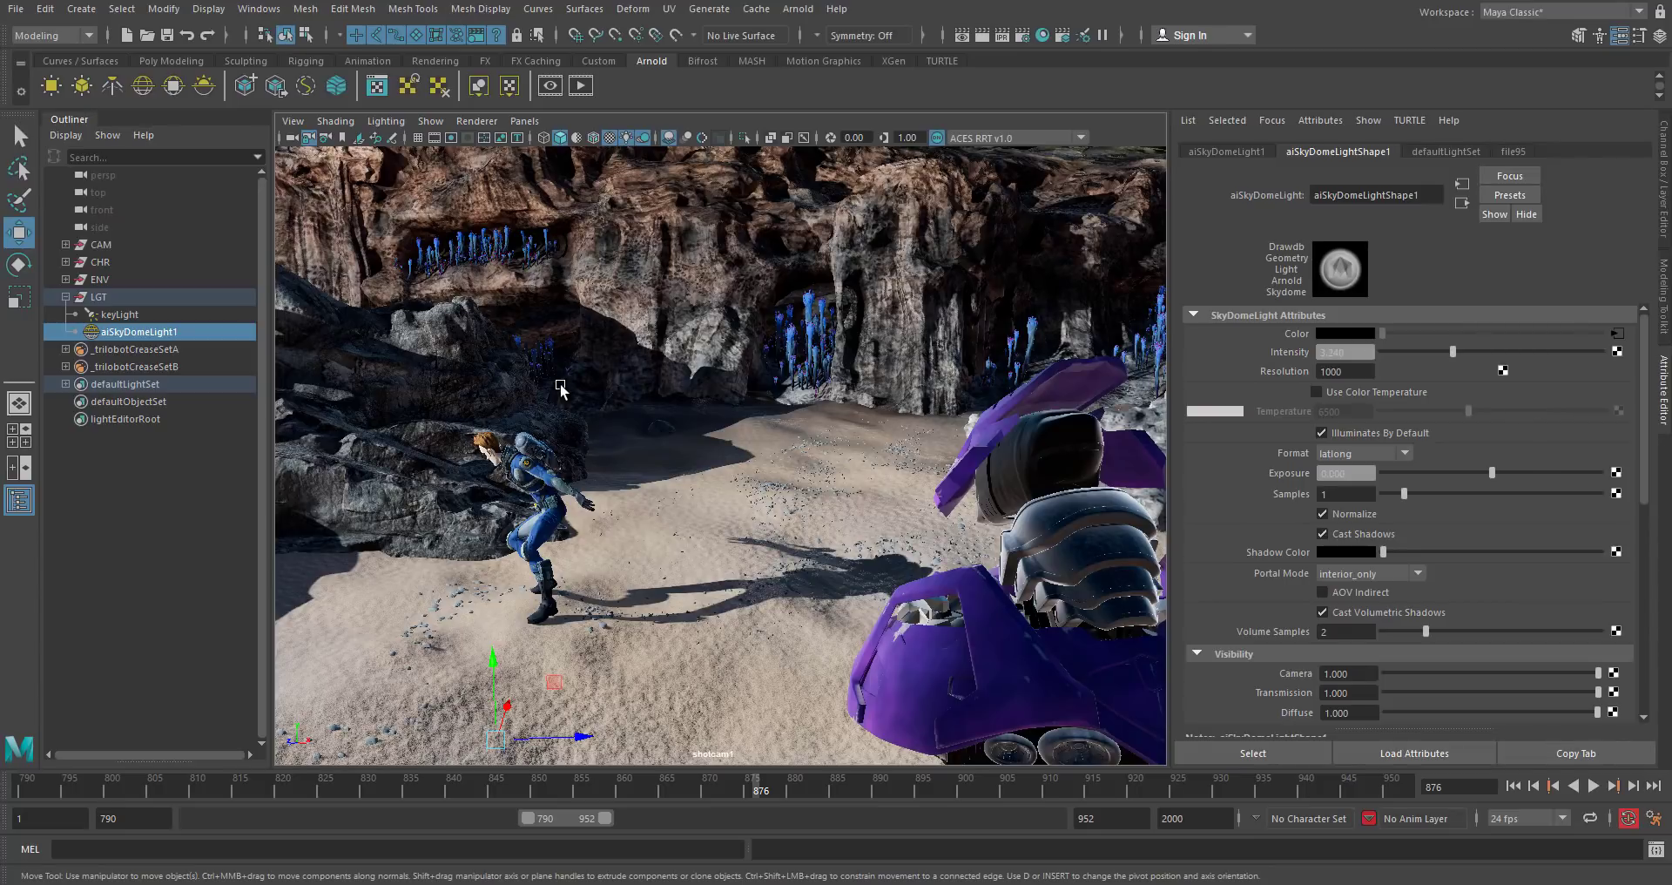
click(336, 121)
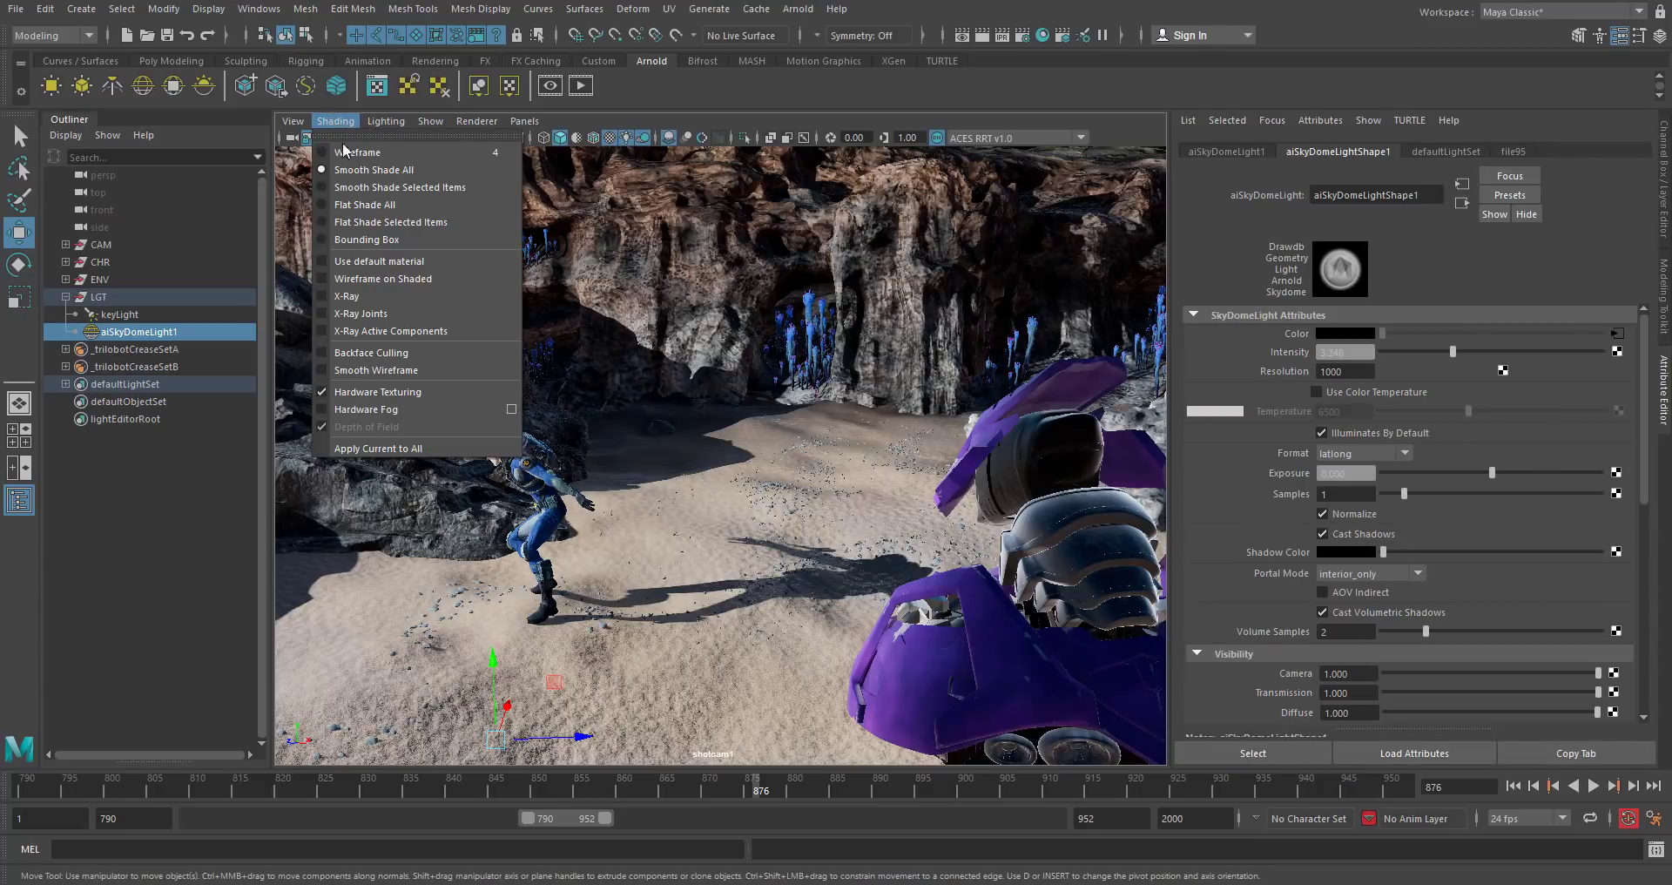
click(406, 409)
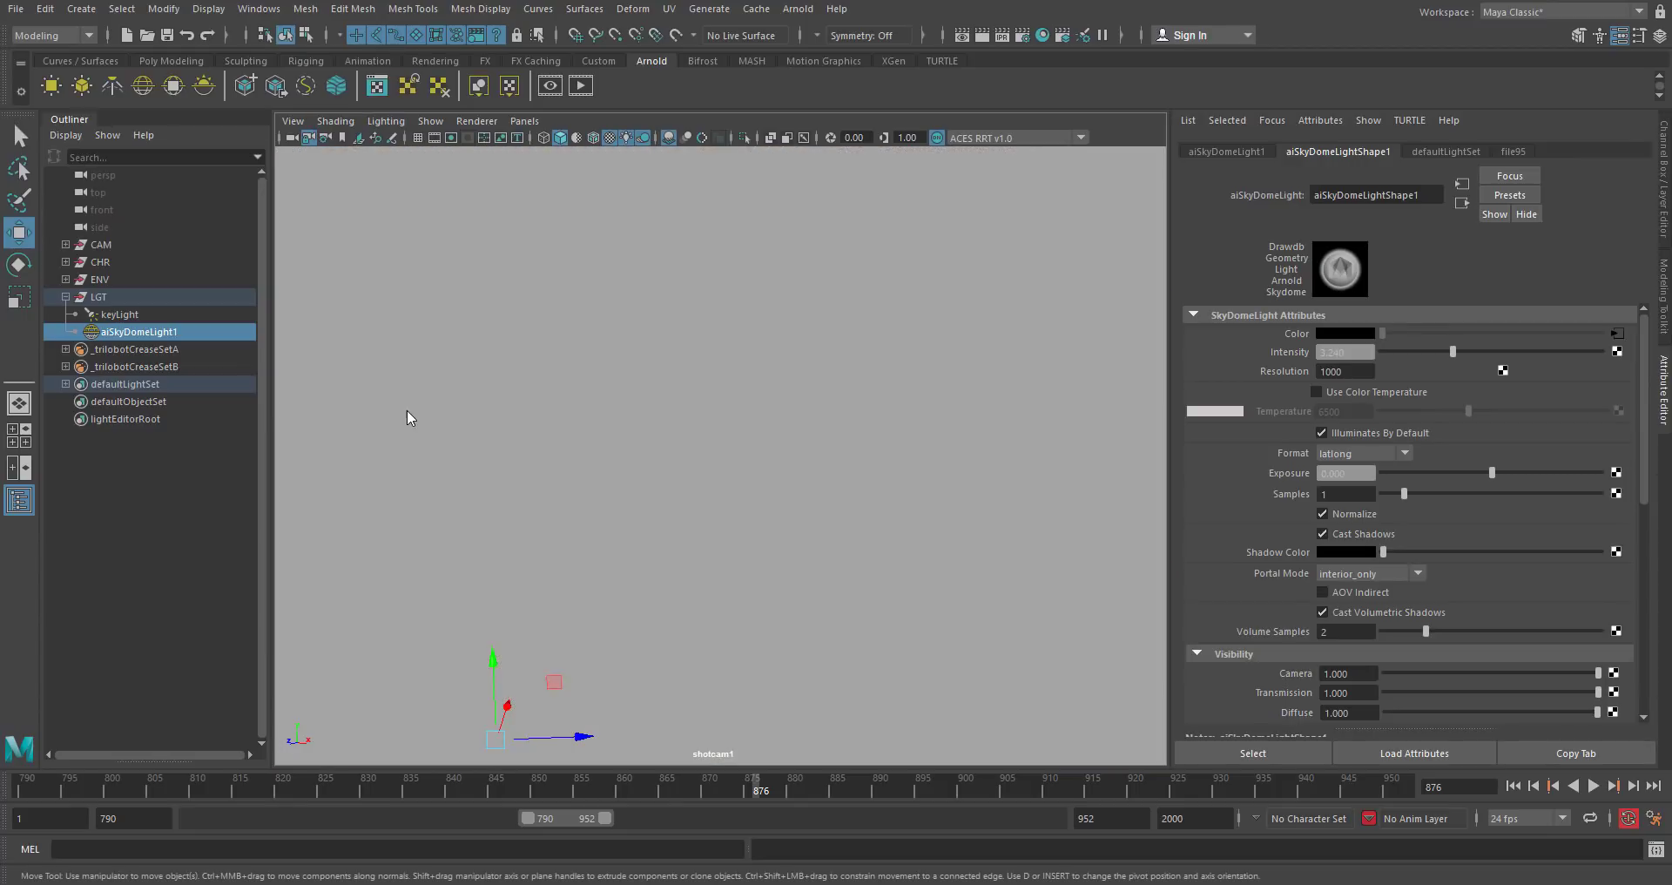
click(336, 121)
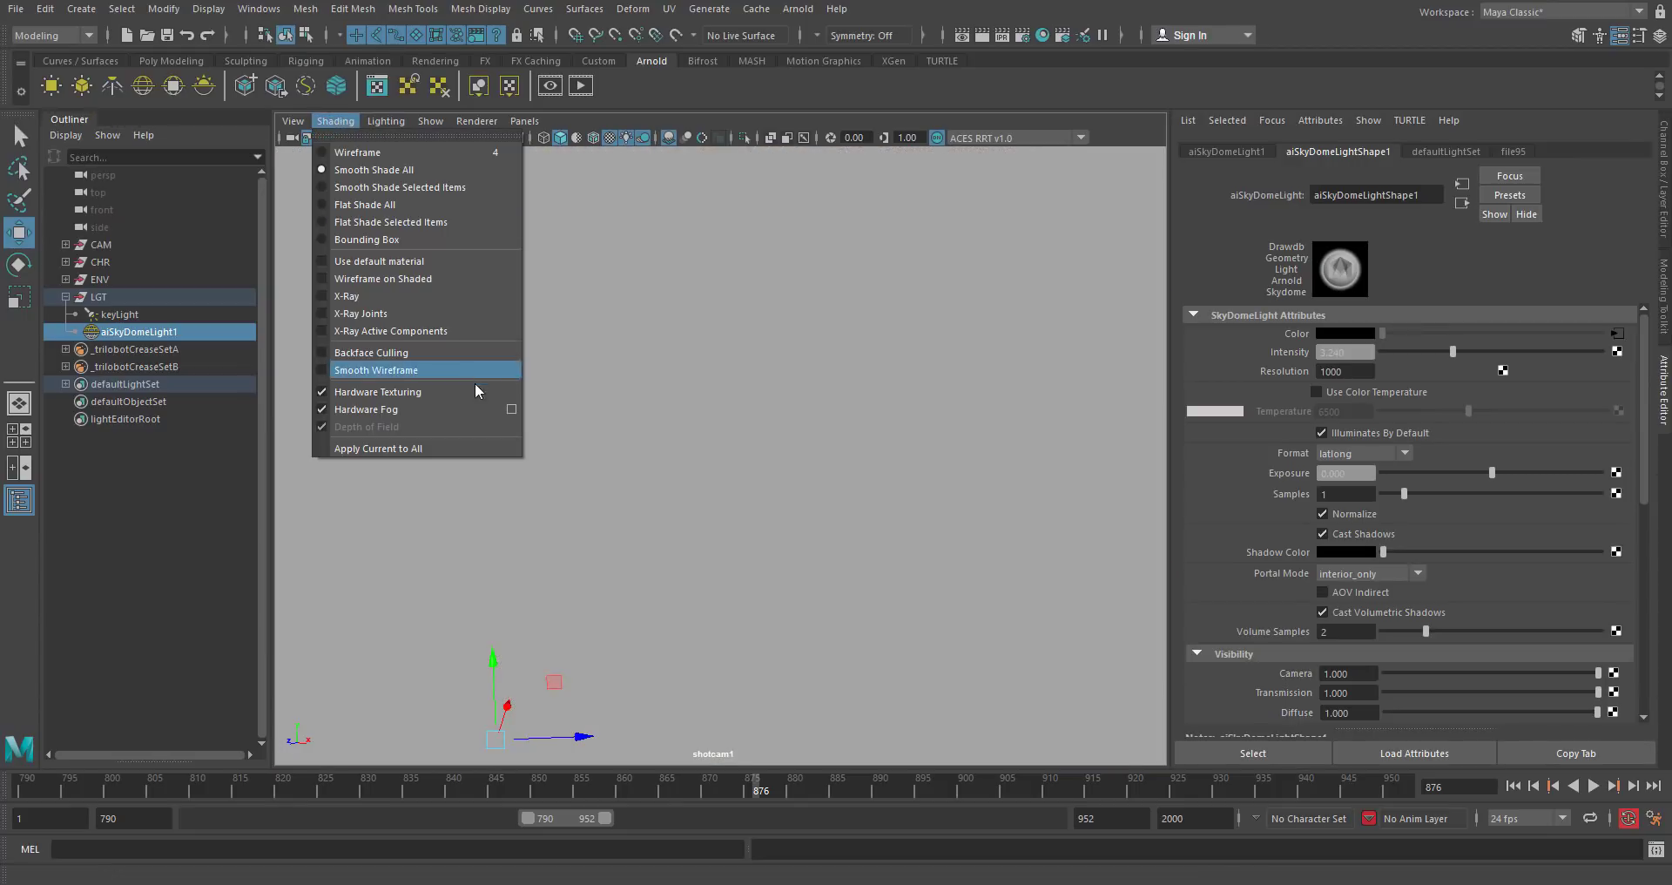
click(514, 410)
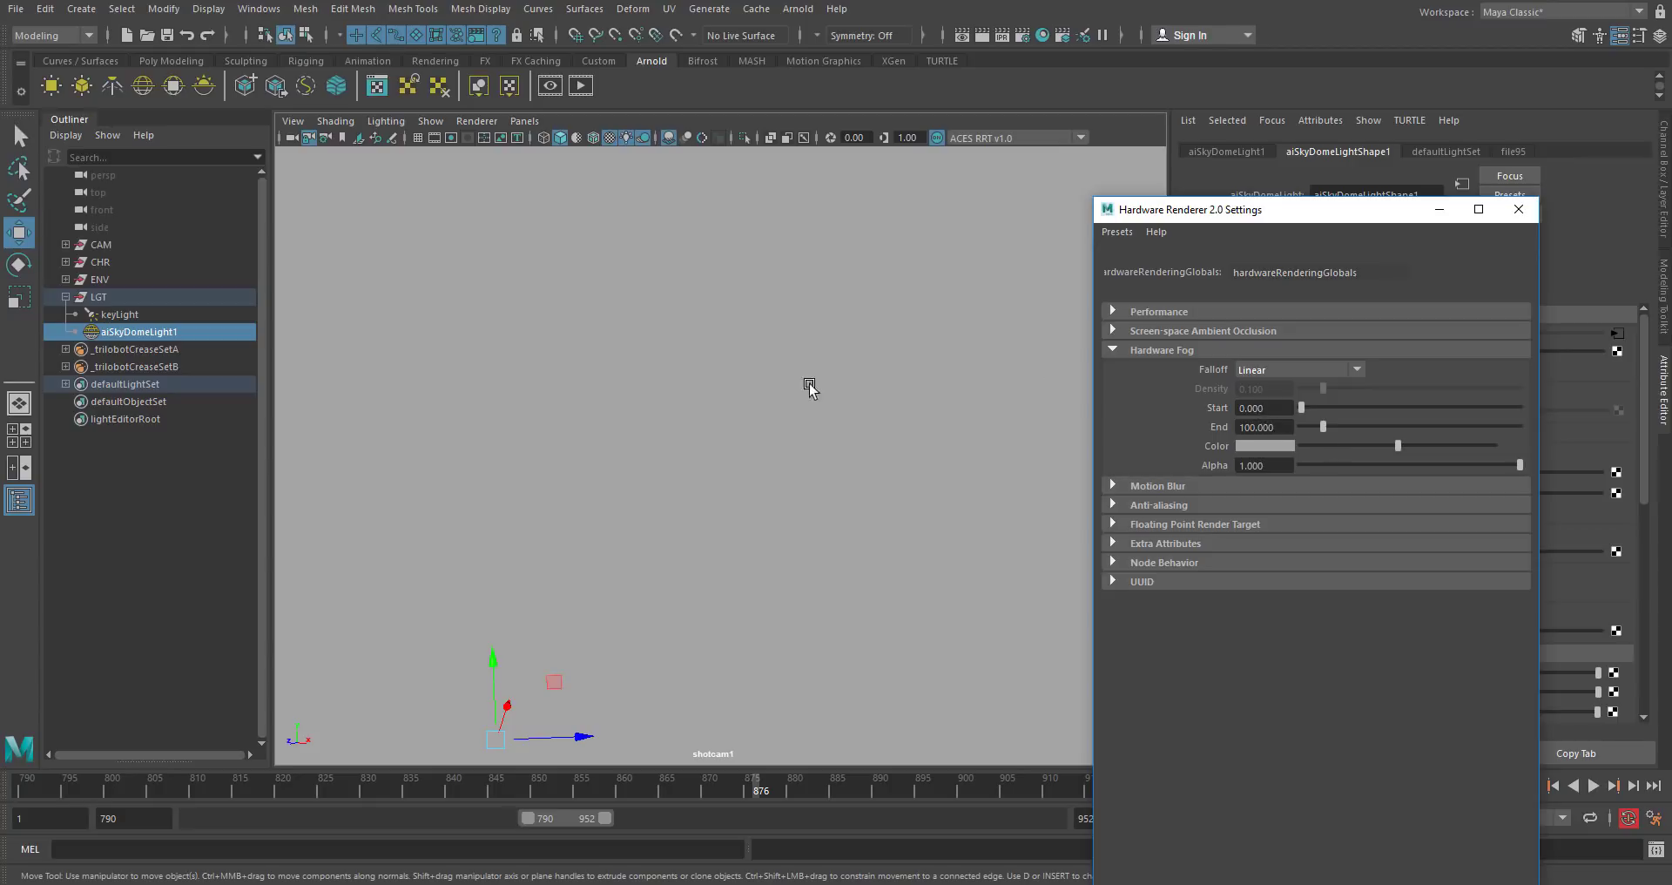
Set the linear hardware fog to start at about 912 and end at about 3630.
drag(1324, 431, 1600, 446)
double_click(1247, 428)
text(2)
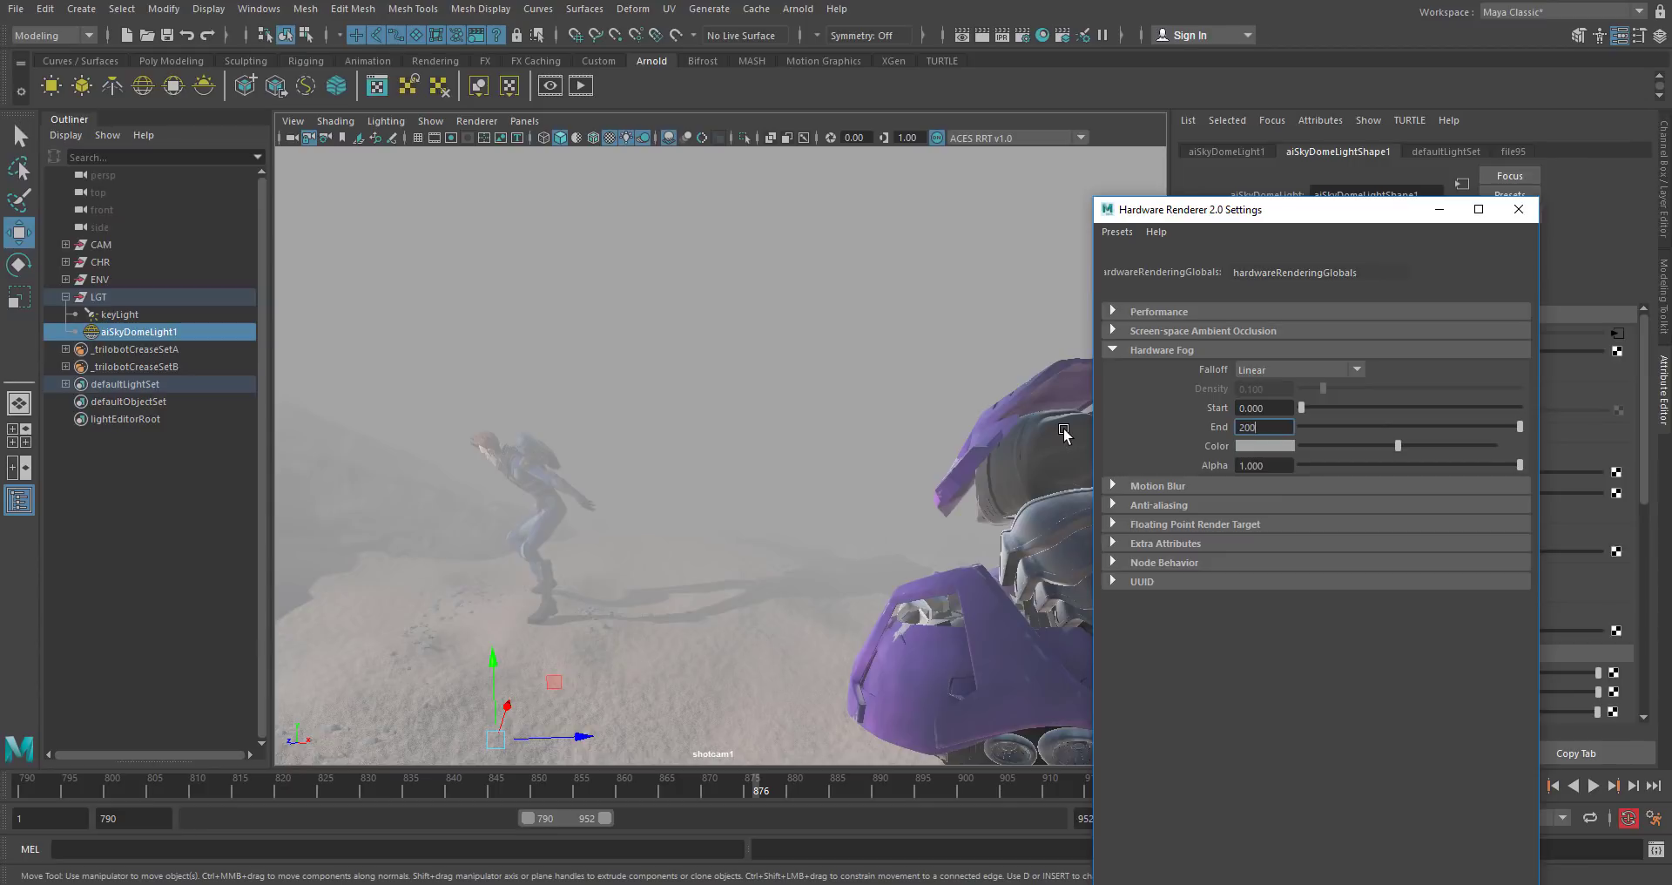
key(Return)
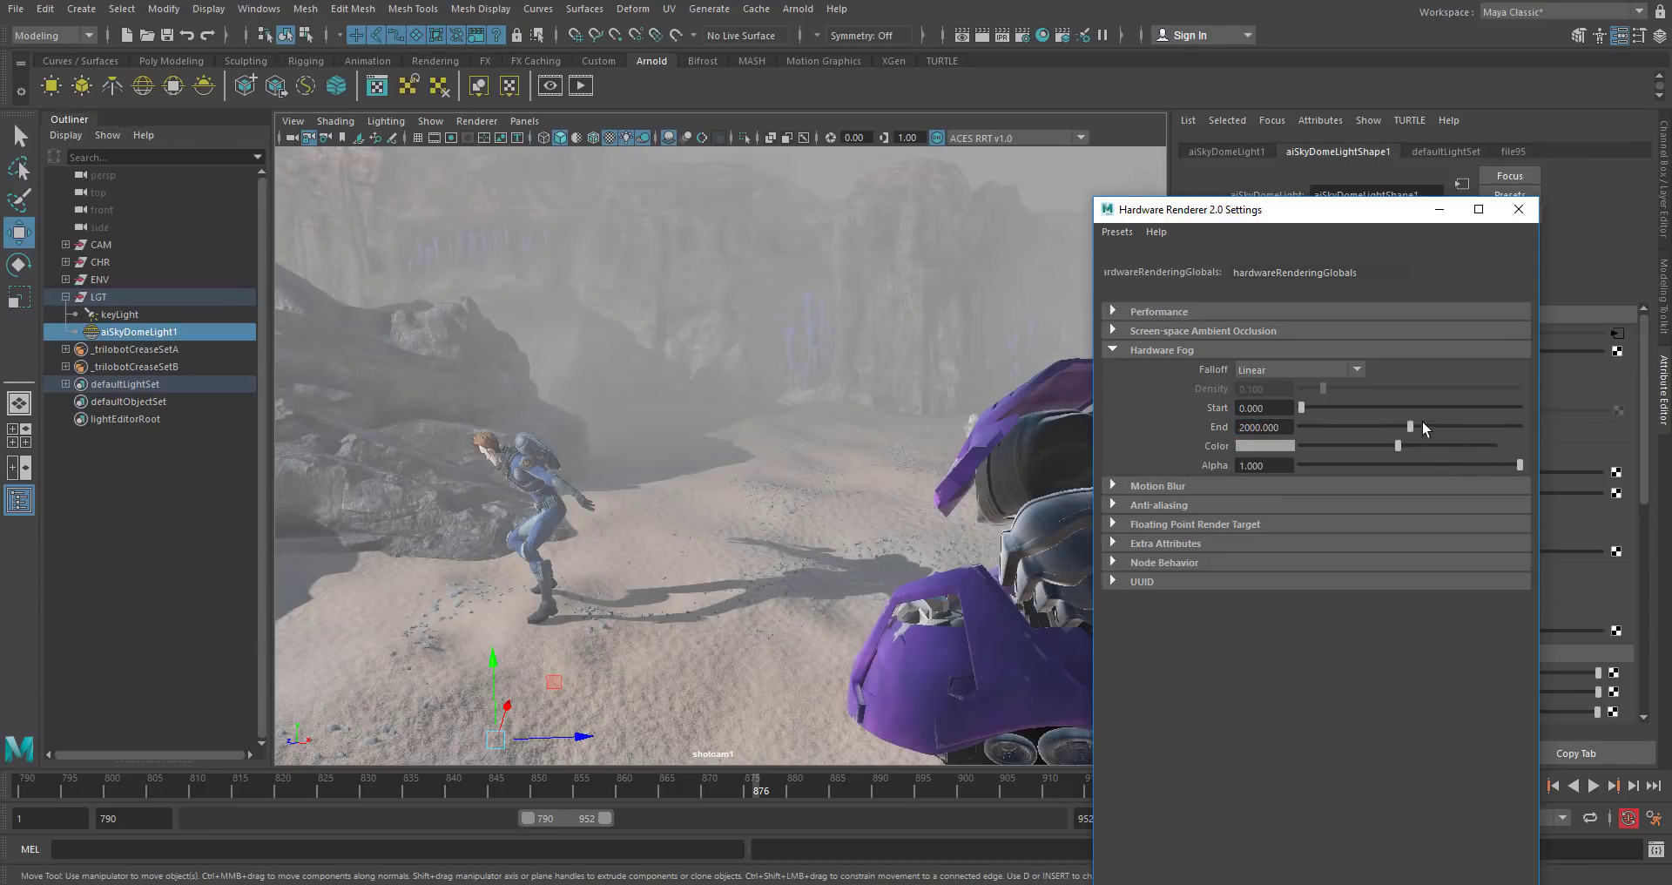
drag(1419, 421, 1457, 430)
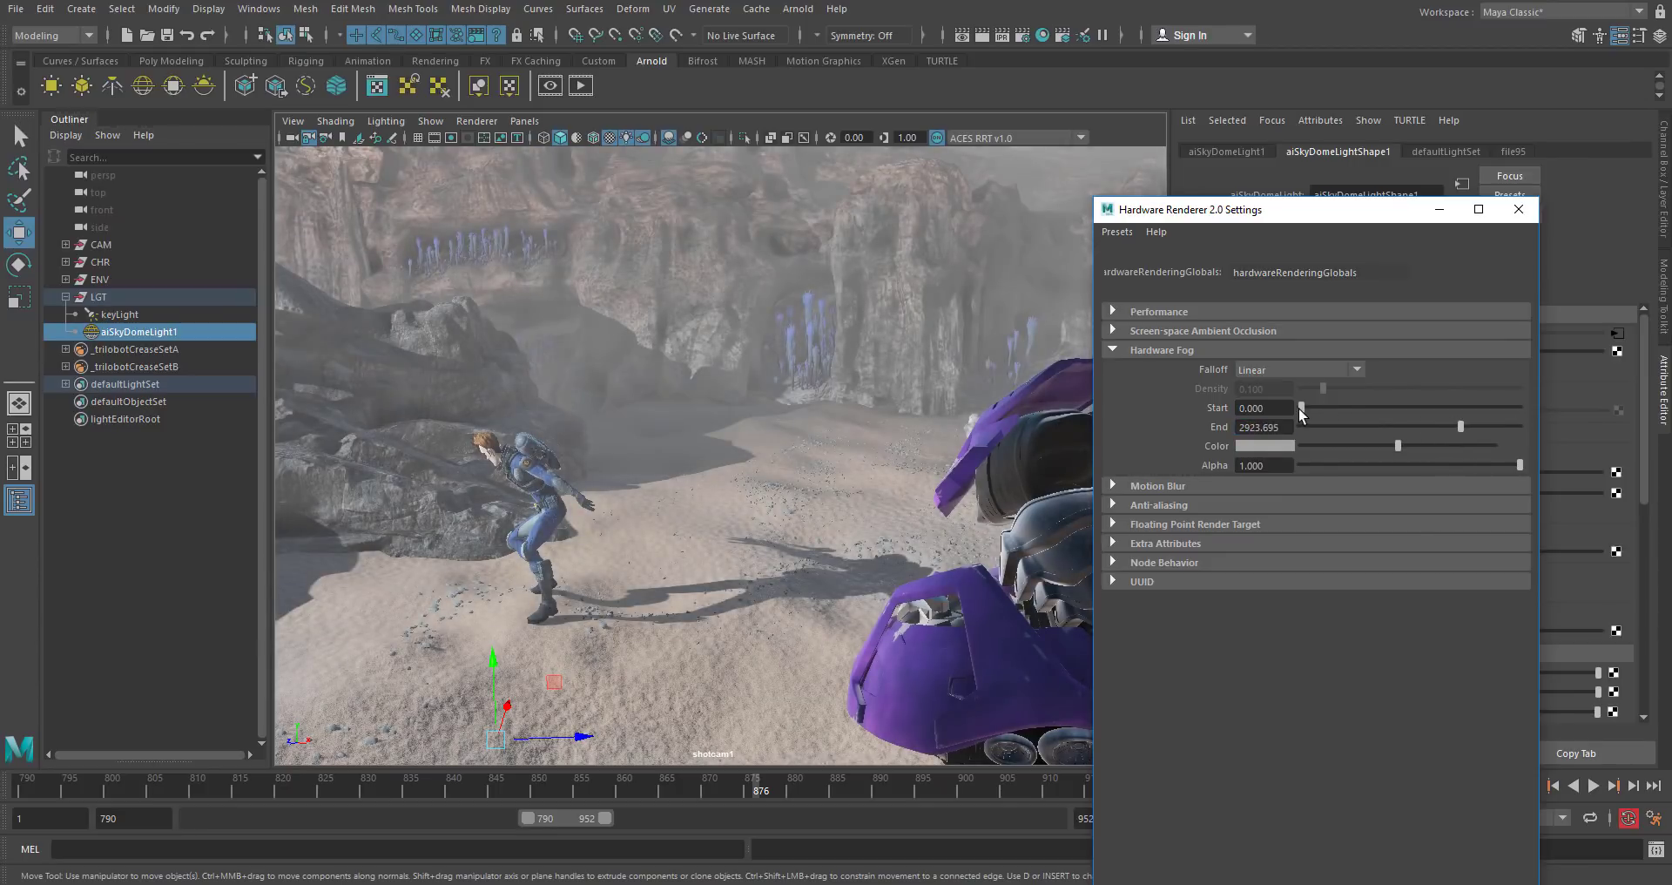
drag(1298, 408, 1496, 434)
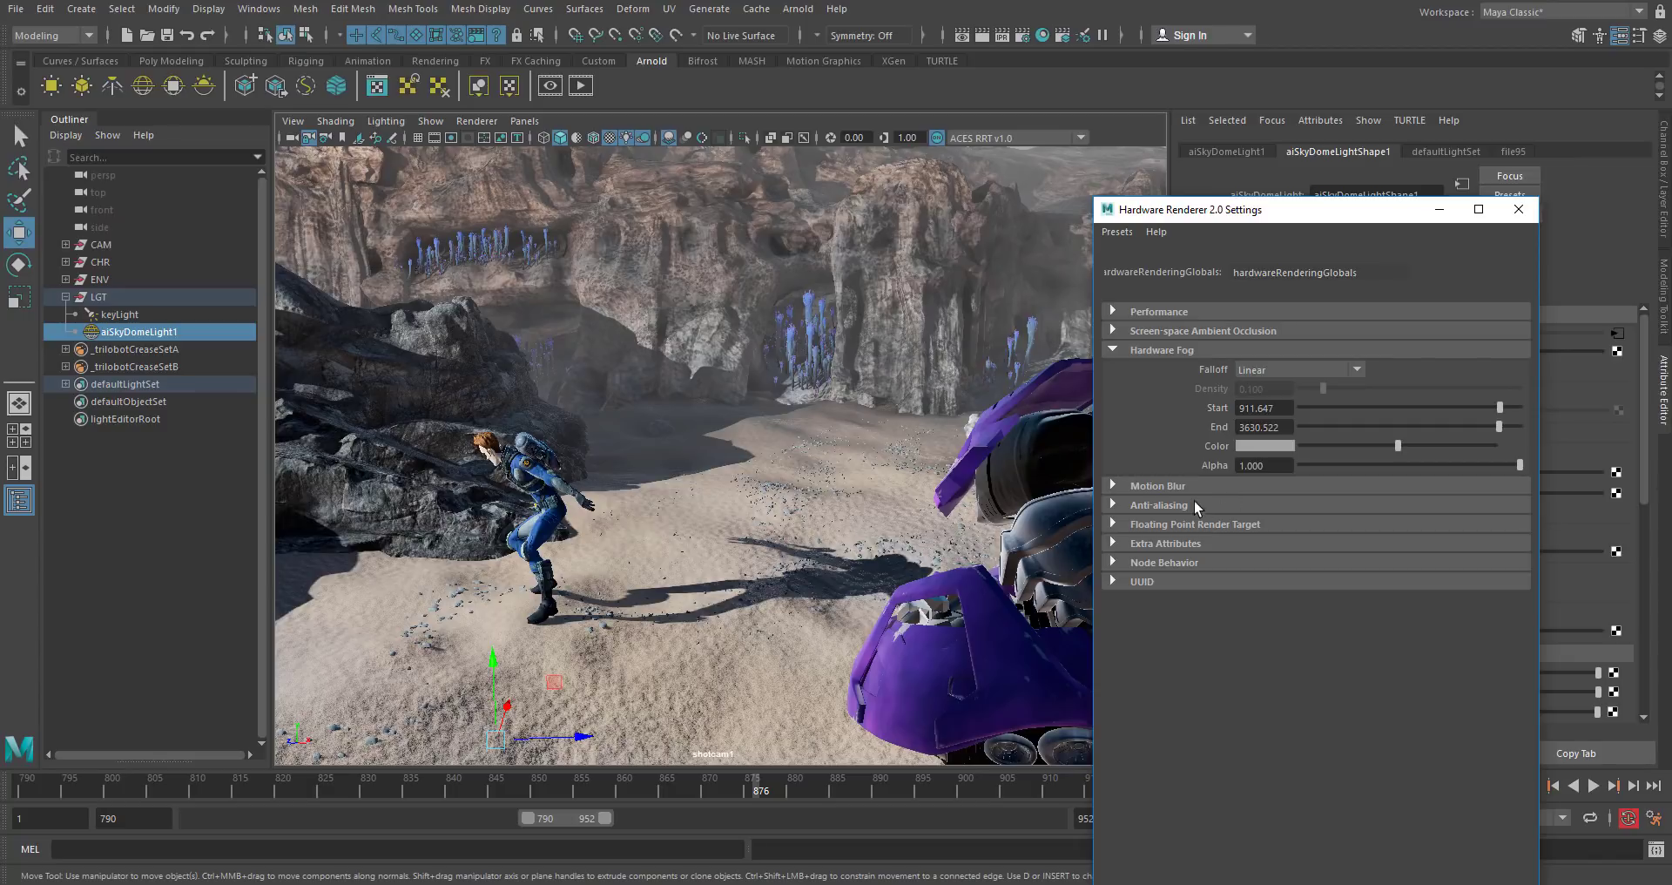
Color the hardware fog dark blue with hue 226.15, saturation 0.84 and value 0.125 after checking the reference, and close the fog settings.
key(alt+Tab)
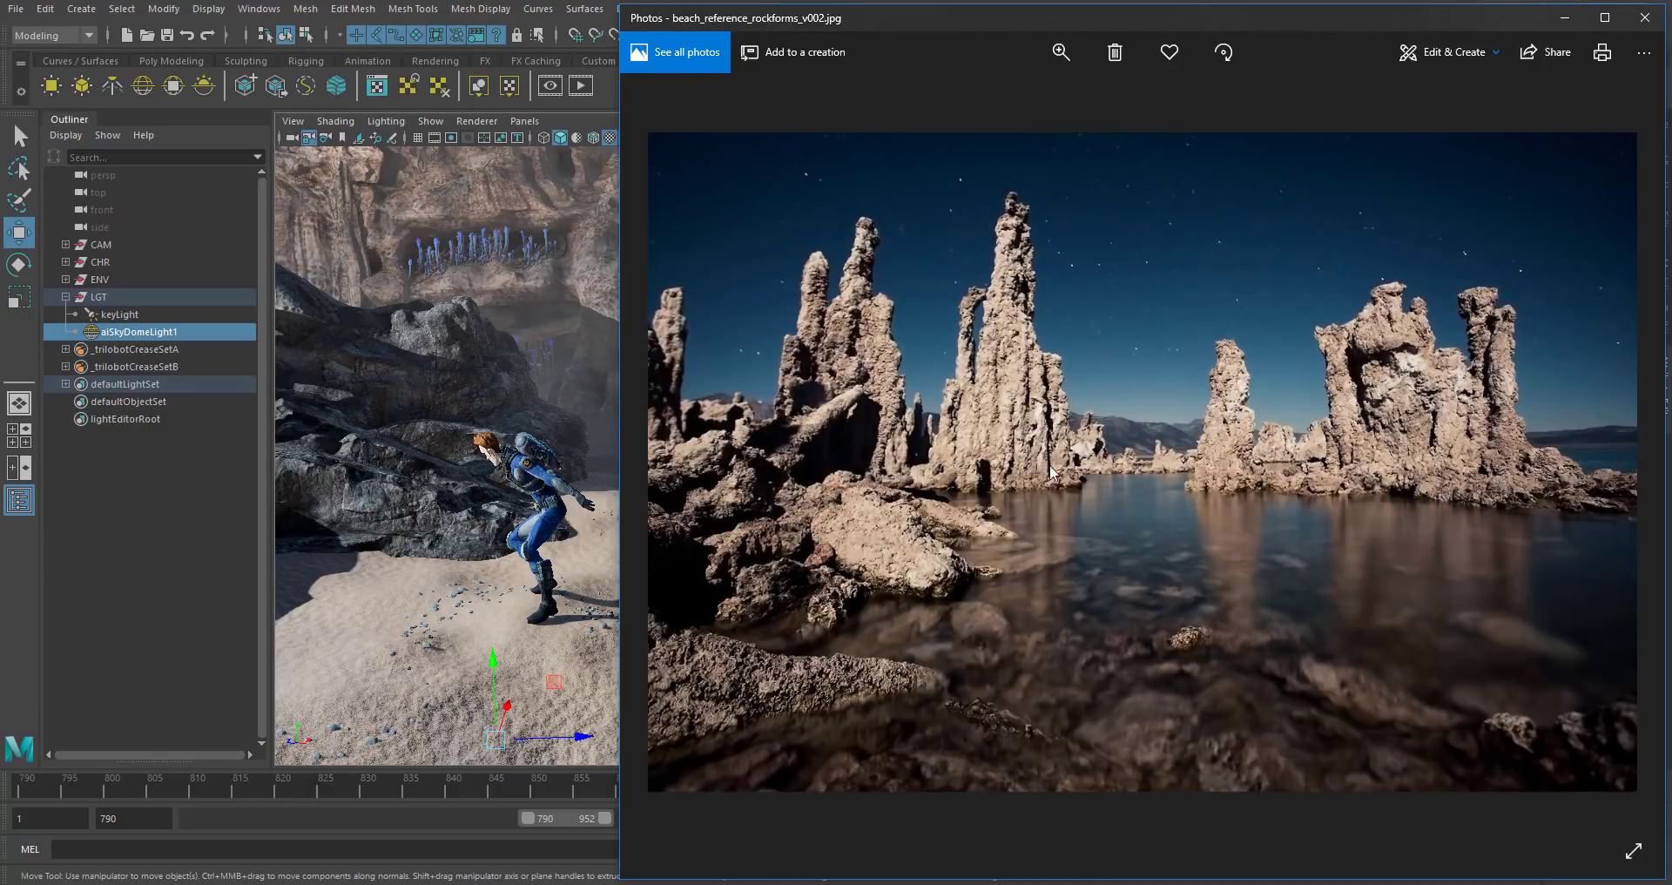
click(1565, 18)
click(1259, 445)
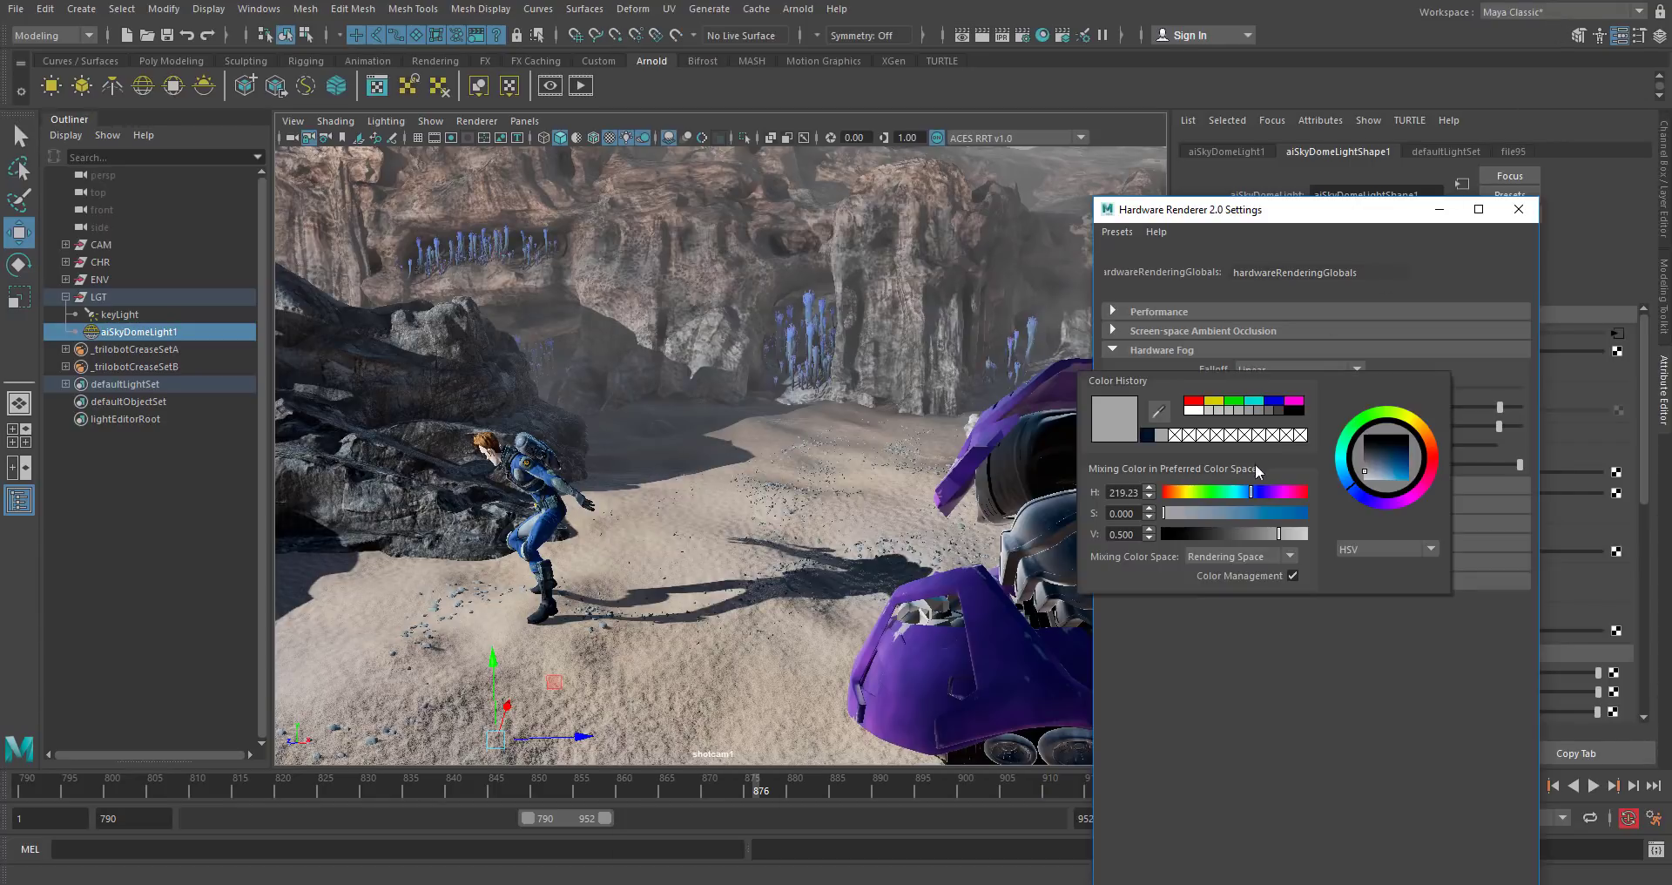
drag(1250, 494, 1224, 543)
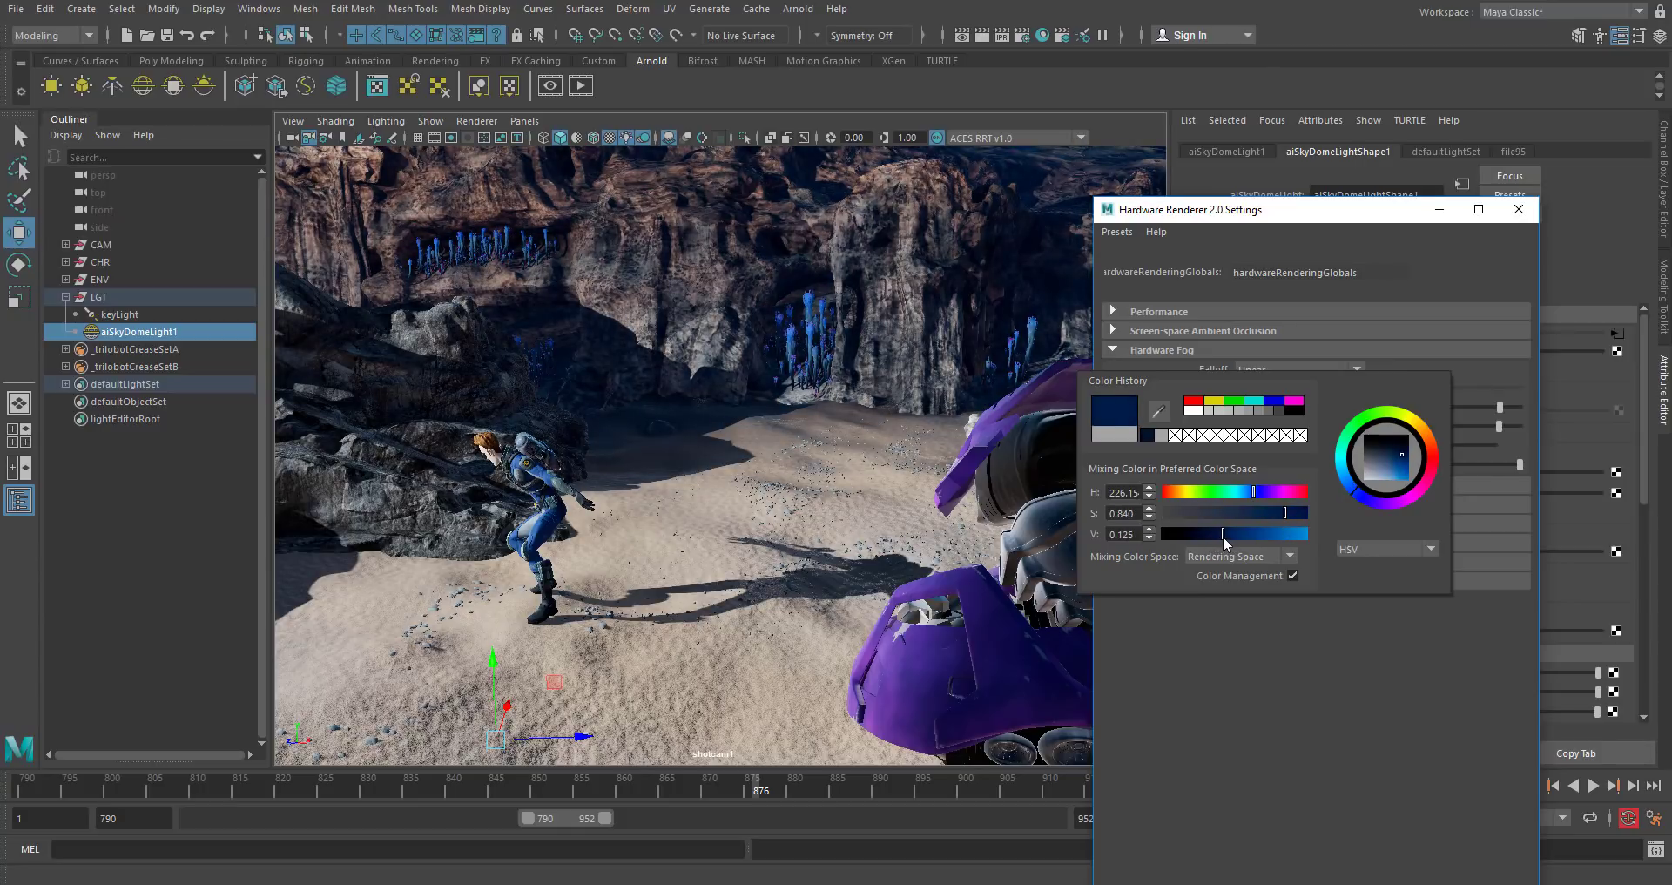
drag(1517, 470, 1576, 513)
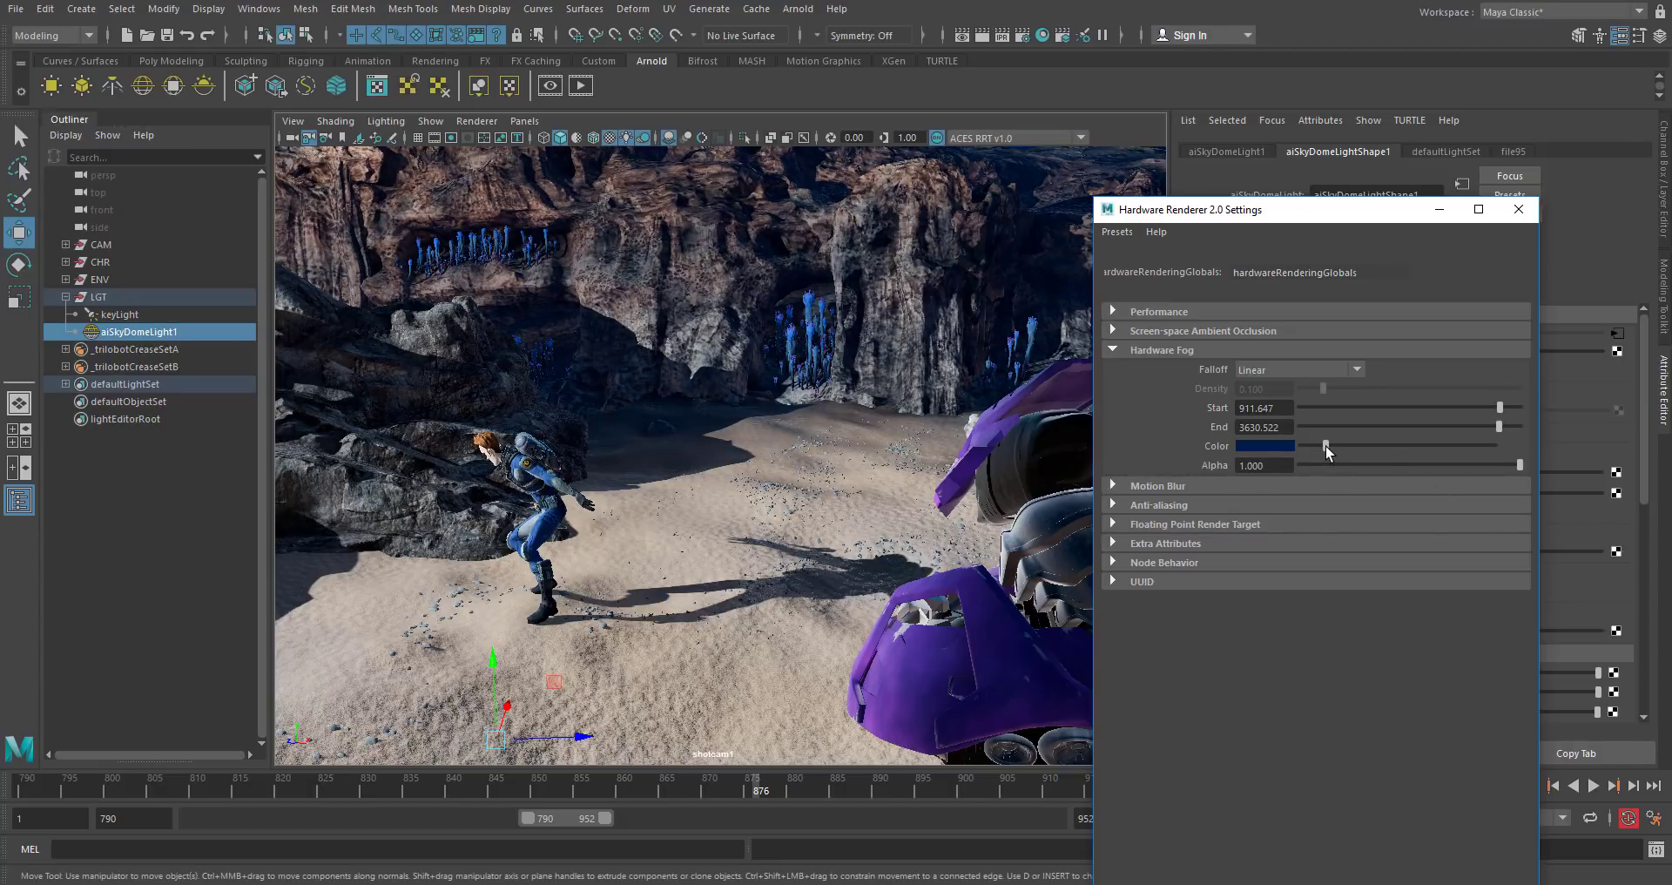
click(1518, 209)
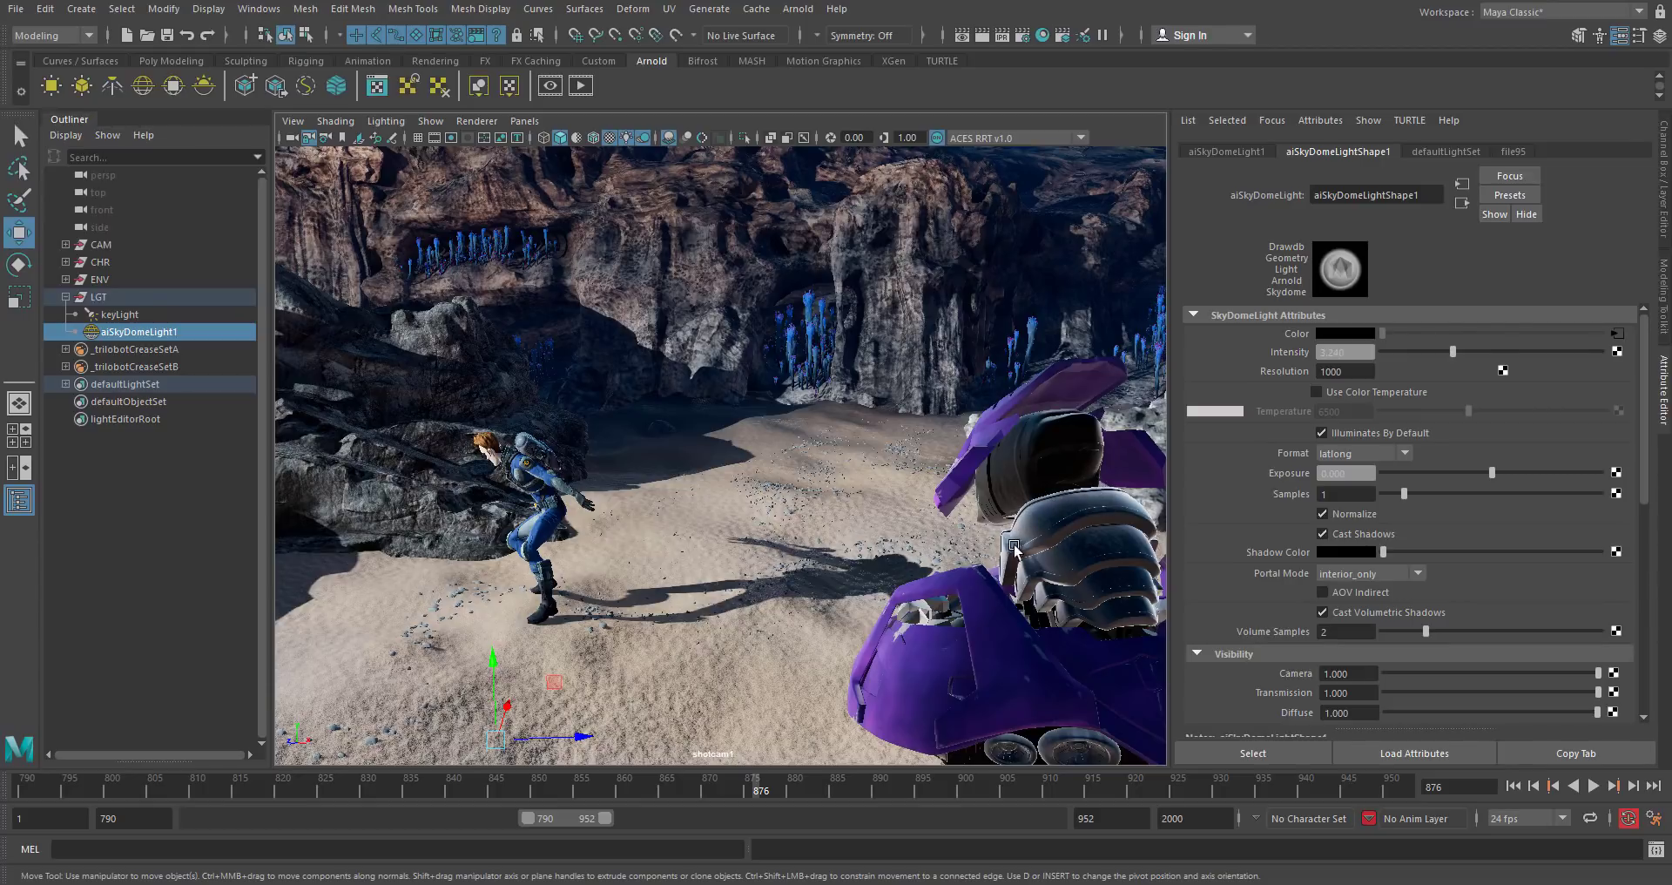
Enable multisampling anti-aliasing with a sample count of 16 in the Hardware Renderer 2.0 settings.
click(488, 123)
click(576, 152)
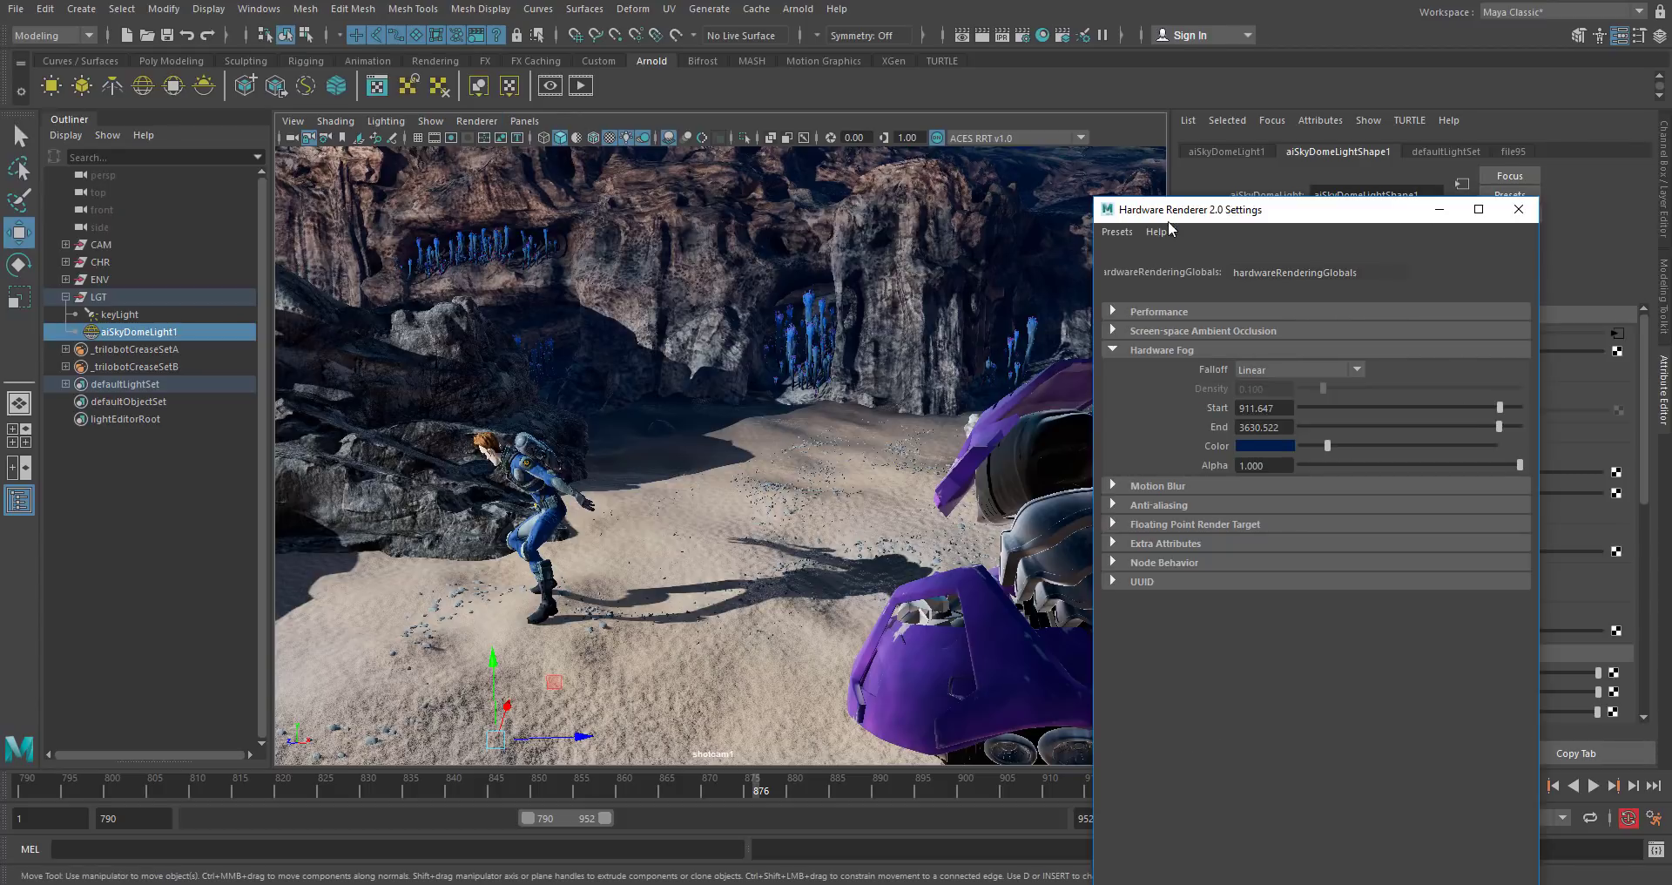
click(805, 458)
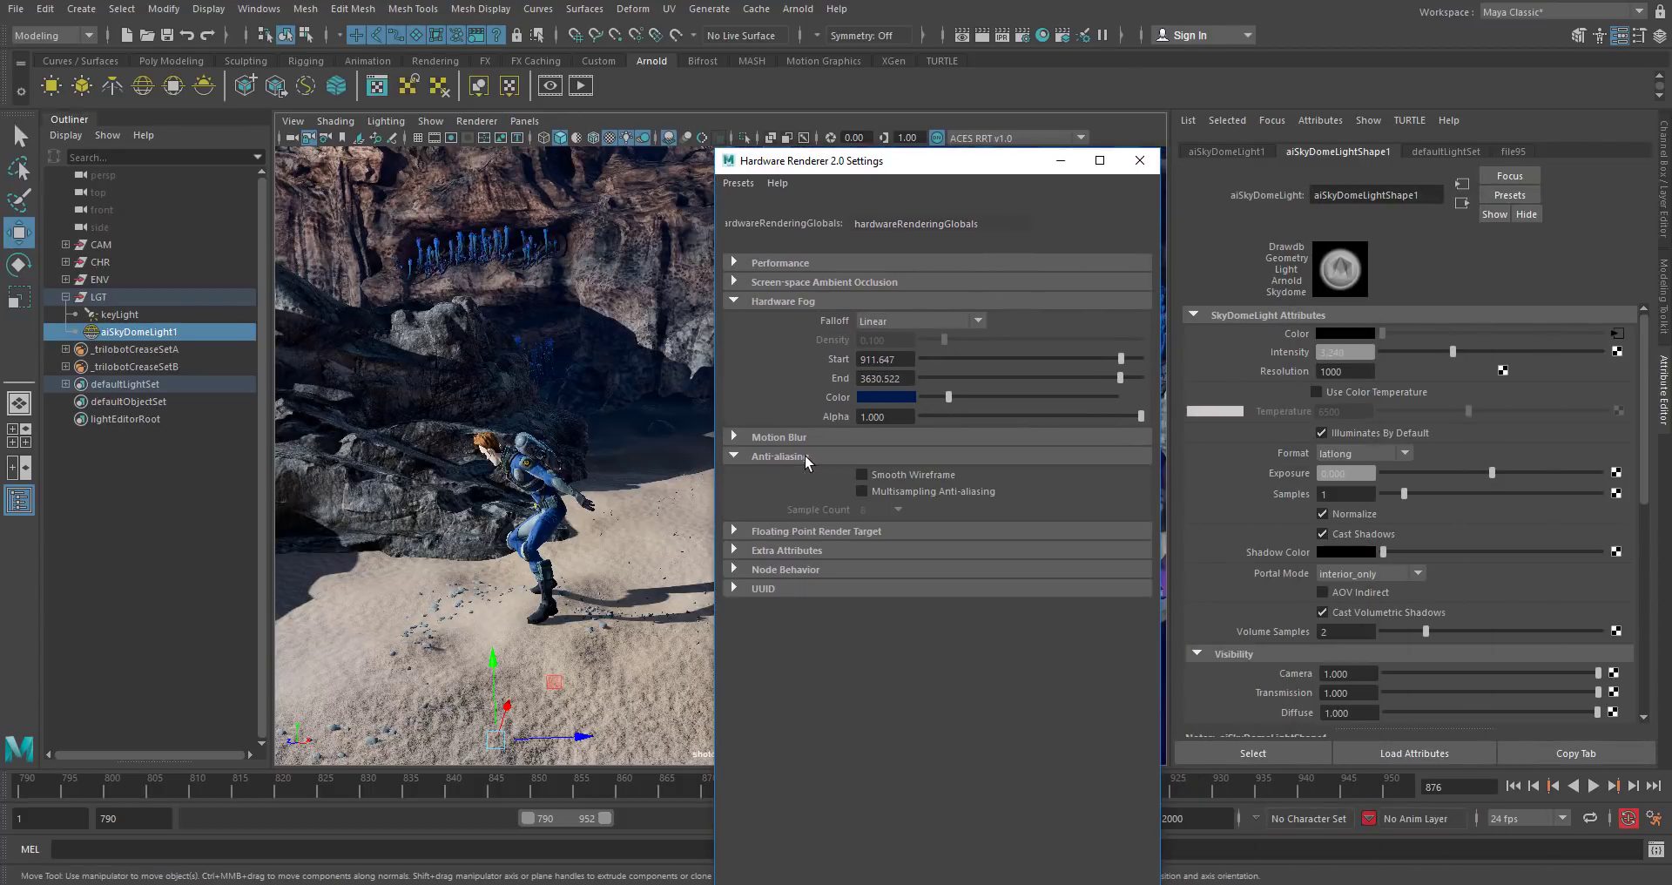
click(892, 493)
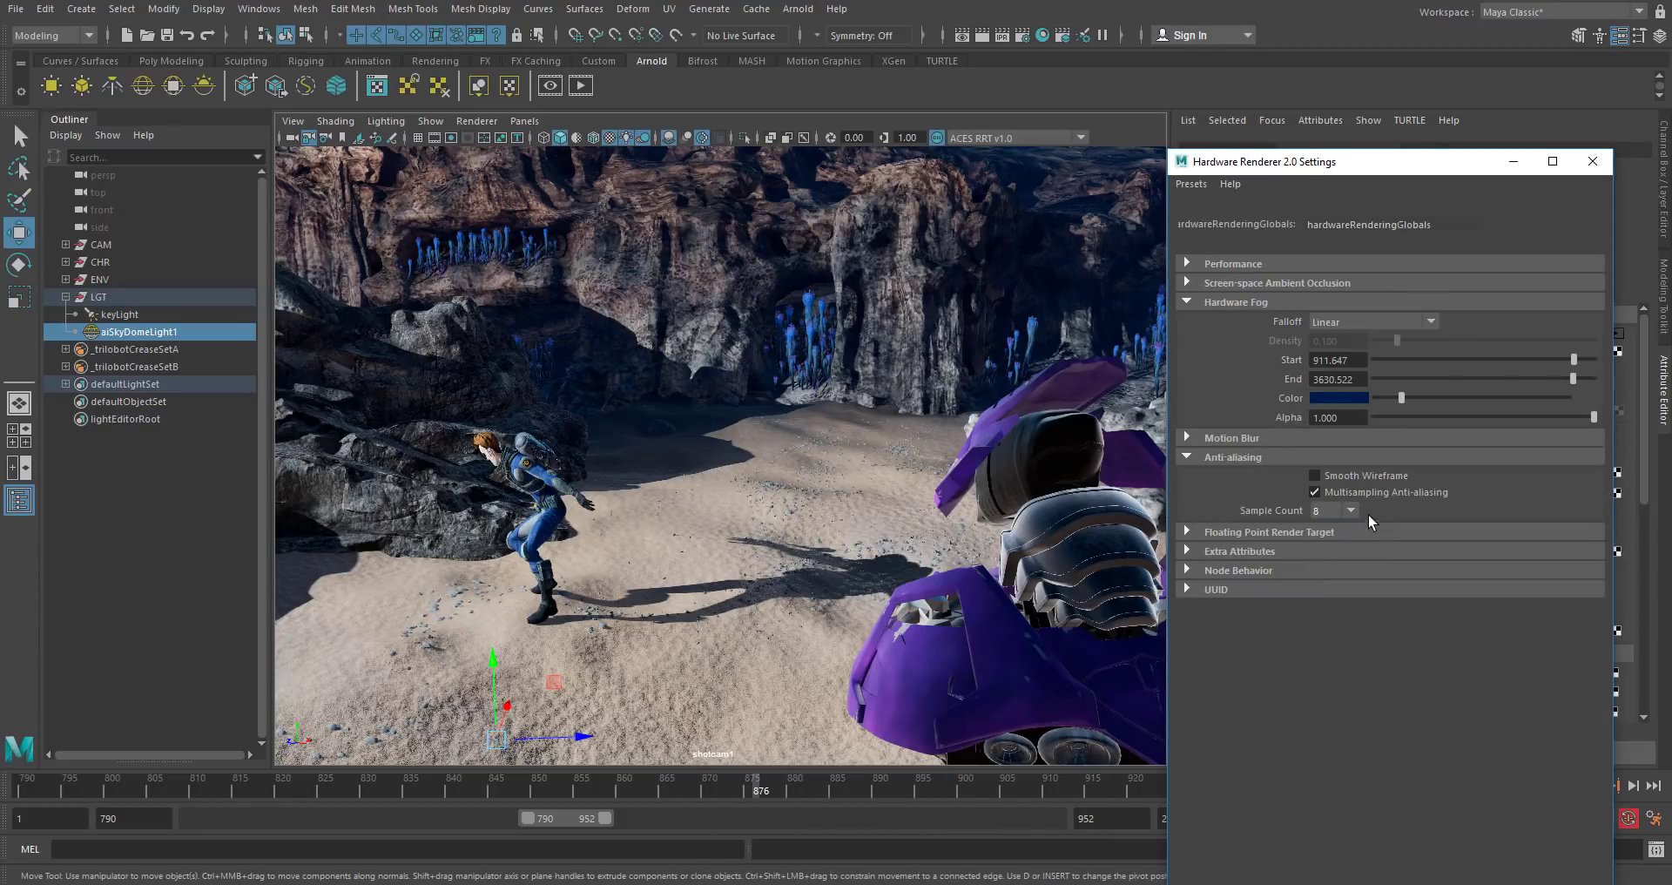
click(1351, 510)
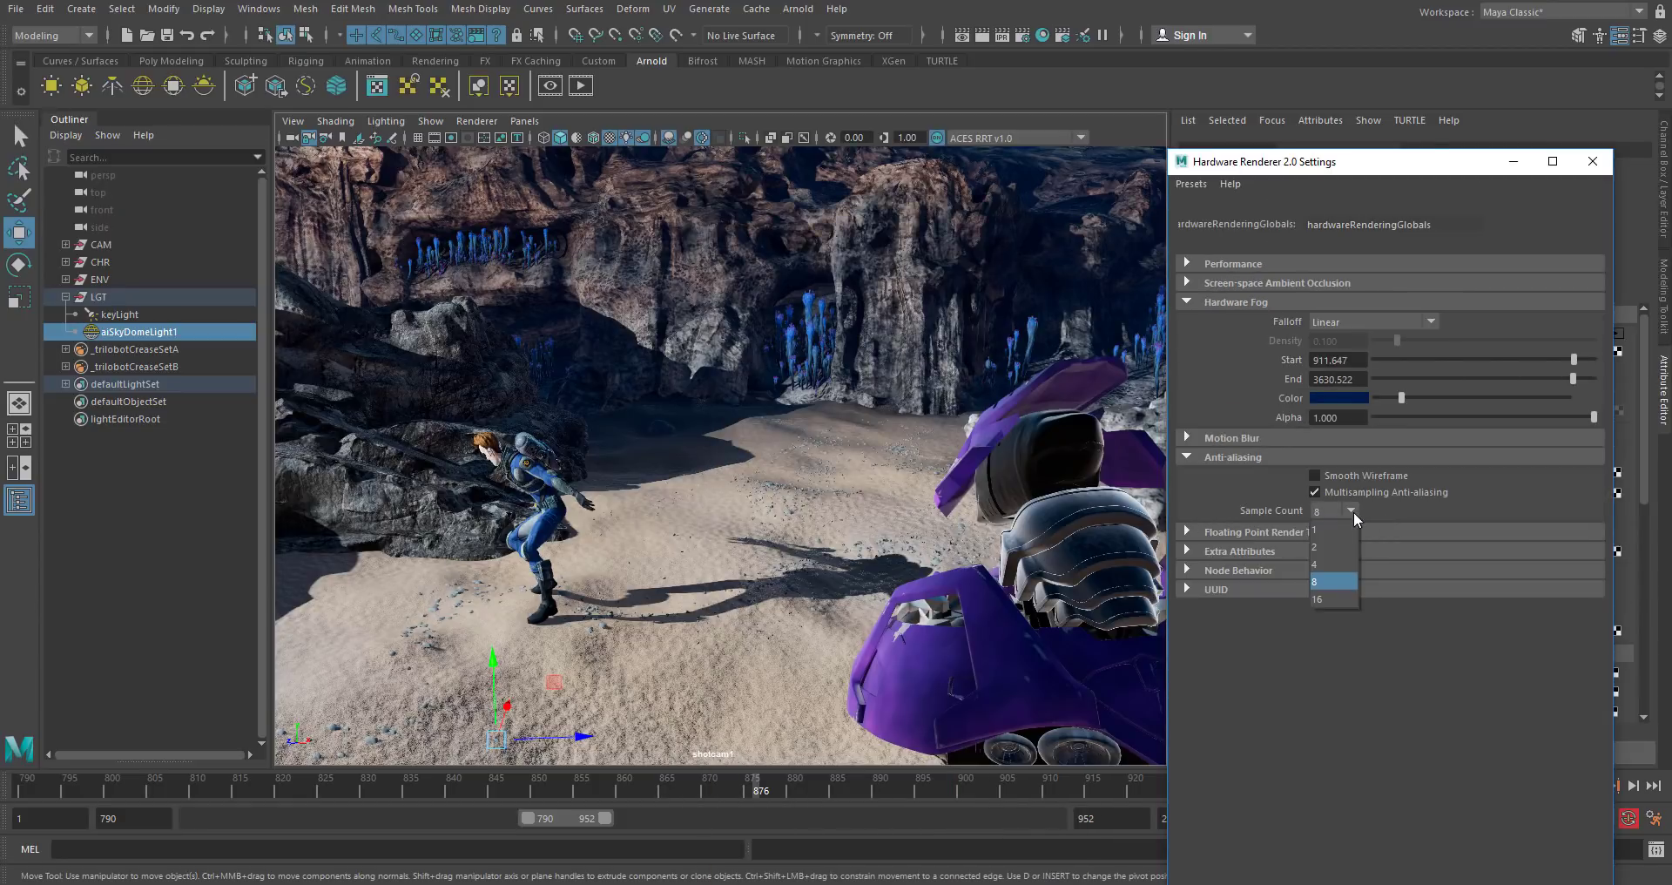
click(1319, 599)
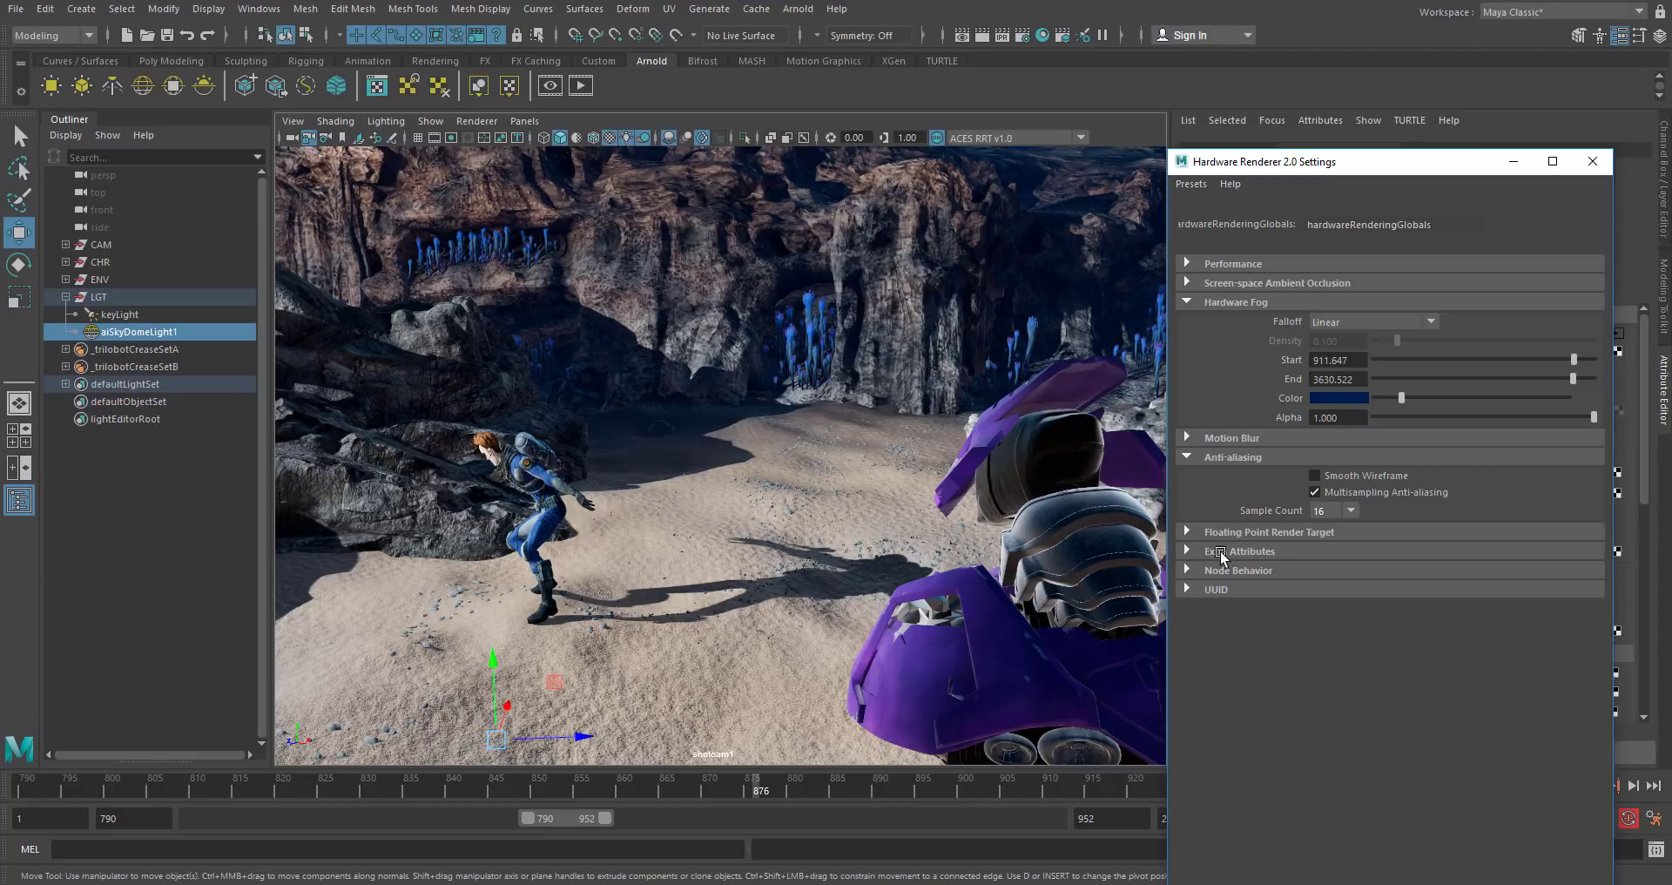
Review the format options of the floating point render target and close the hardware renderer settings.
click(1251, 537)
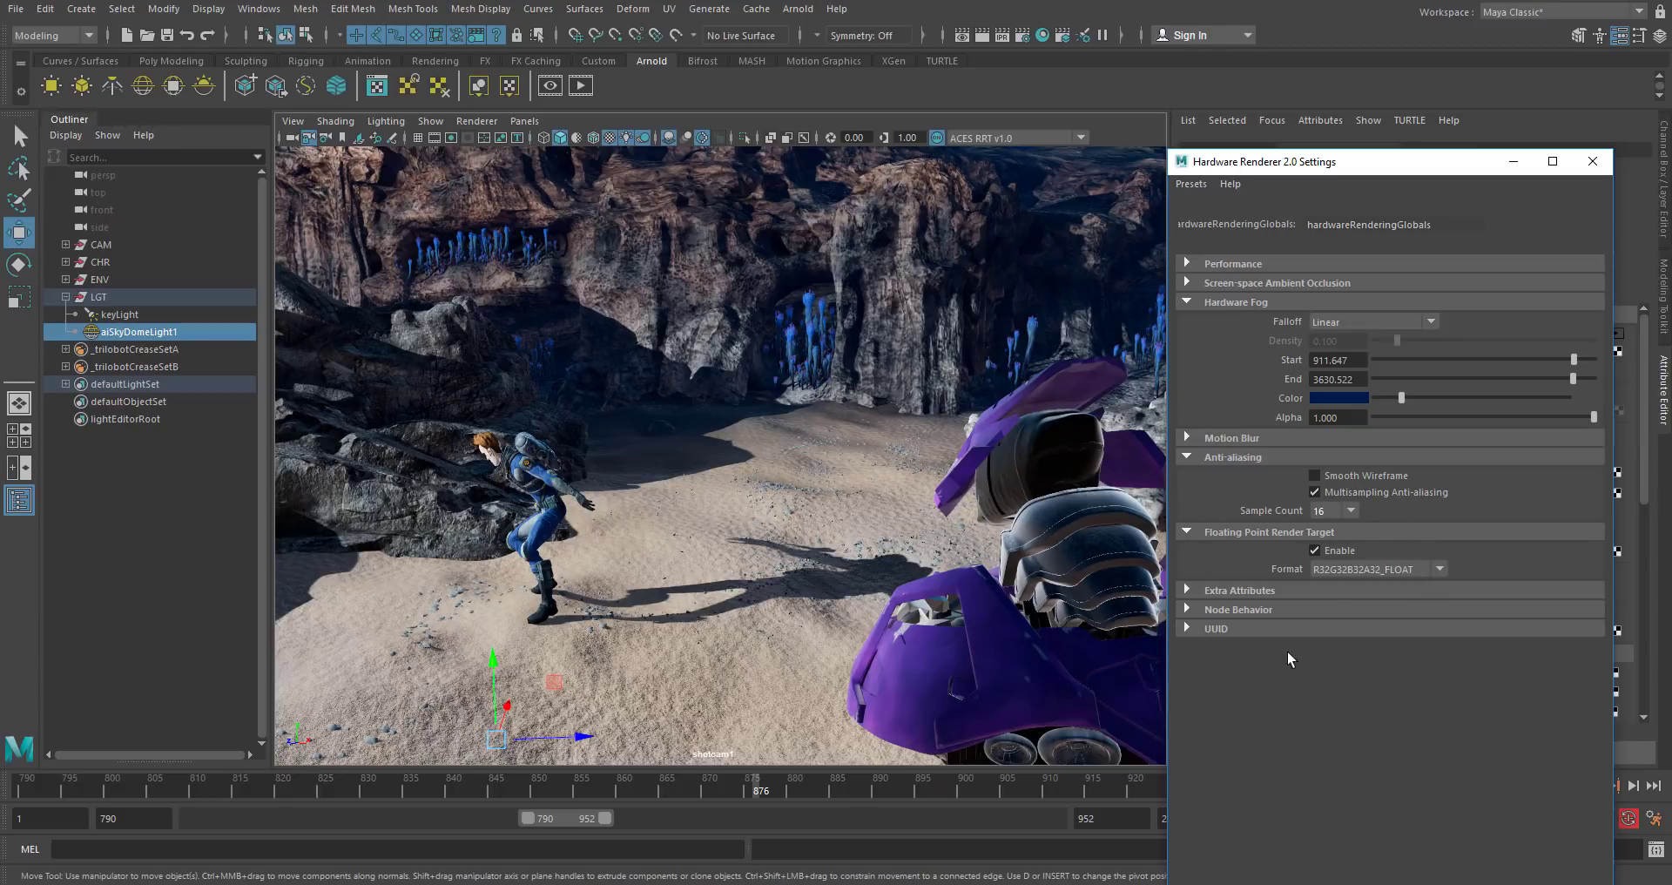
click(1367, 568)
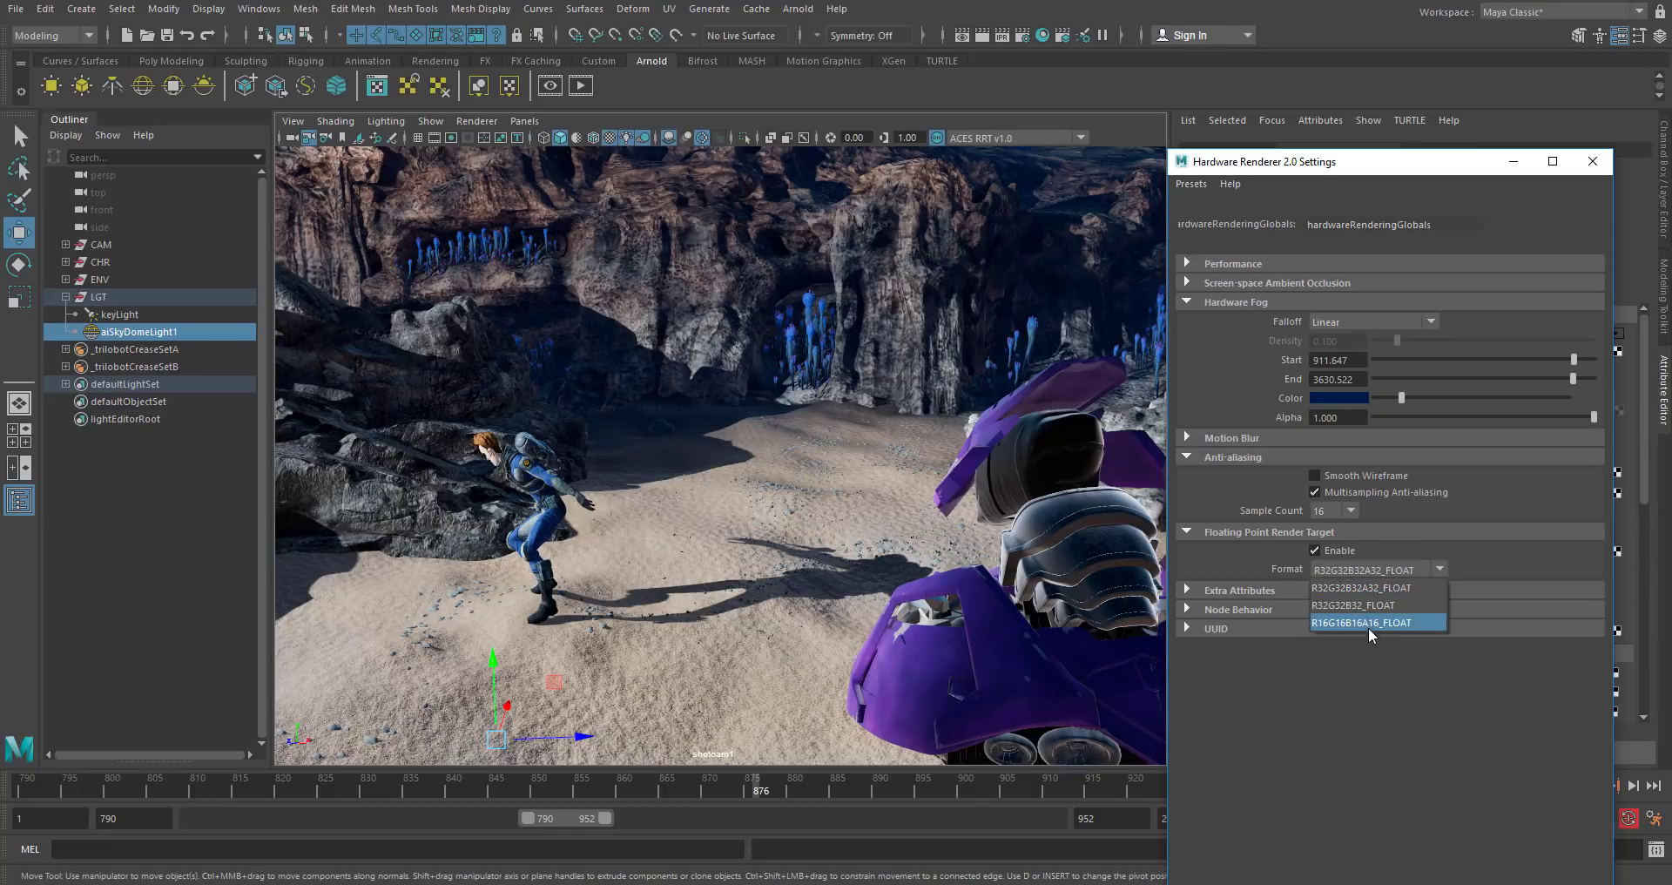
click(1236, 551)
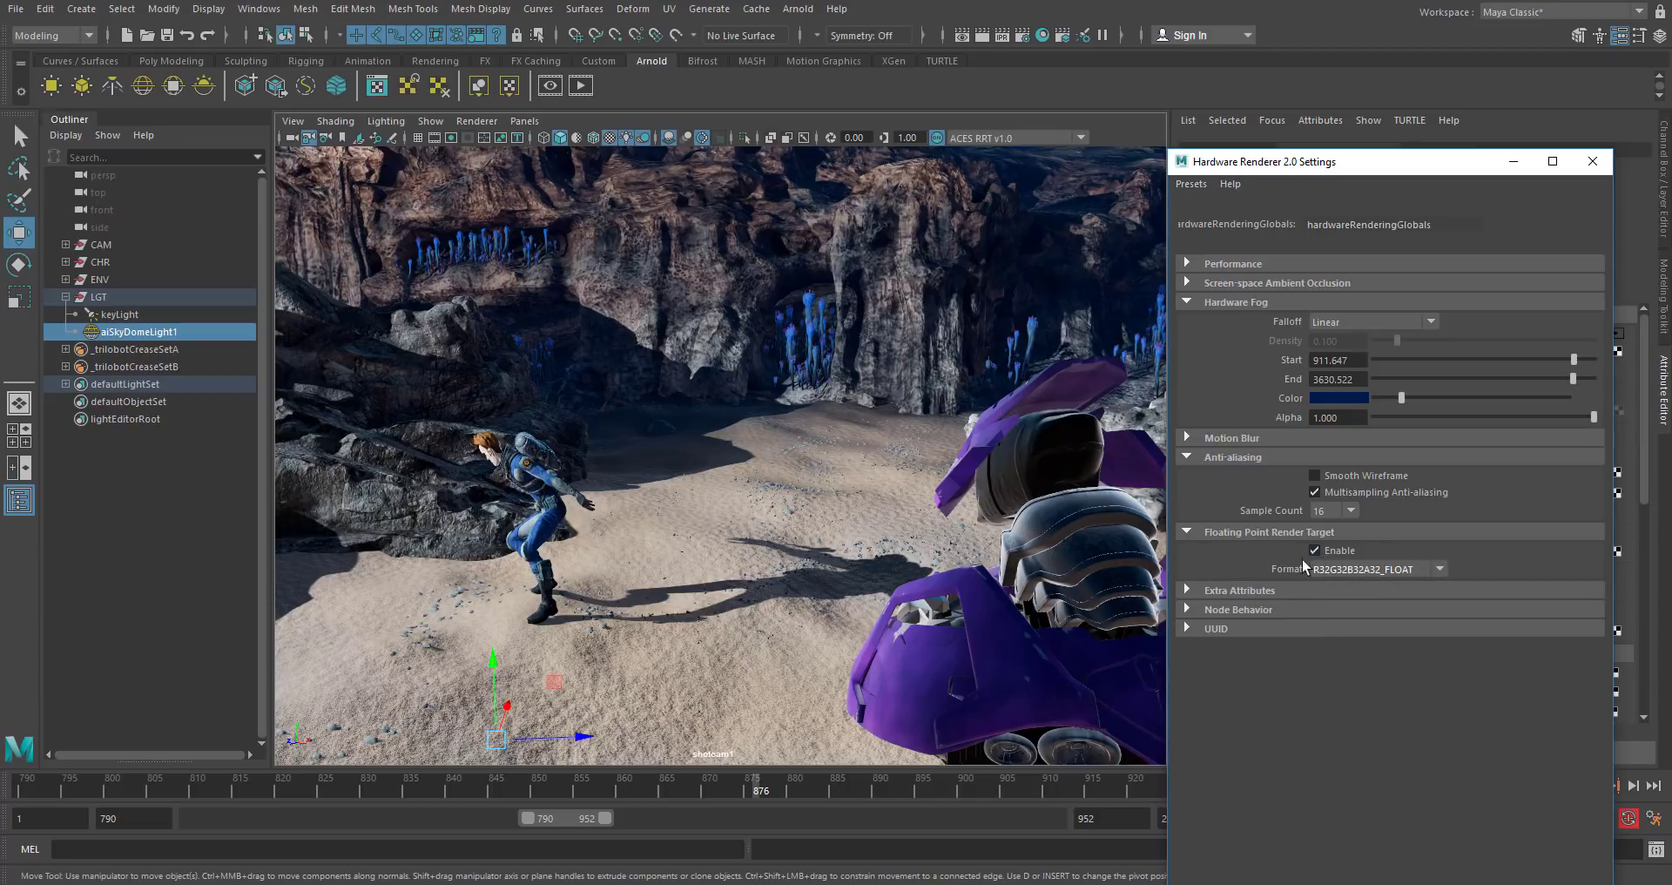
click(1592, 163)
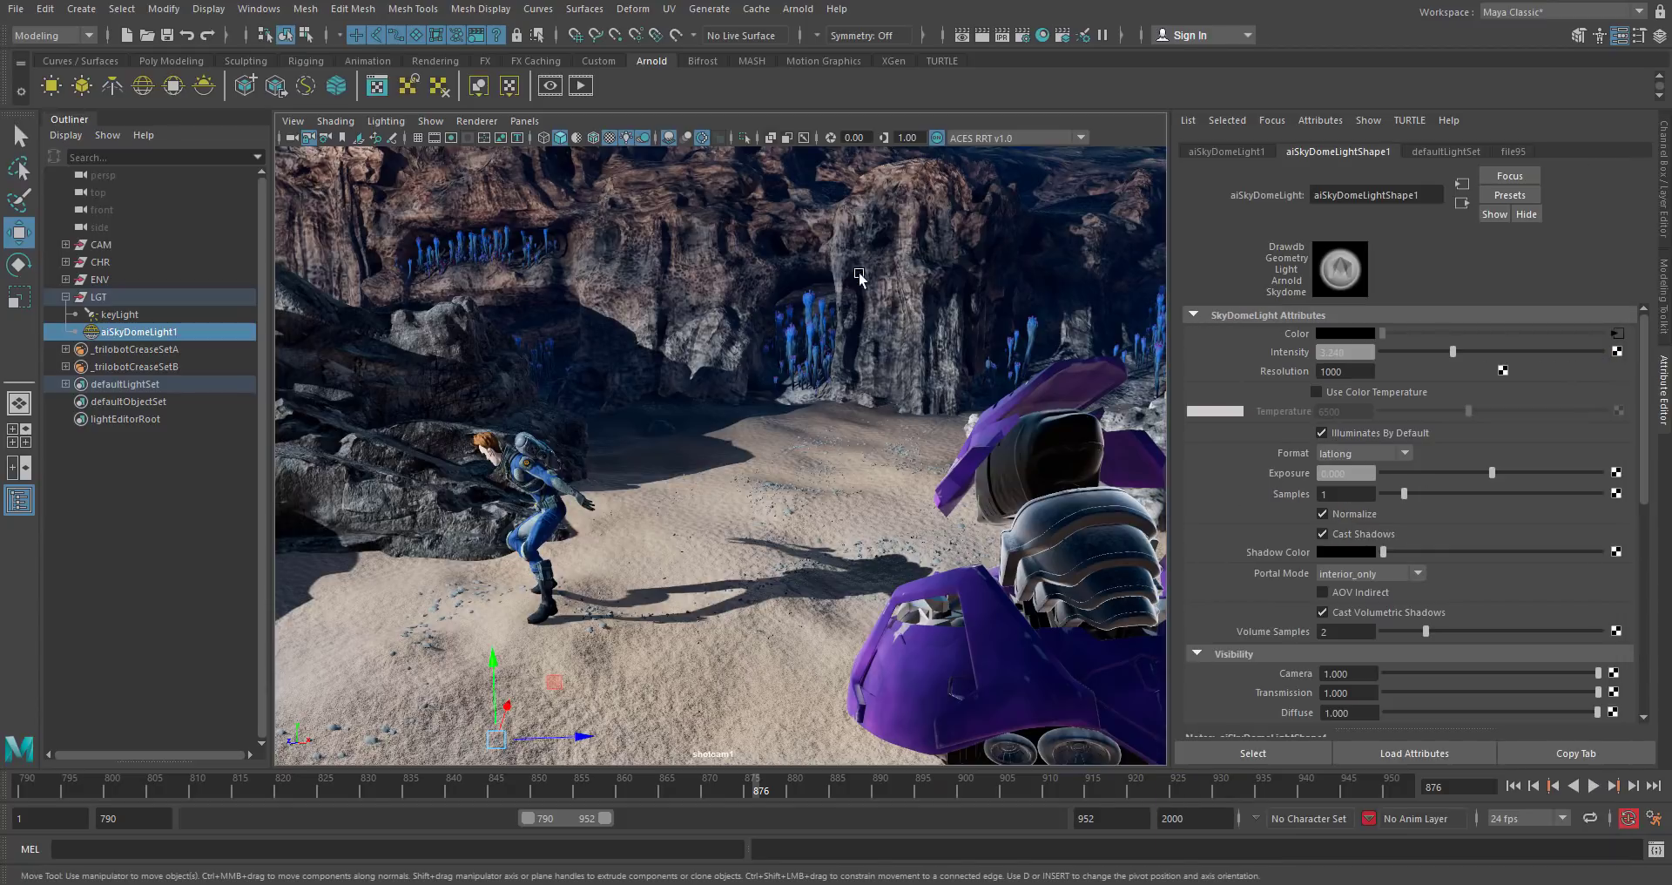
Show the resolution gate in the viewport and check the image size in the render settings.
click(450, 138)
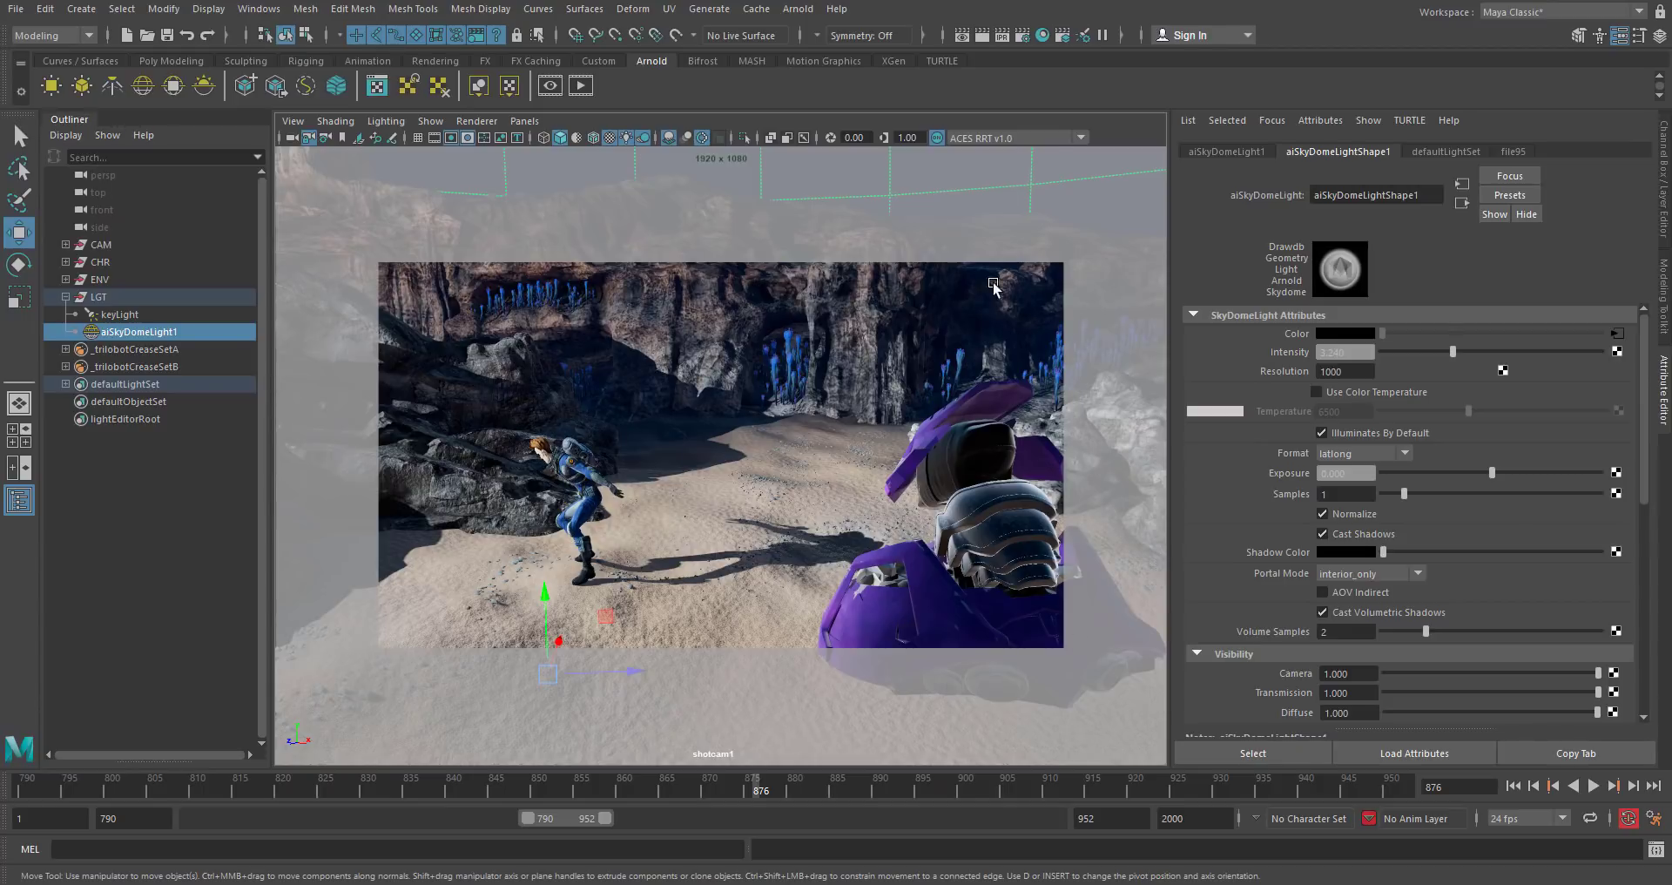
click(1021, 39)
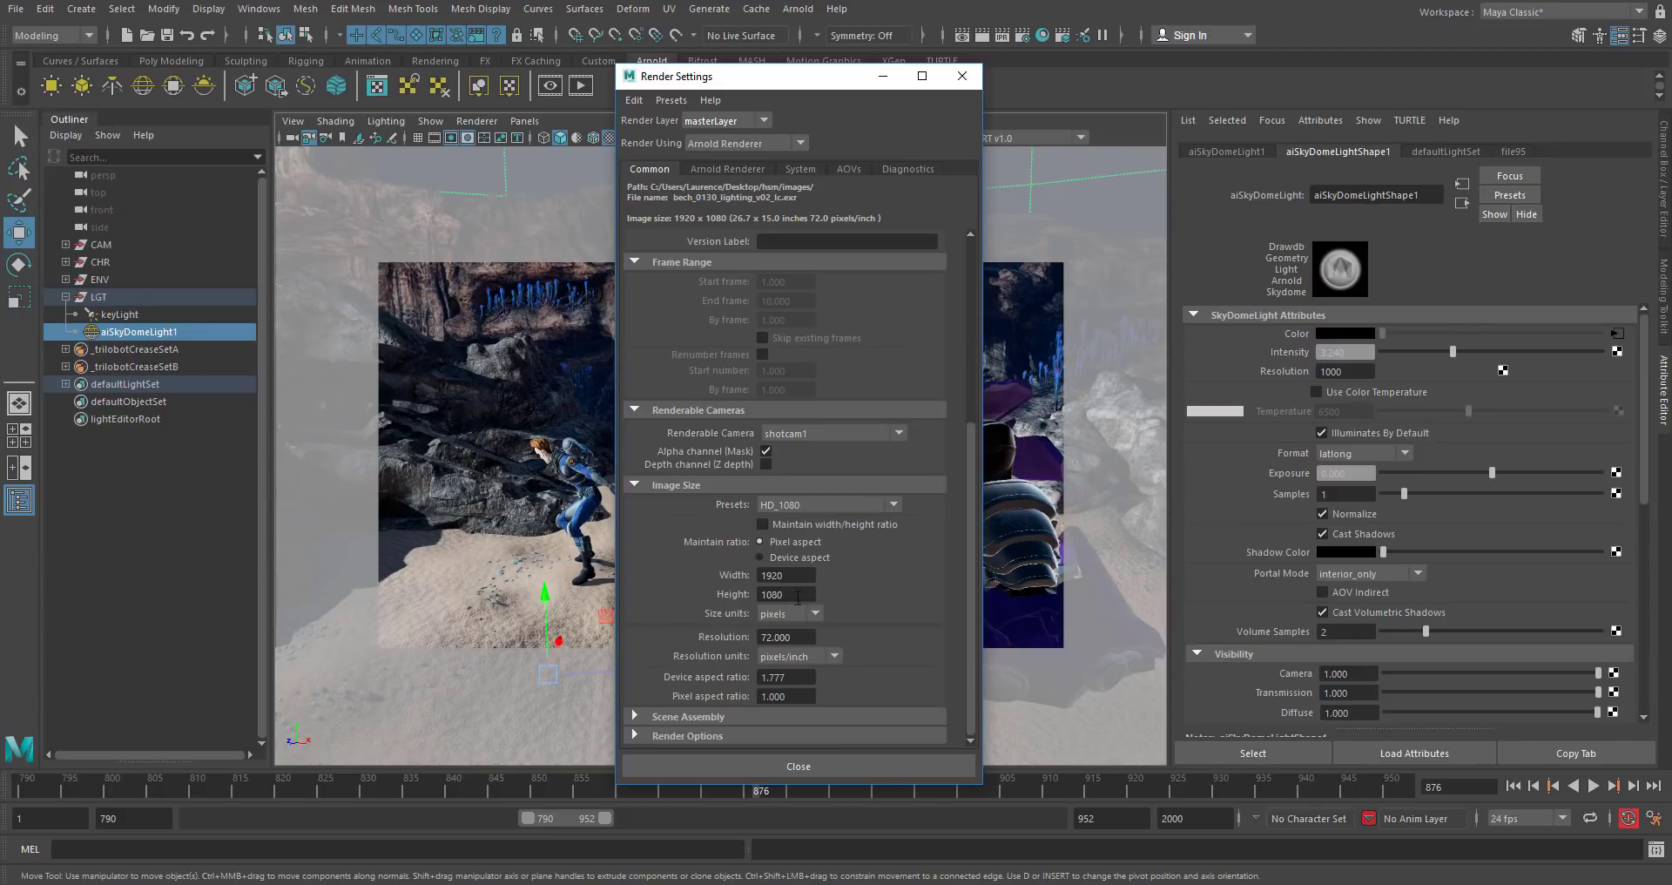
click(806, 767)
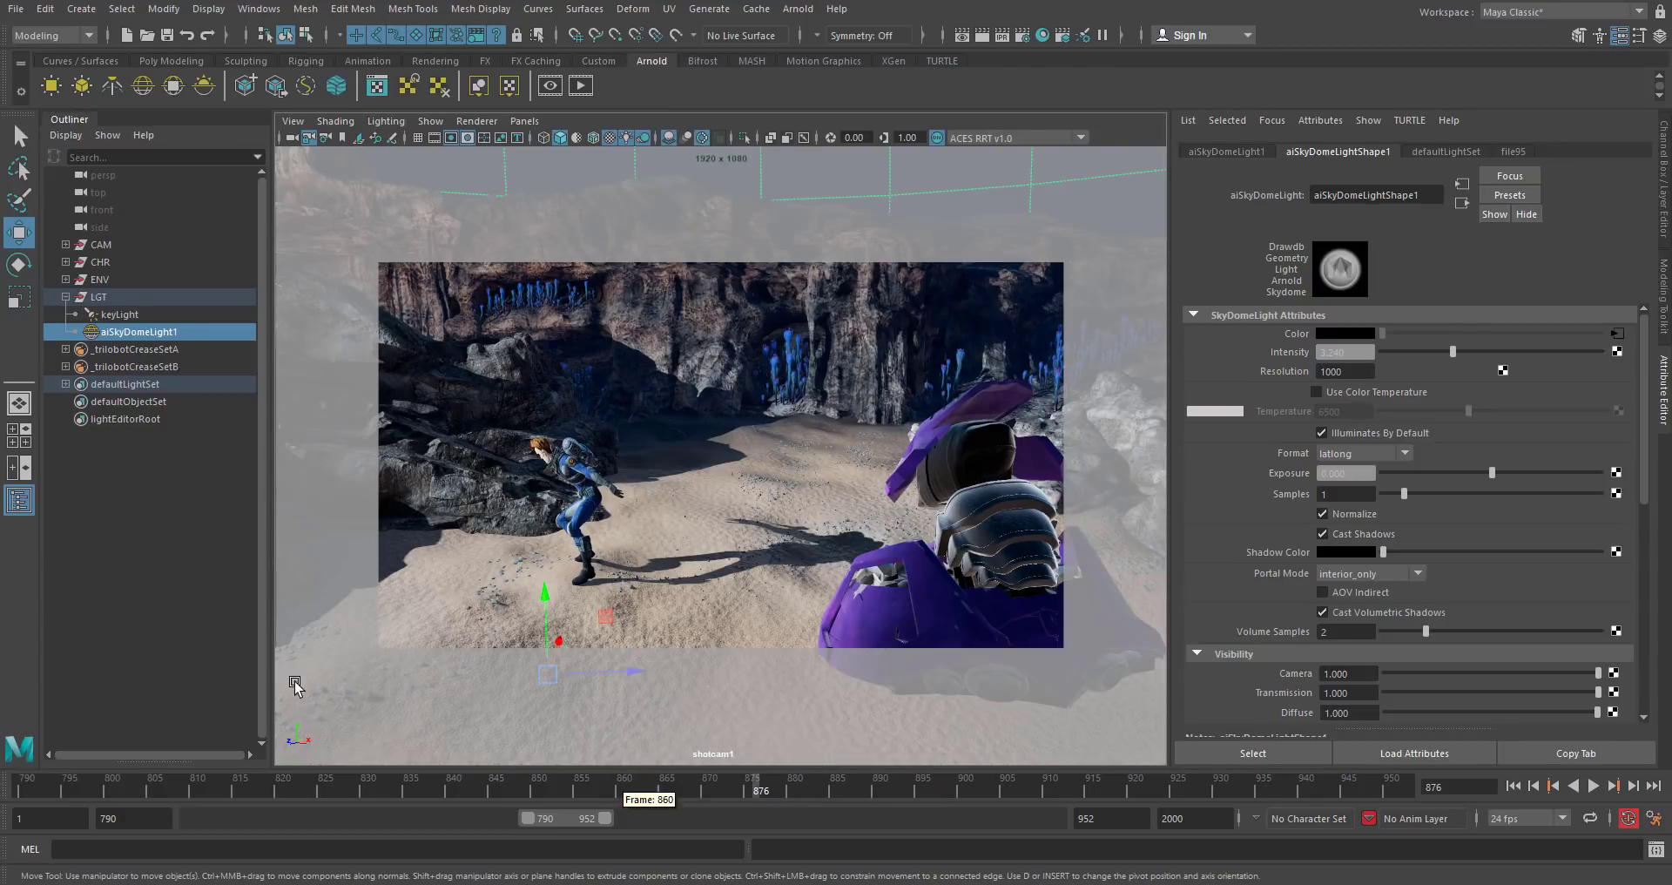
Deselect the skydome light, look over the playblast options and hide the resolution gate.
click(204, 635)
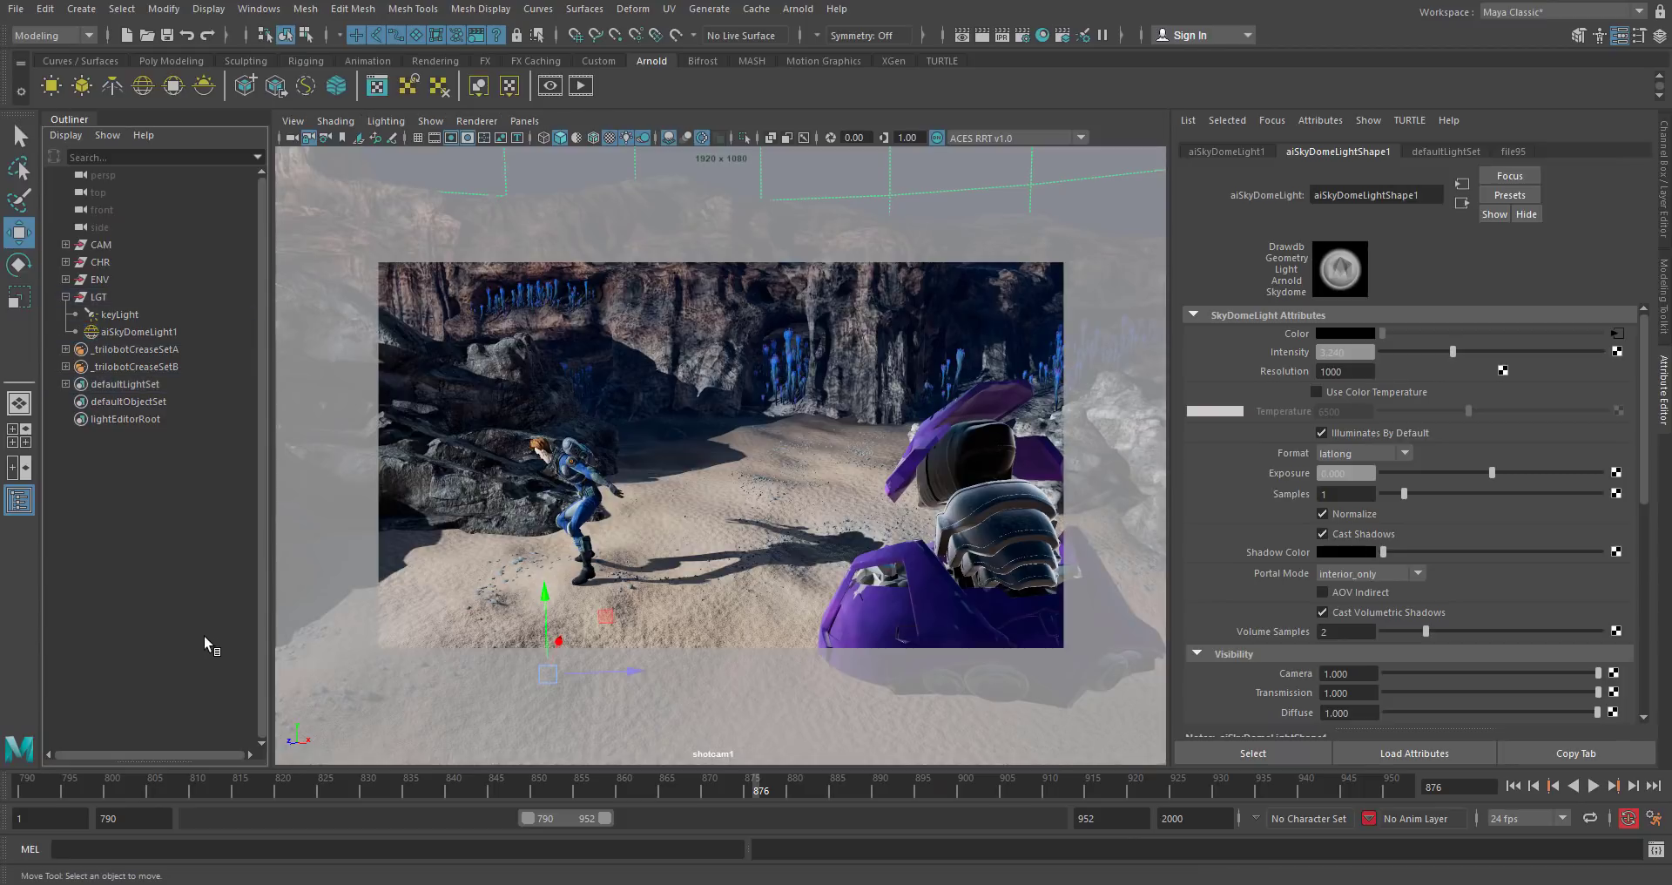
right_click(688, 781)
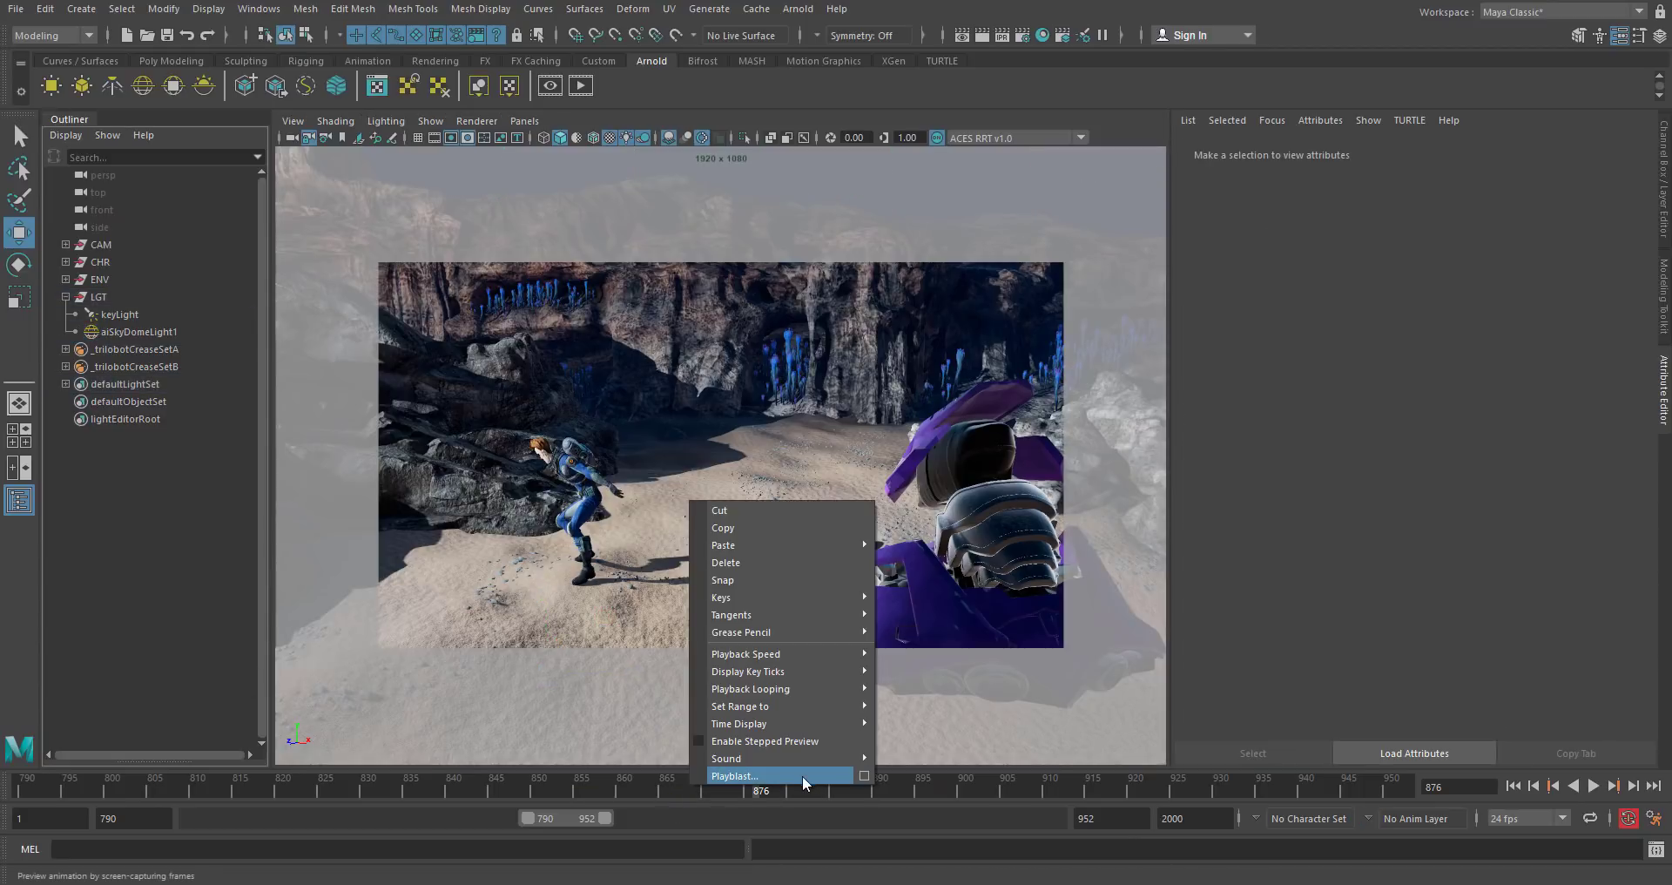
click(864, 775)
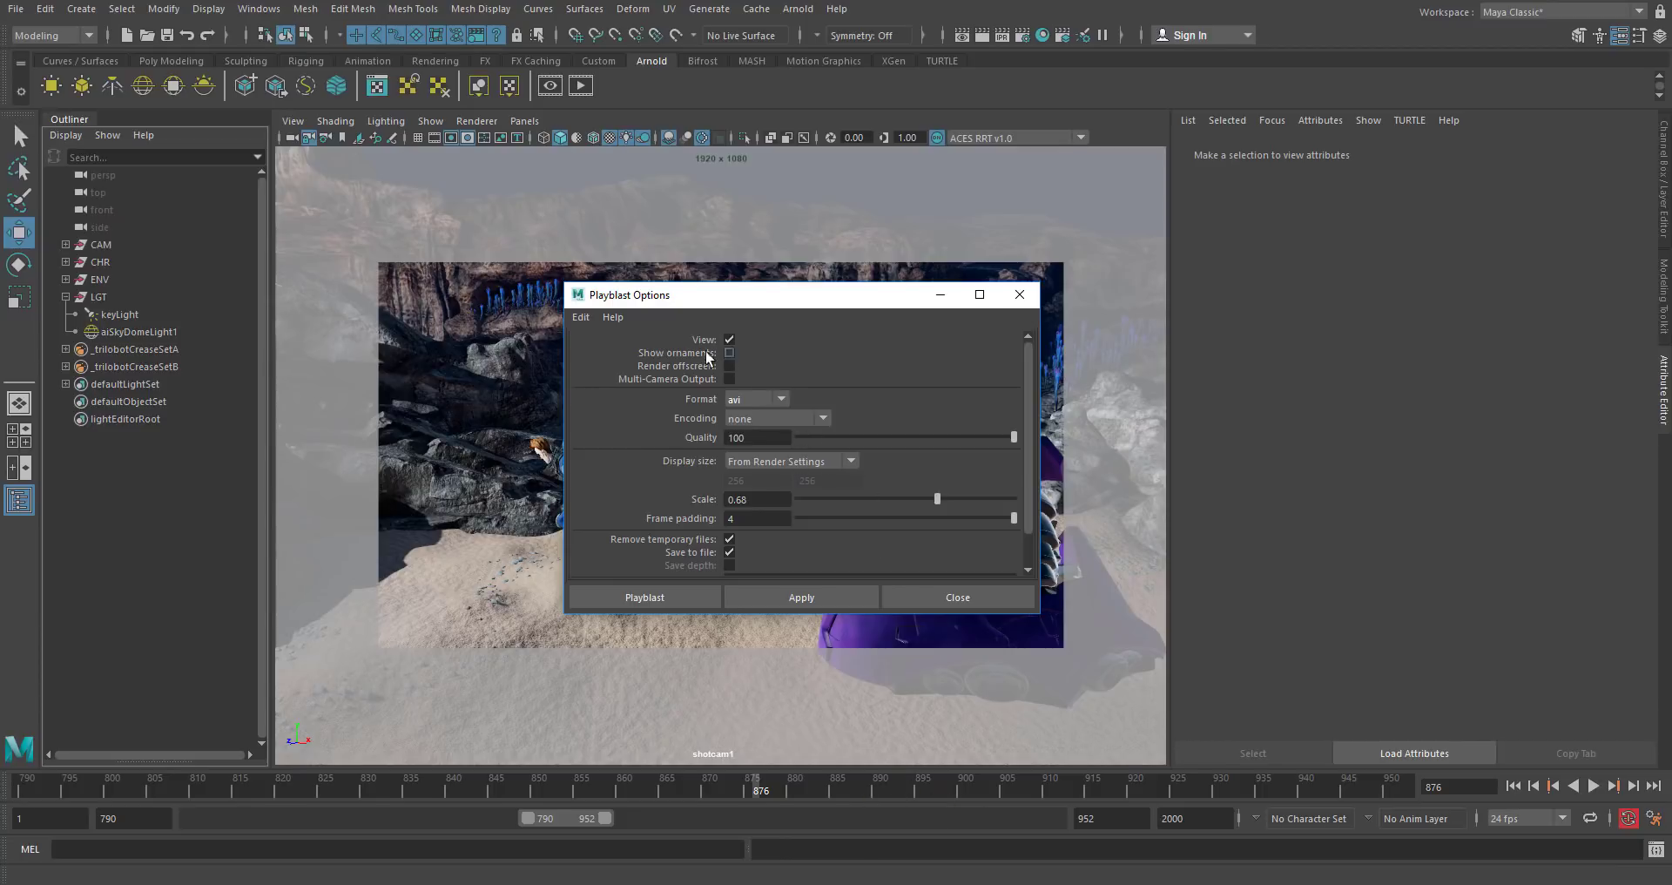
click(1018, 294)
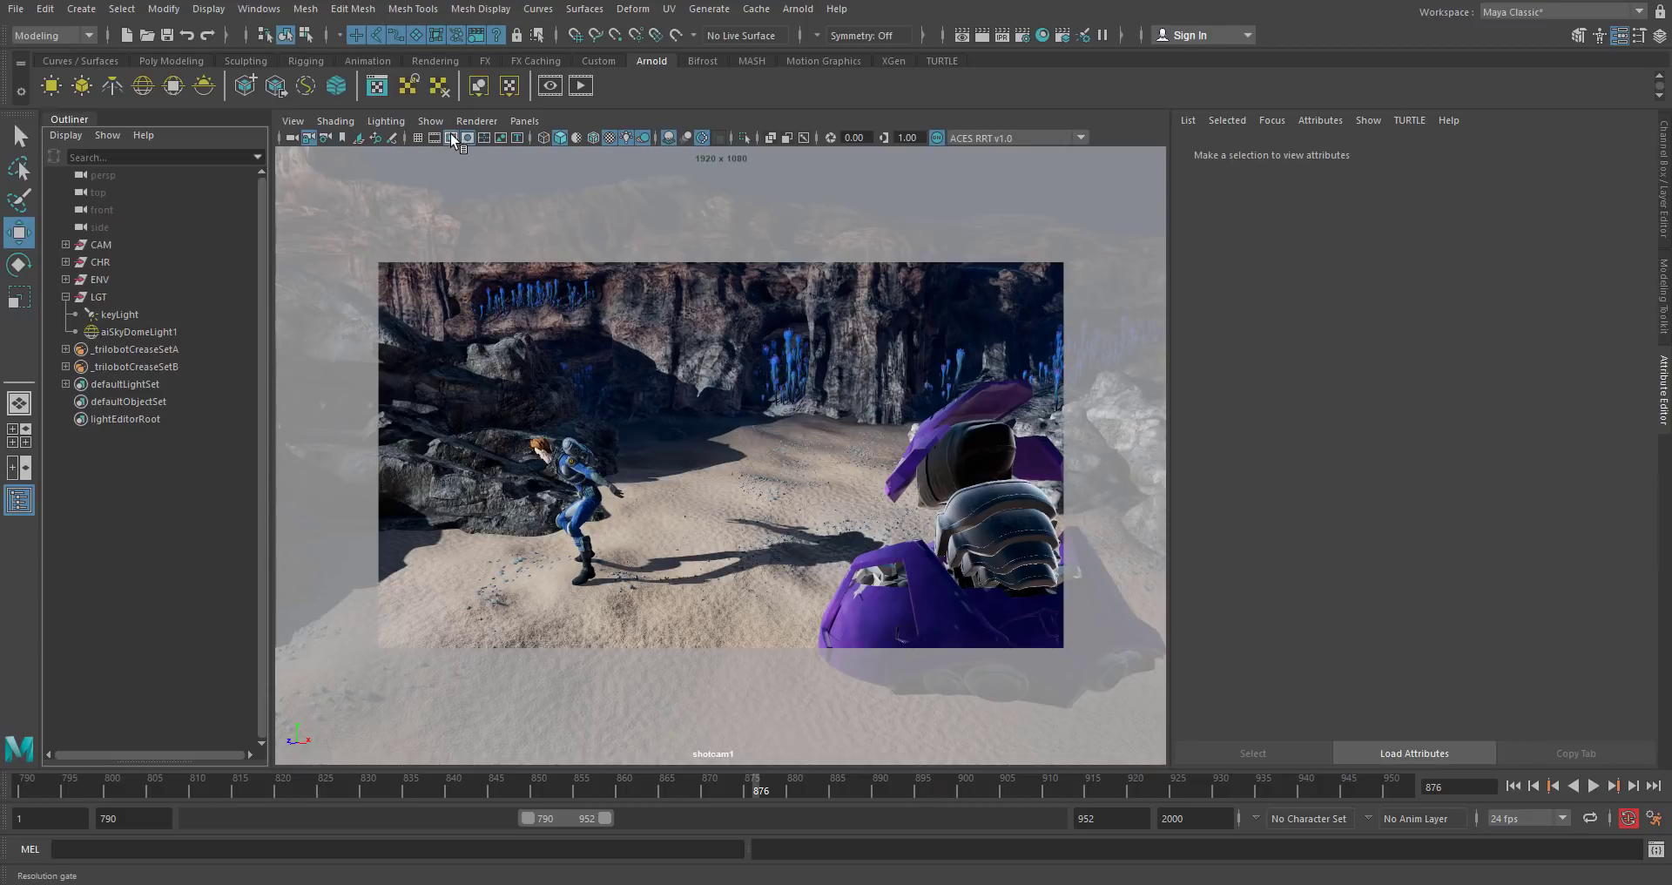
click(452, 136)
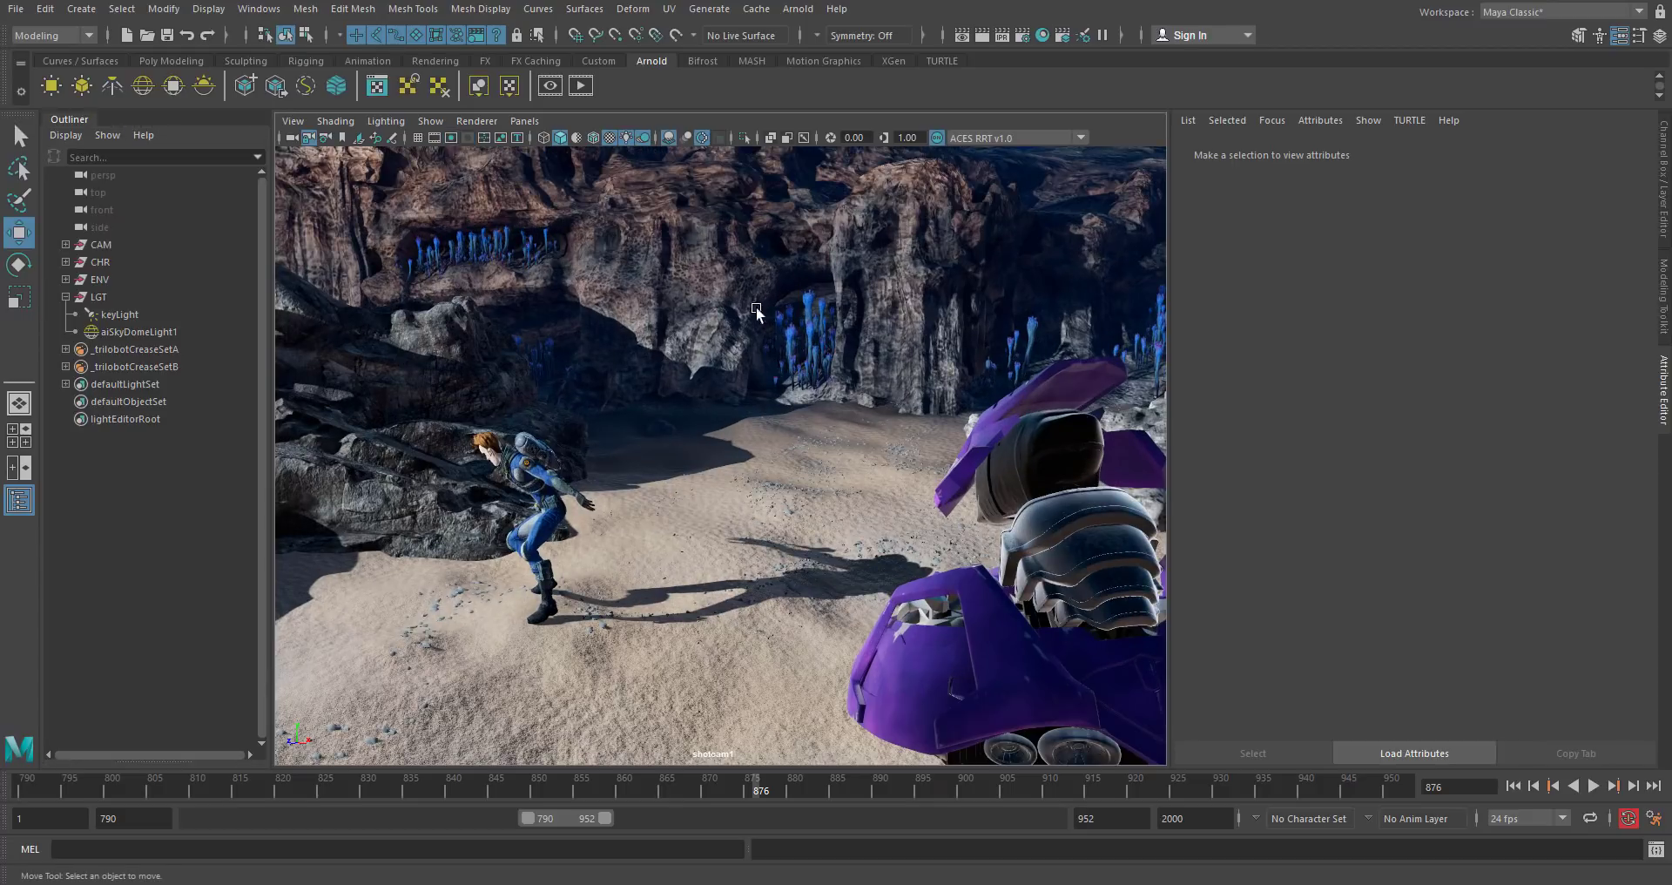
Compare the image and avi formats in the playblast options, keep avi and set the scale to 1.
right_click(826, 788)
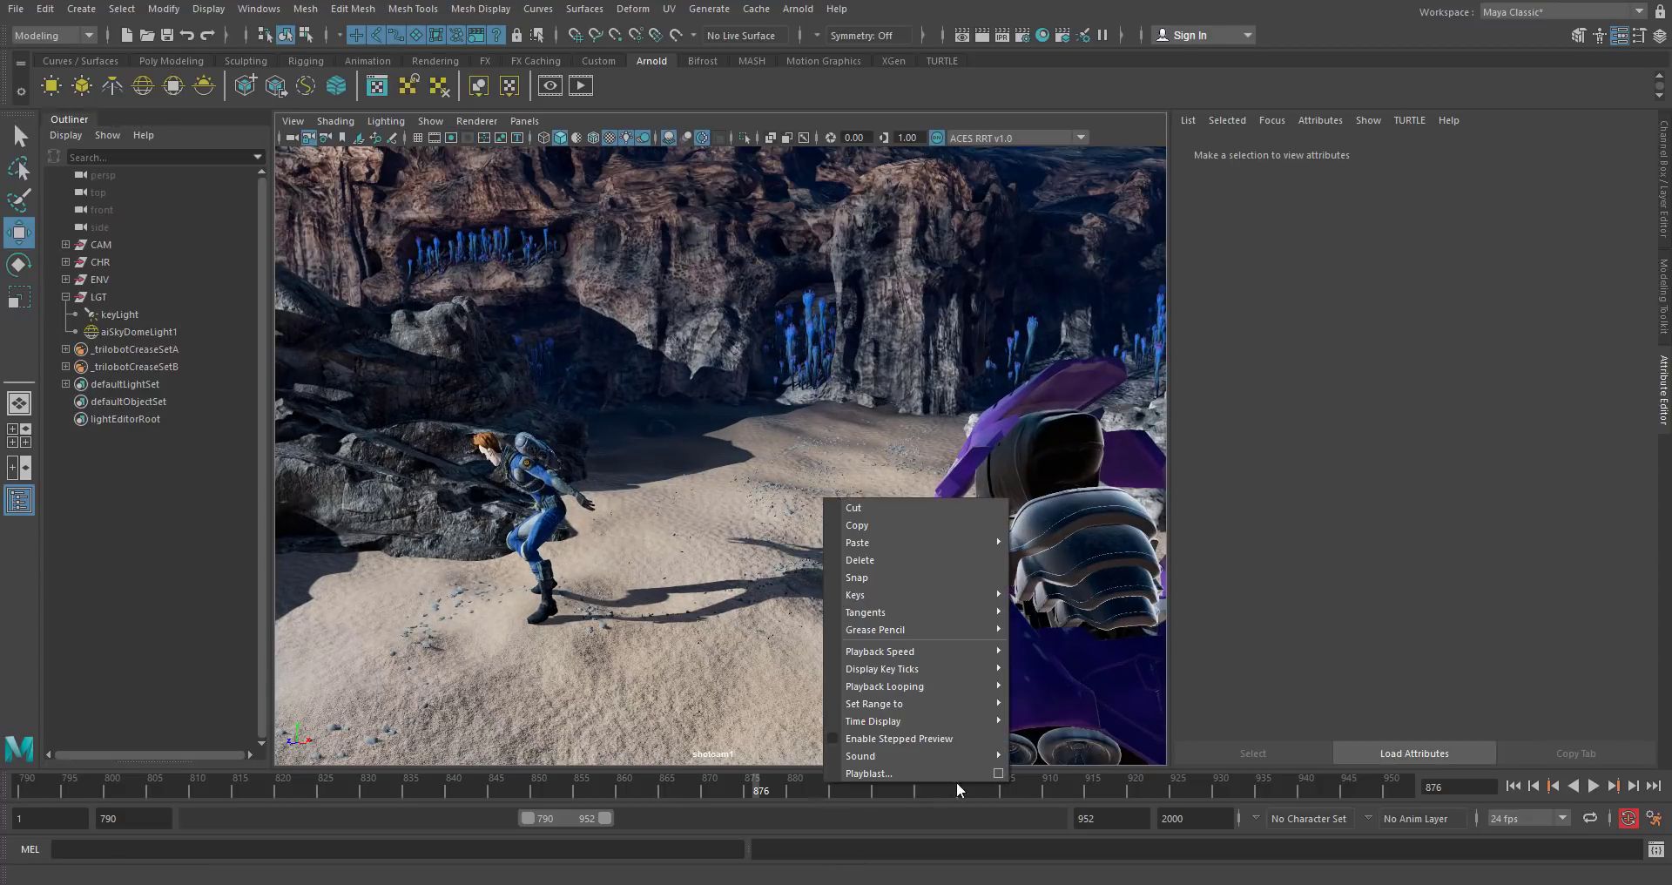
click(1001, 771)
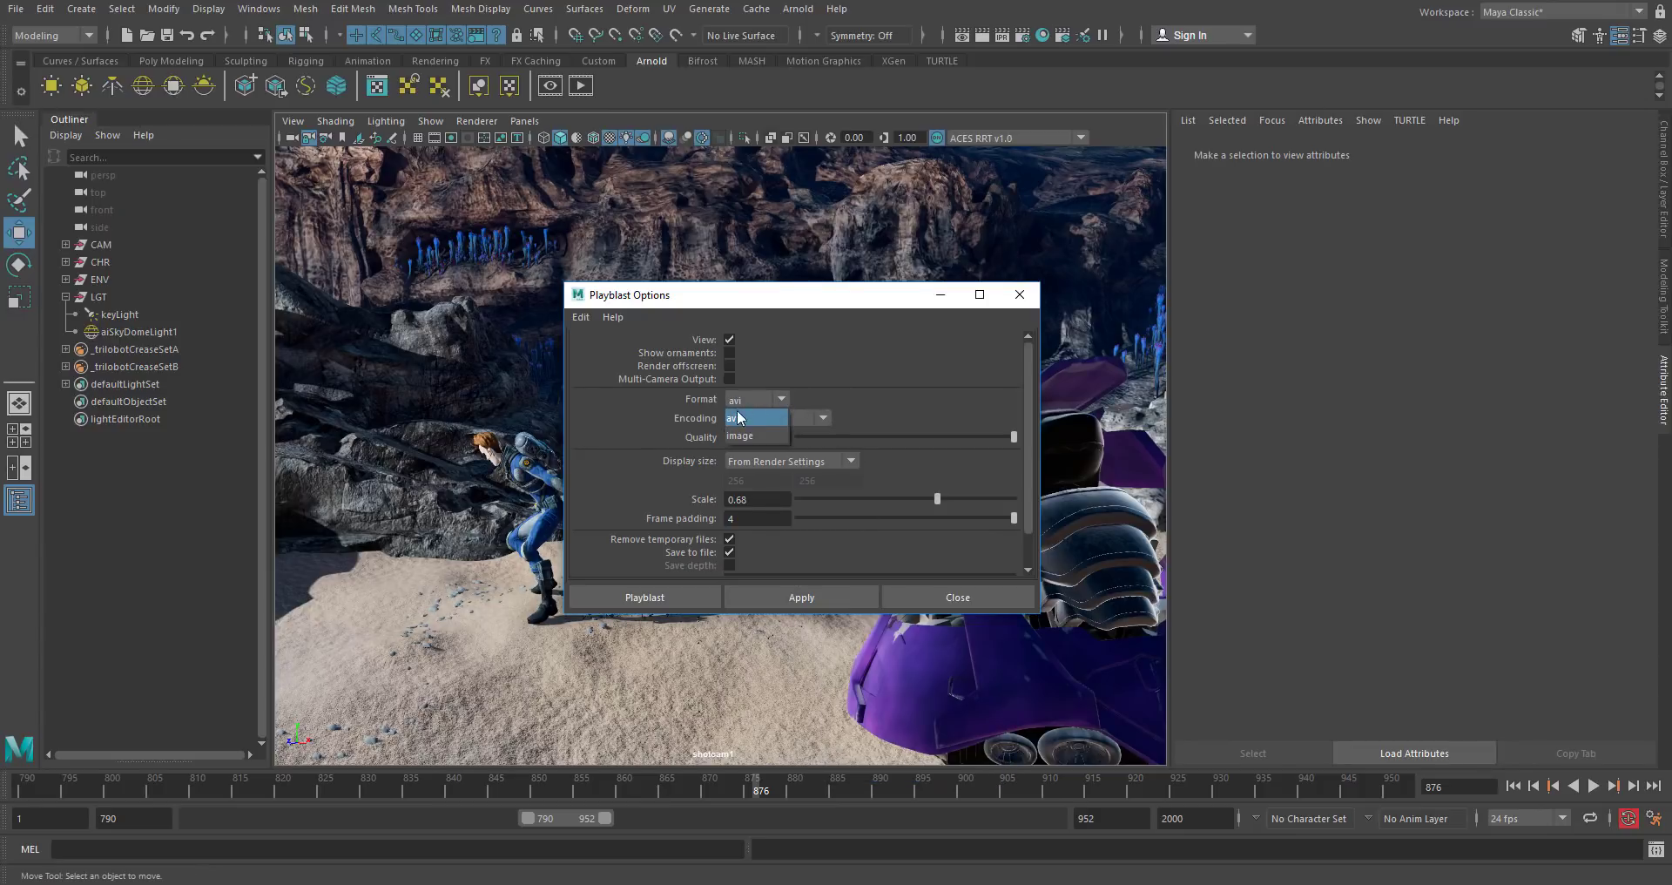
click(776, 367)
click(749, 434)
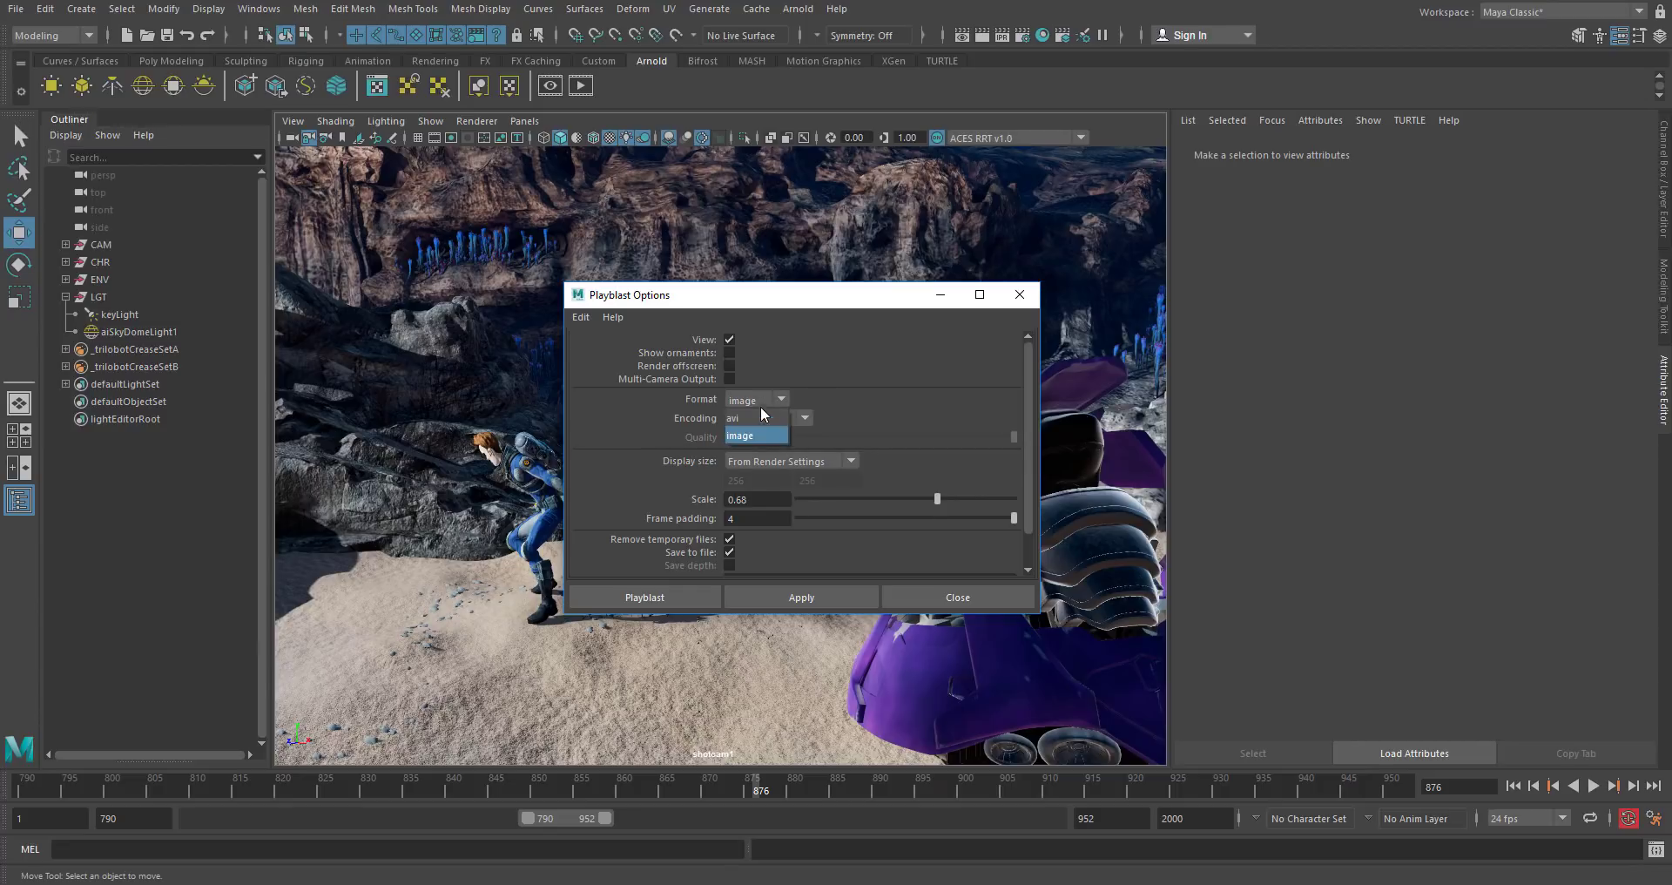
click(755, 416)
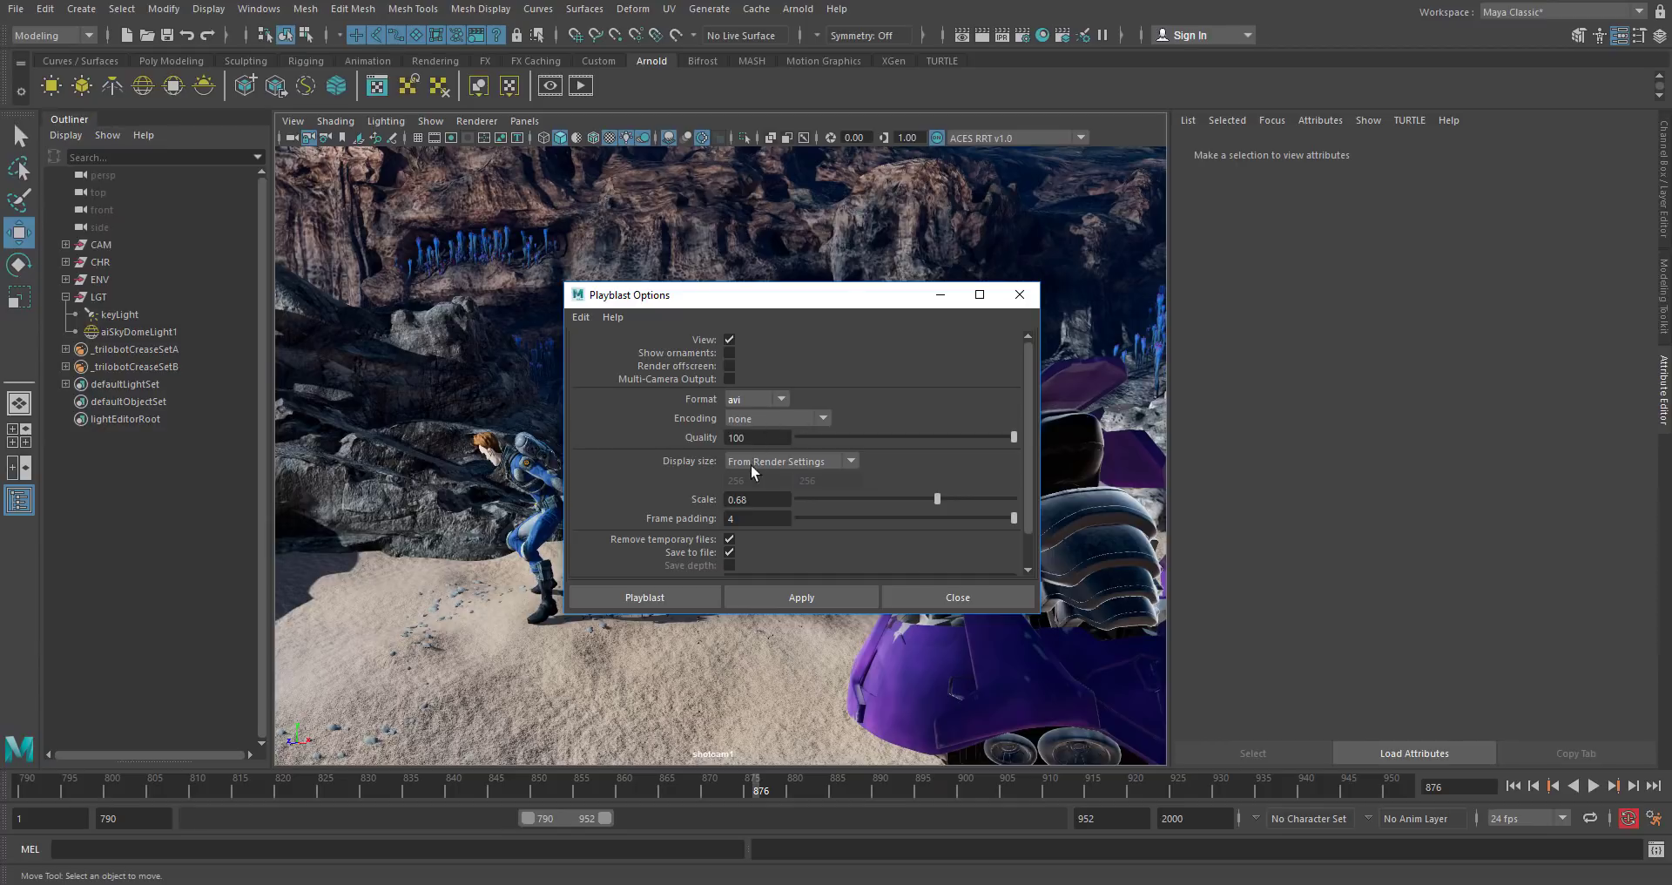
double_click(763, 499)
text(1)
key(Tab)
scroll(819, 525, down, 1)
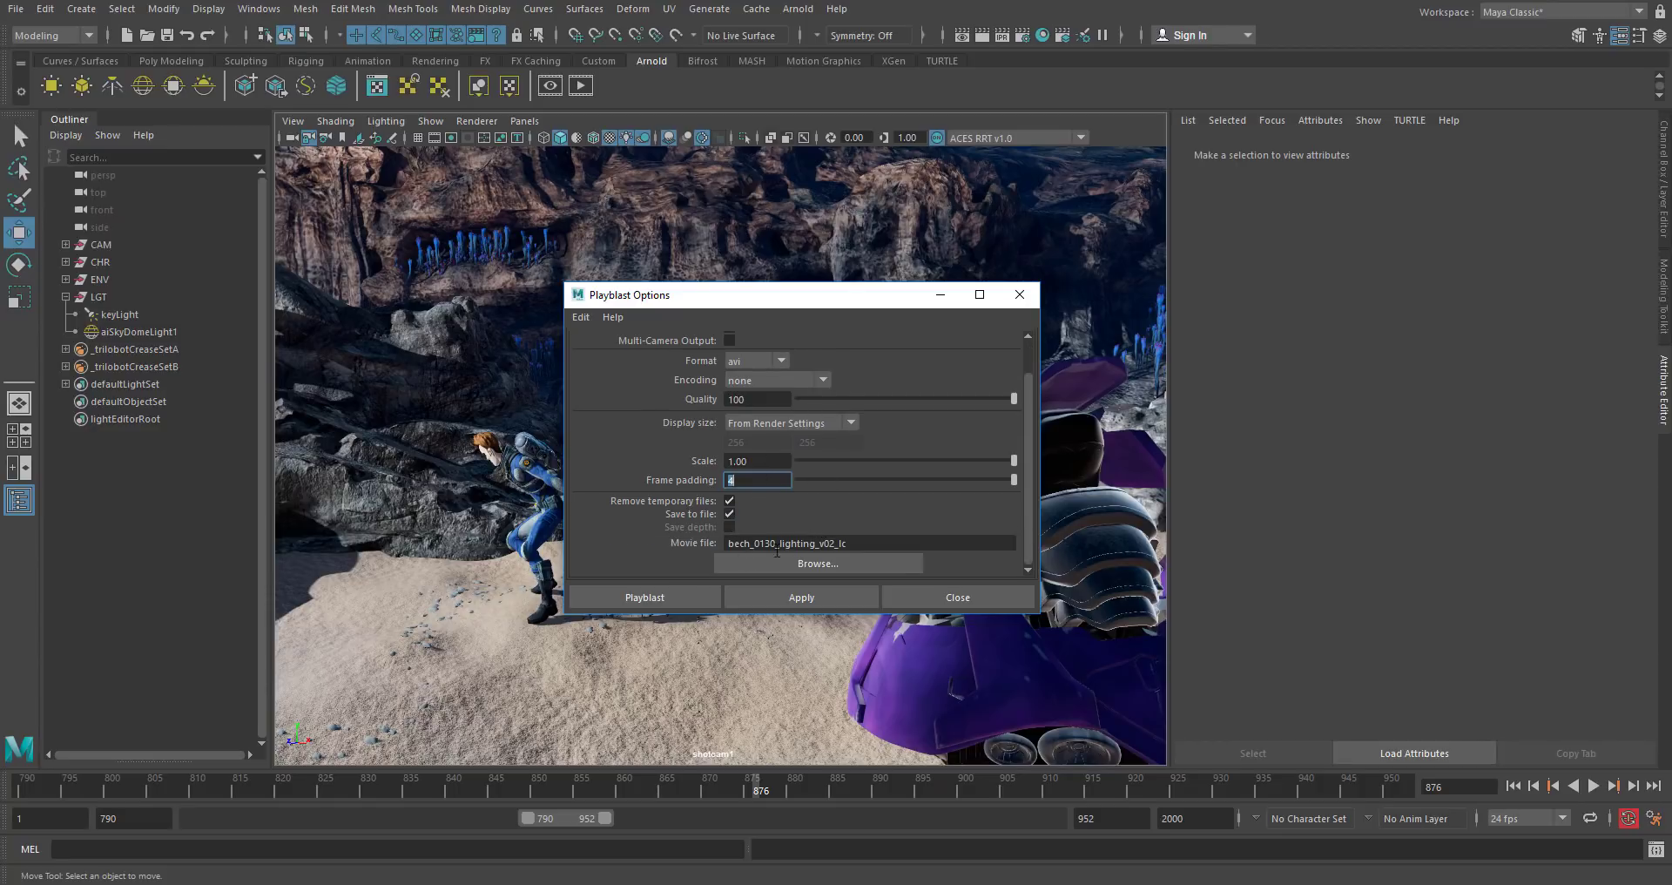
Playblast the shot, review the resulting movie and exit the video player.
click(652, 599)
click(805, 446)
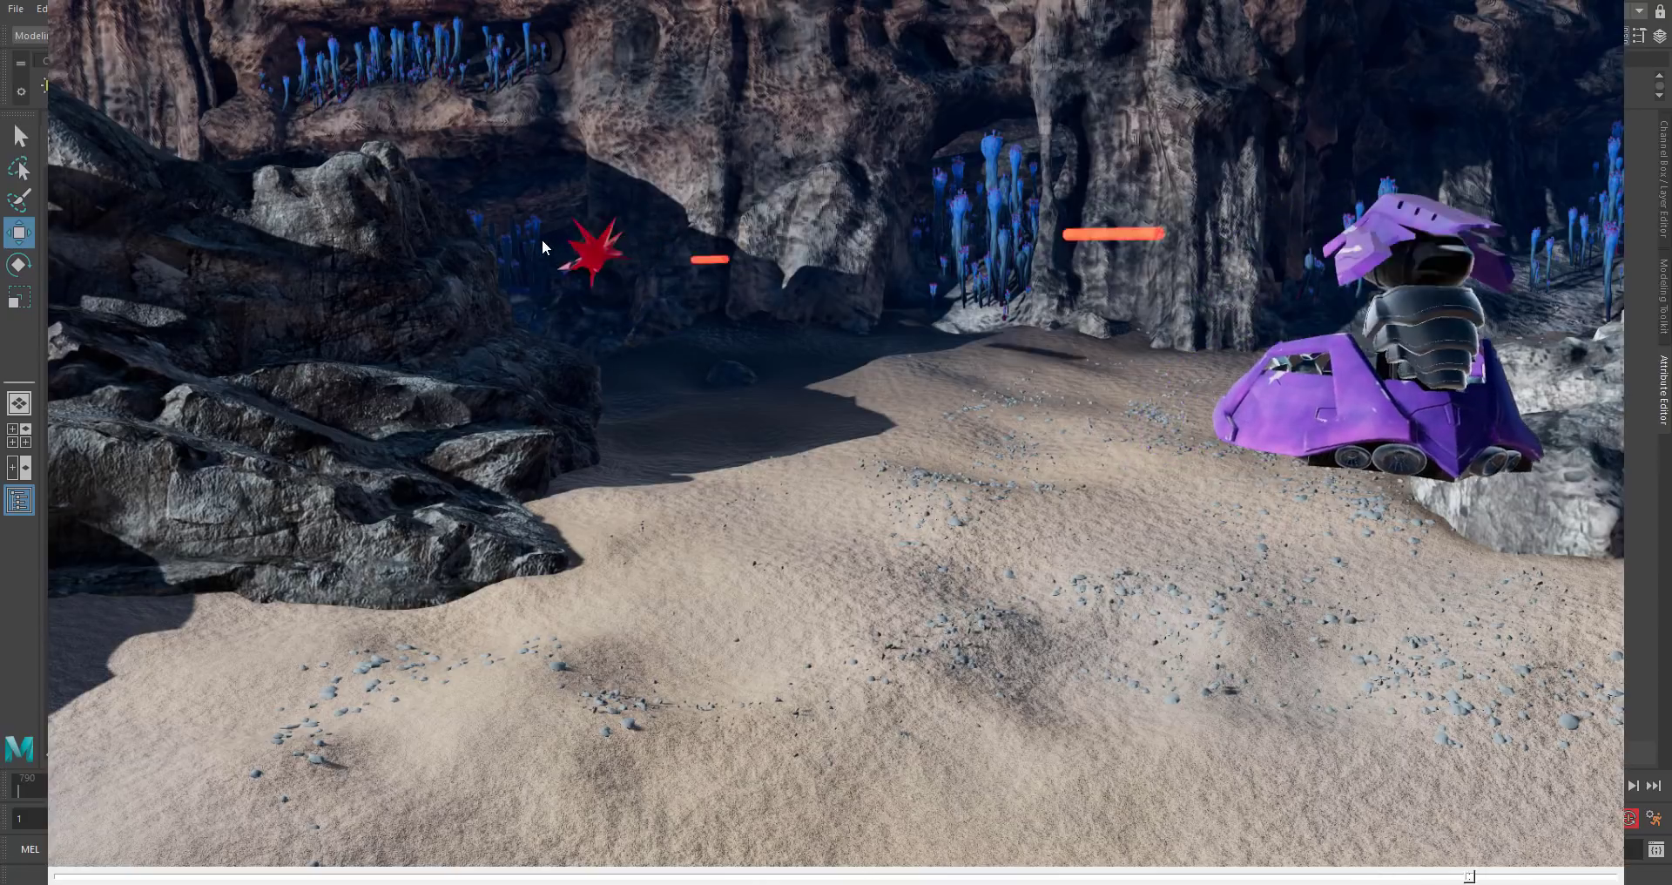
right_click(895, 317)
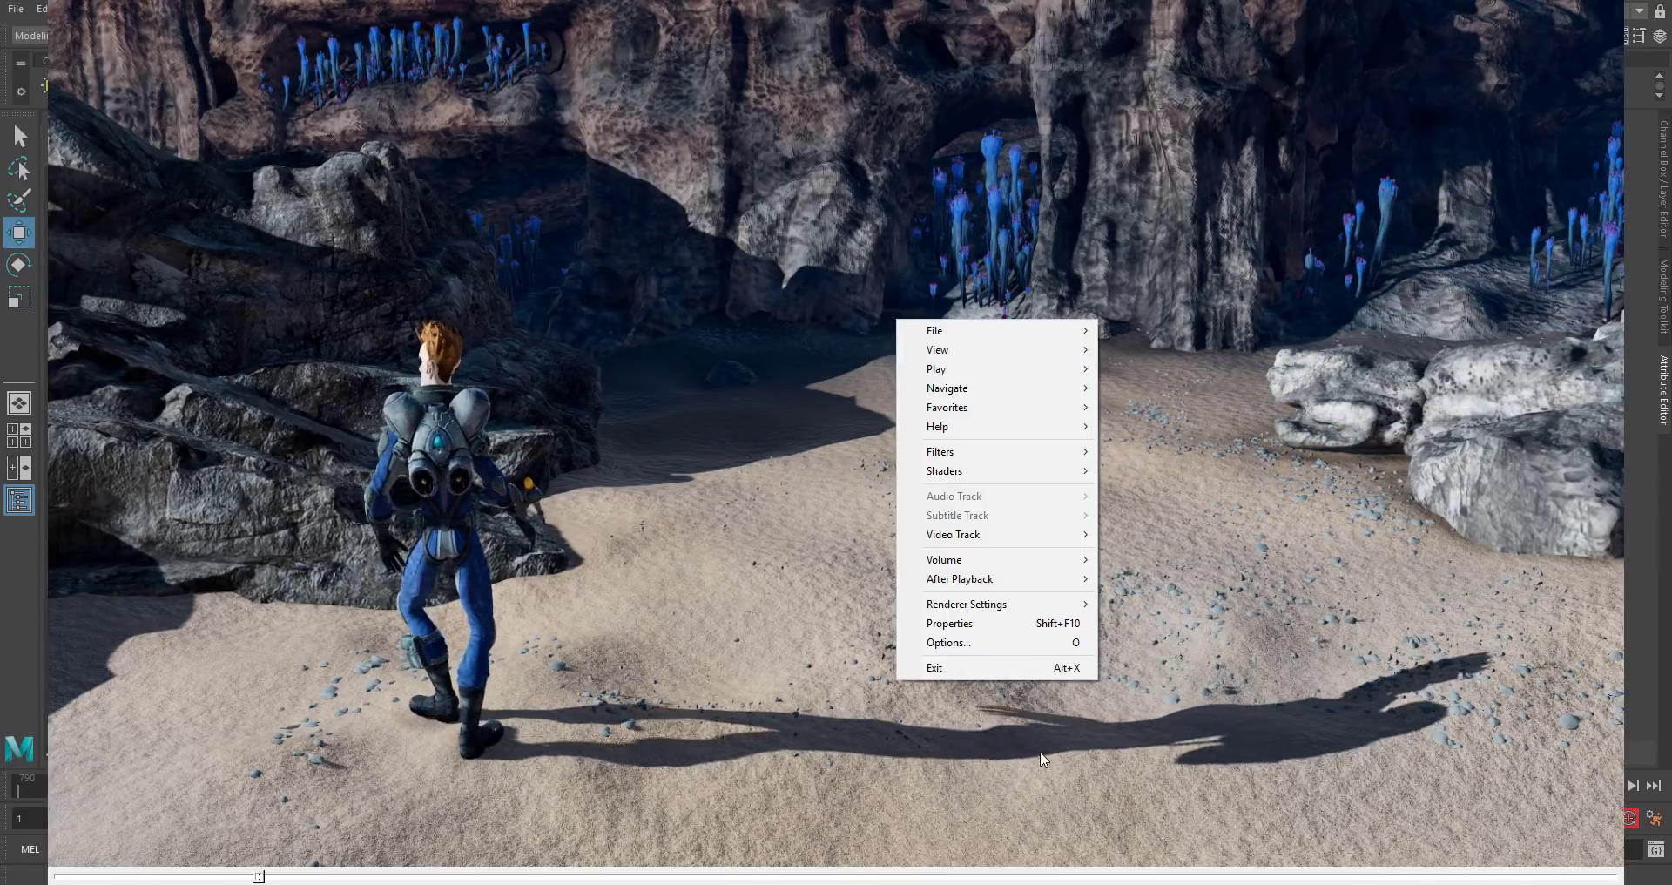
click(1030, 676)
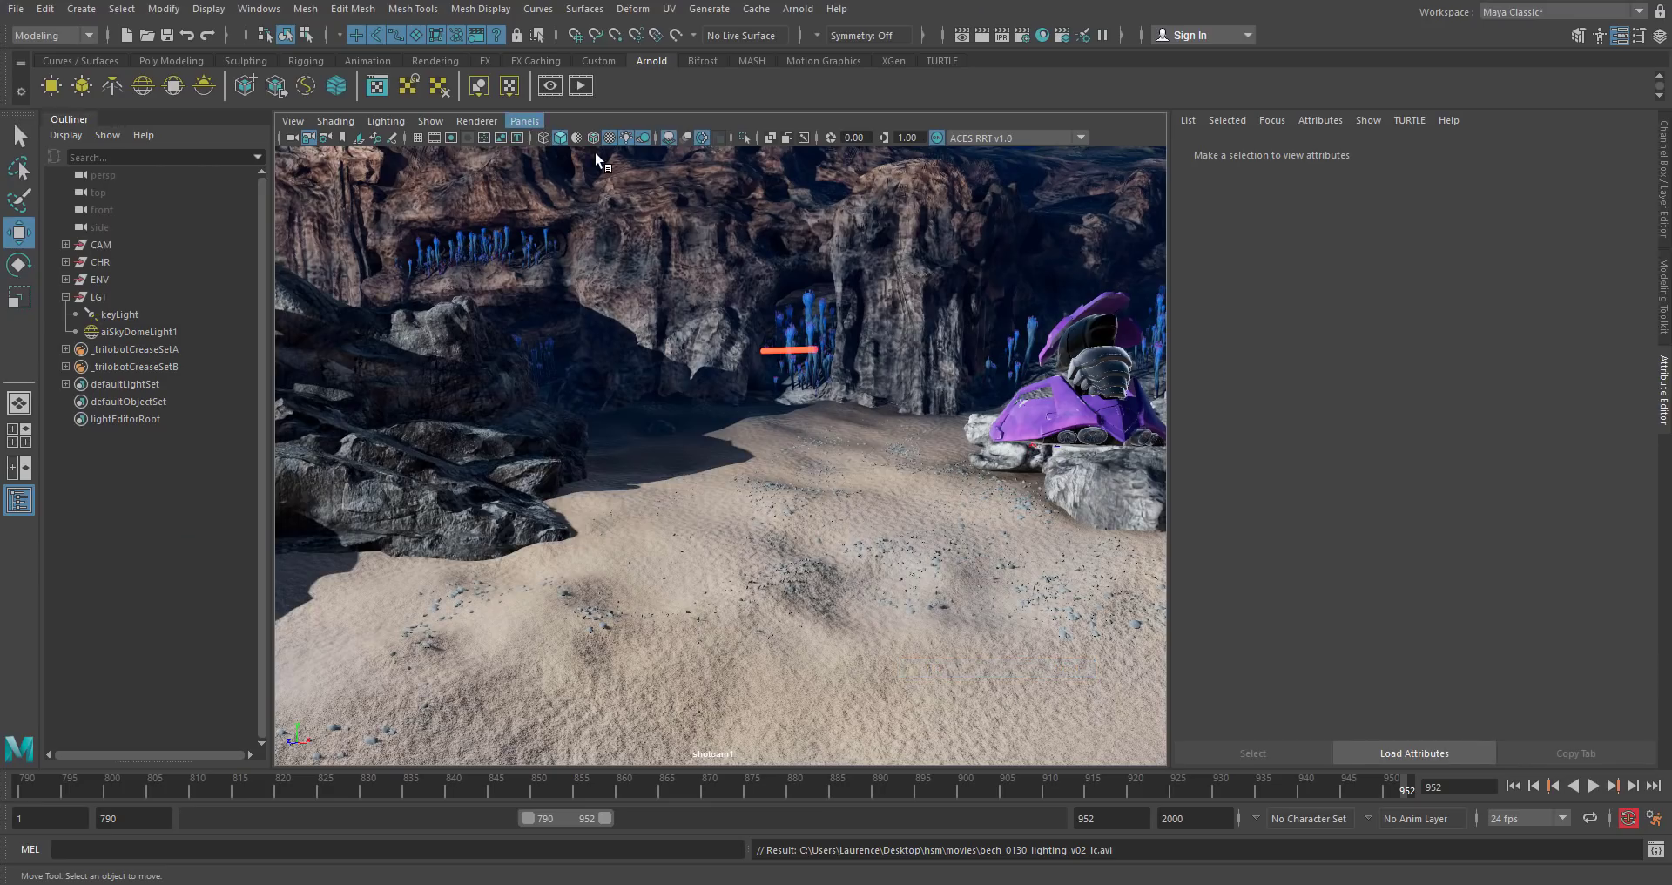
Switch the viewport to the persp camera and turn off hardware fog.
click(524, 121)
mouse_move(583, 137)
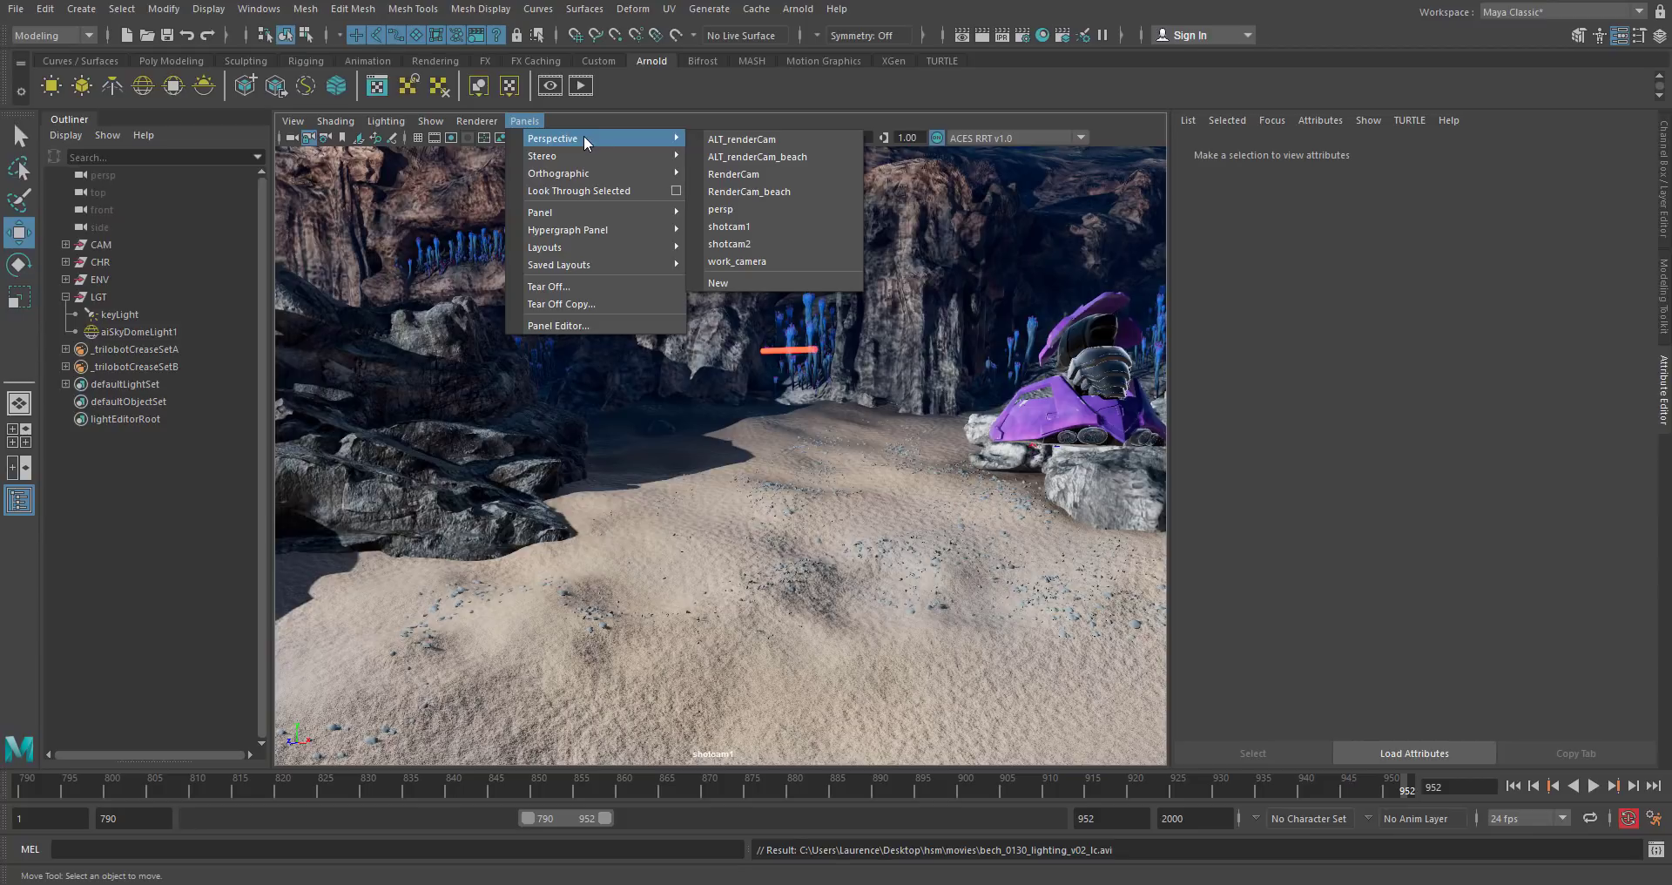
click(762, 209)
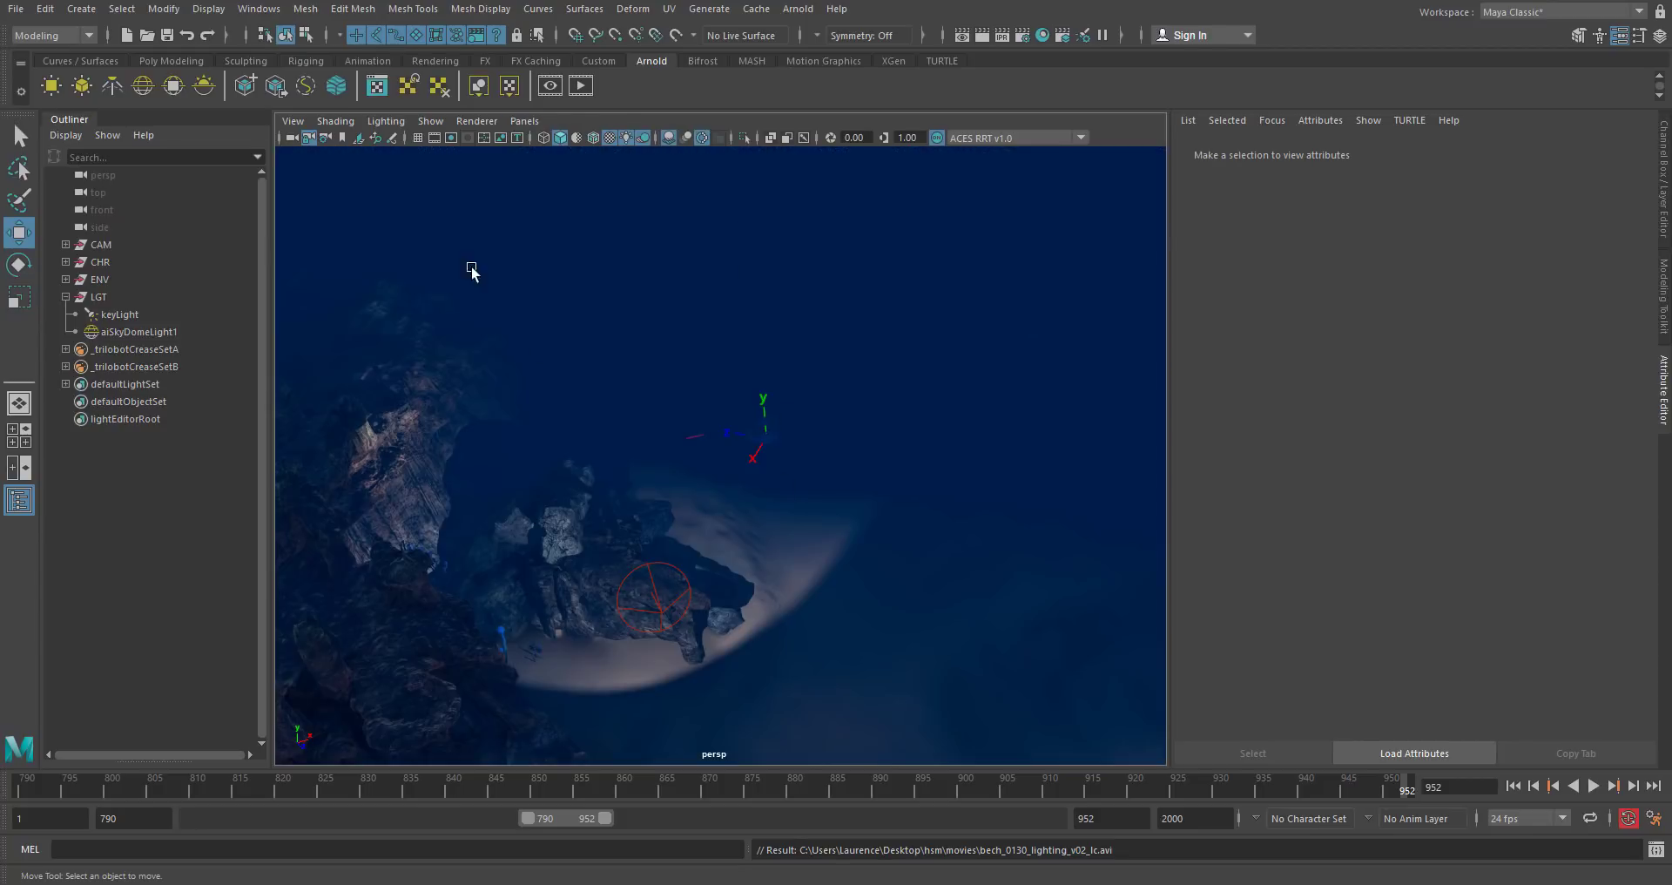
click(335, 121)
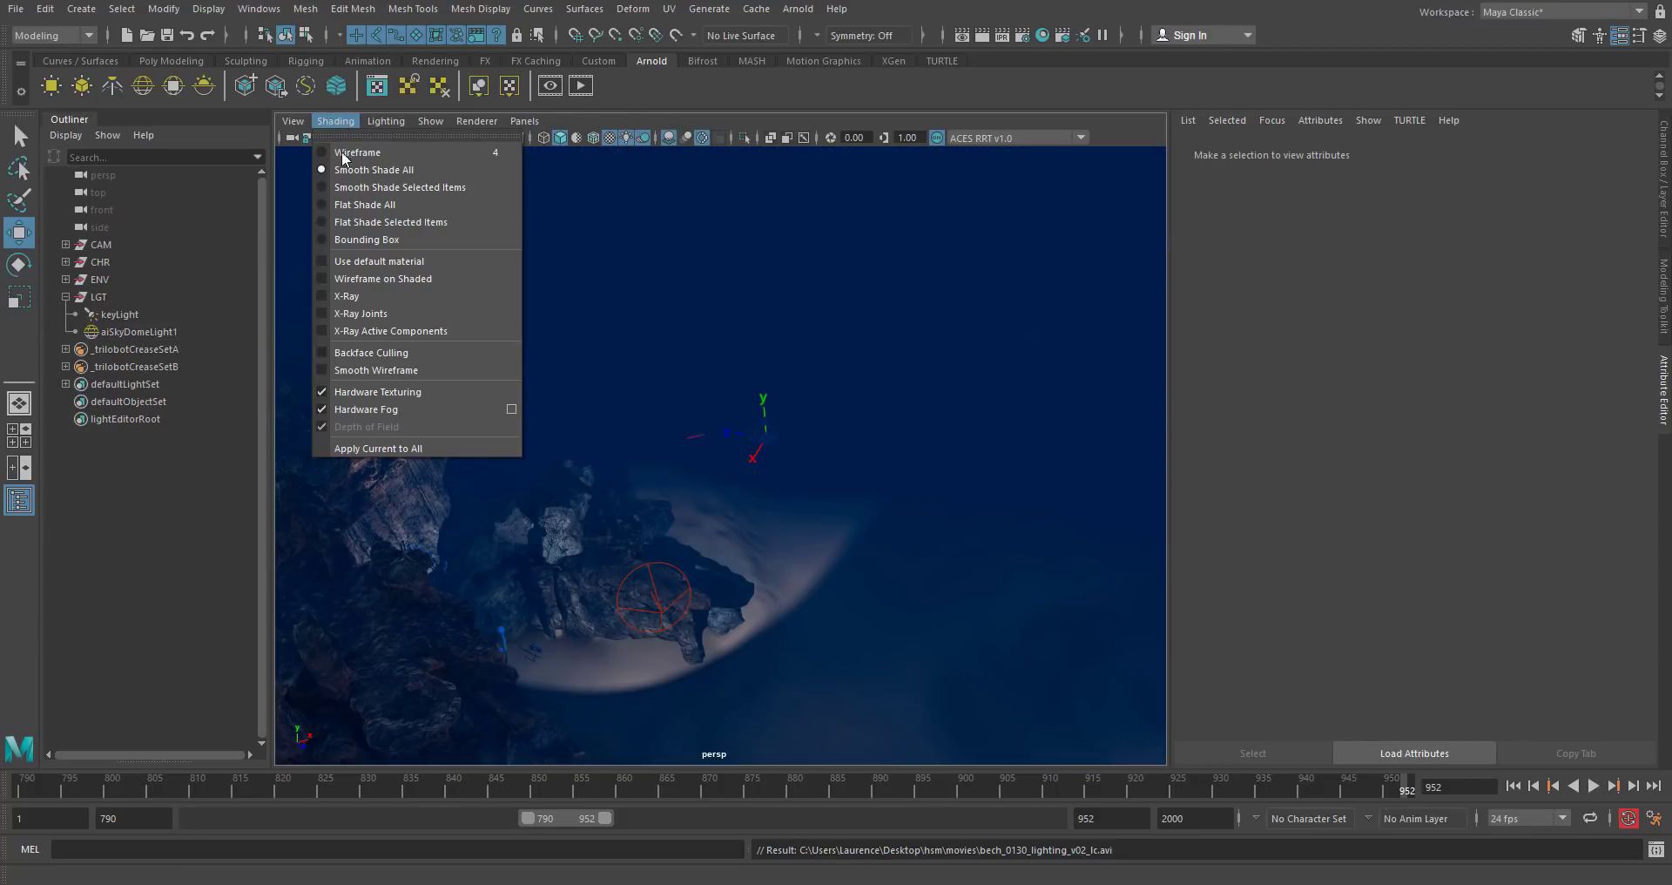
click(420, 407)
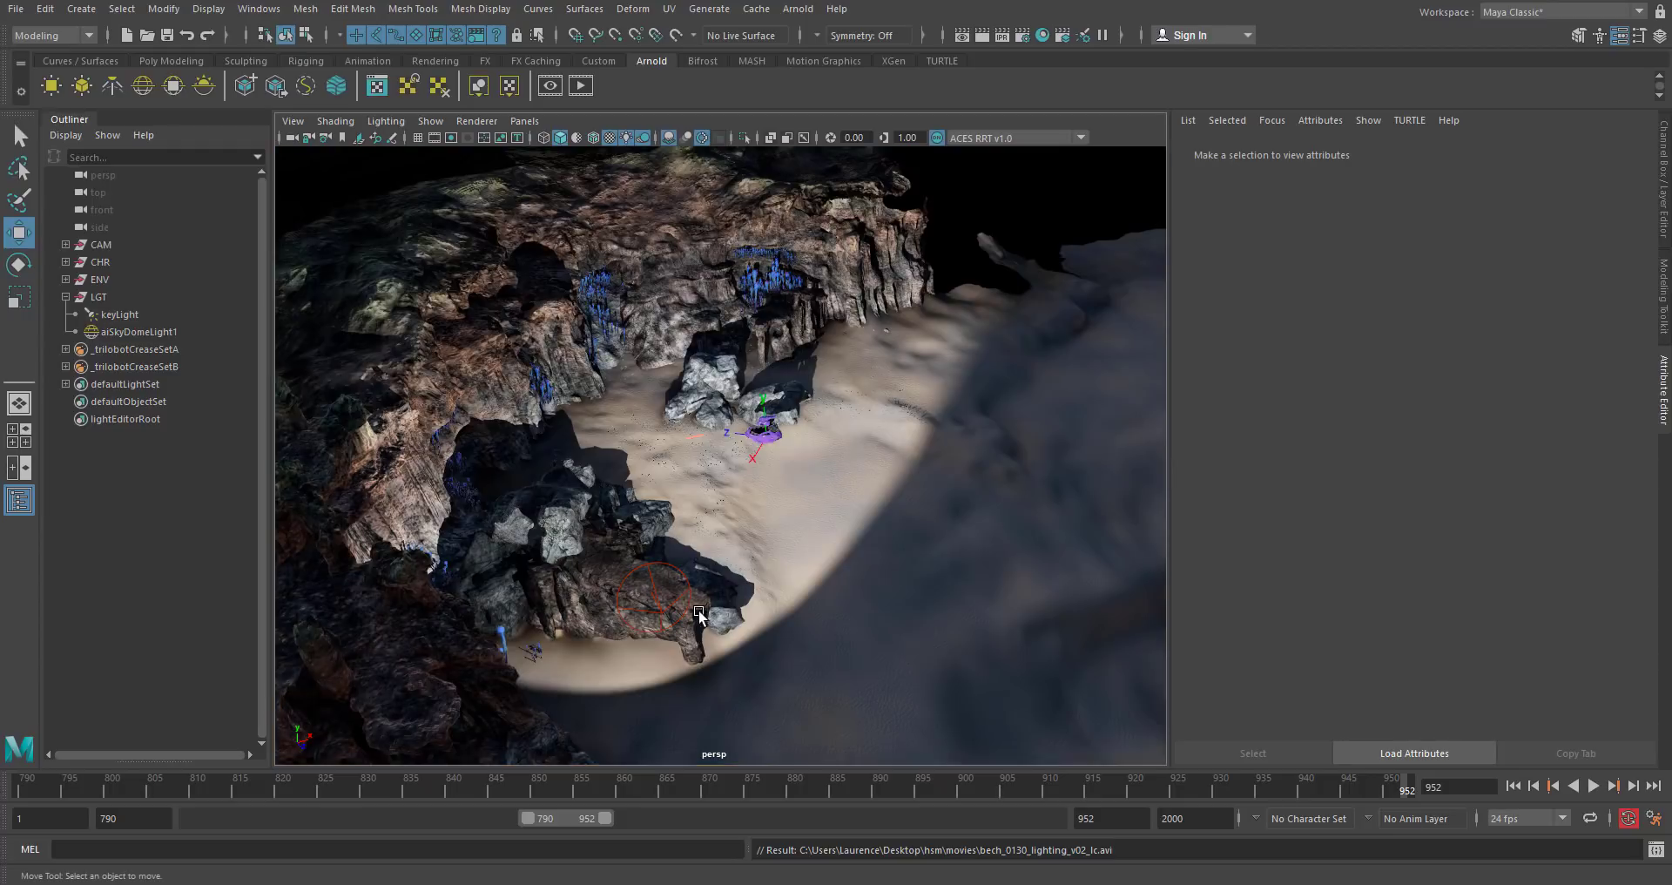
Move the key light horizontally away from the rocks toward the open sand and play the shot from its start through shotcam1.
click(658, 608)
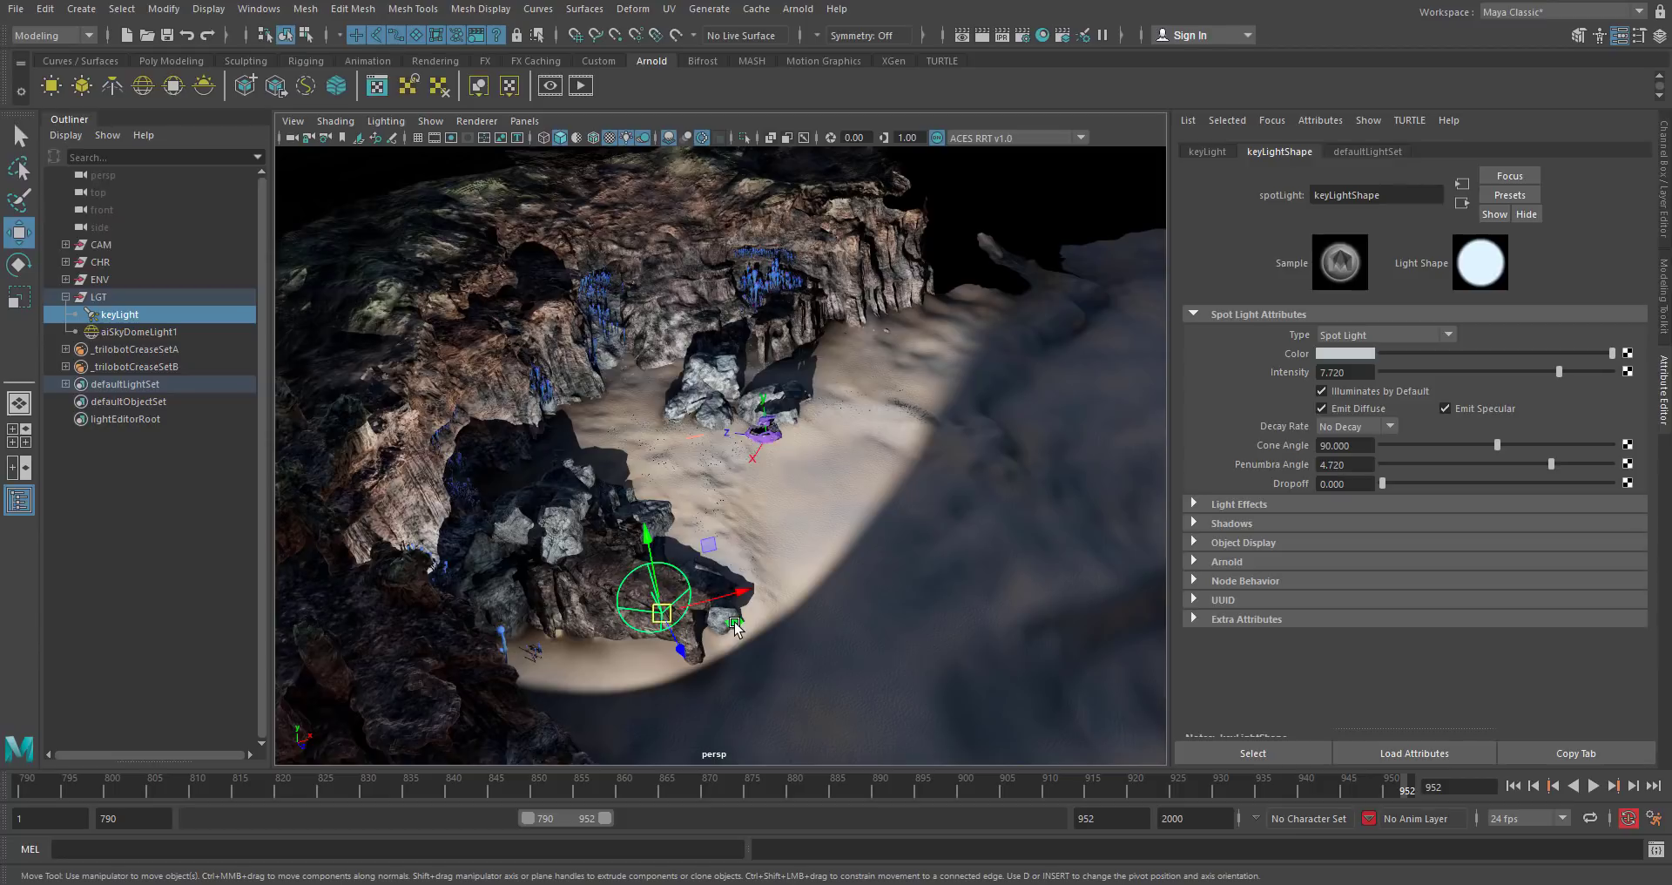
middle_drag(799, 624, 819, 620)
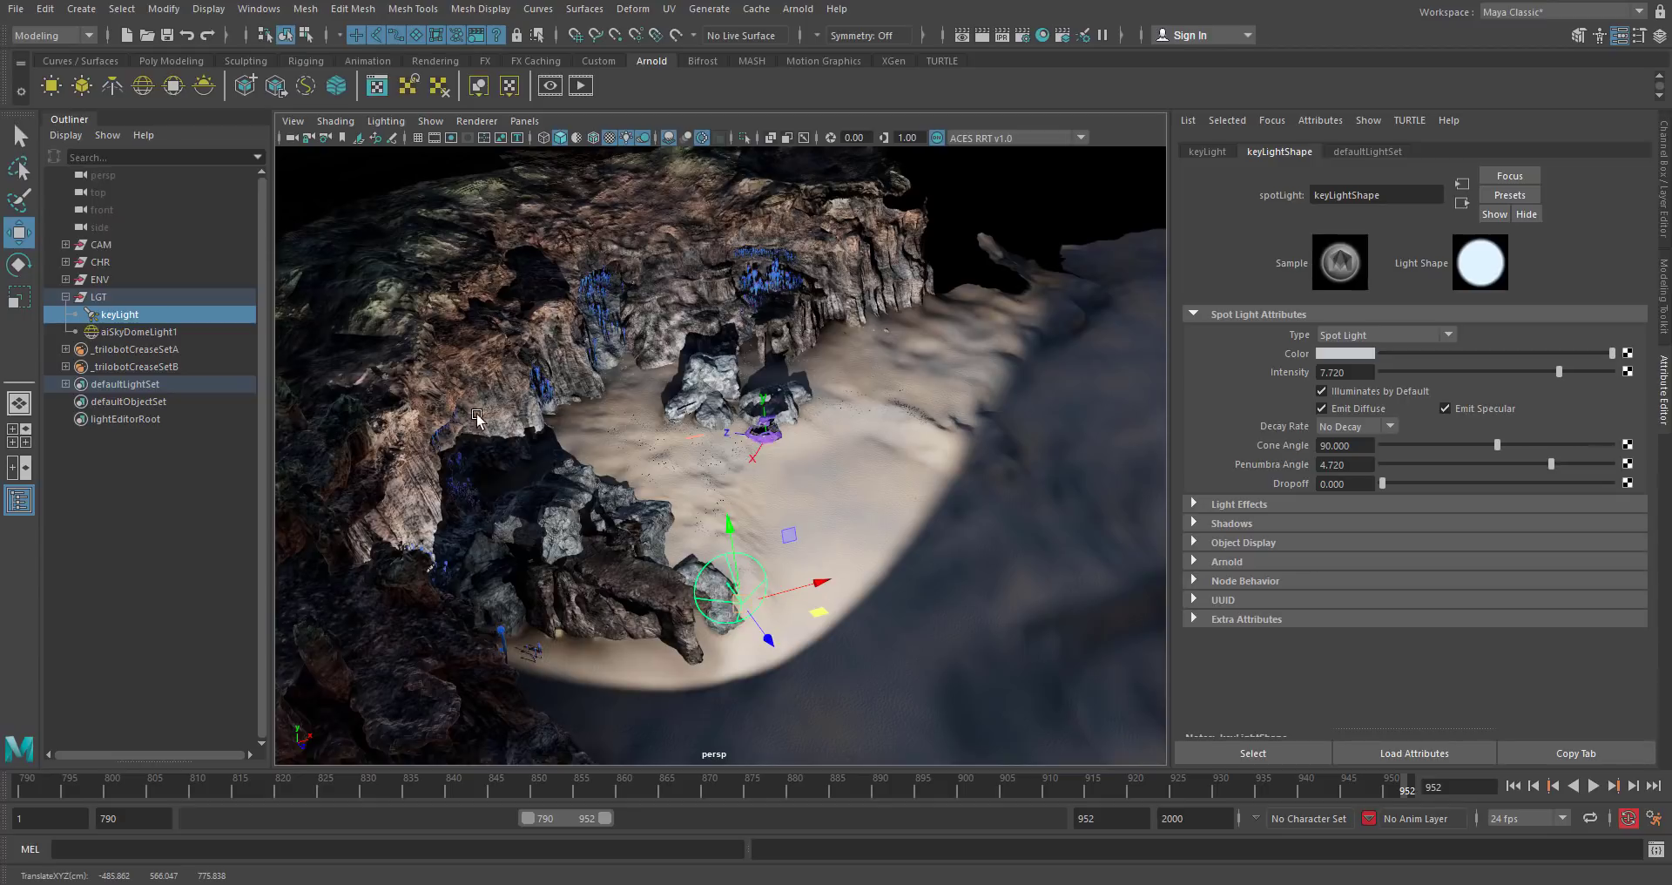
click(531, 122)
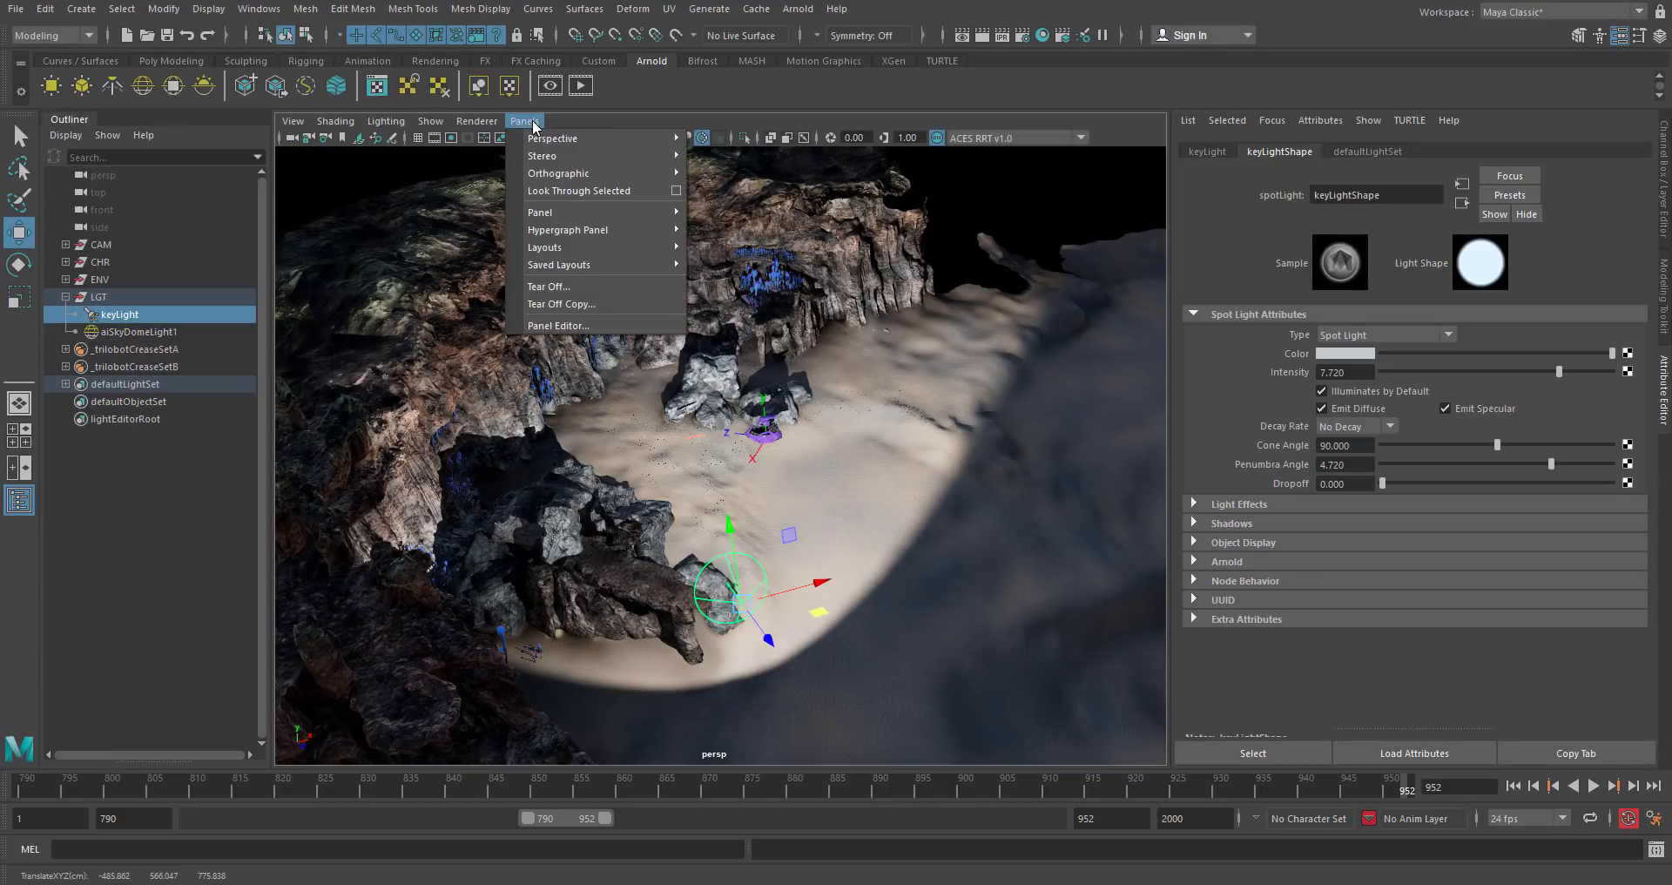
mouse_move(566, 138)
click(801, 227)
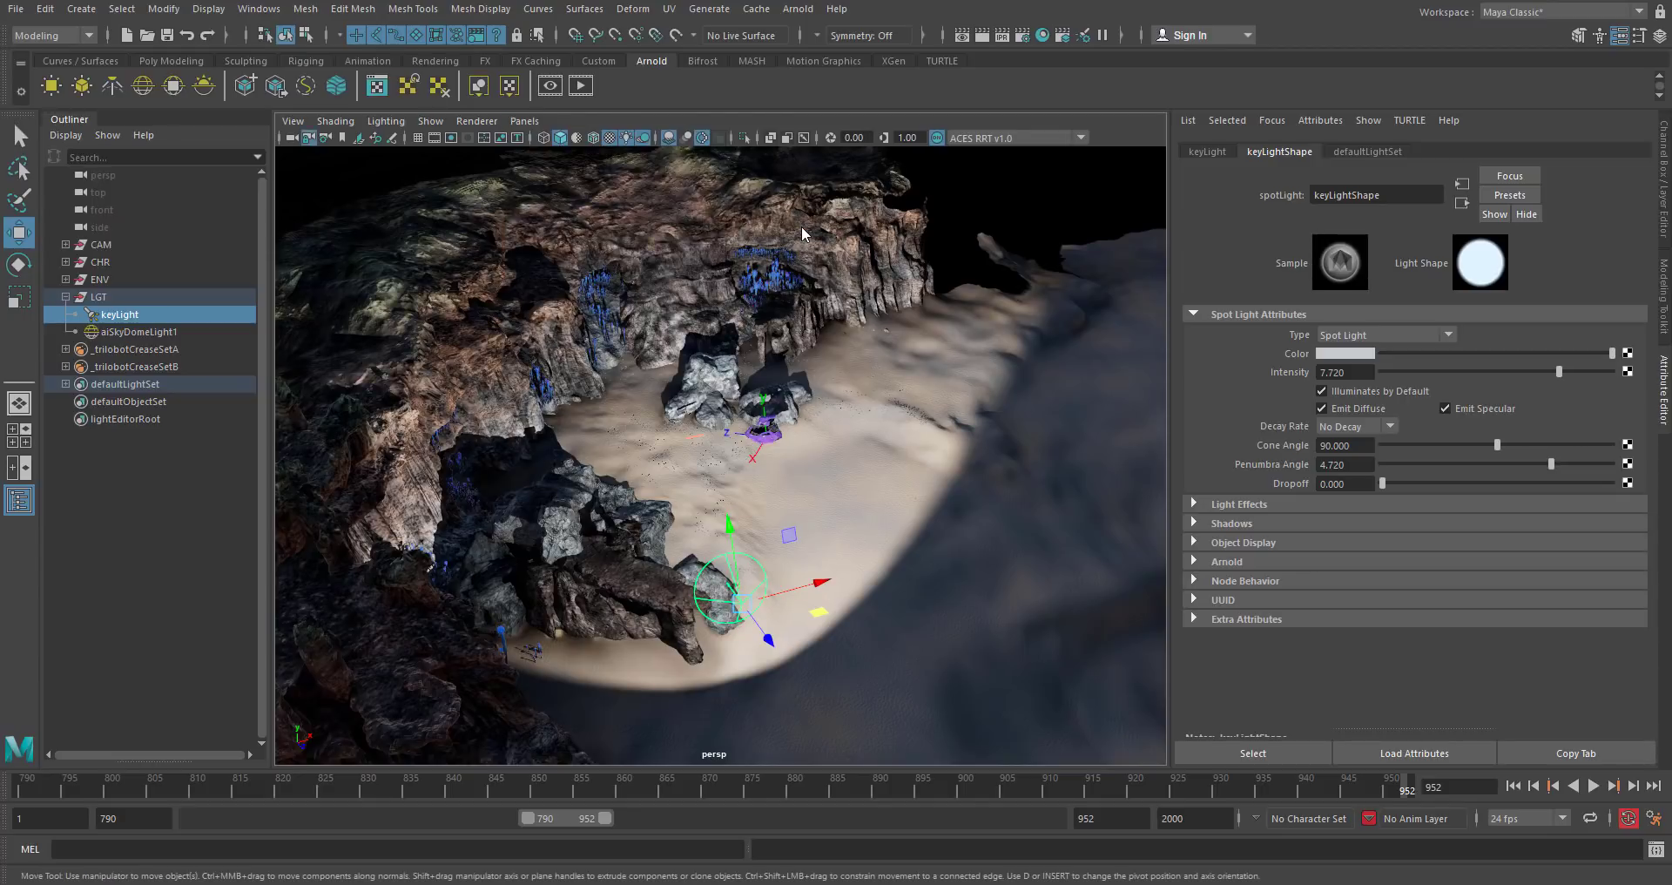
click(54, 788)
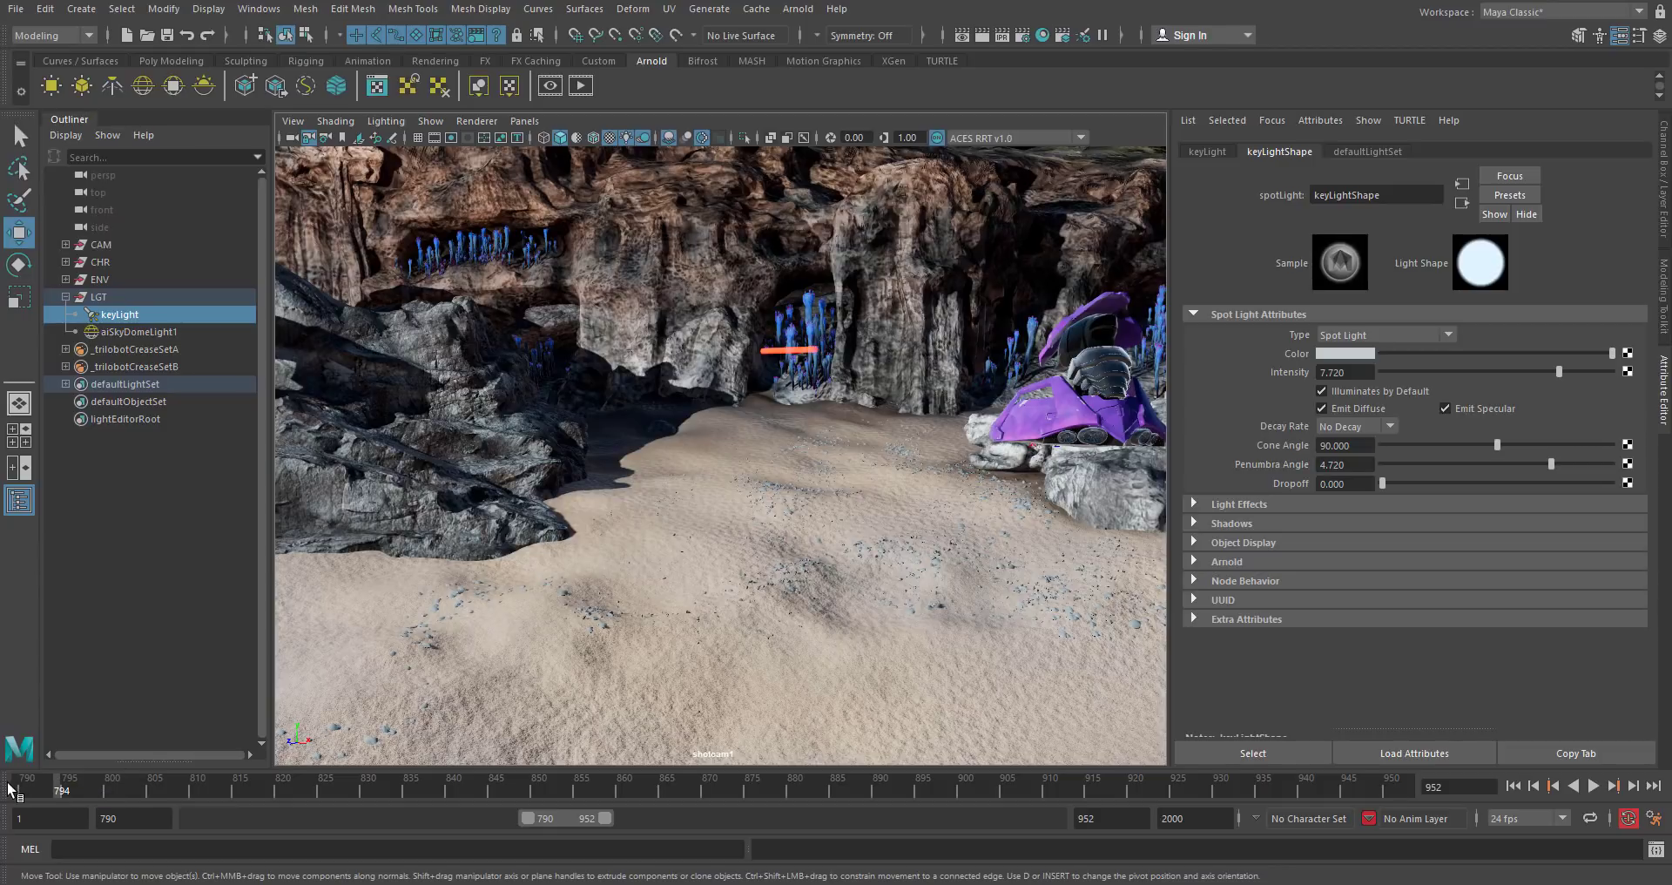
key(alt+v)
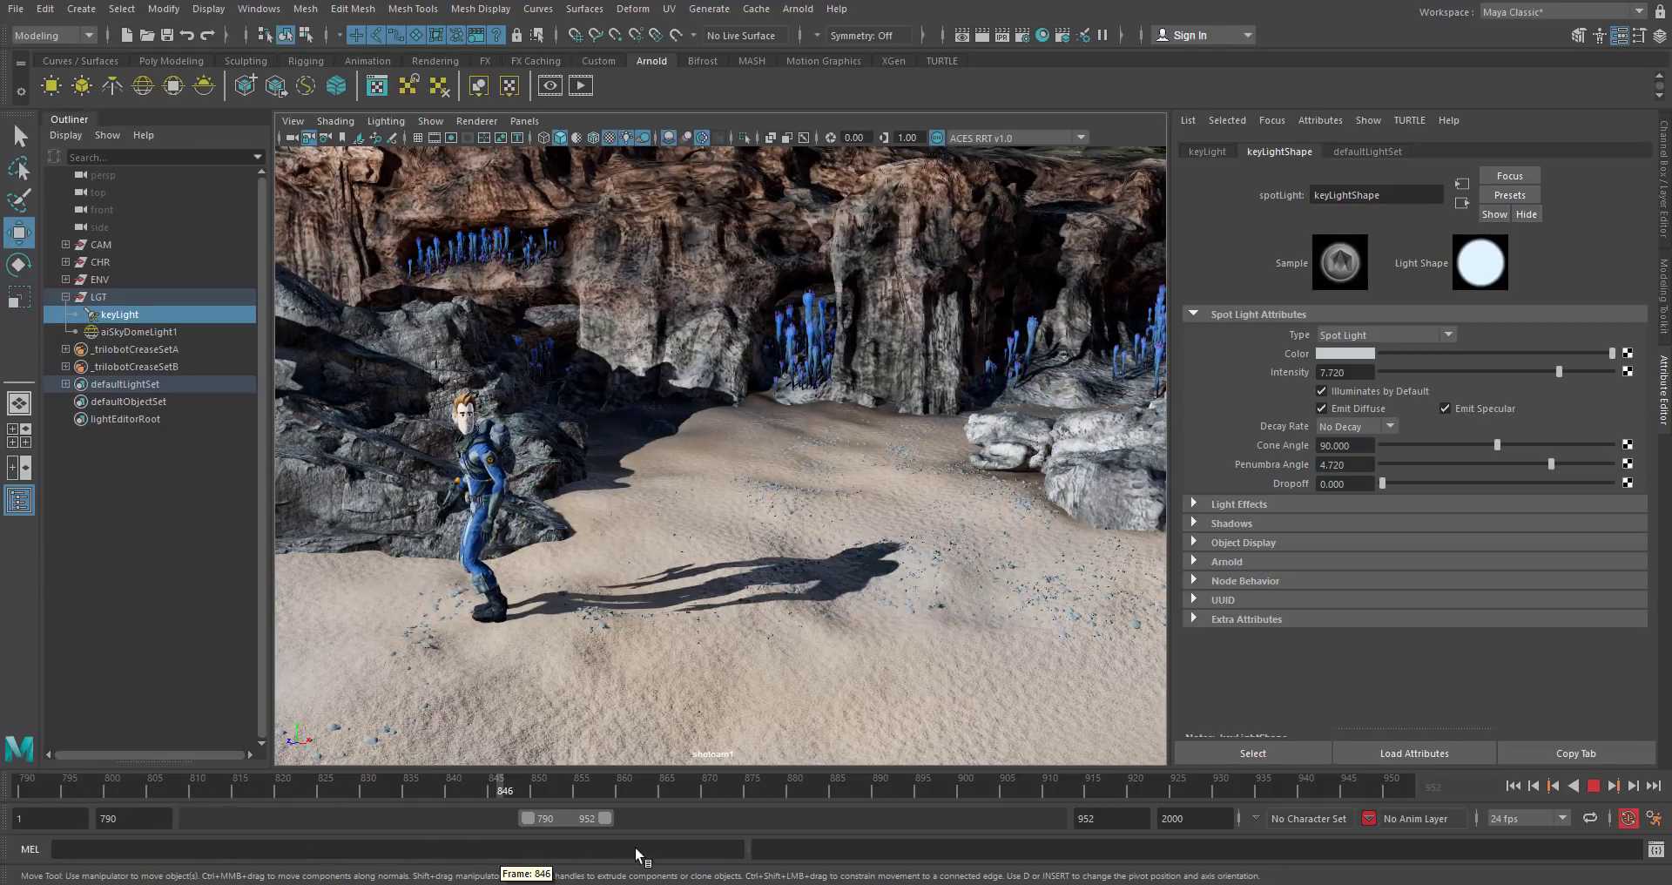